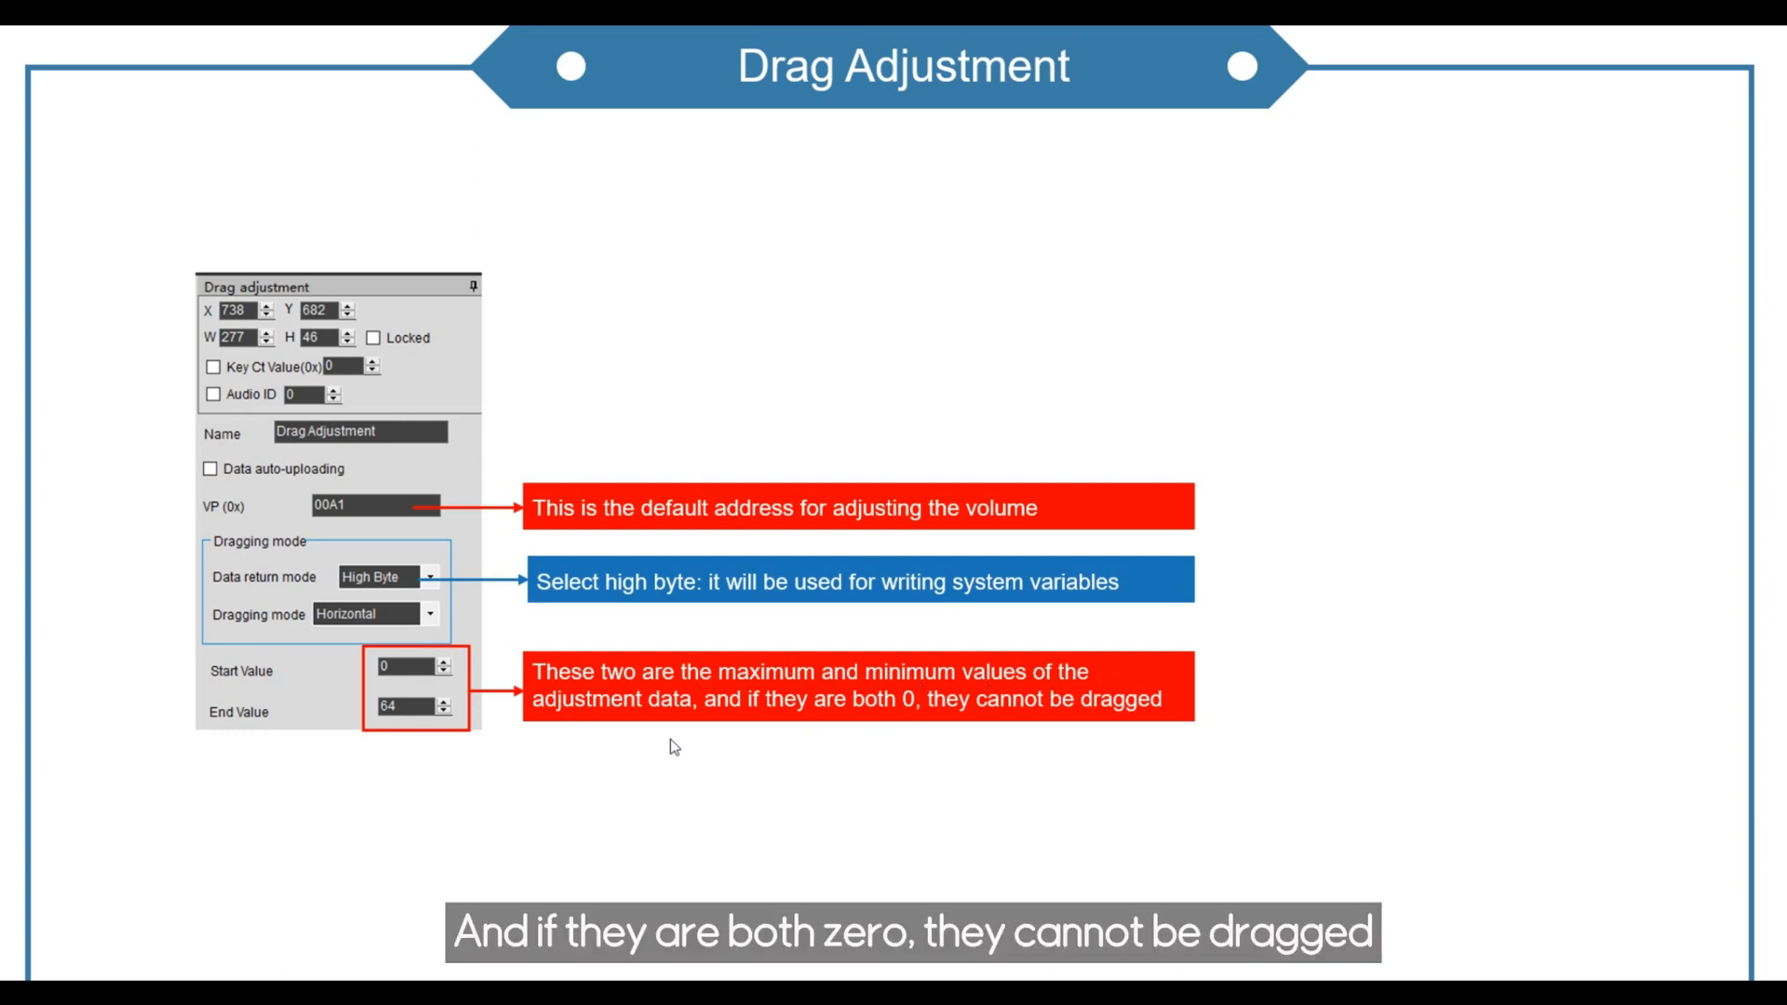
Step: Advance from the Drag Adjustment slide to the Slider Display slide
{"action": "left_click", "coordinate": [1215, 728]}
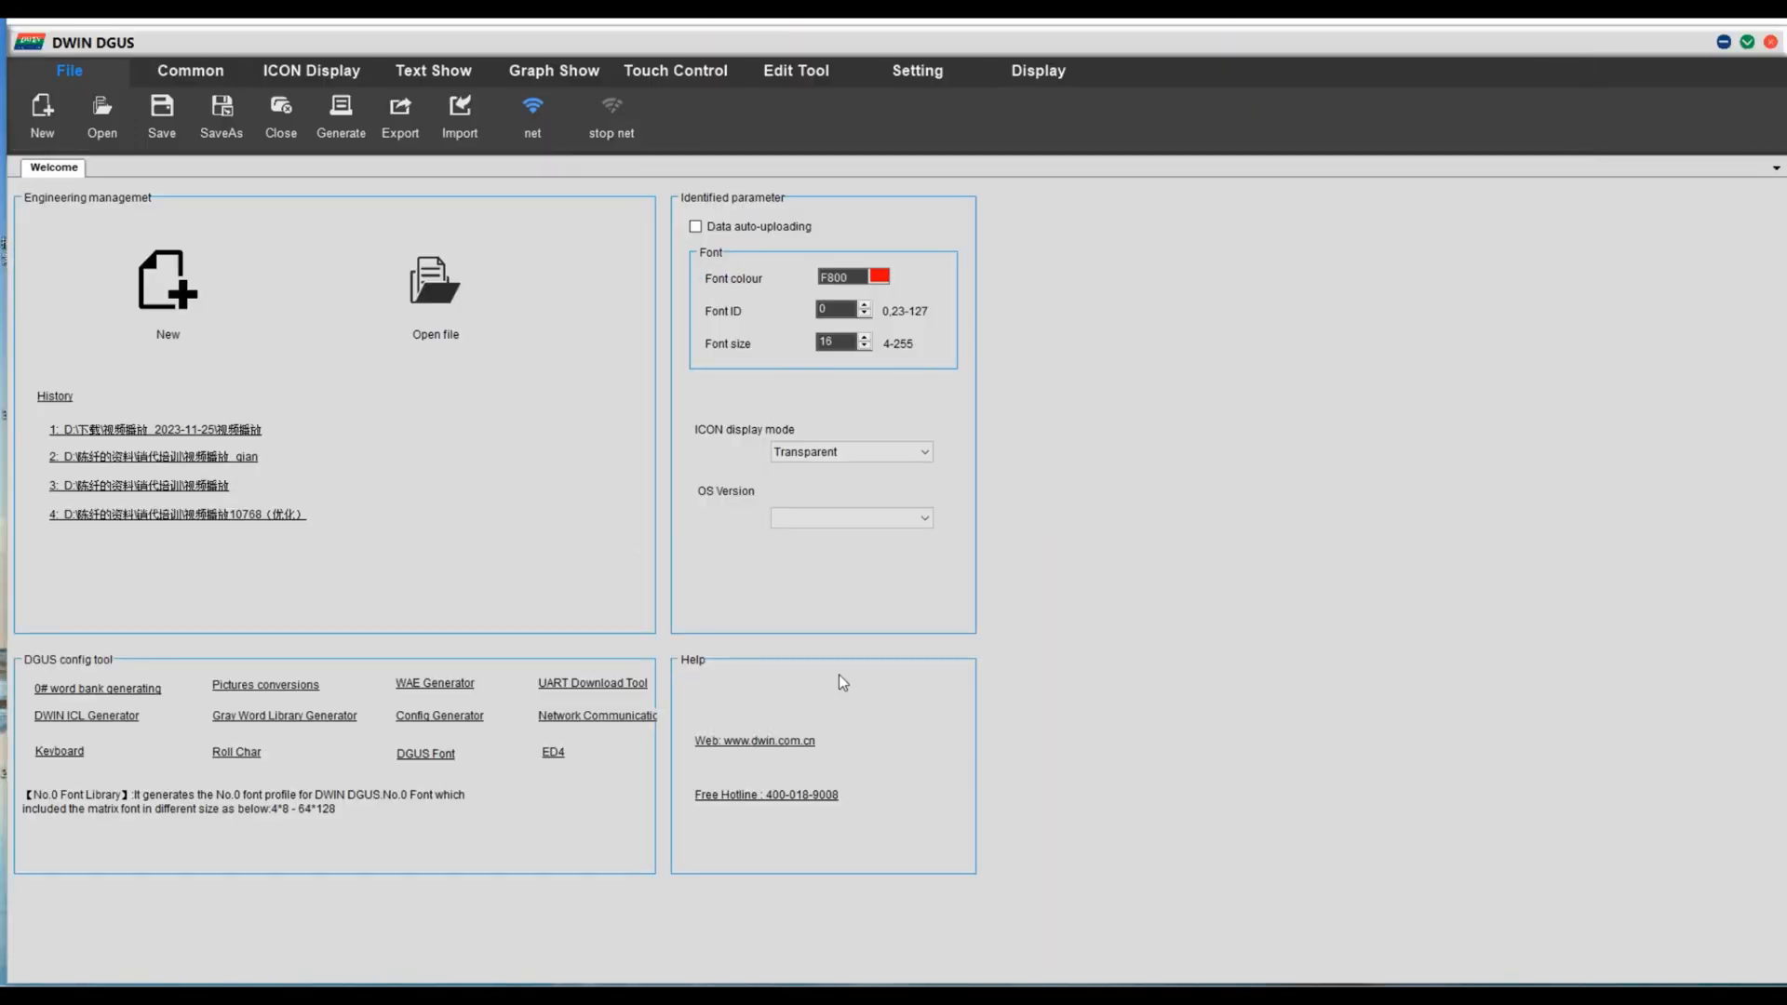
Step: Create a new 1024X768 project with the Video Playback folder as its location
{"action": "left_click", "coordinate": [149, 299]}
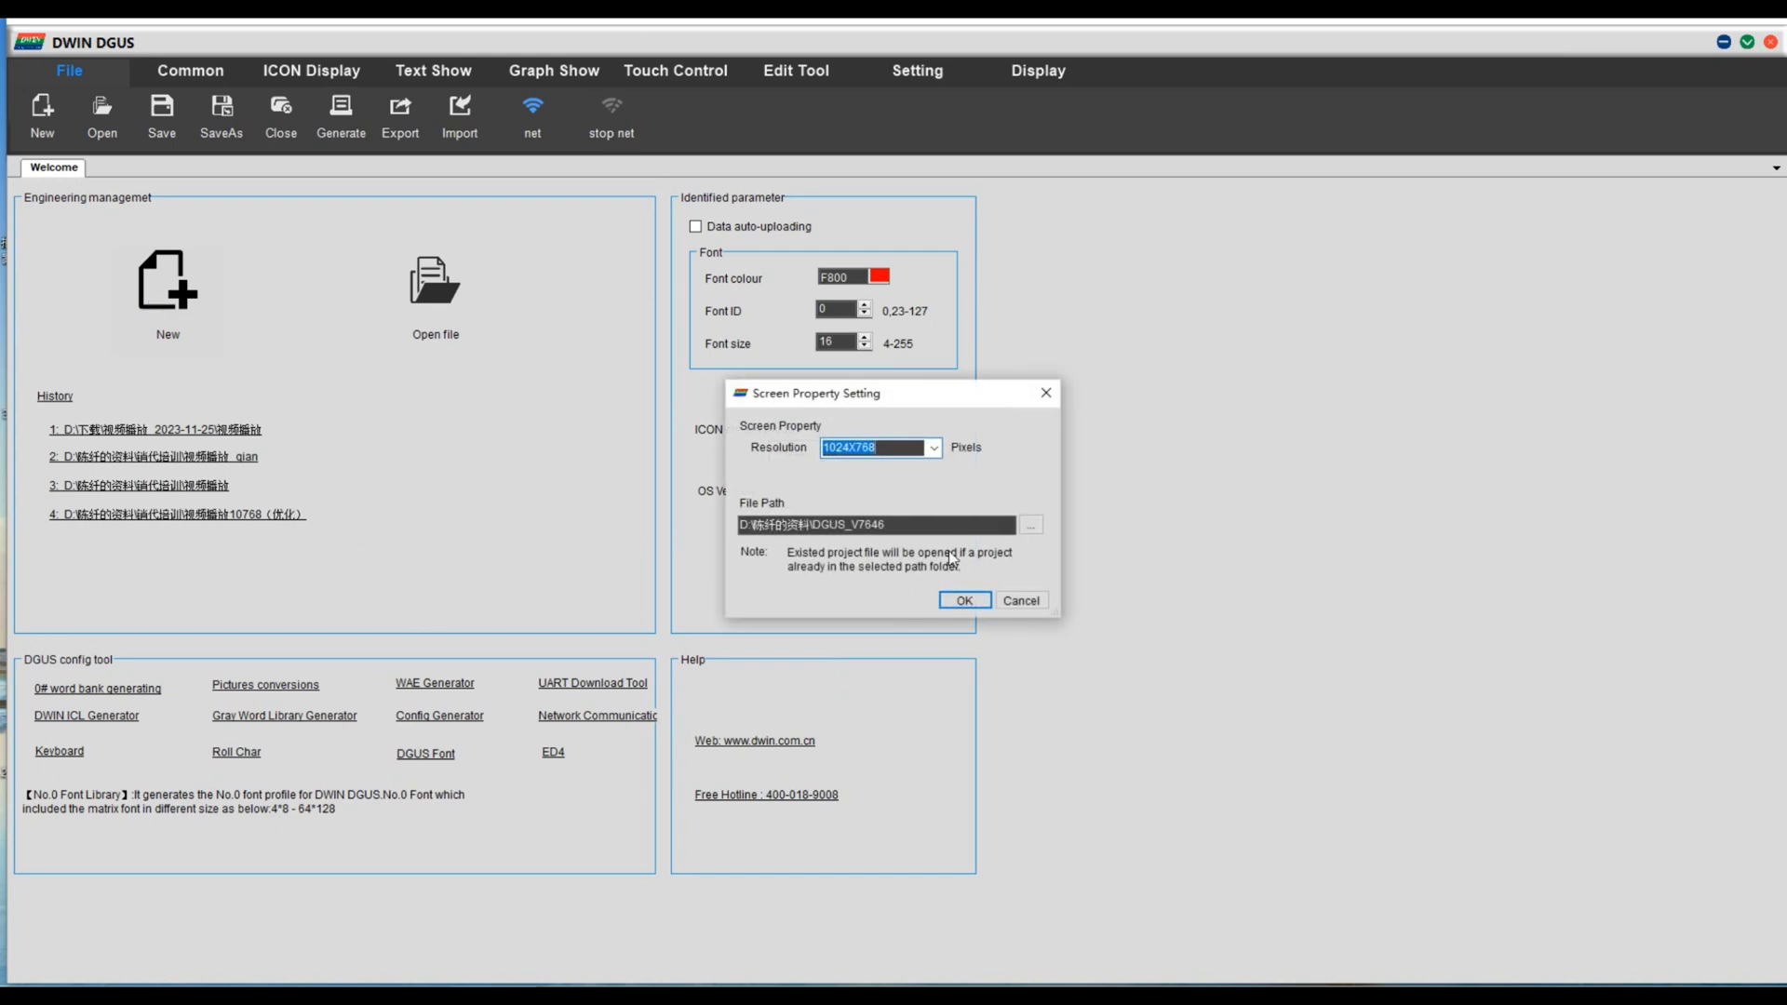
{"action": "left_click", "coordinate": [1033, 525]}
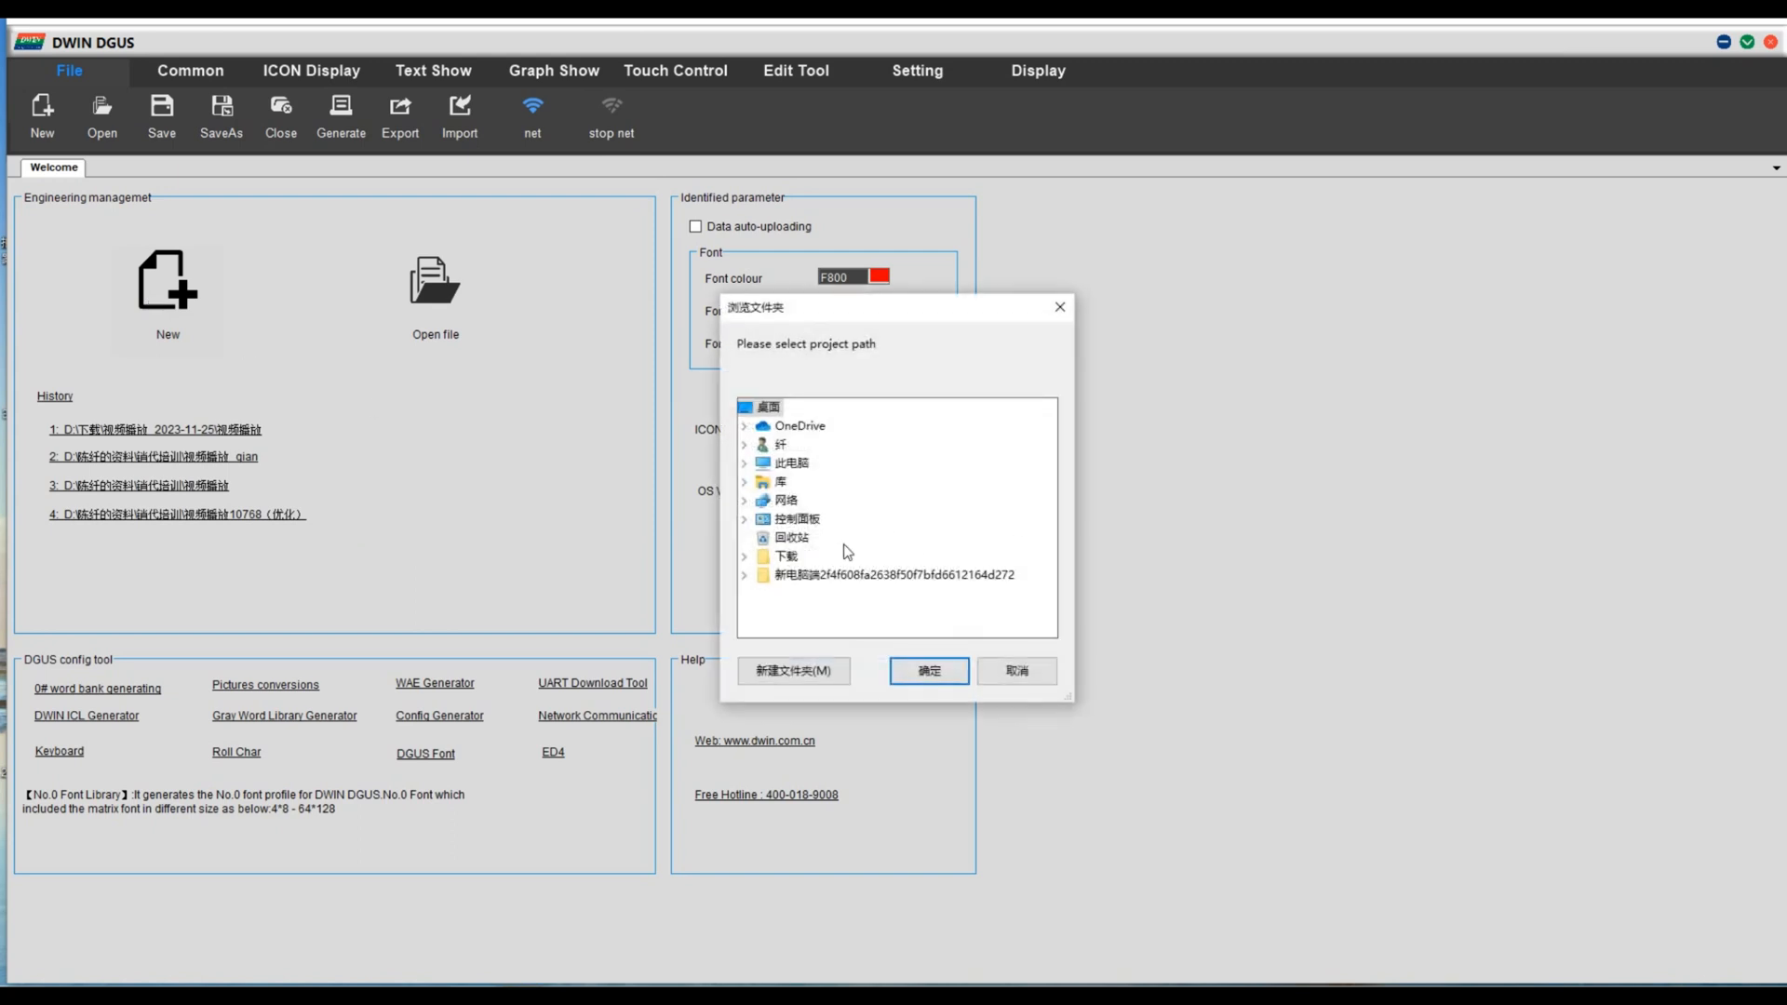
{"action": "double_click", "coordinate": [838, 575]}
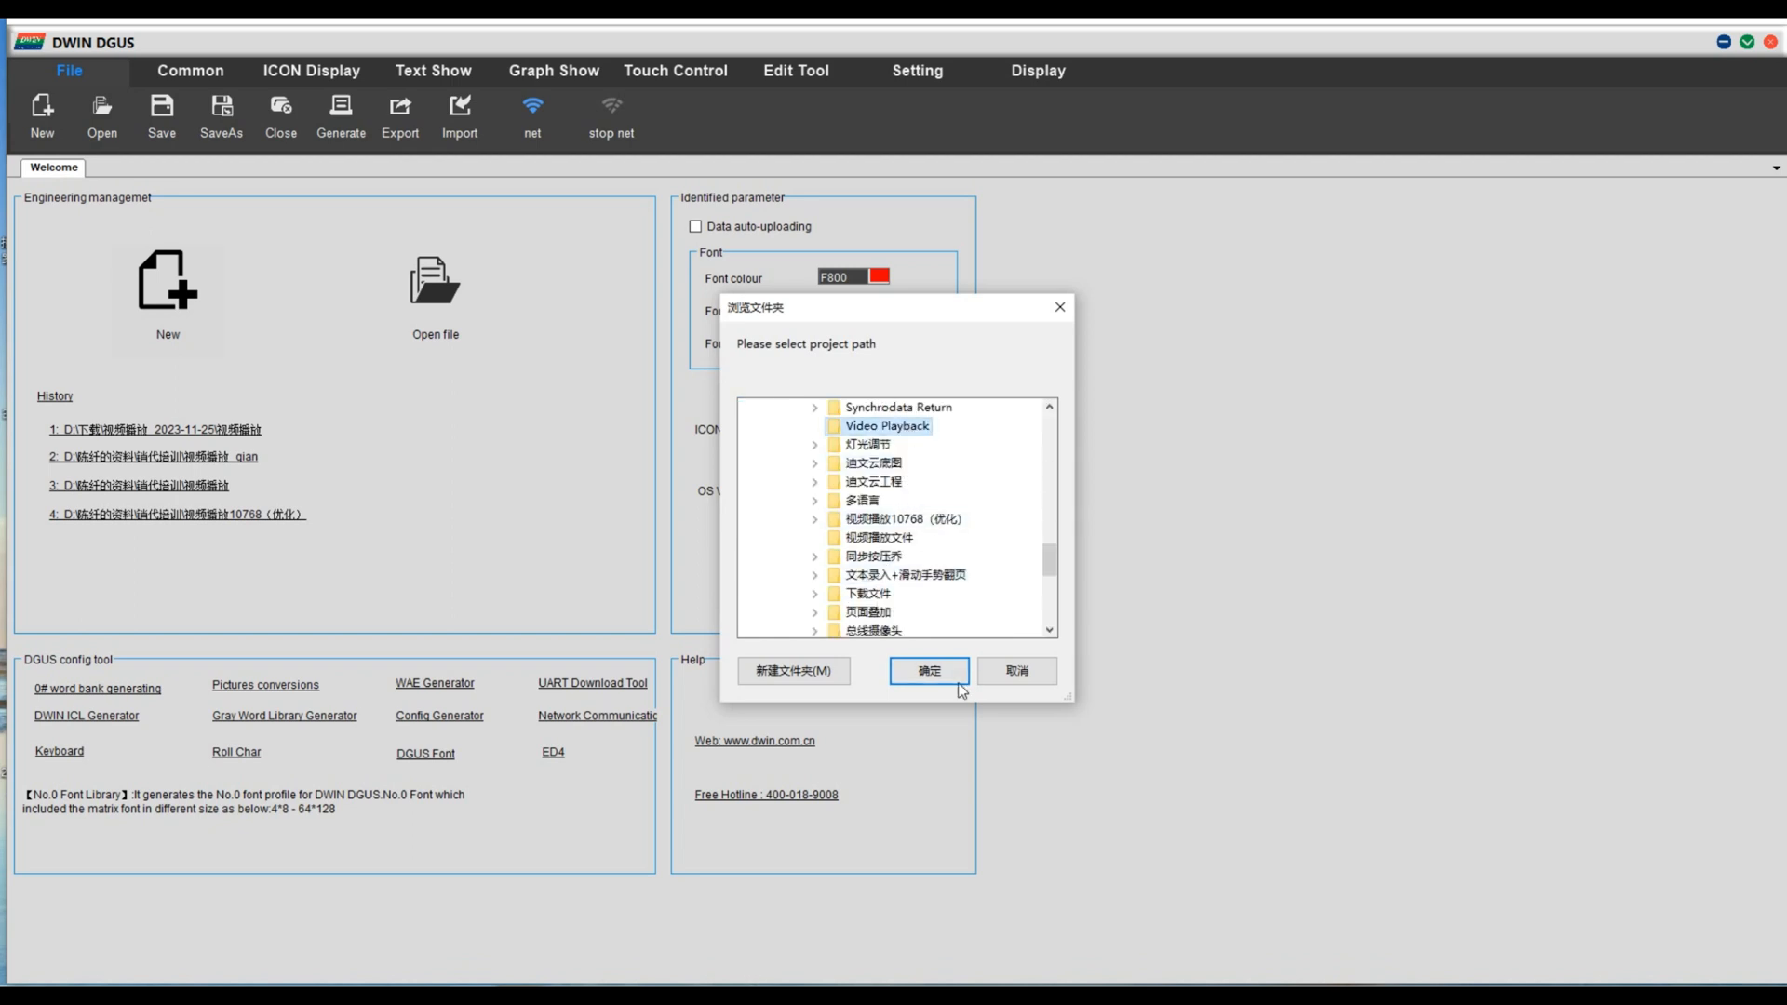
{"action": "left_click", "coordinate": [929, 671]}
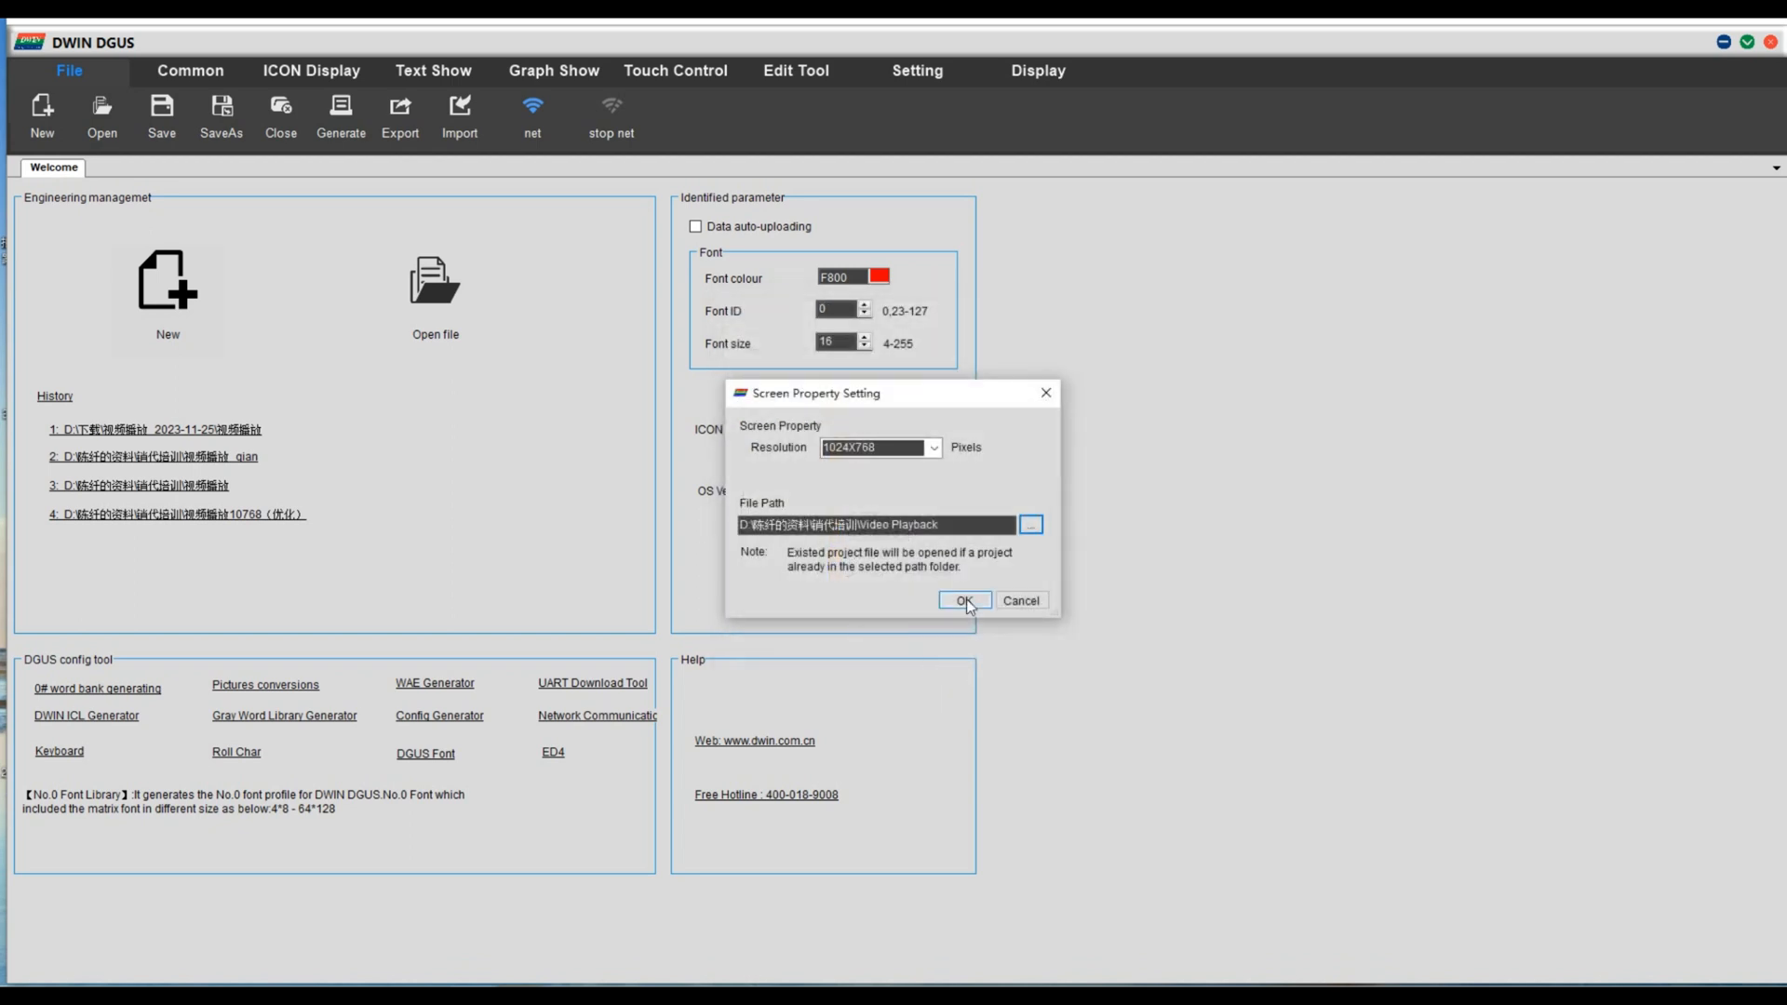
{"action": "left_click", "coordinate": [963, 600]}
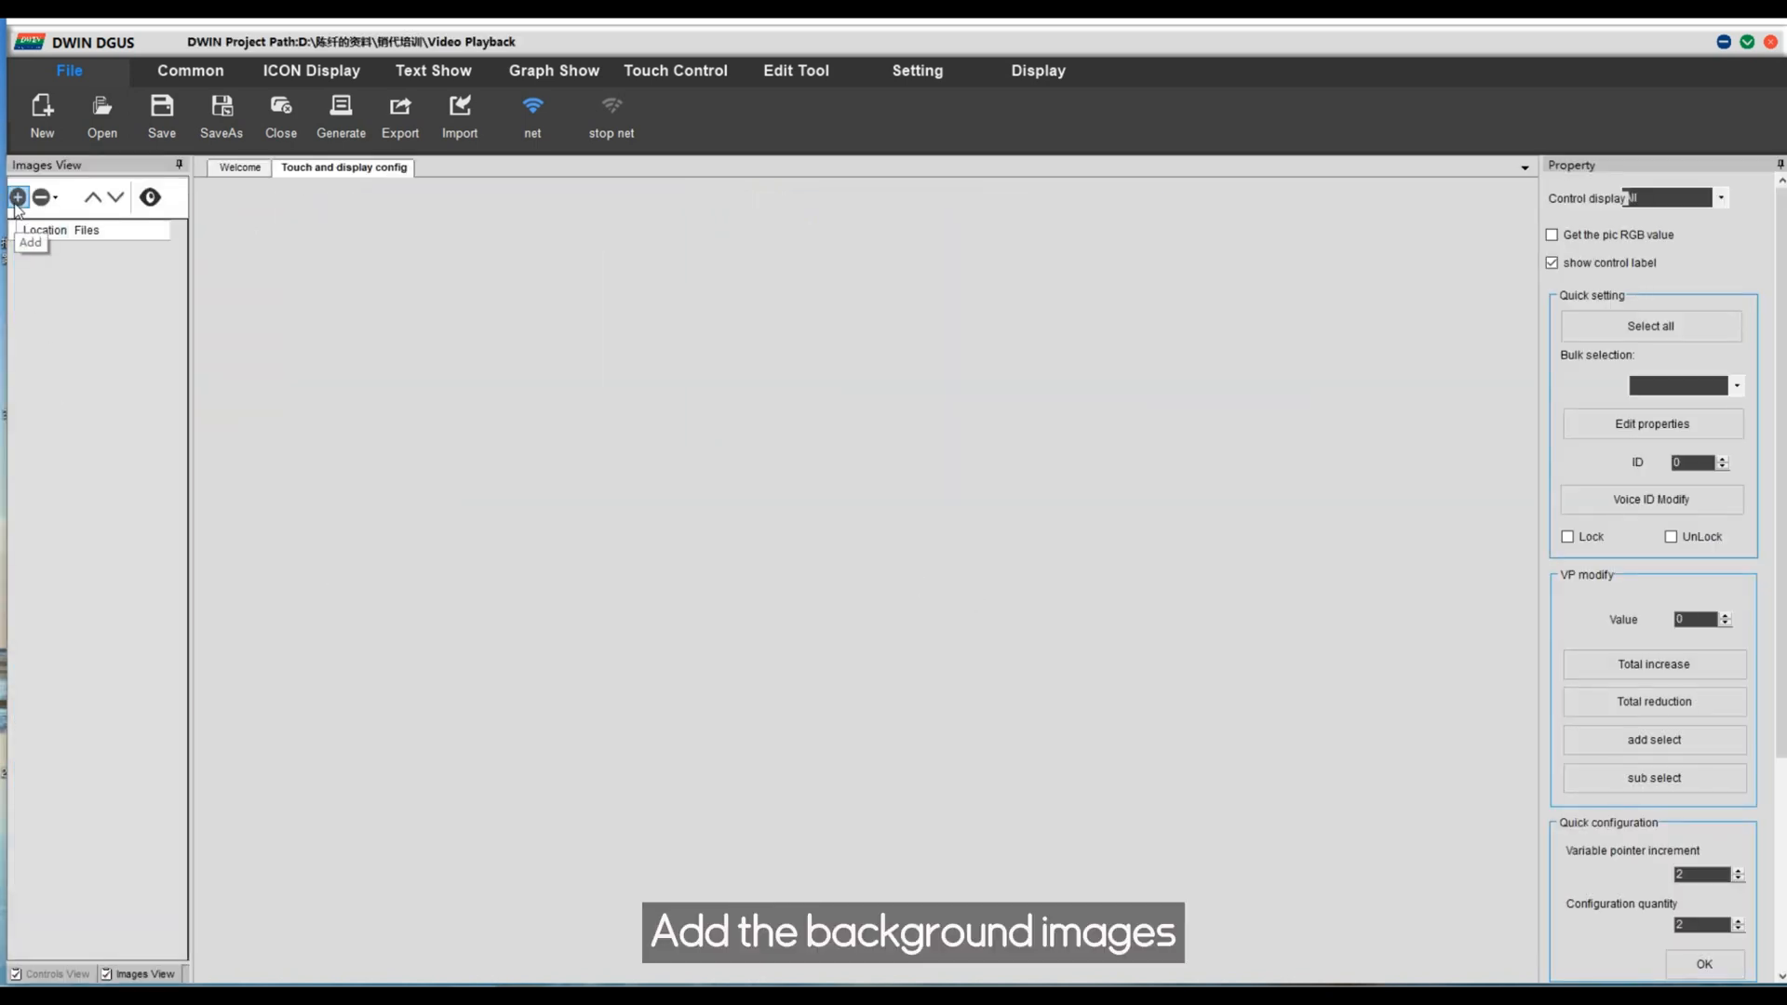
Step: Import background images 00.bmp through 02.bmp and return to the welcome page
{"action": "left_click", "coordinate": [18, 197]}
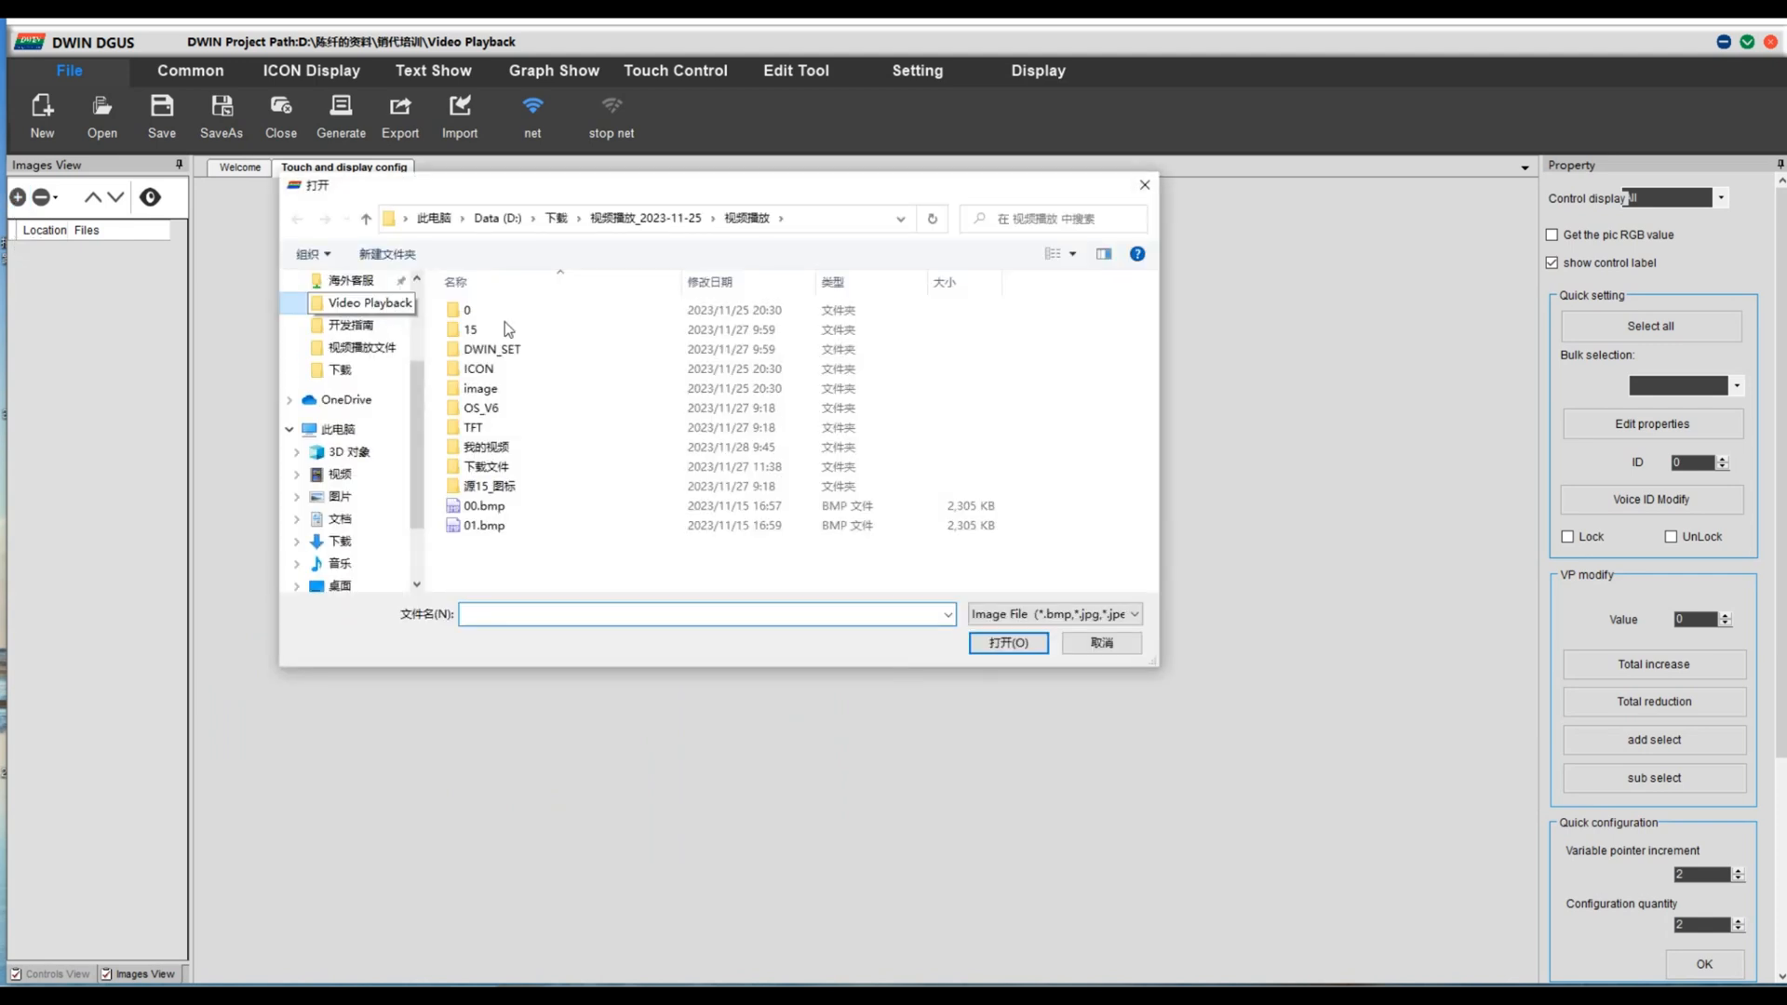
{"action": "left_click", "coordinate": [900, 333]}
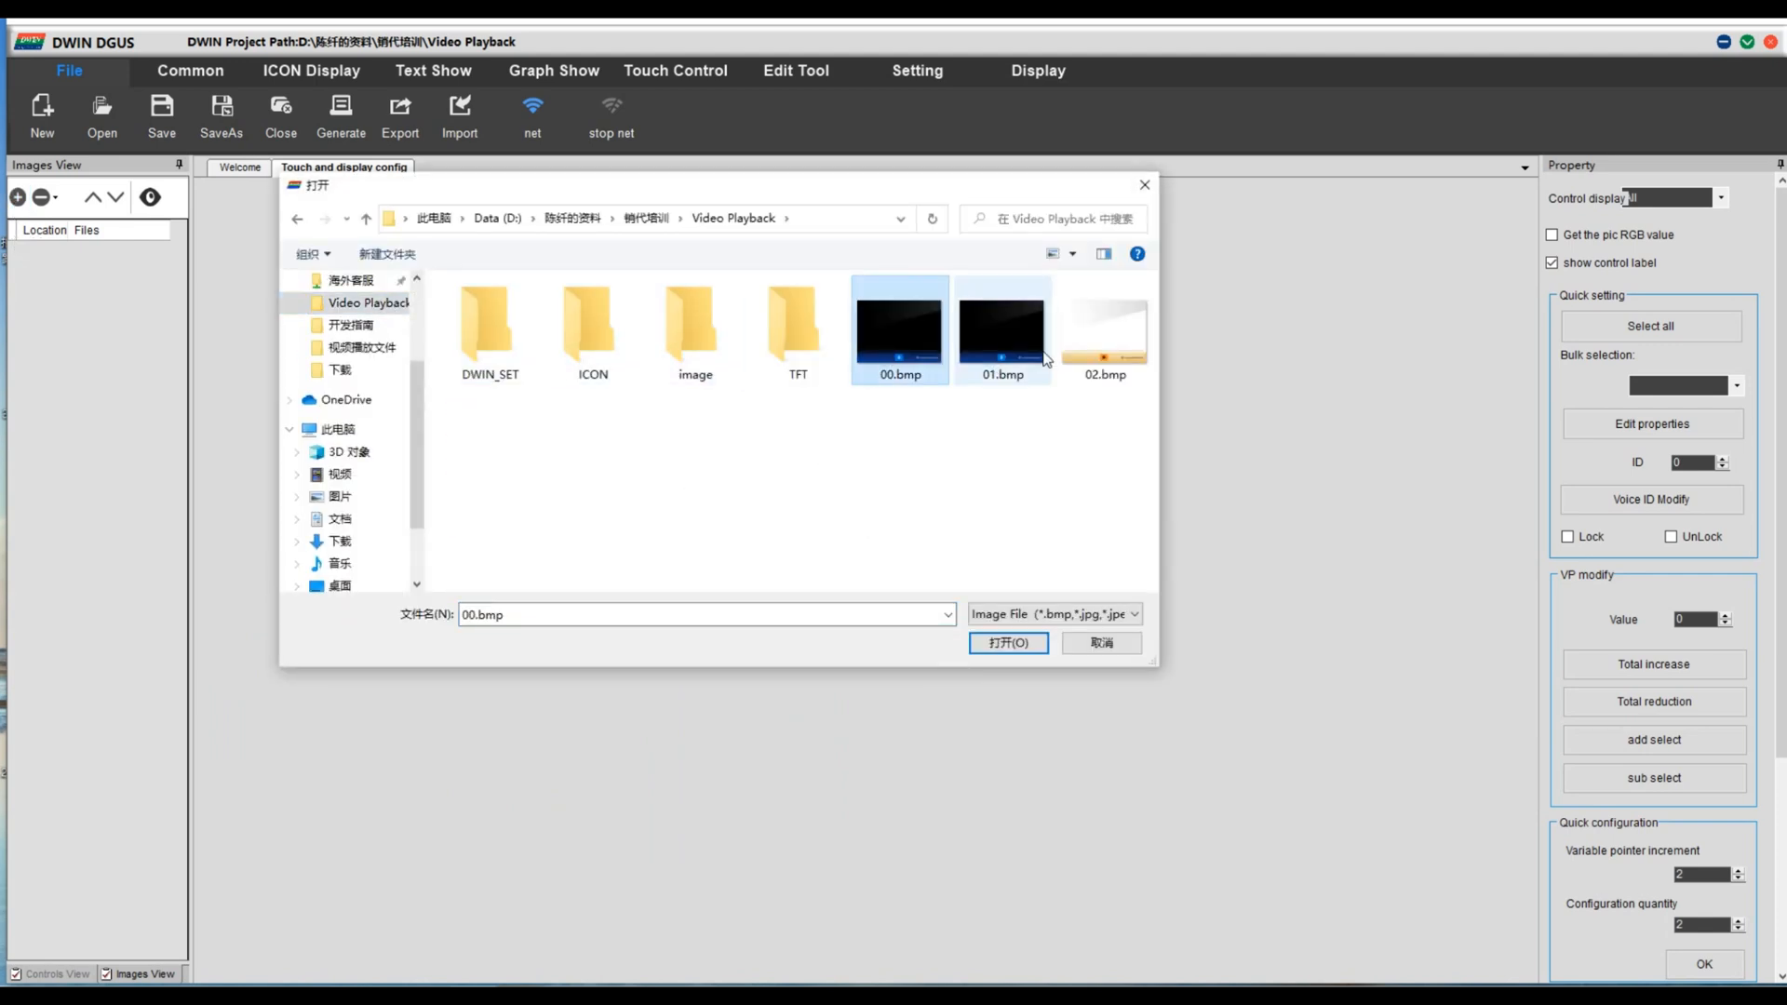
{"action": "left_click", "coordinate": [1103, 332], "text": "shift"}
{"action": "left_click", "coordinate": [1026, 644]}
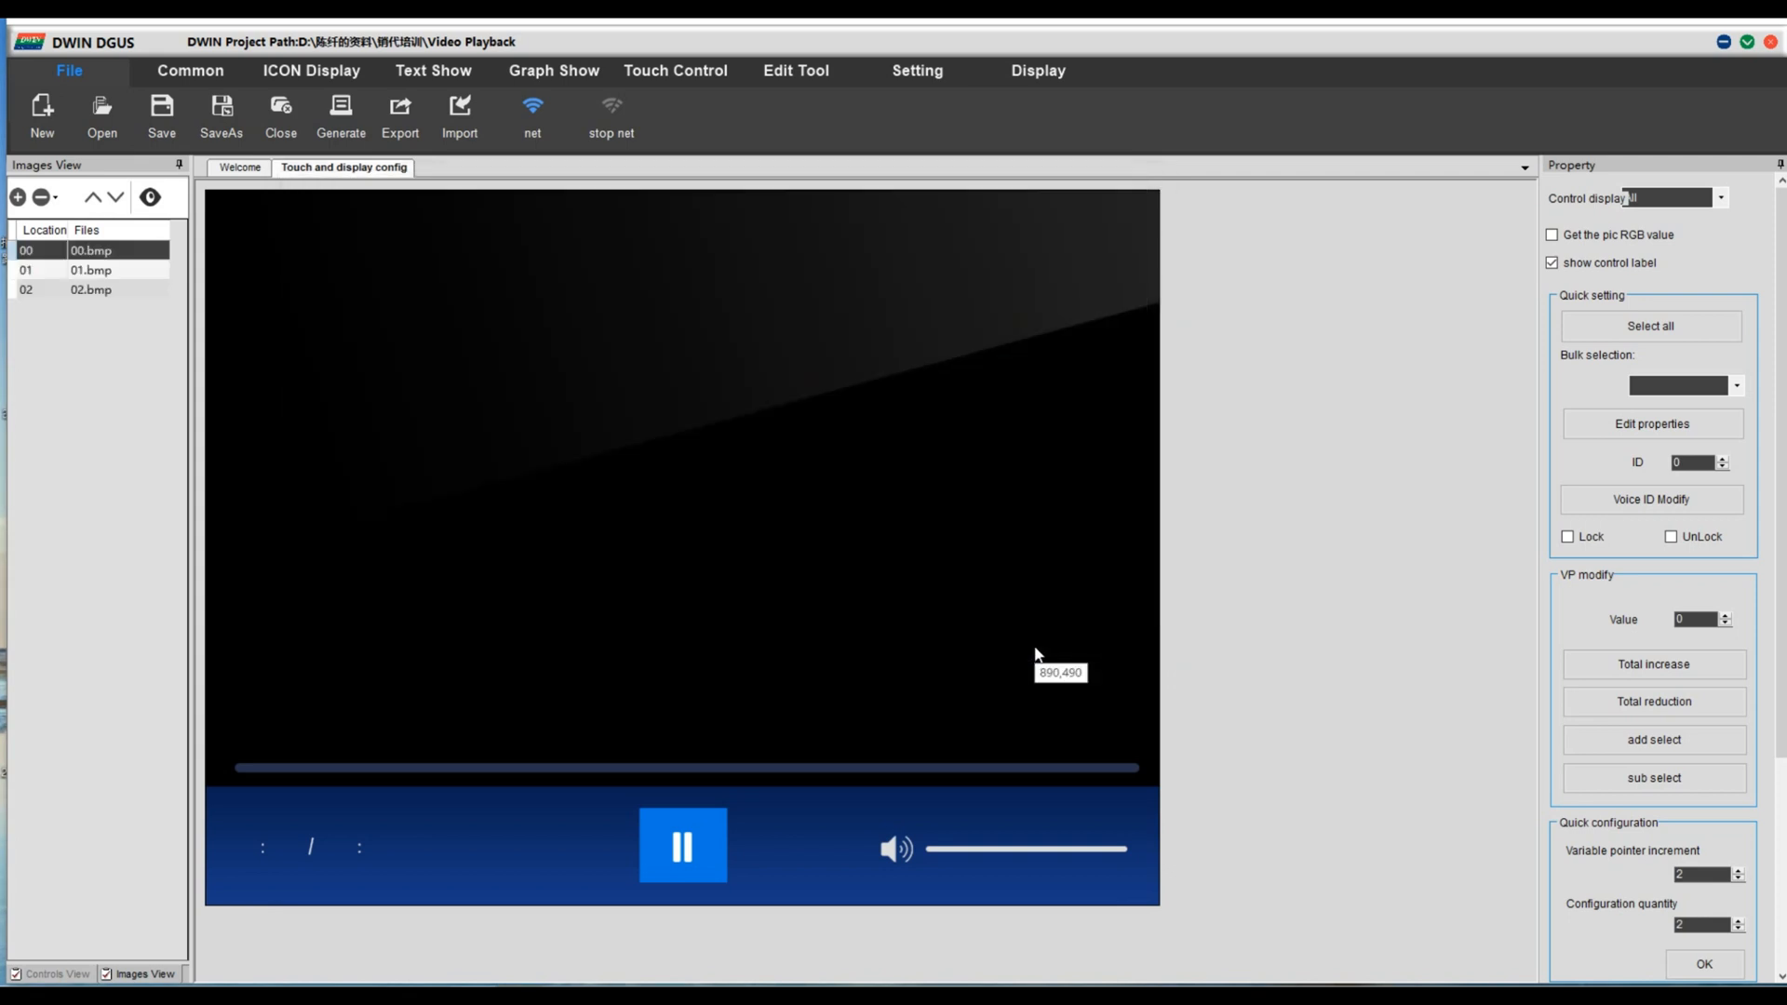
{"action": "left_click", "coordinate": [241, 169]}
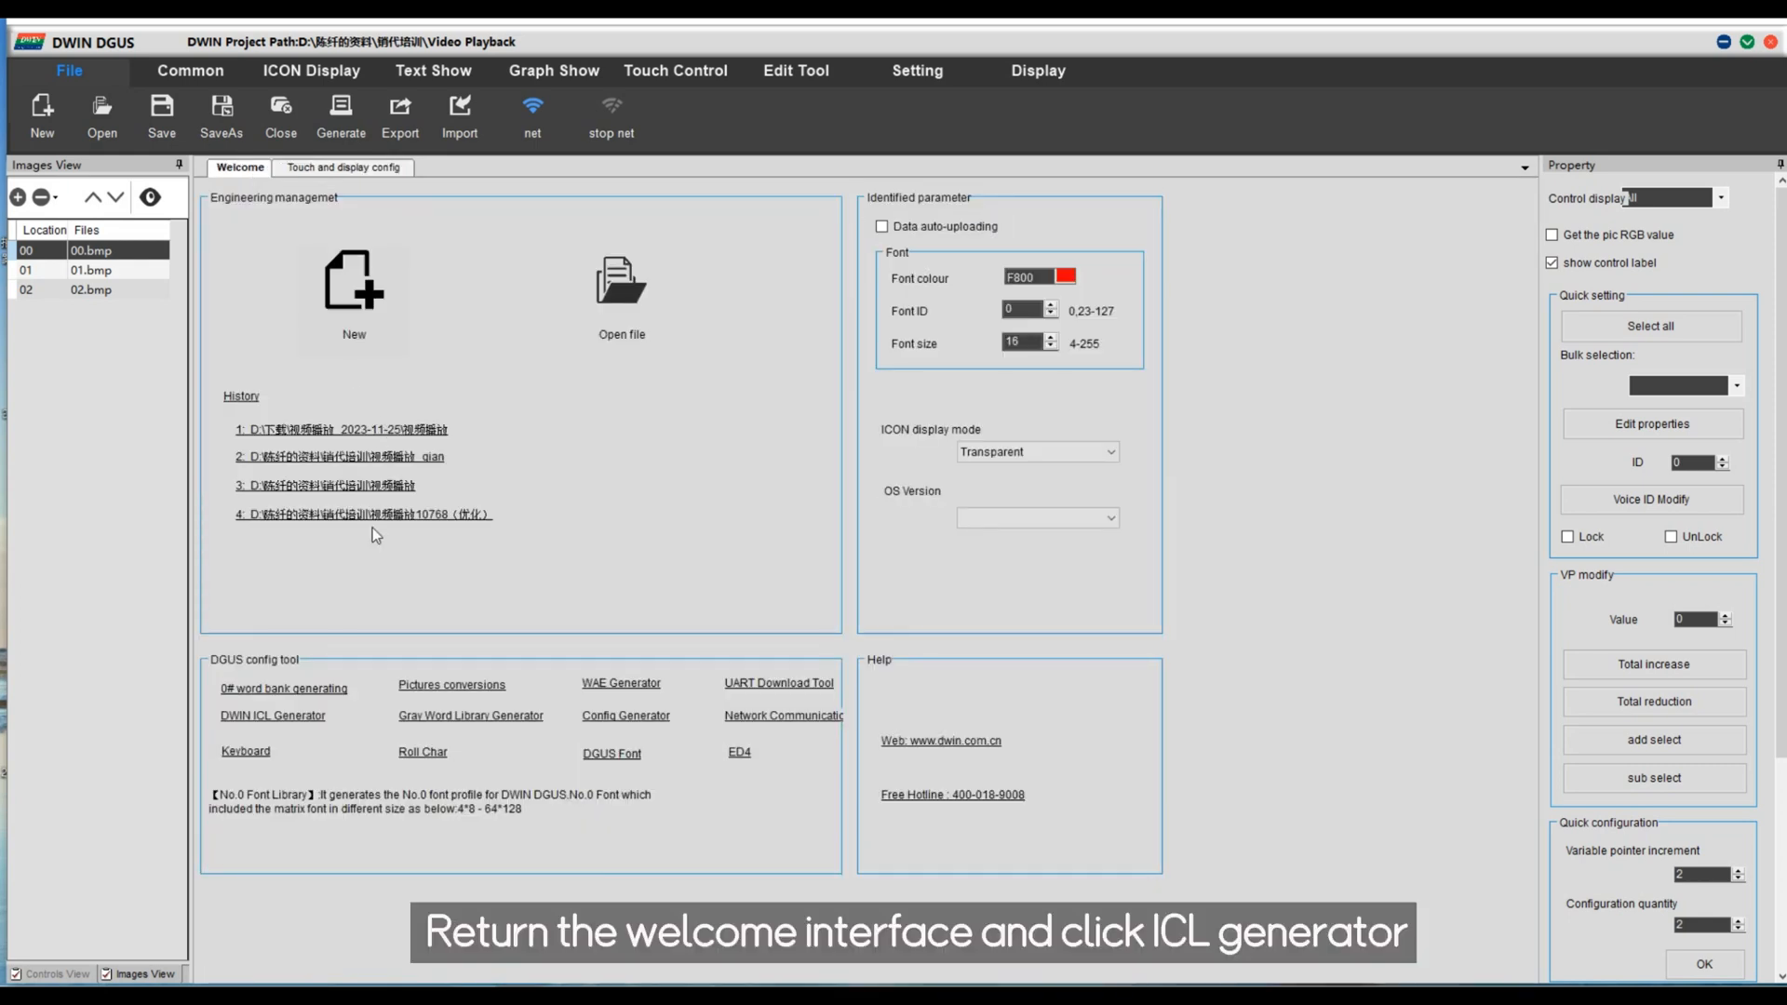
Step: Generate picture library 32.icl from the three background pictures in DWIN_SET
{"action": "left_click", "coordinate": [280, 716]}
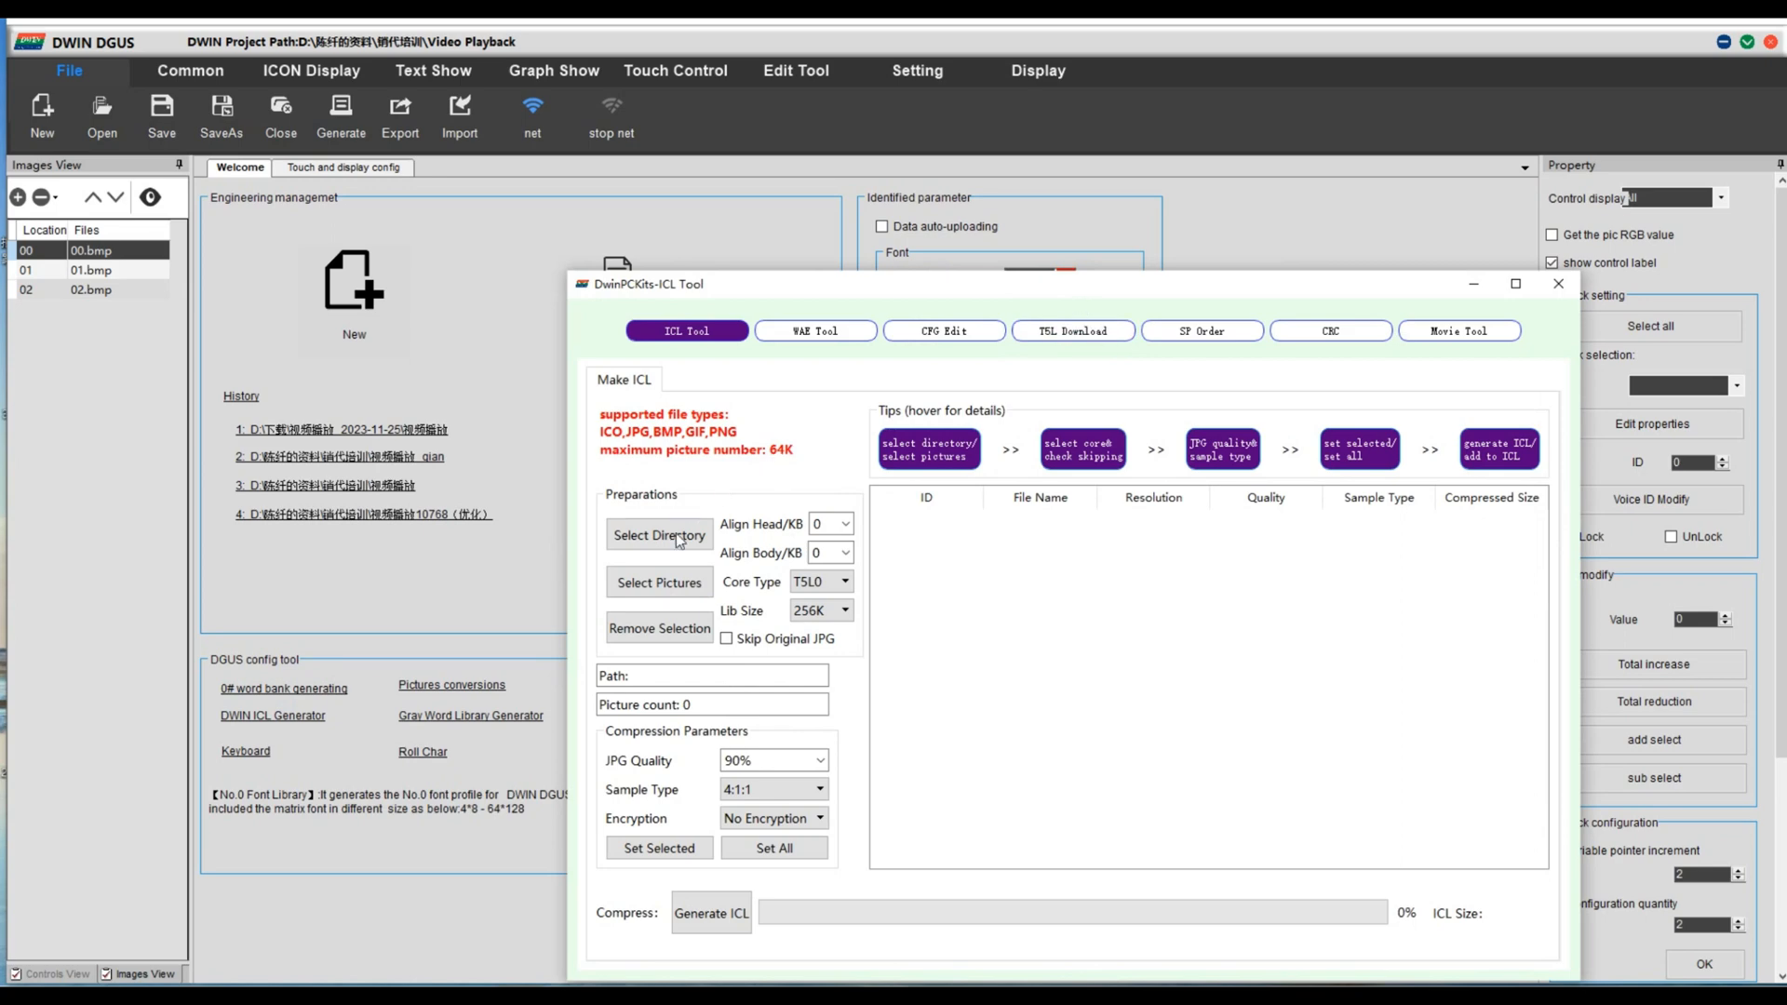
{"action": "left_click", "coordinate": [676, 535]}
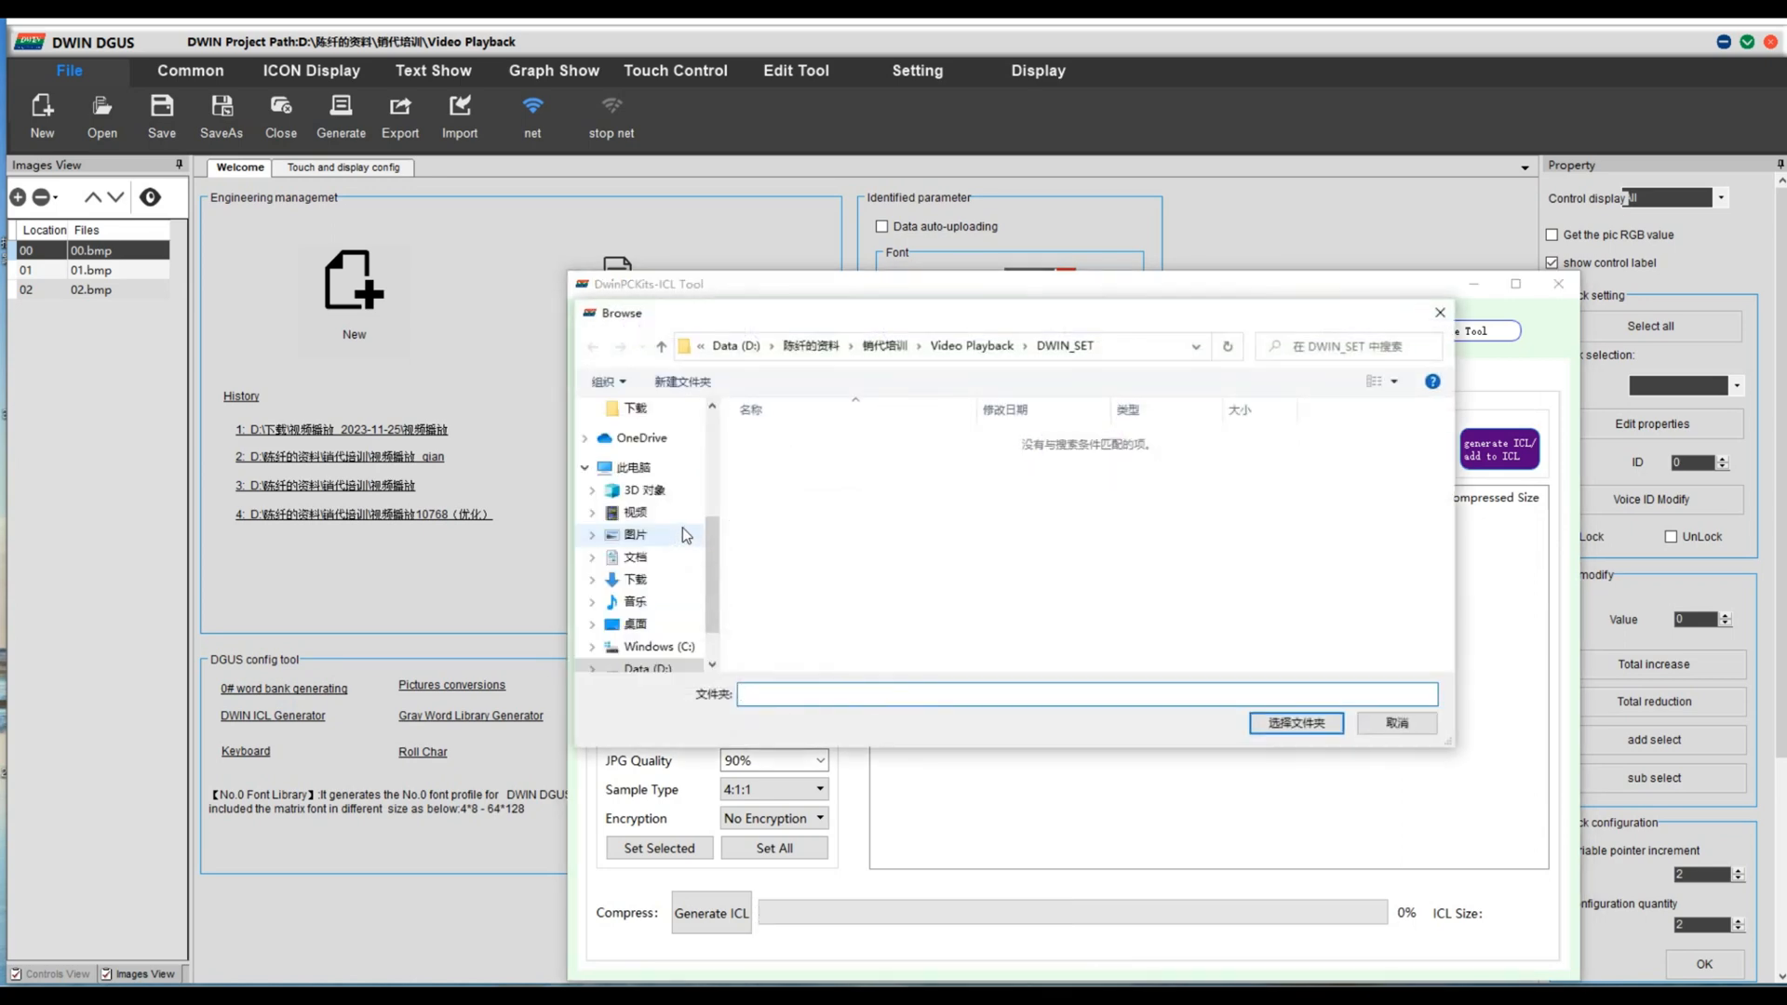
{"action": "left_click", "coordinate": [1306, 727]}
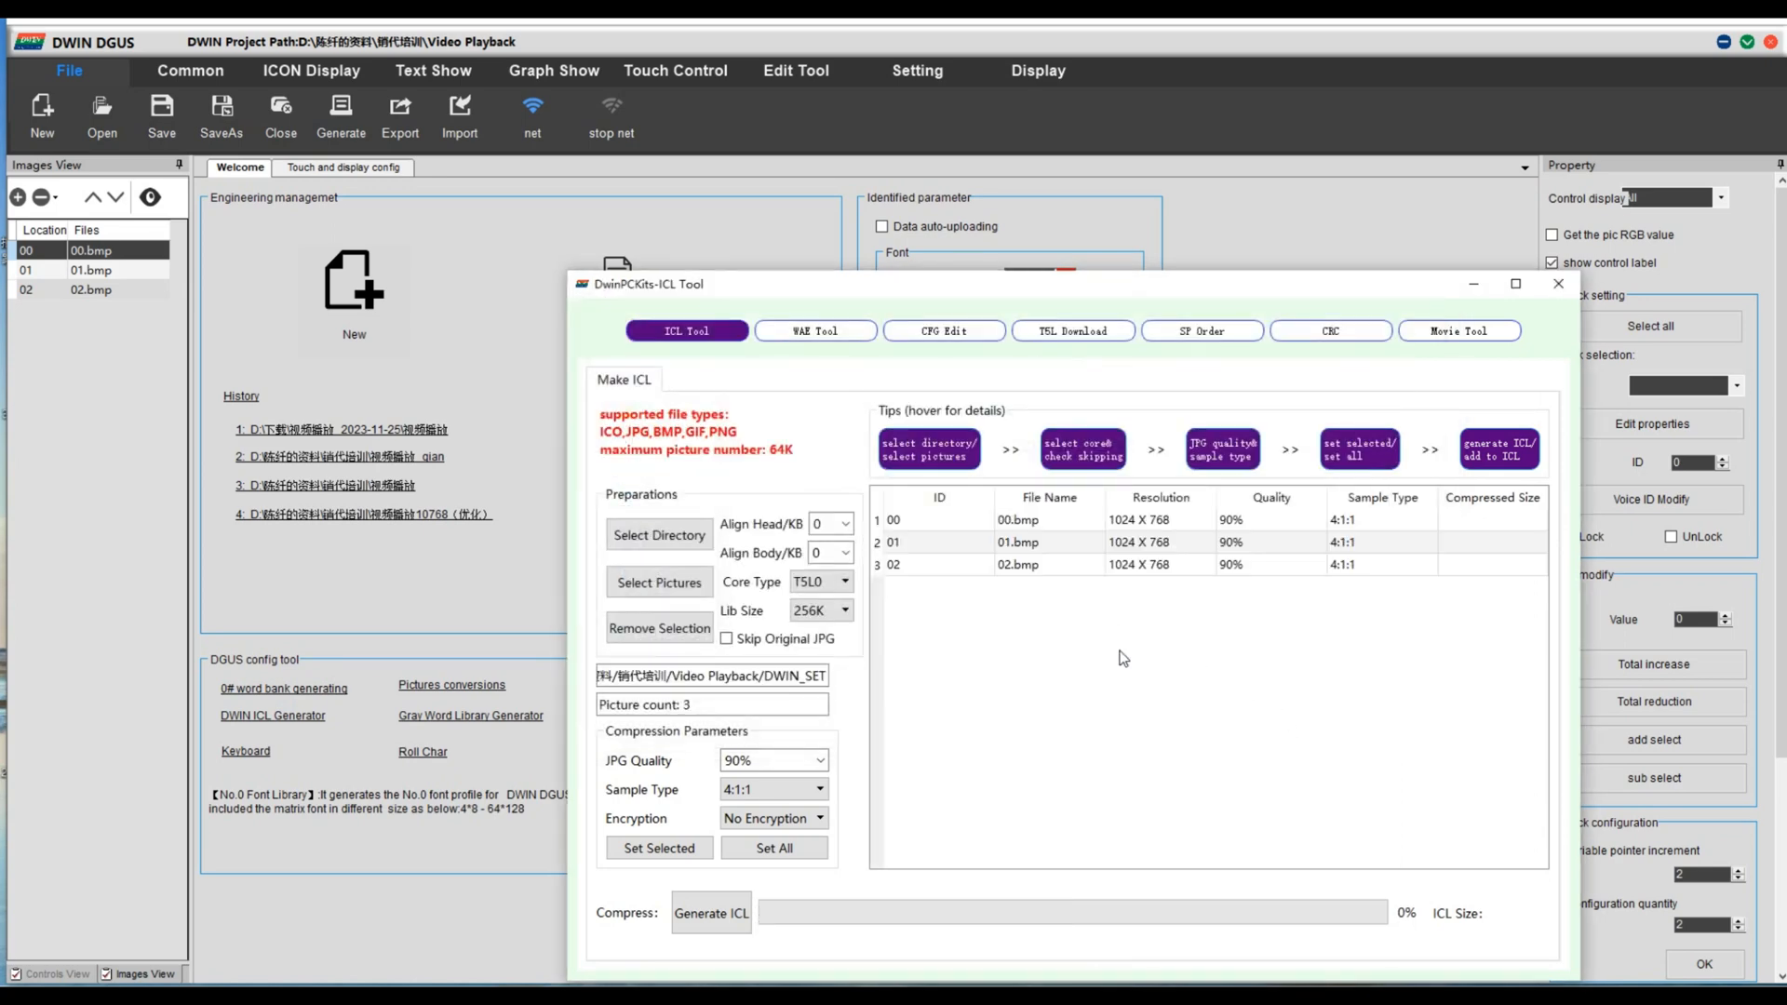
{"action": "left_click", "coordinate": [713, 914]}
{"action": "type", "text": "3"}
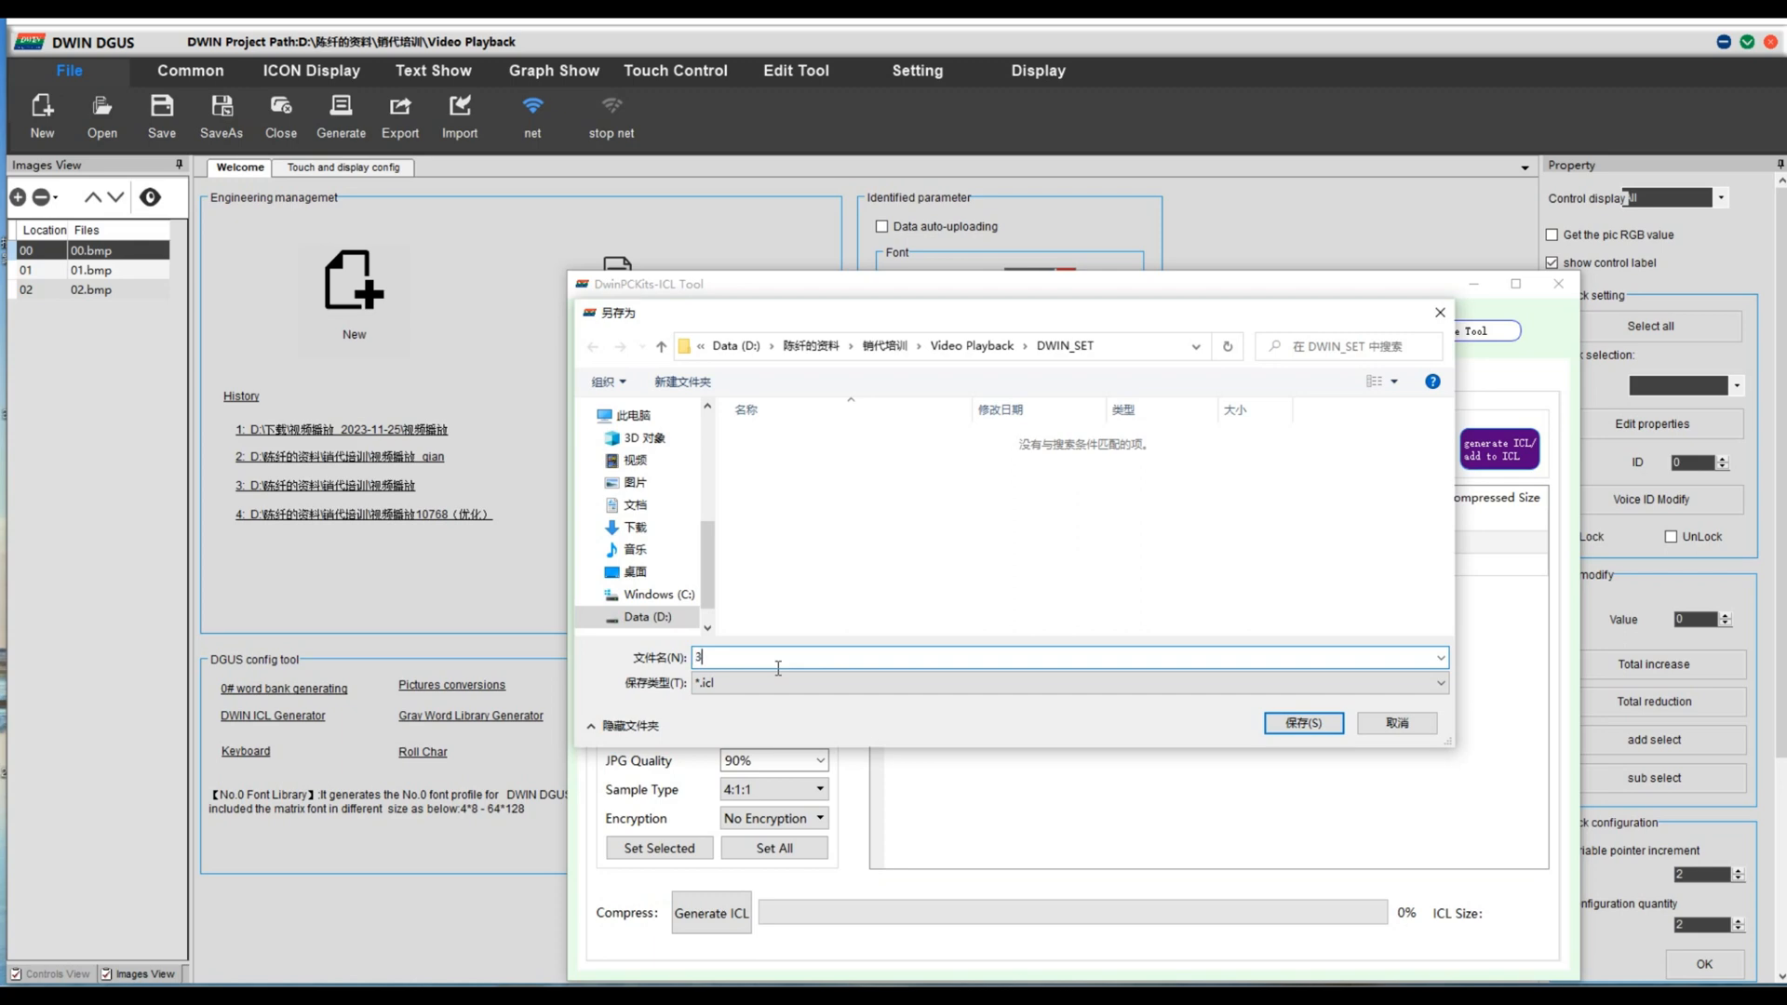
{"action": "type", "text": "2"}
{"action": "left_click", "coordinate": [1299, 723]}
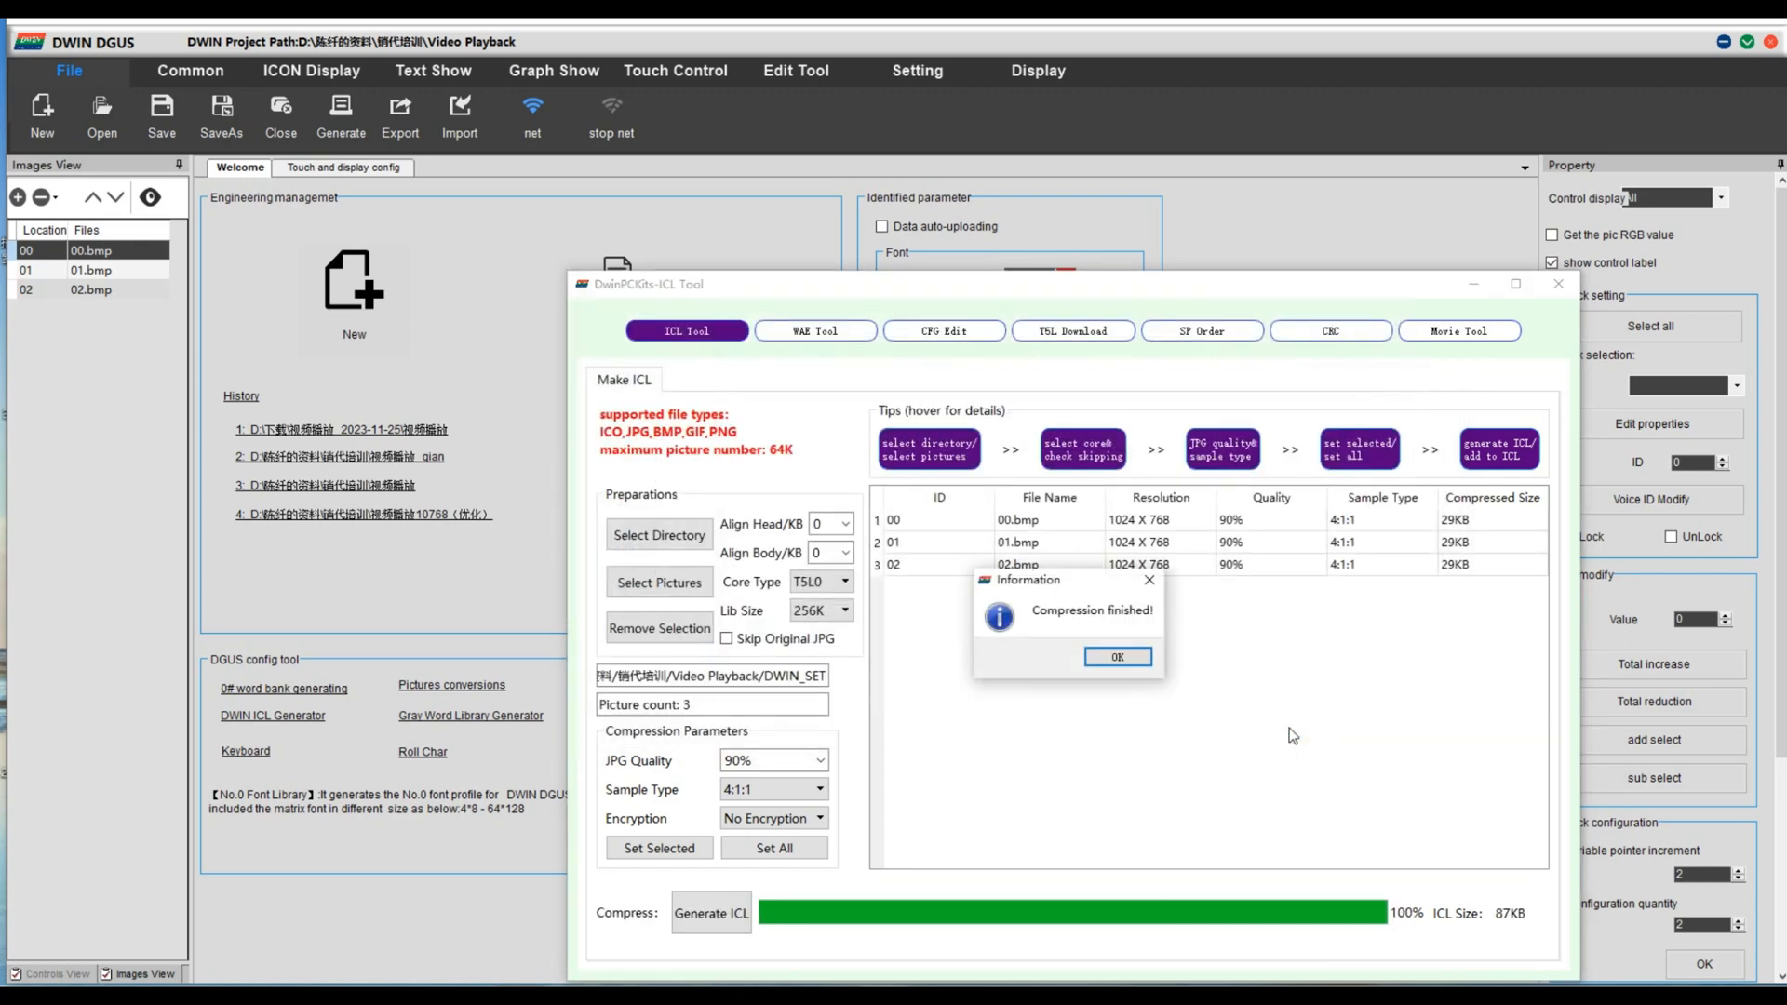
{"action": "left_click", "coordinate": [1118, 656]}
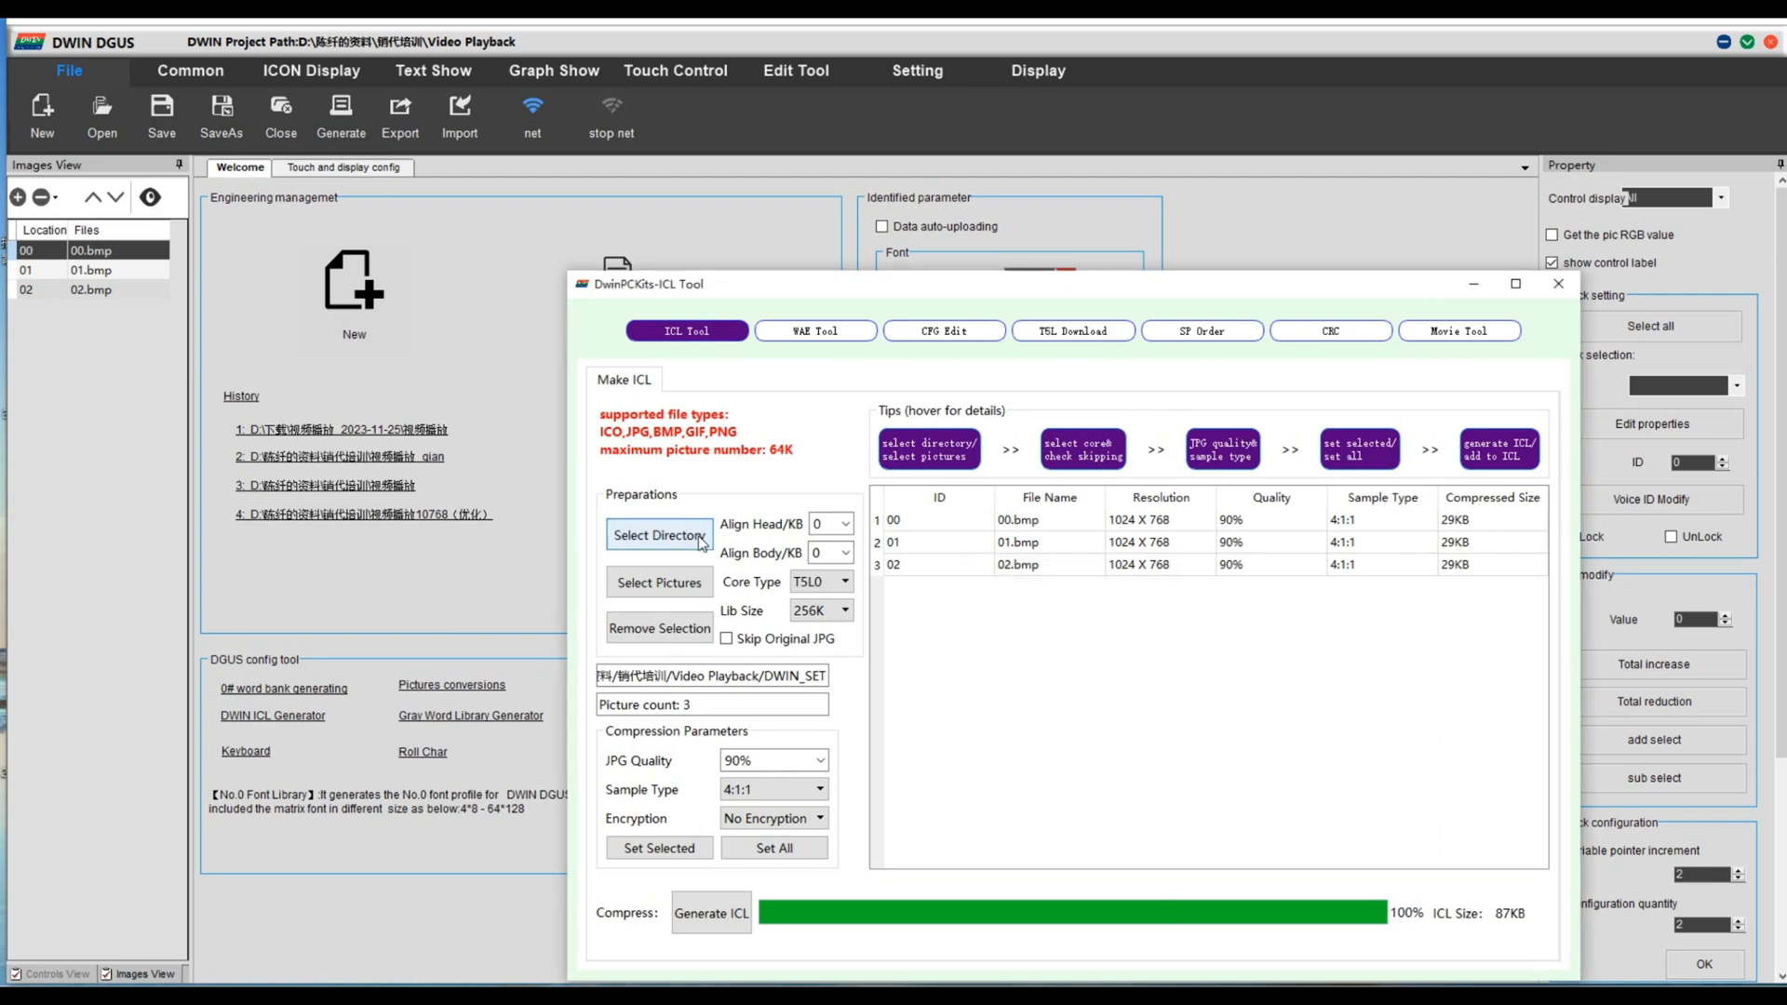
Step: Select the 源15_图标 folder to load its 13 icon pictures into the ICL generator
{"action": "left_click", "coordinate": [660, 534]}
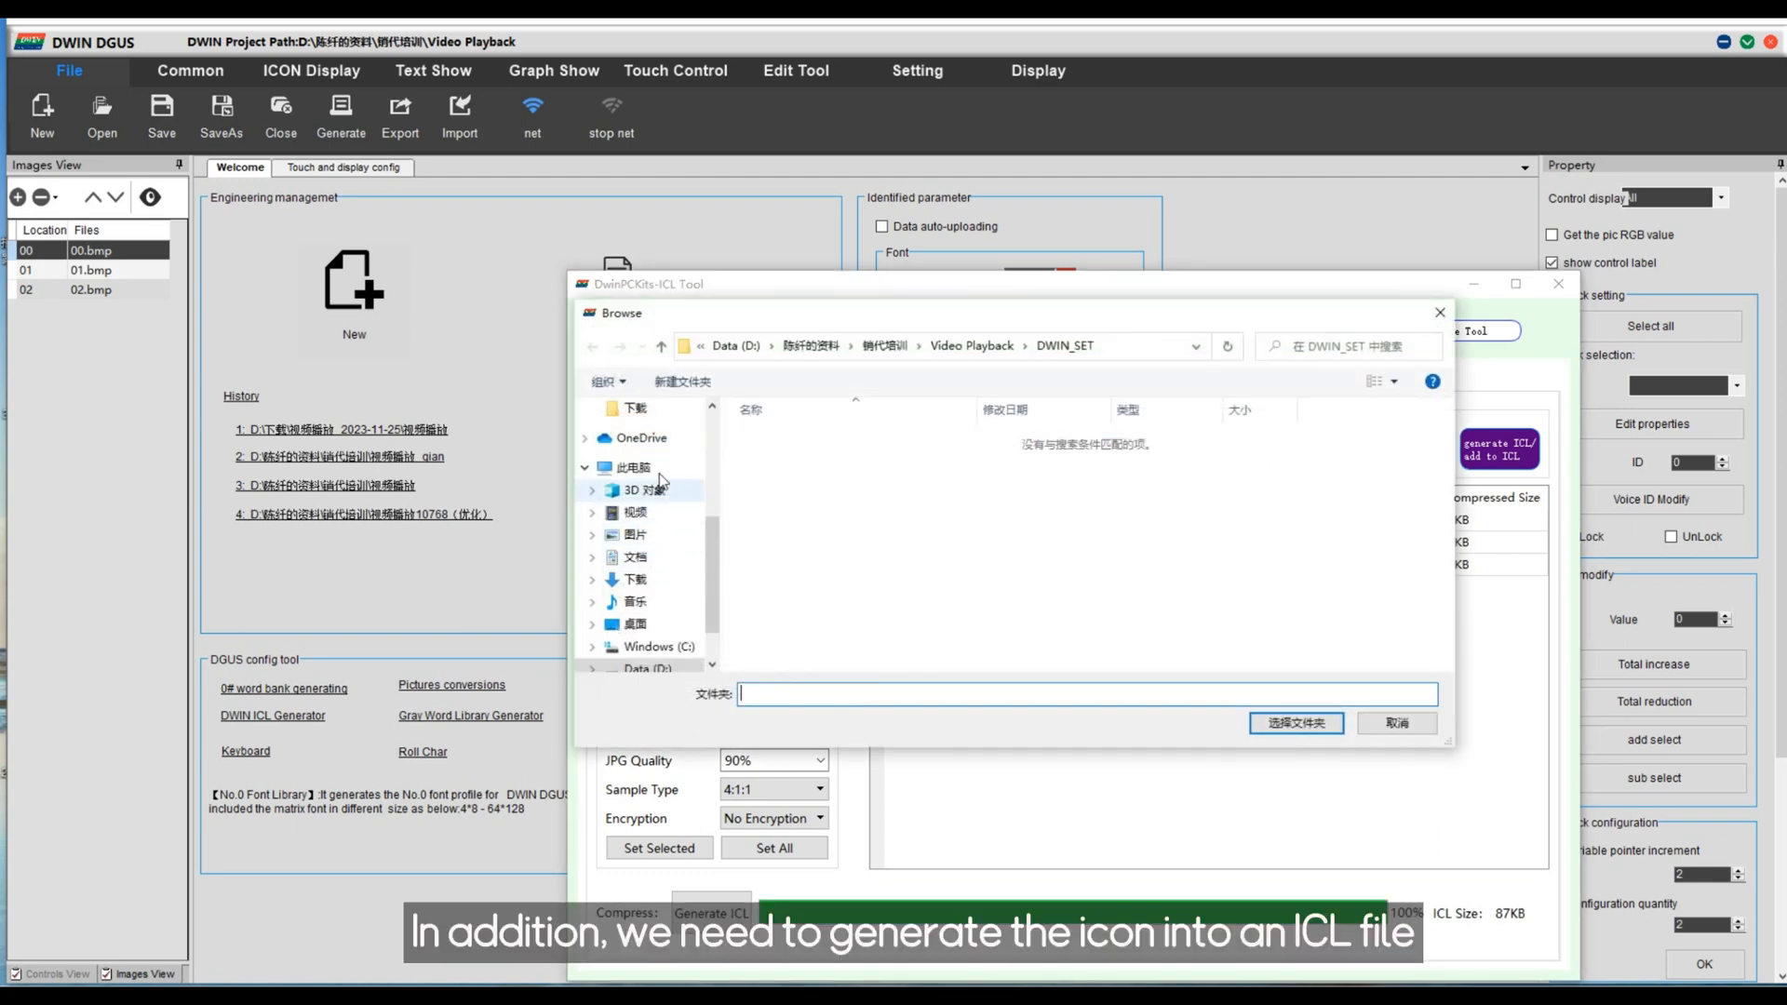
{"action": "left_click", "coordinate": [638, 409]}
{"action": "double_click", "coordinate": [986, 457]}
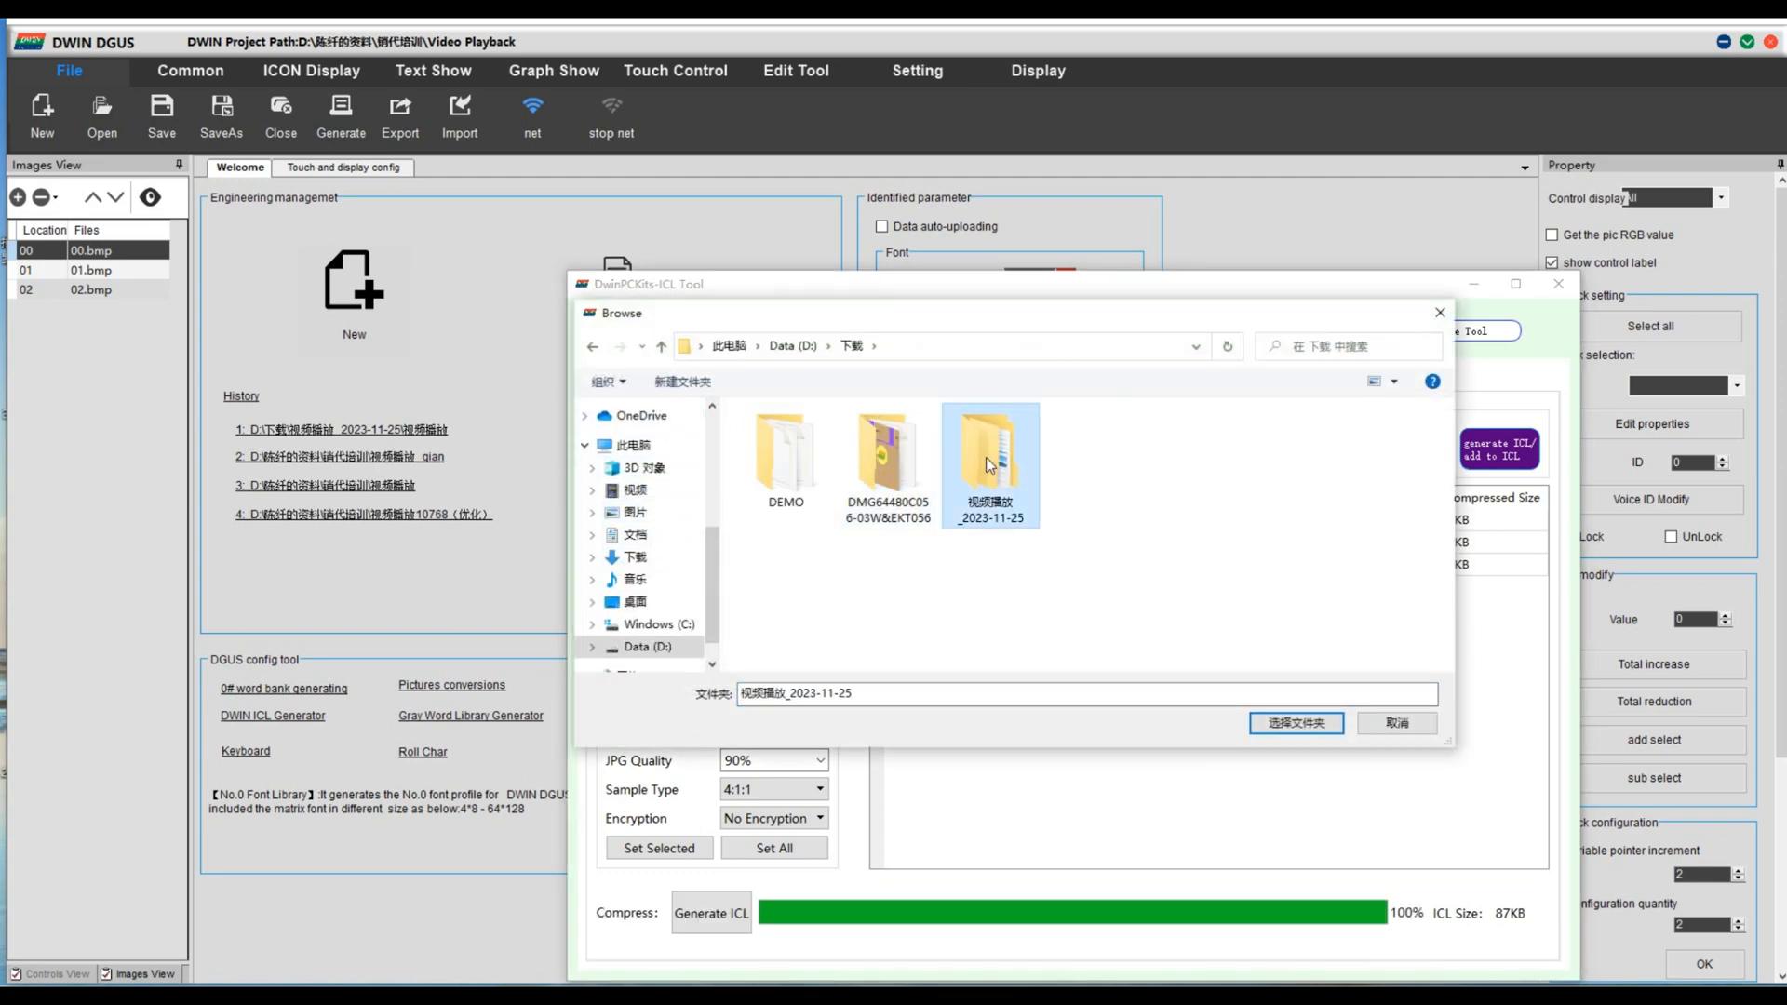
{"action": "double_click", "coordinate": [895, 438]}
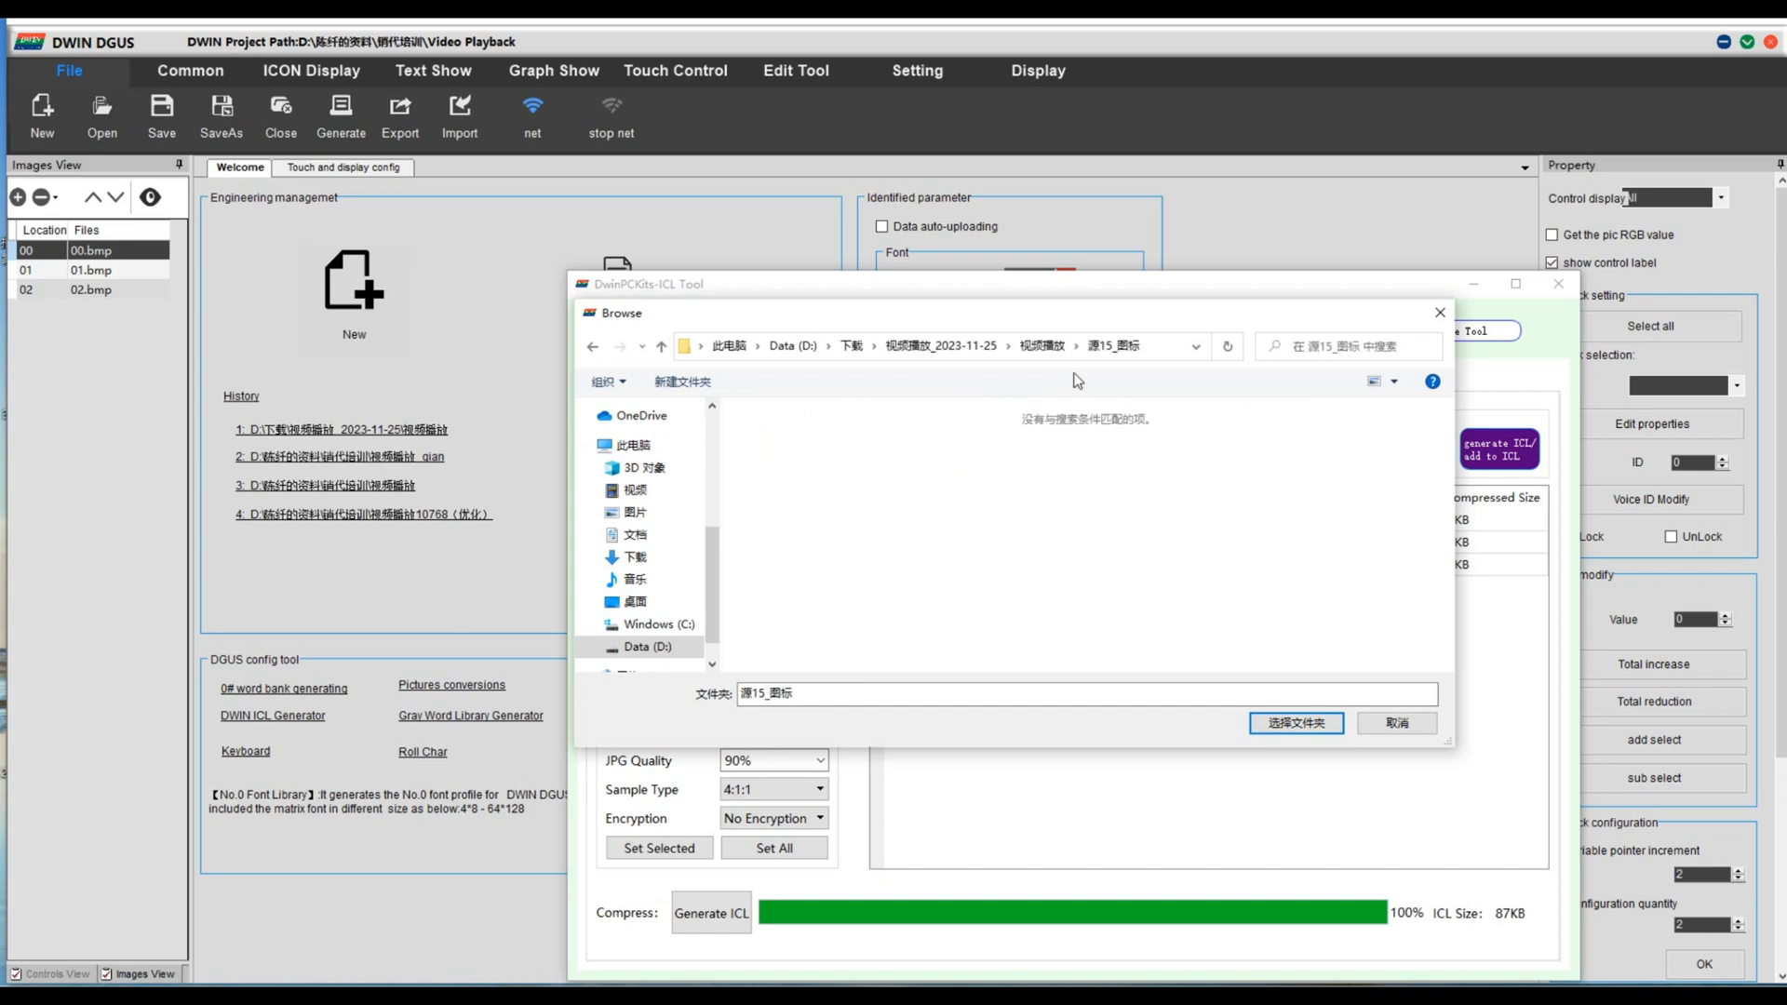
{"action": "left_click", "coordinate": [1296, 722]}
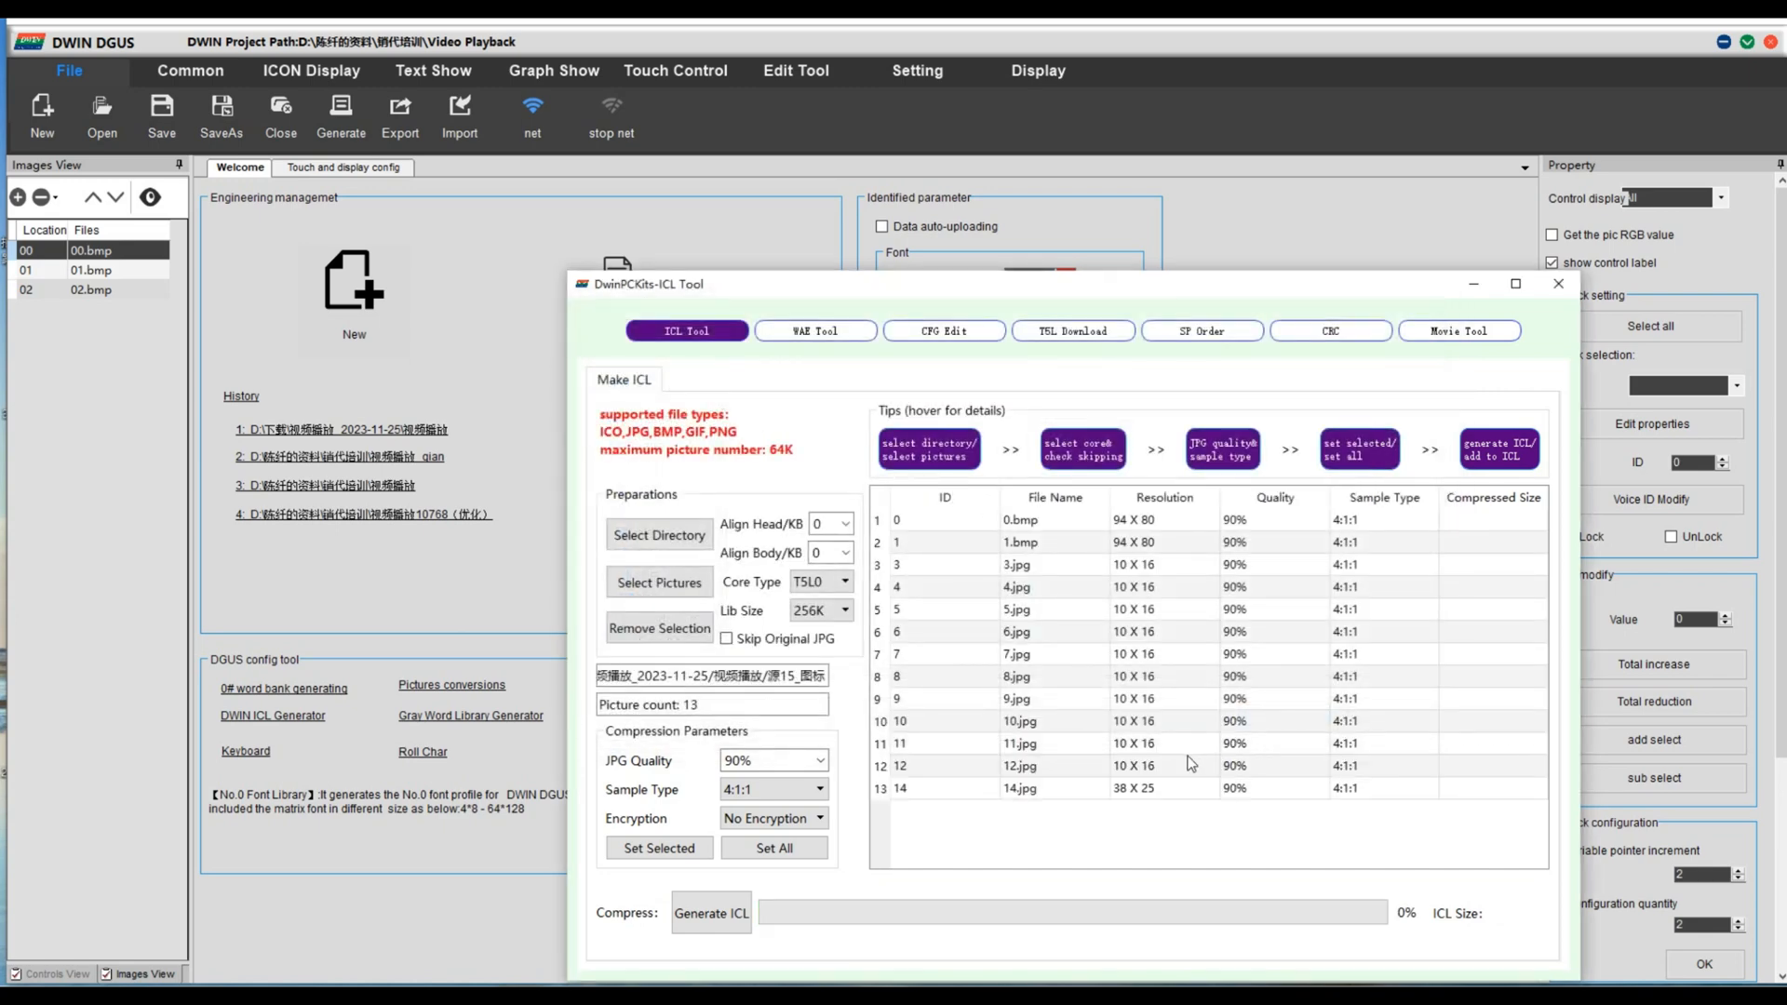
Step: Generate the icon library and save it as 15.icl
{"action": "left_click", "coordinate": [734, 923]}
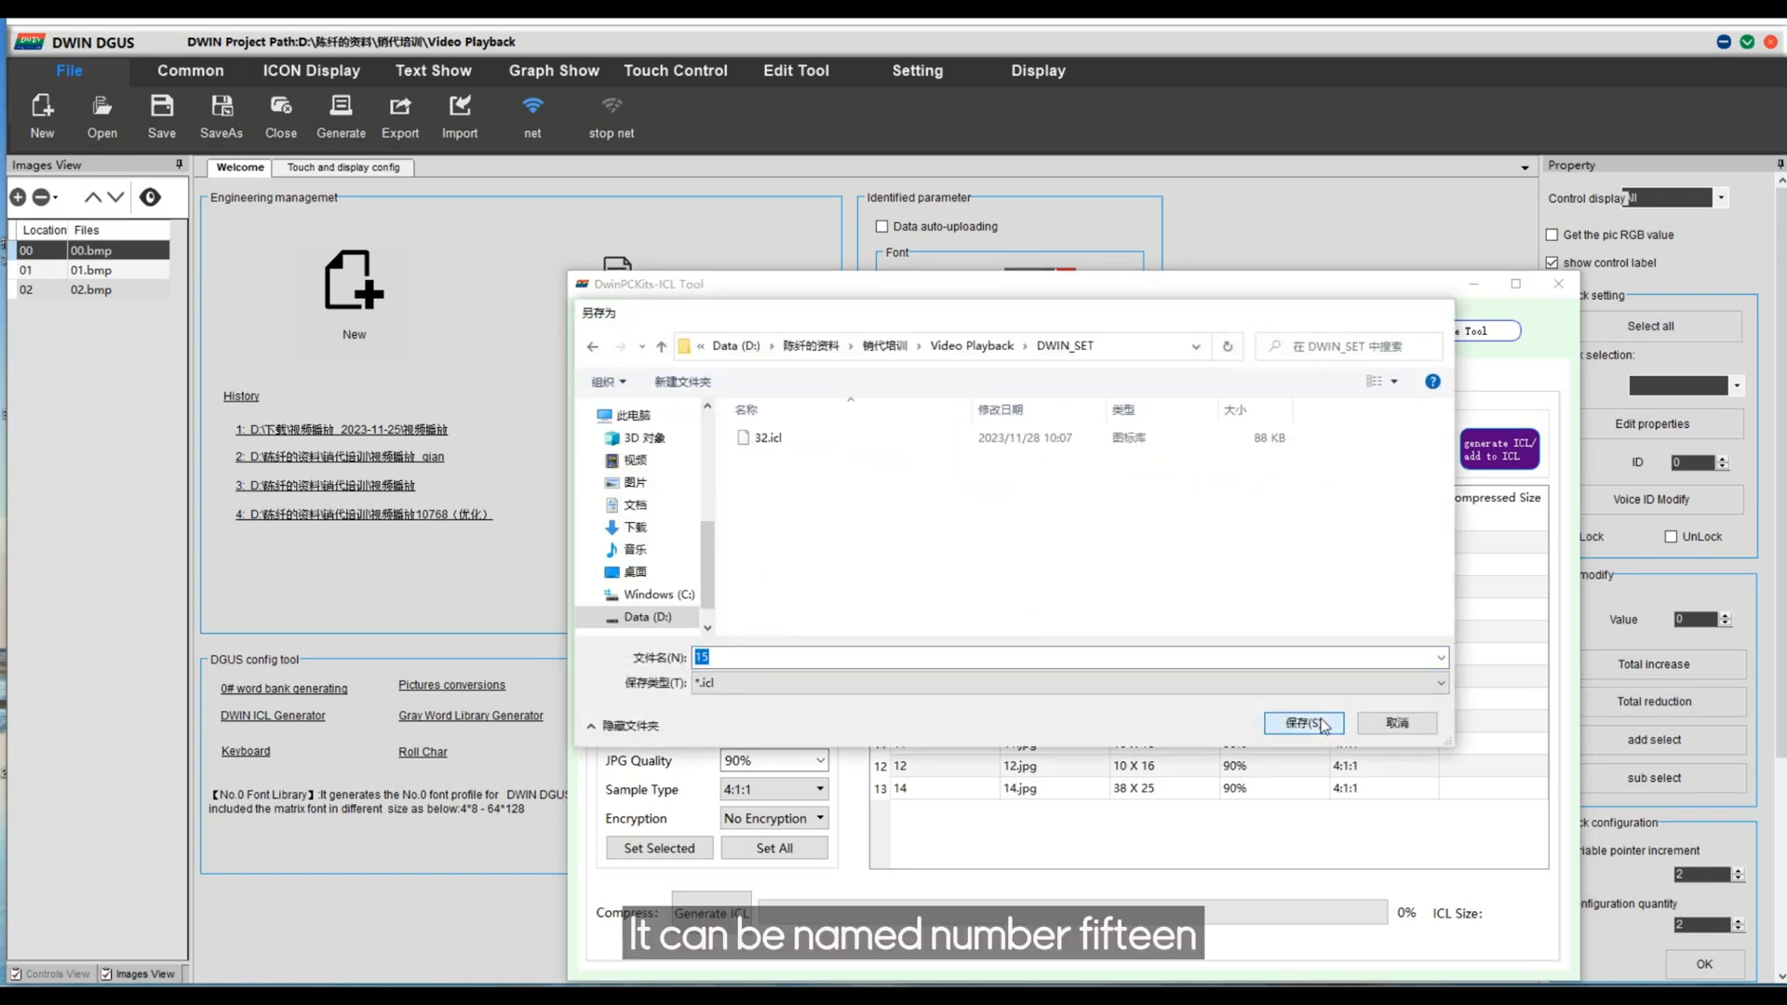
{"action": "left_click", "coordinate": [1305, 723]}
{"action": "left_click", "coordinate": [1117, 657]}
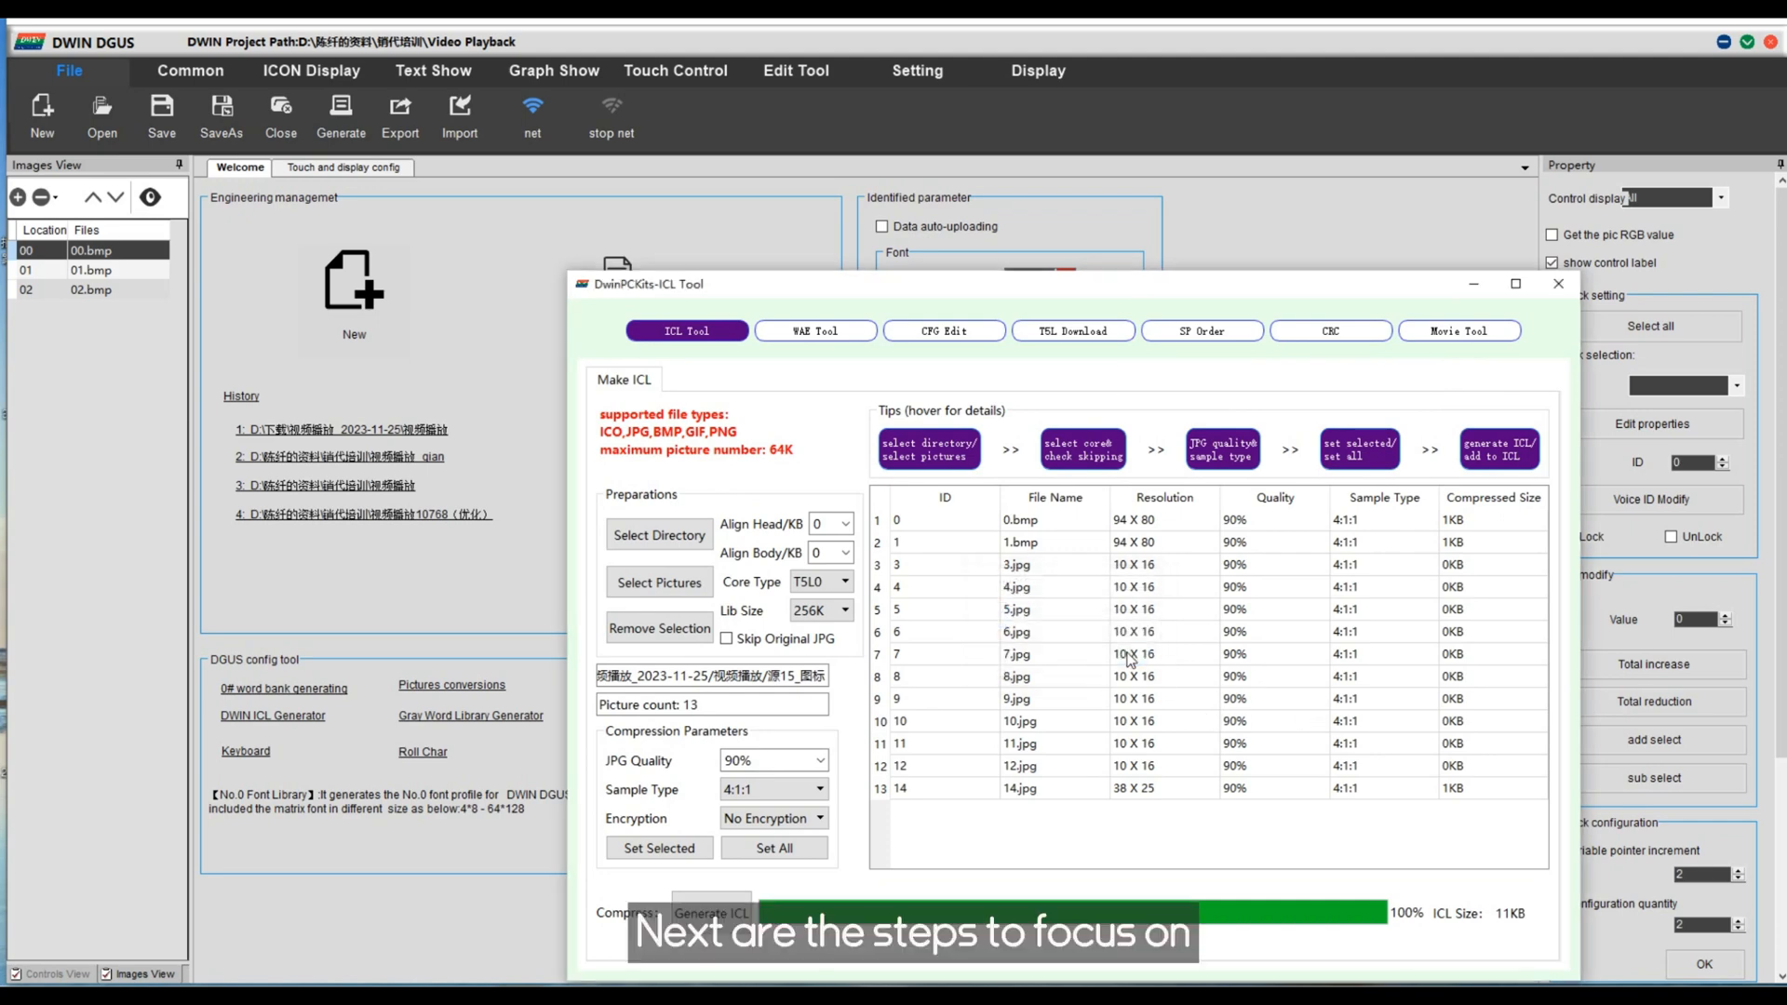
Step: Load 视频.mp4 from the Video Playback folder into the Movie Tool
{"action": "left_click", "coordinate": [1455, 332]}
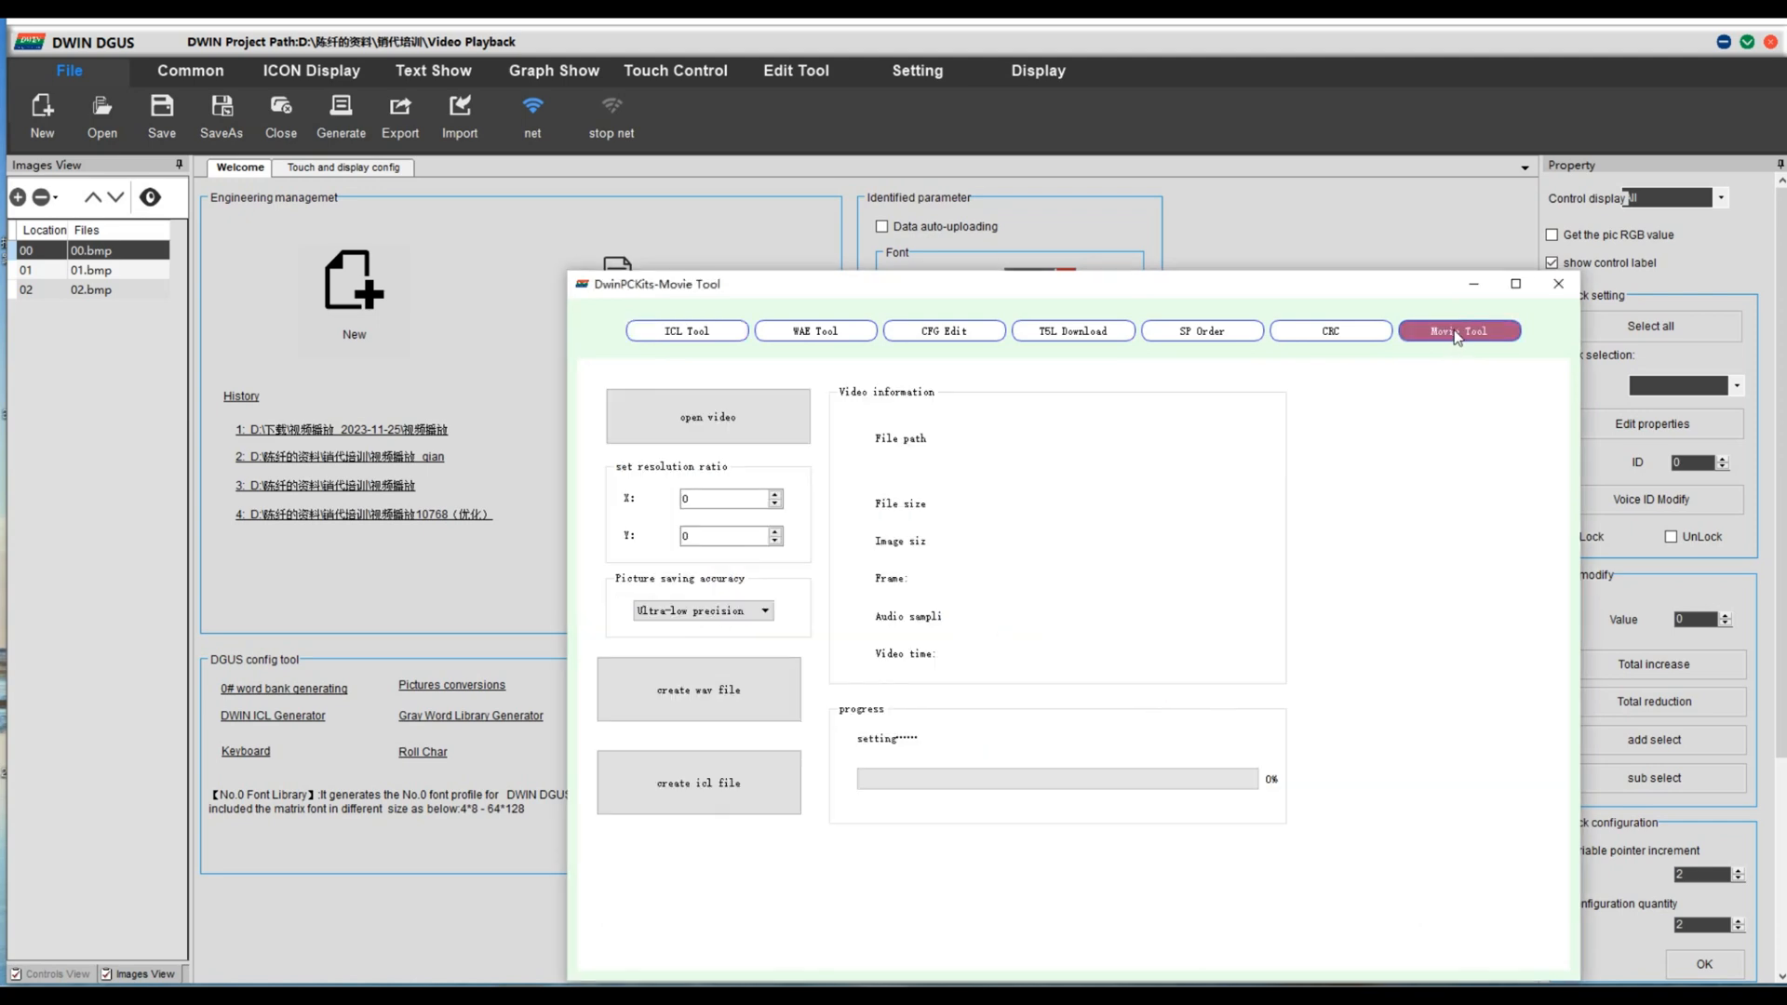
{"action": "left_click", "coordinate": [751, 434]}
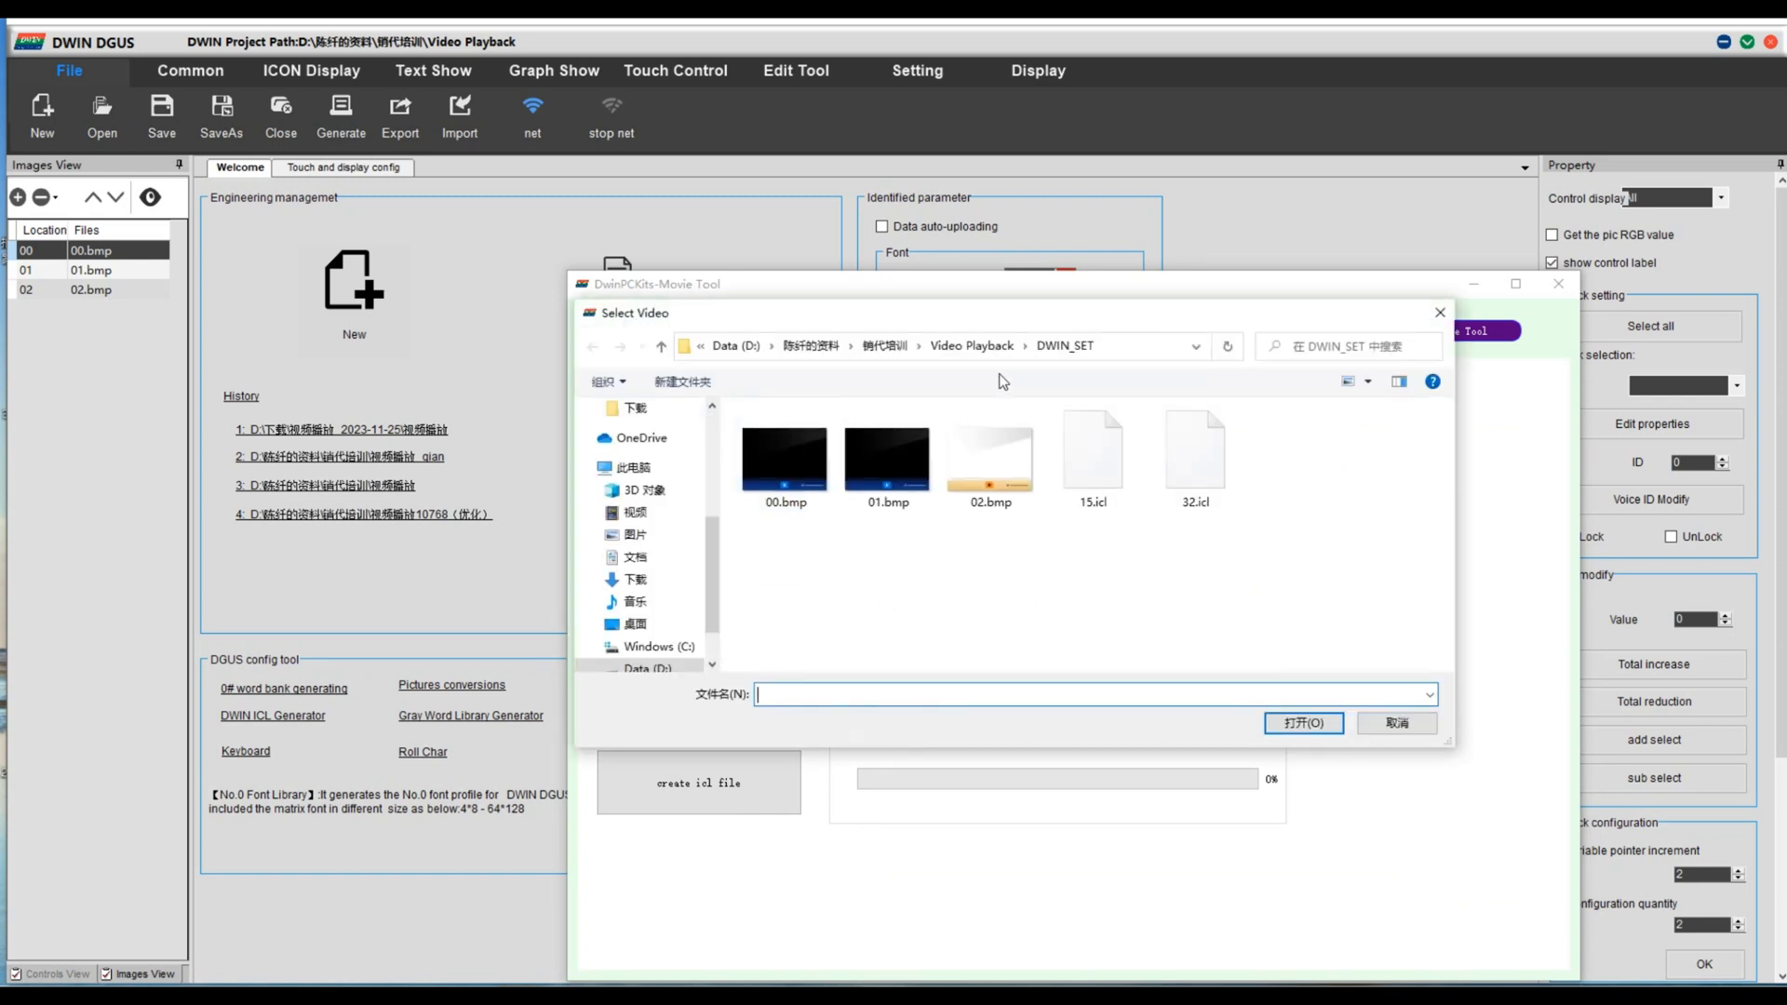
{"action": "left_click", "coordinate": [974, 345]}
{"action": "left_click", "coordinate": [990, 576]}
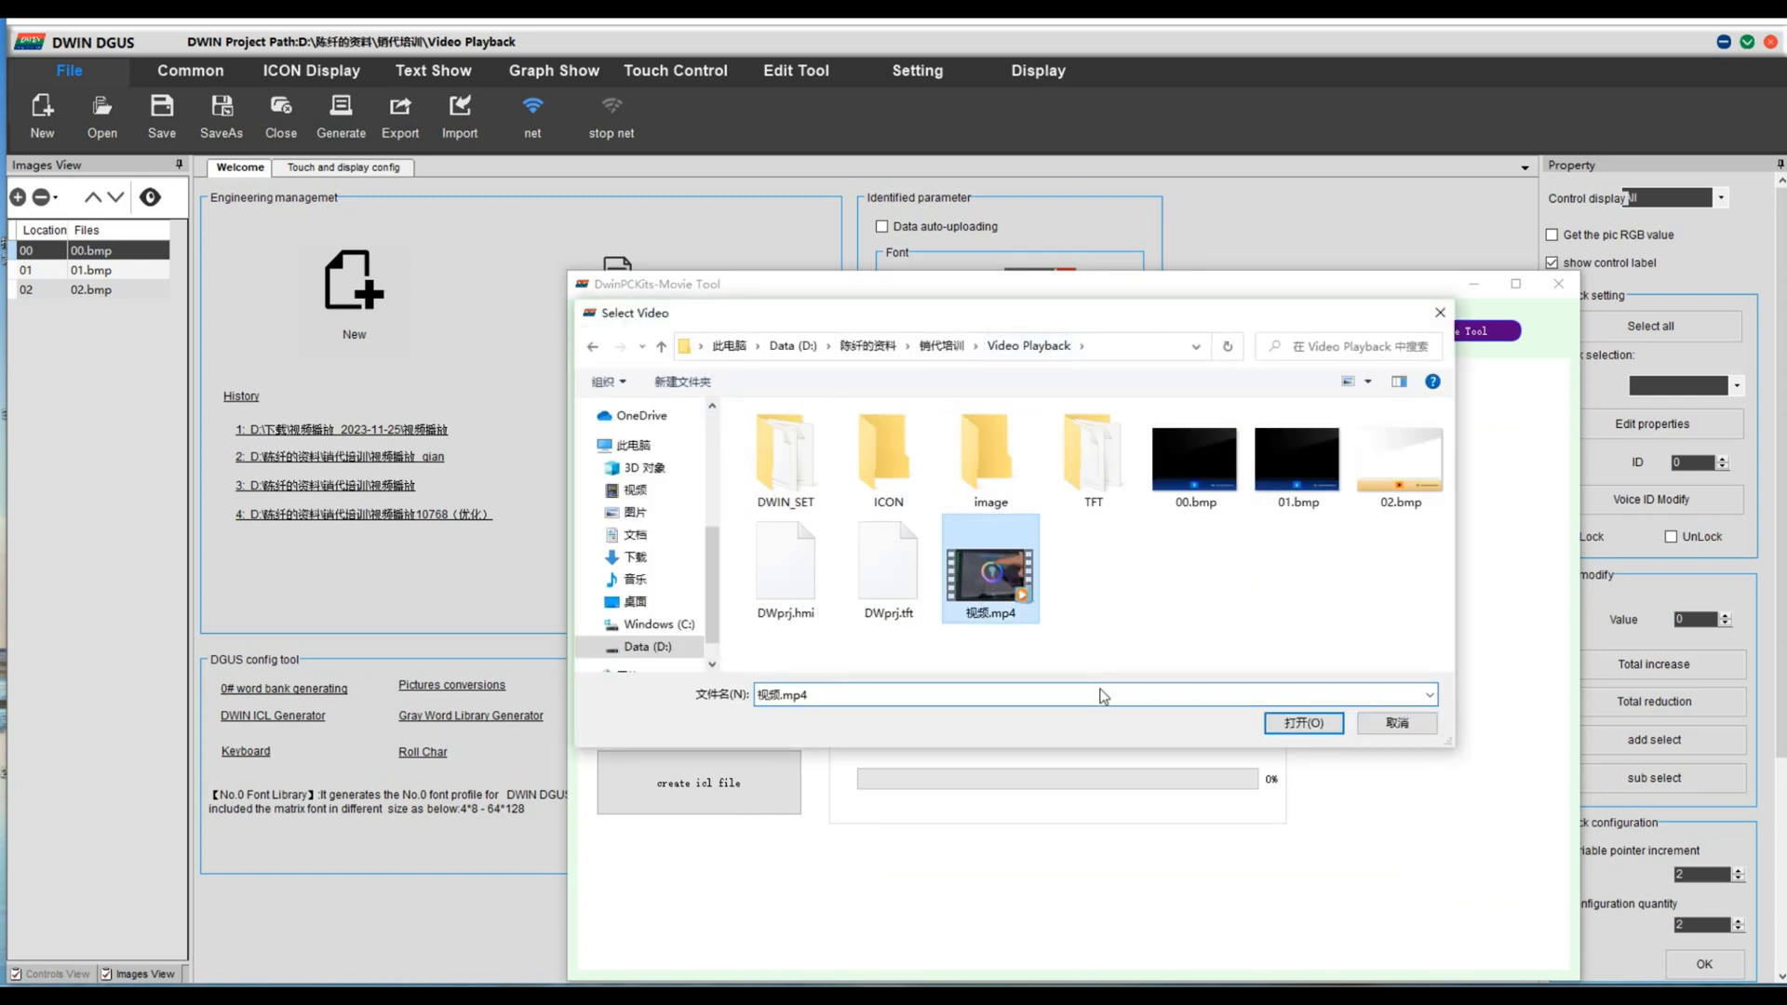
{"action": "left_click", "coordinate": [1300, 723]}
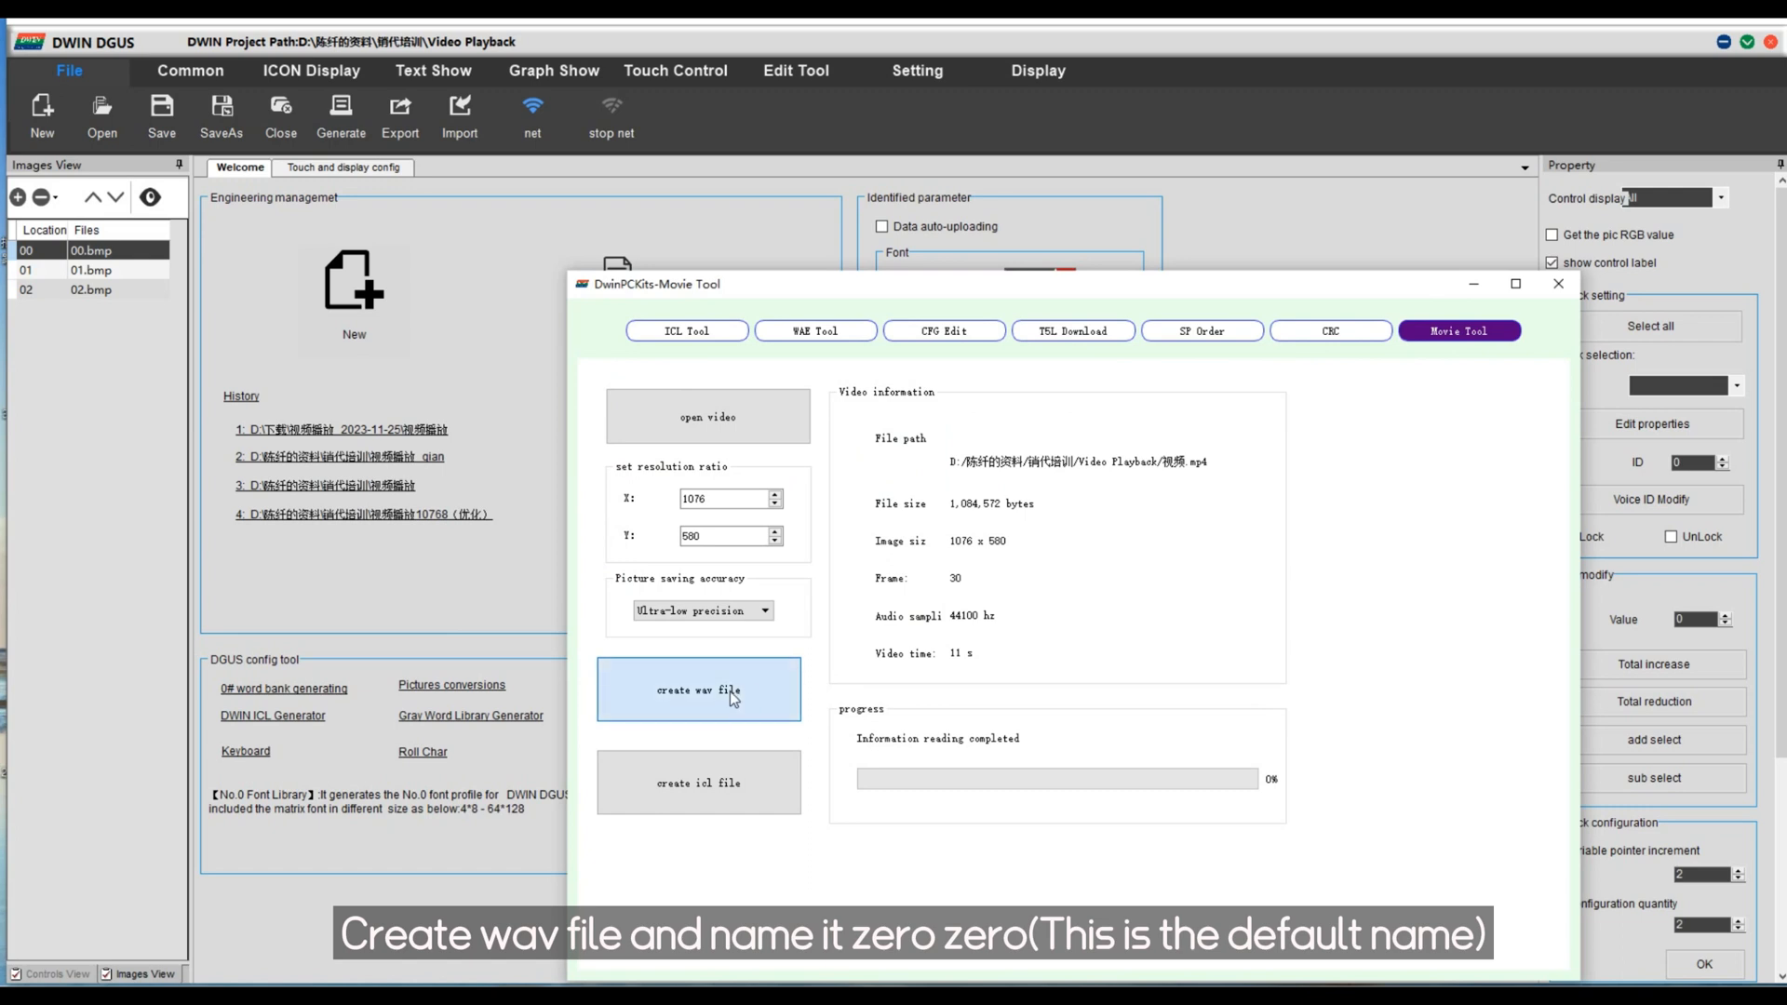
Step: Convert the video into a 00.wav audio file and an icl picture file
{"action": "left_click", "coordinate": [698, 689]}
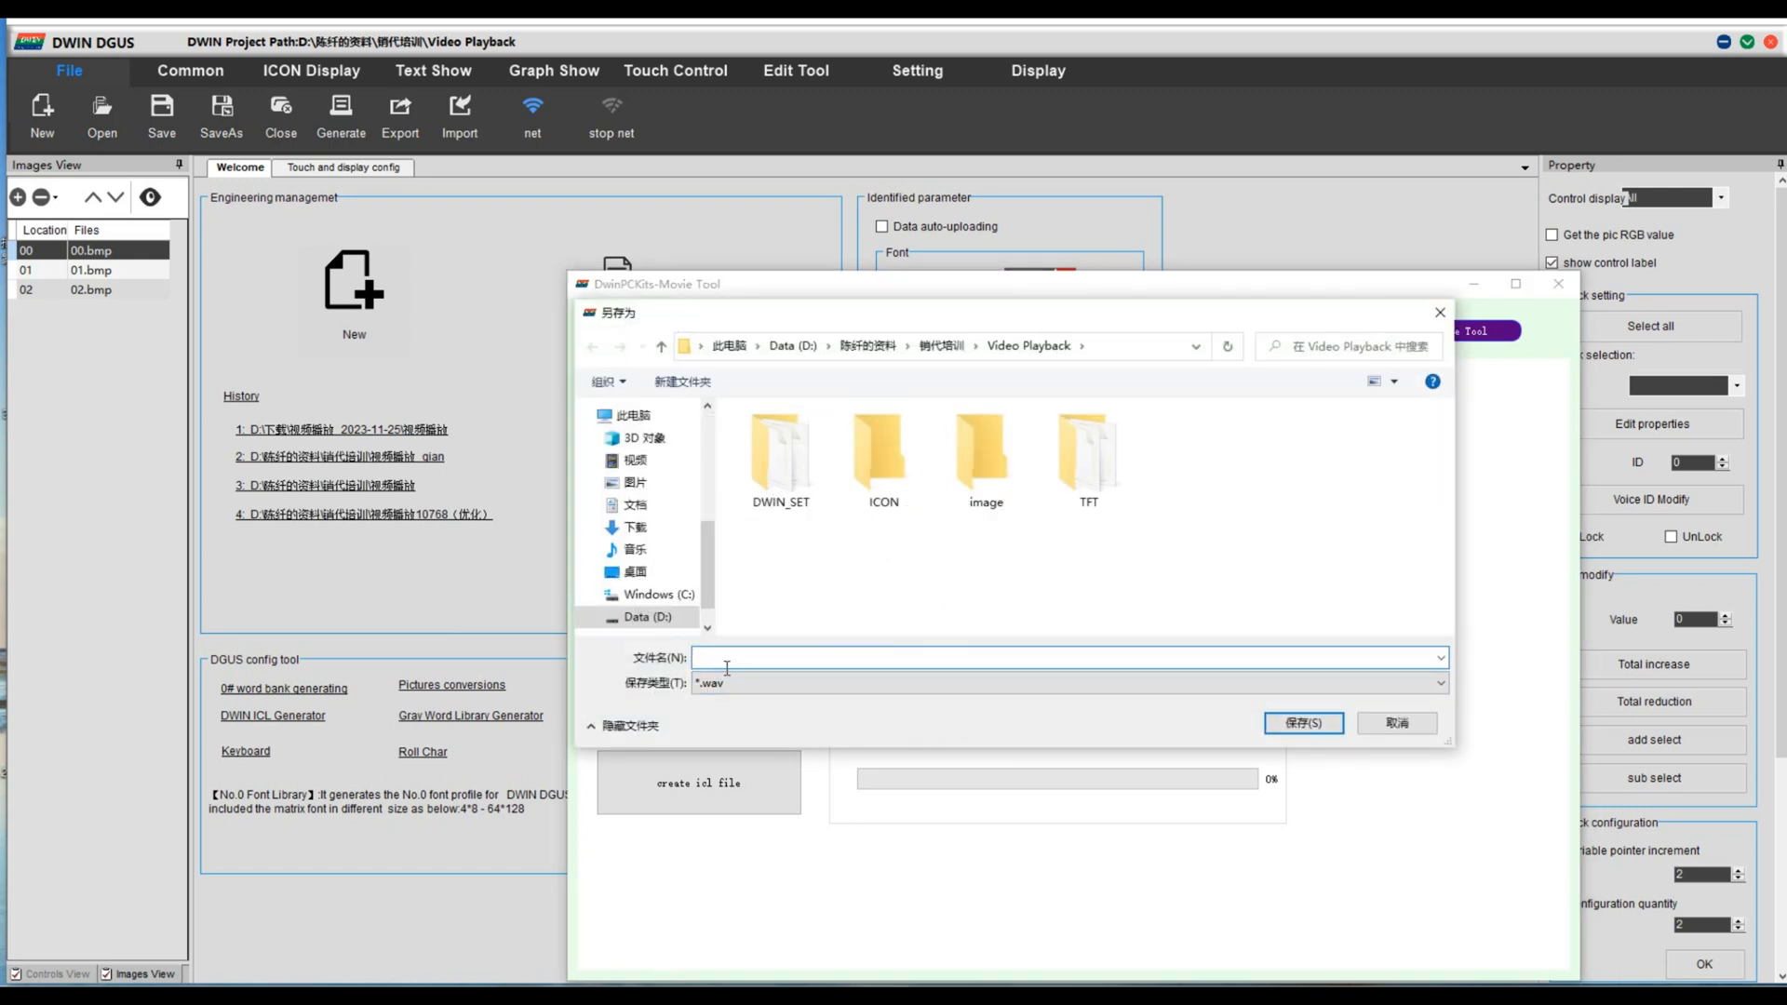
{"action": "type", "text": "00"}
{"action": "left_click", "coordinate": [1304, 723]}
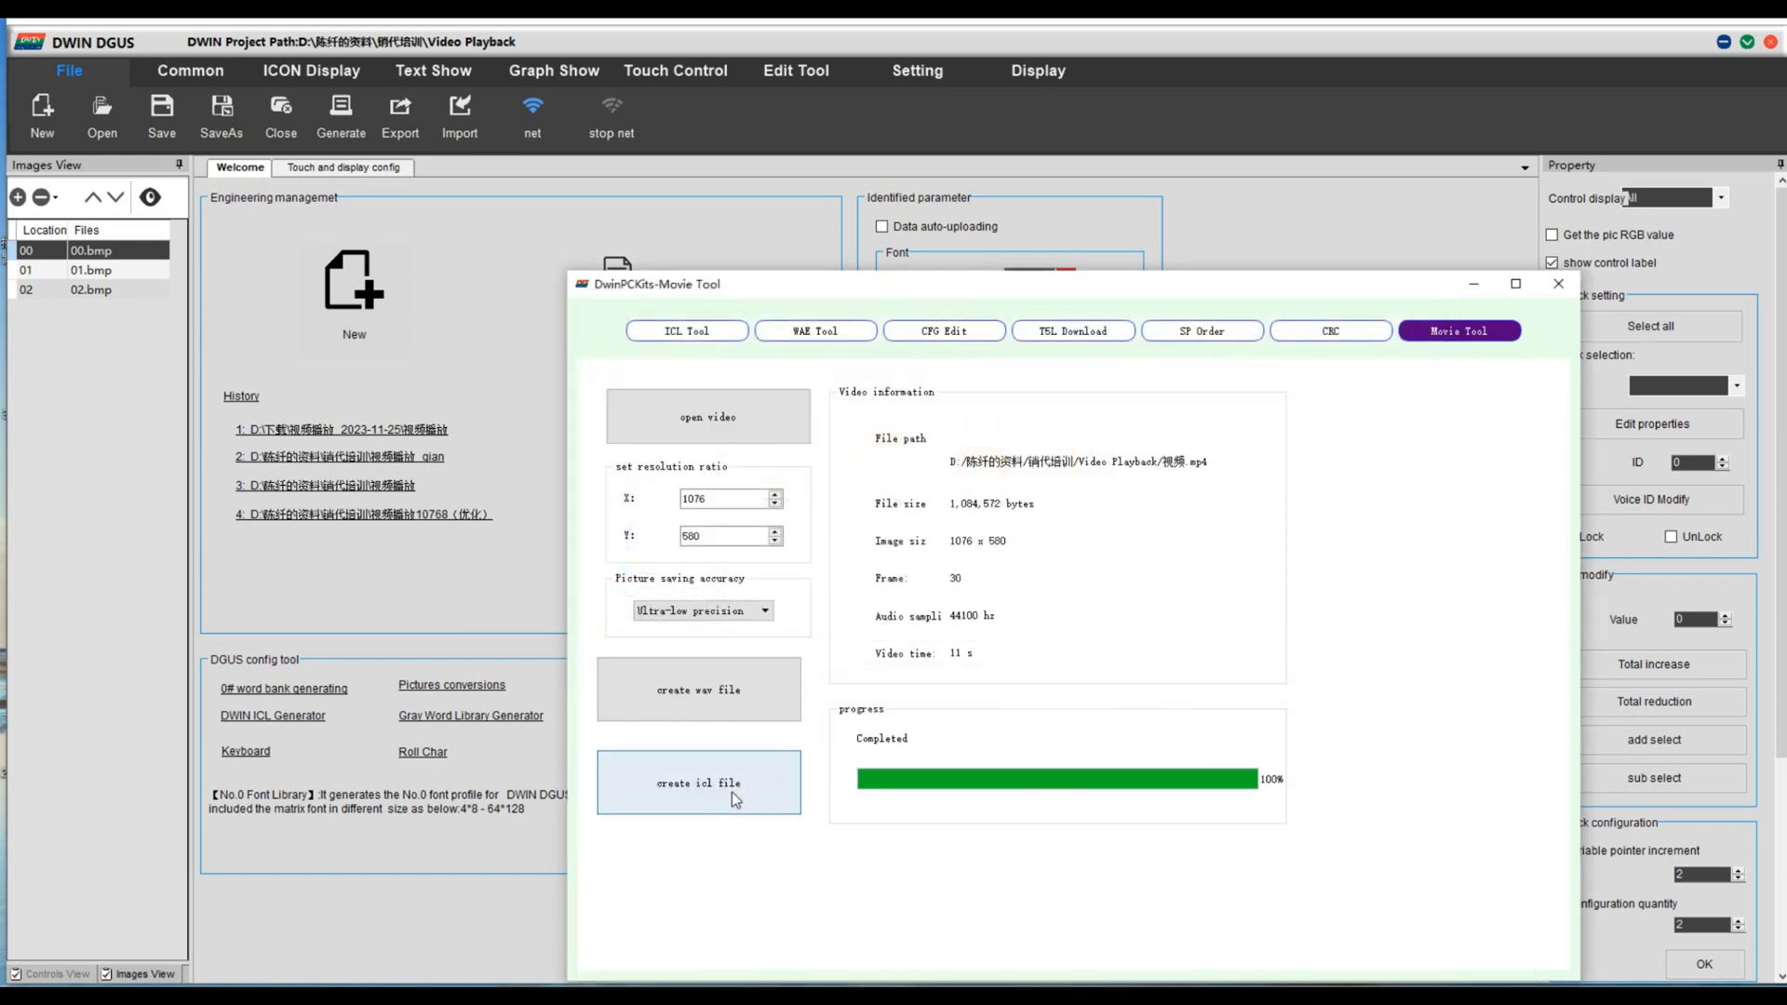
{"action": "left_click", "coordinate": [732, 793]}
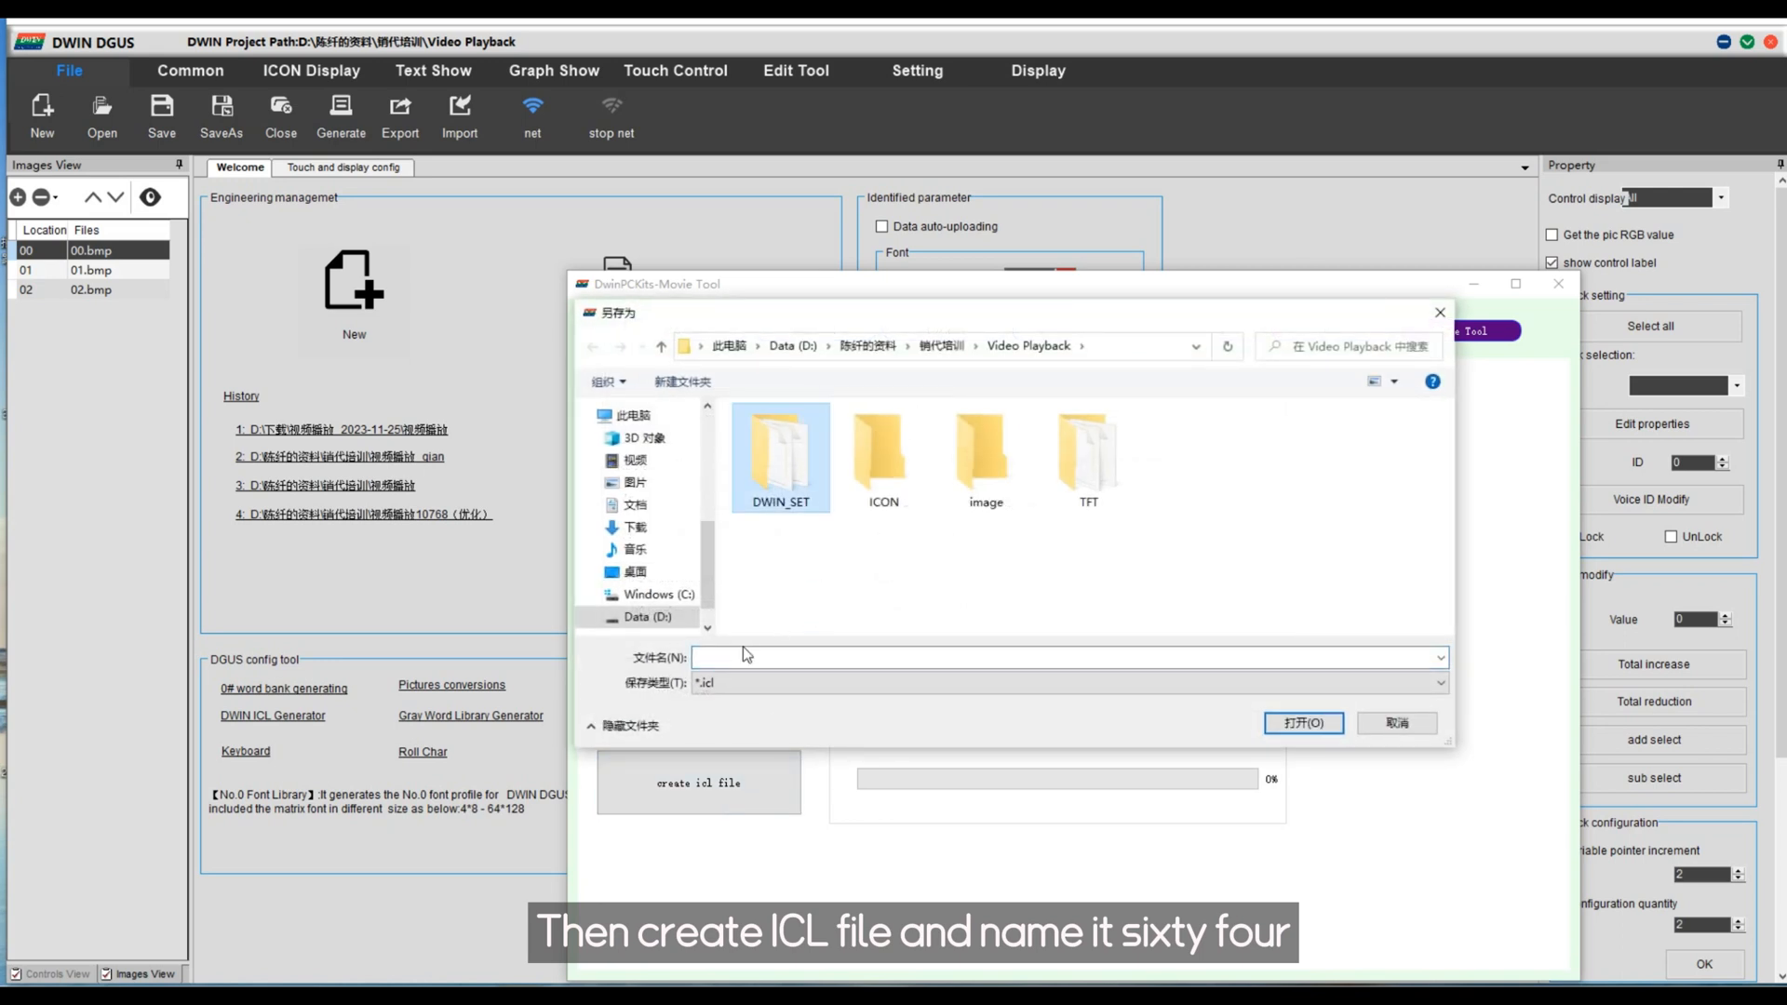
{"action": "left_click", "coordinate": [740, 656]}
{"action": "type", "text": "1"}
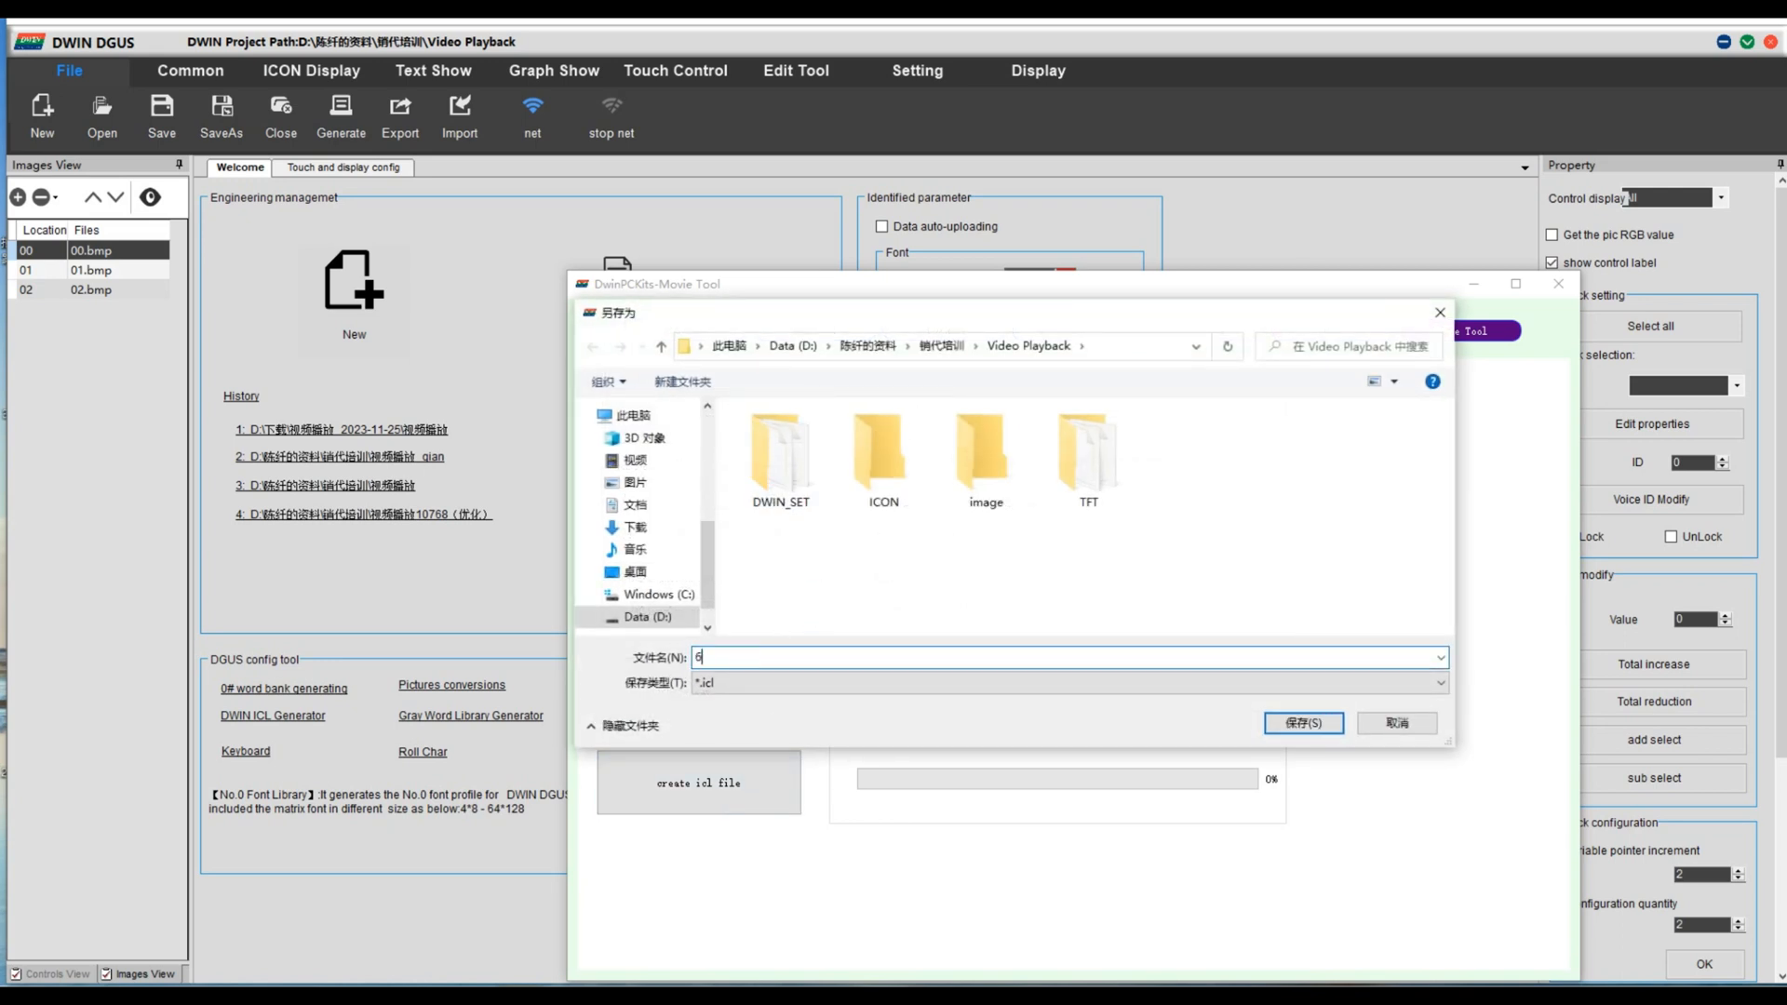
{"action": "left_click", "coordinate": [1302, 722]}
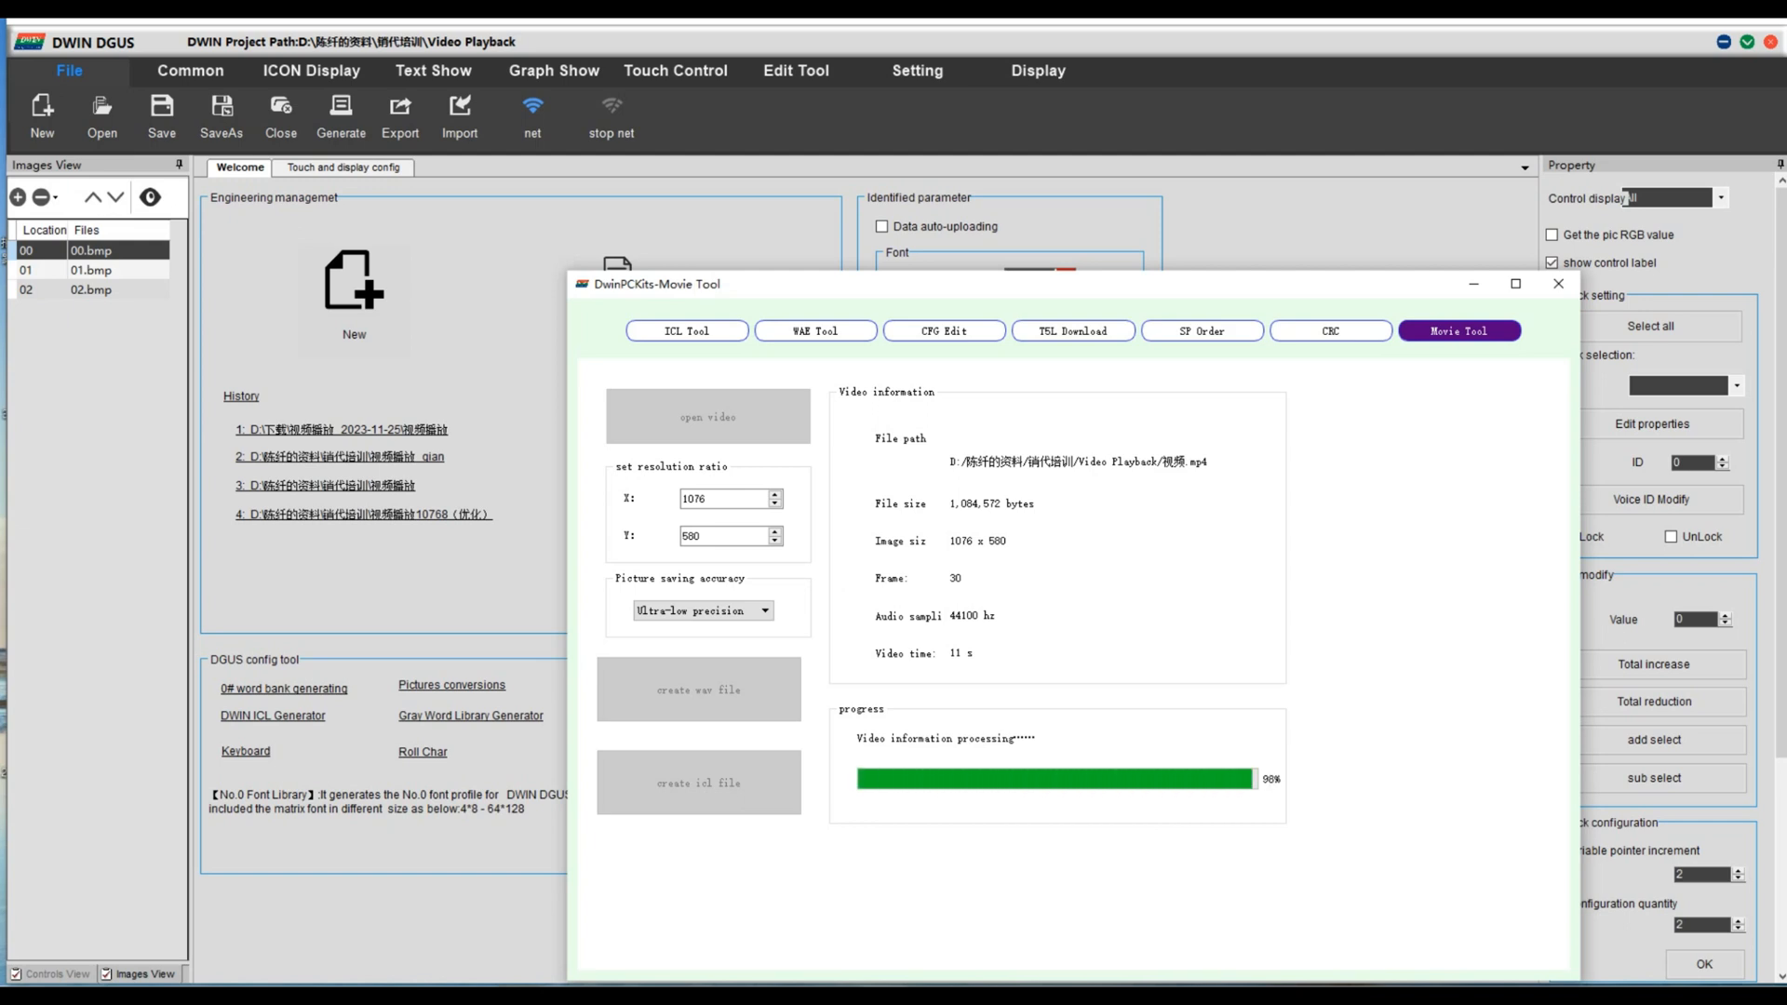
Step: Add 00.wav to the WAE Tool with data format 32KHz 16bit WAV
{"action": "left_click", "coordinate": [840, 337]}
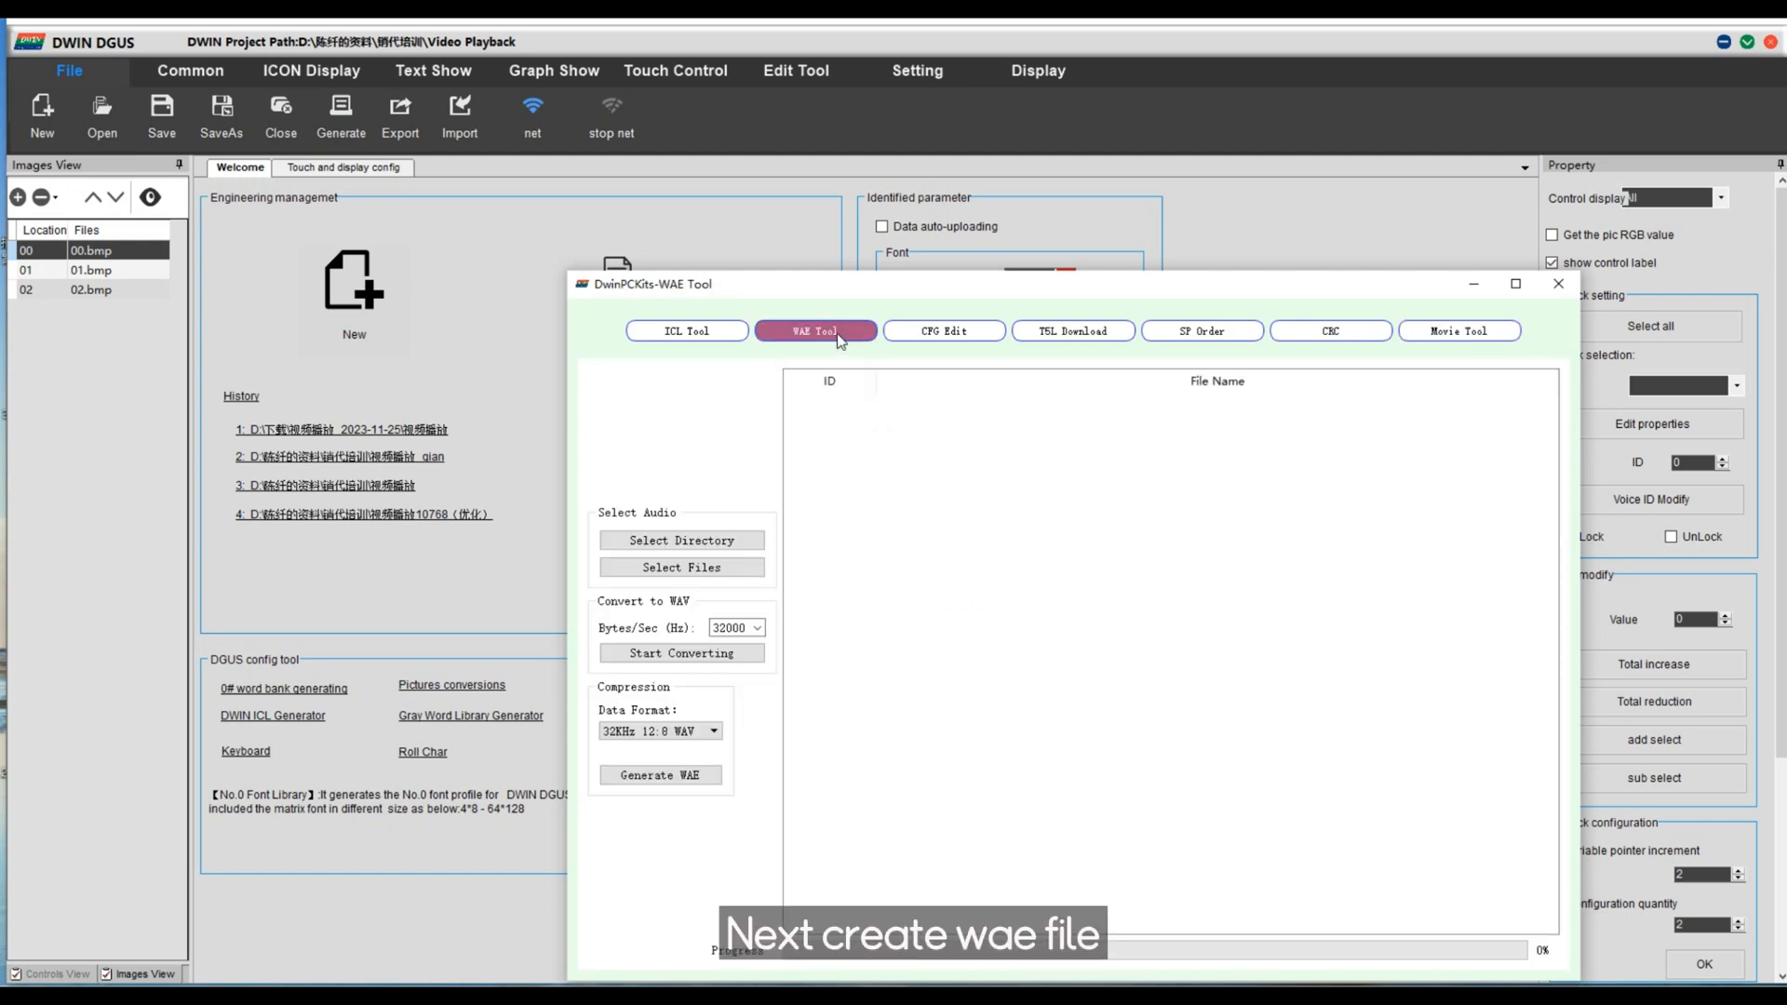
{"action": "left_click", "coordinate": [680, 568]}
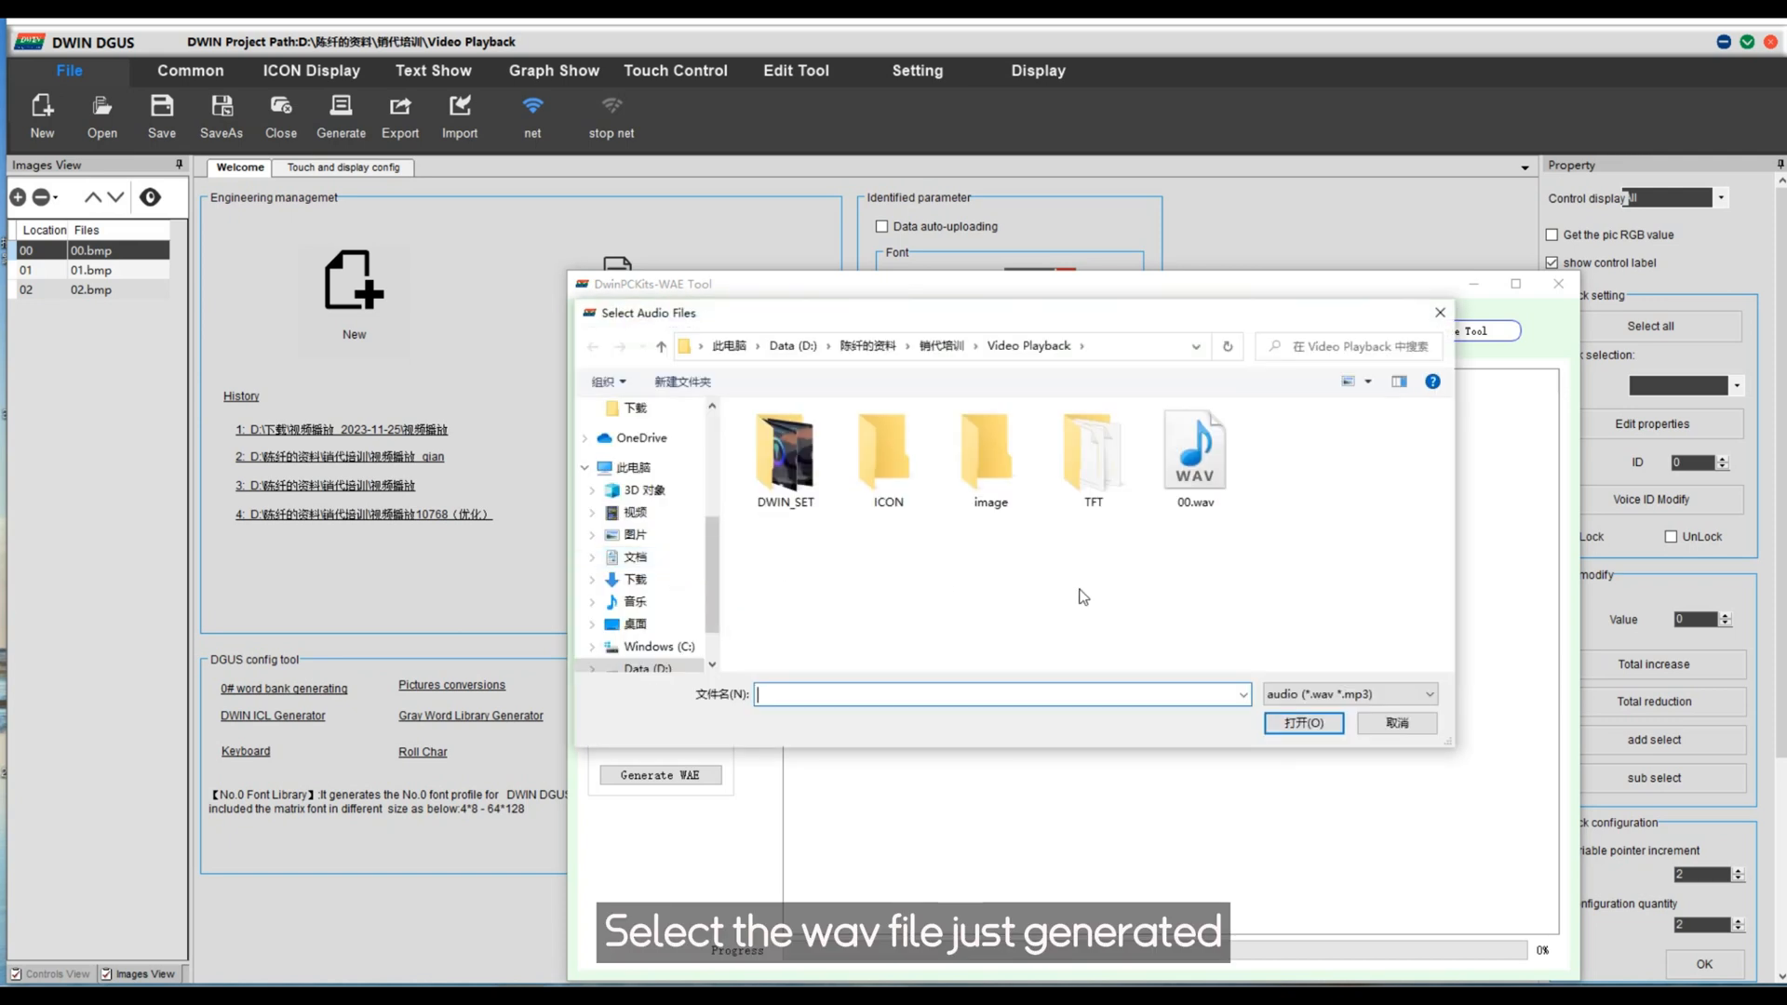
{"action": "left_click", "coordinate": [1195, 459]}
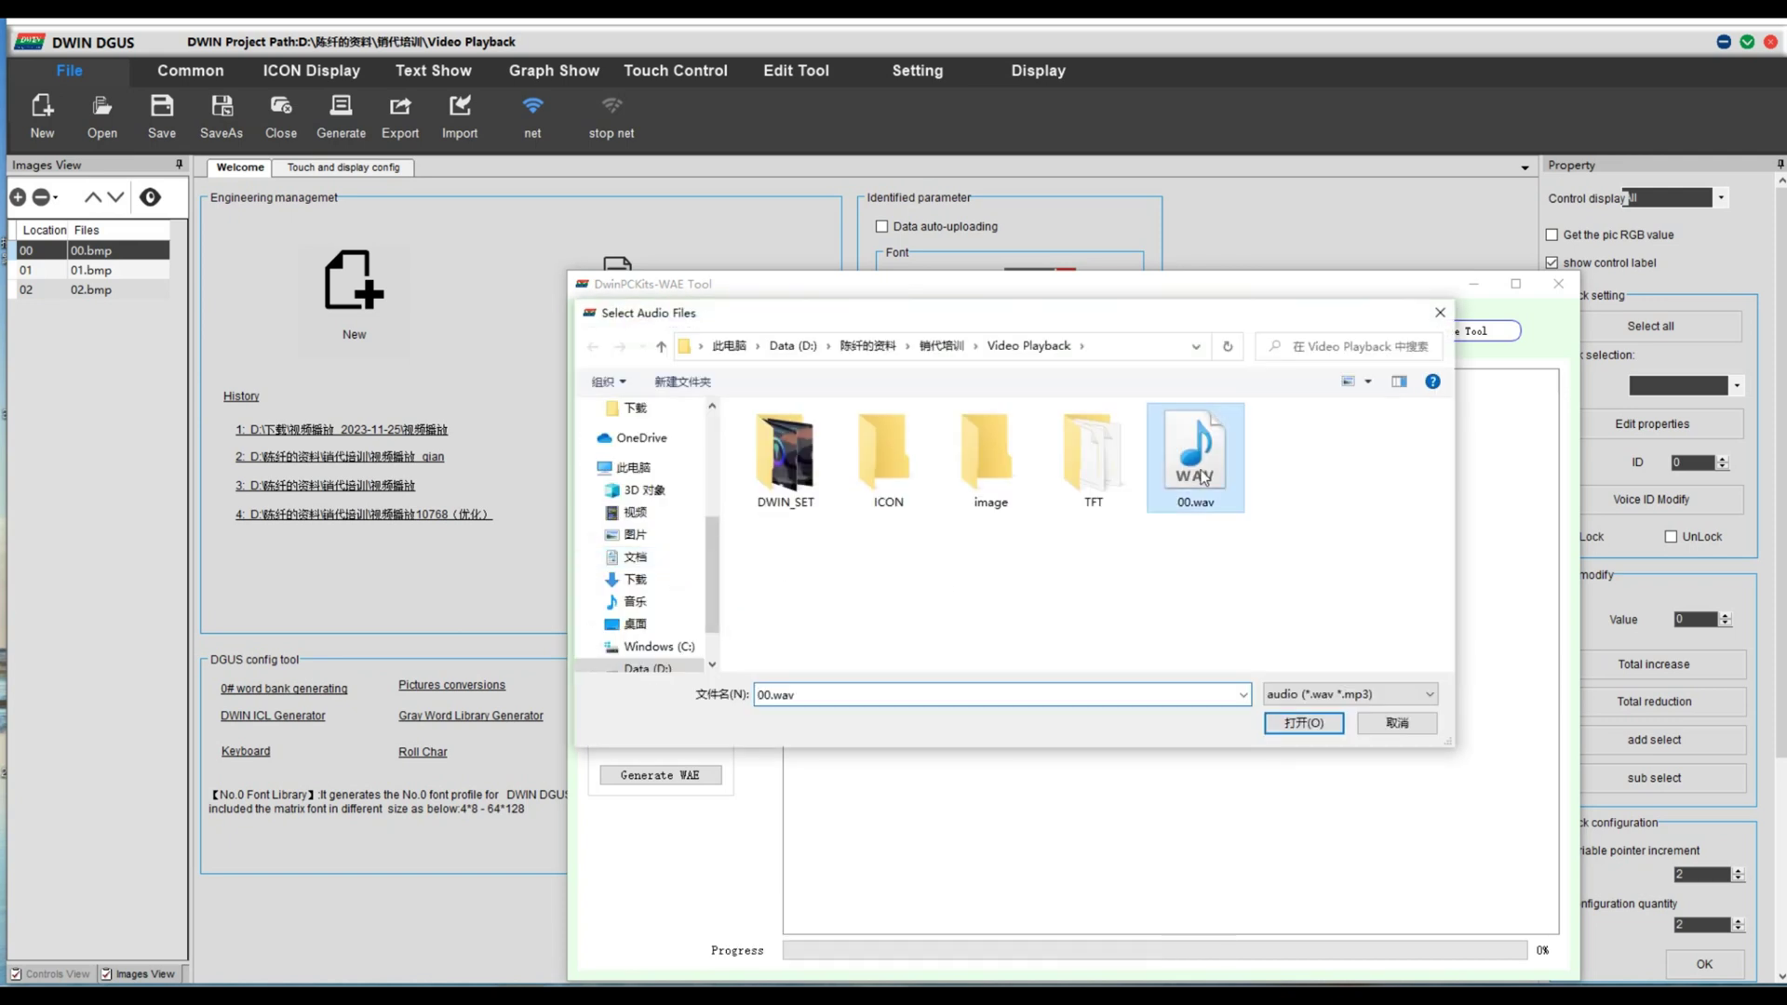
{"action": "left_click", "coordinate": [1331, 727]}
{"action": "left_click", "coordinate": [659, 731]}
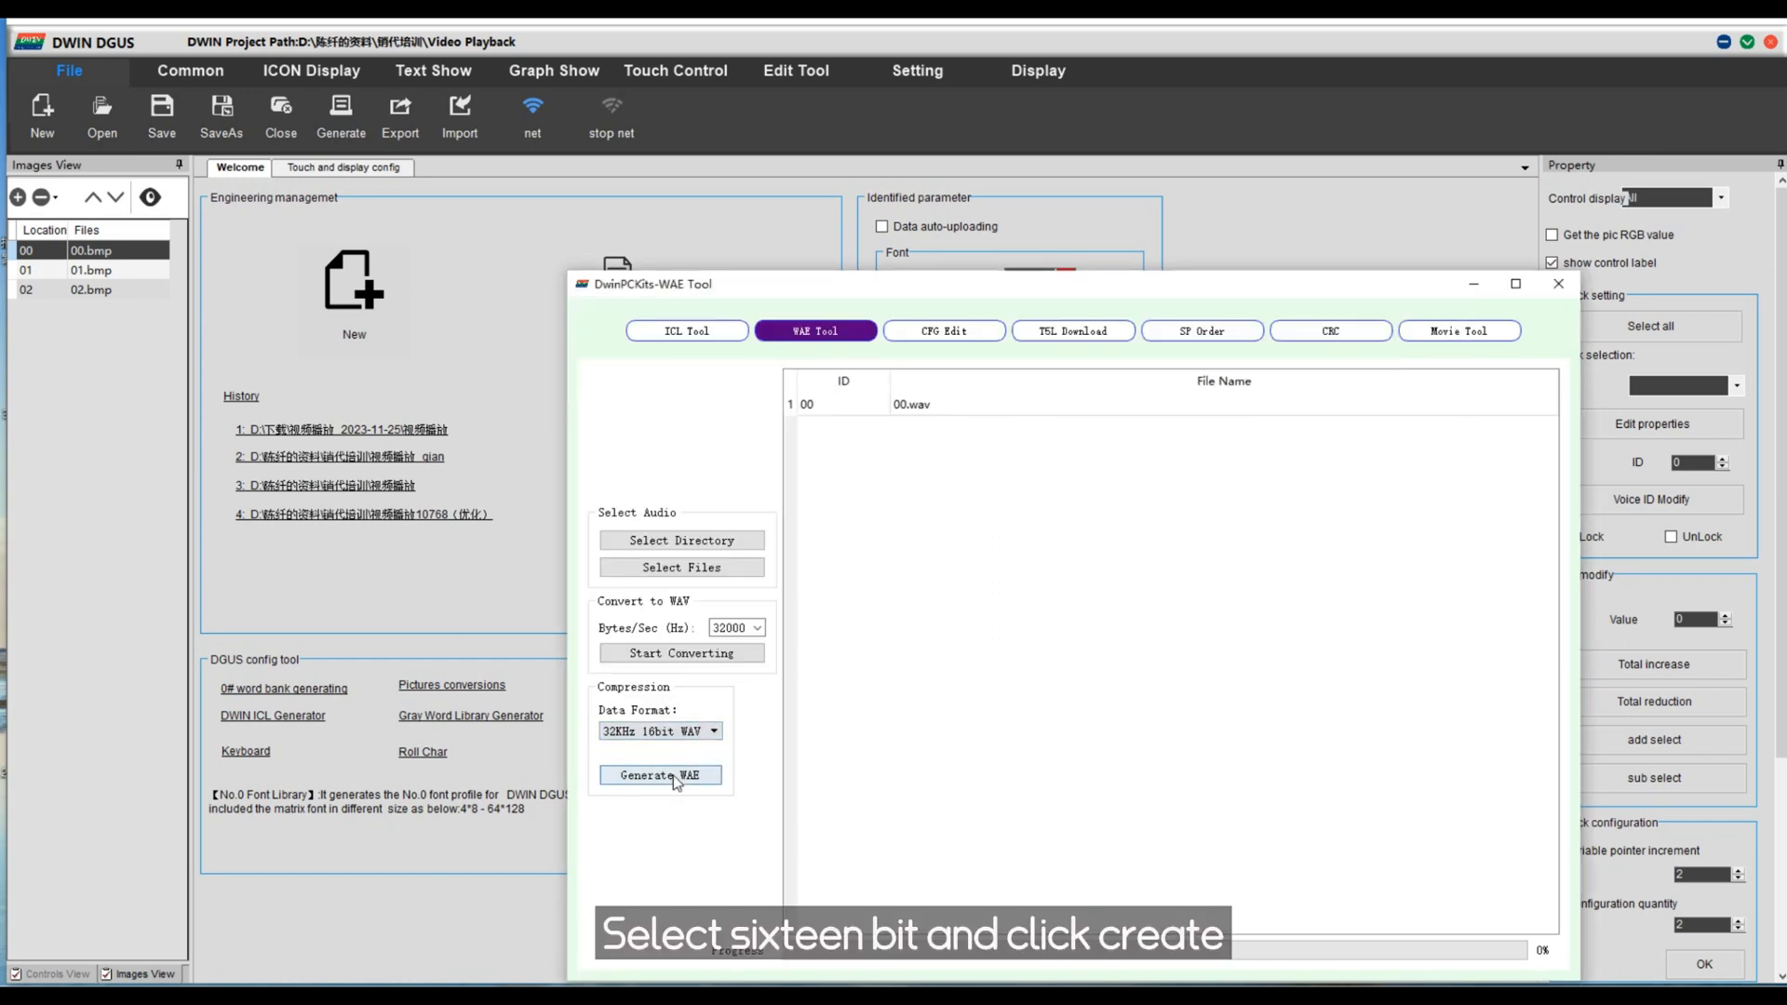
Step: Generate the WAE sound file and save it as 34 in DWIN_SET
{"action": "left_click", "coordinate": [675, 777]}
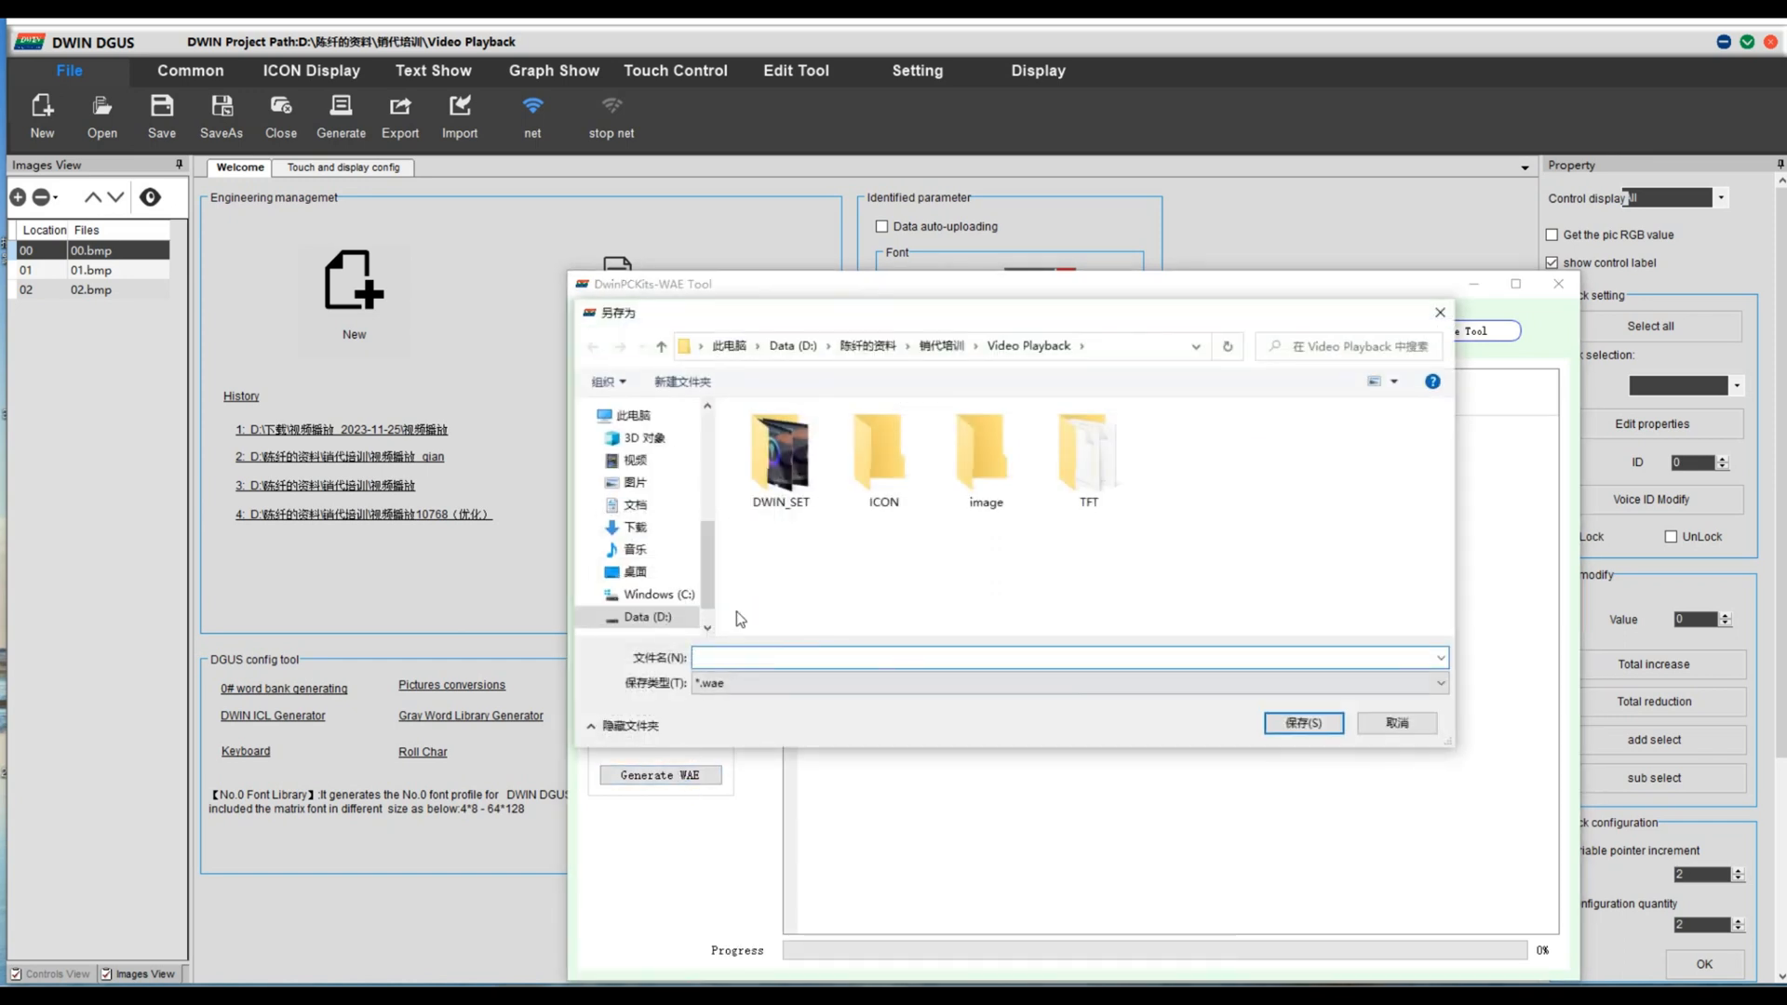
{"action": "left_click", "coordinate": [791, 475]}
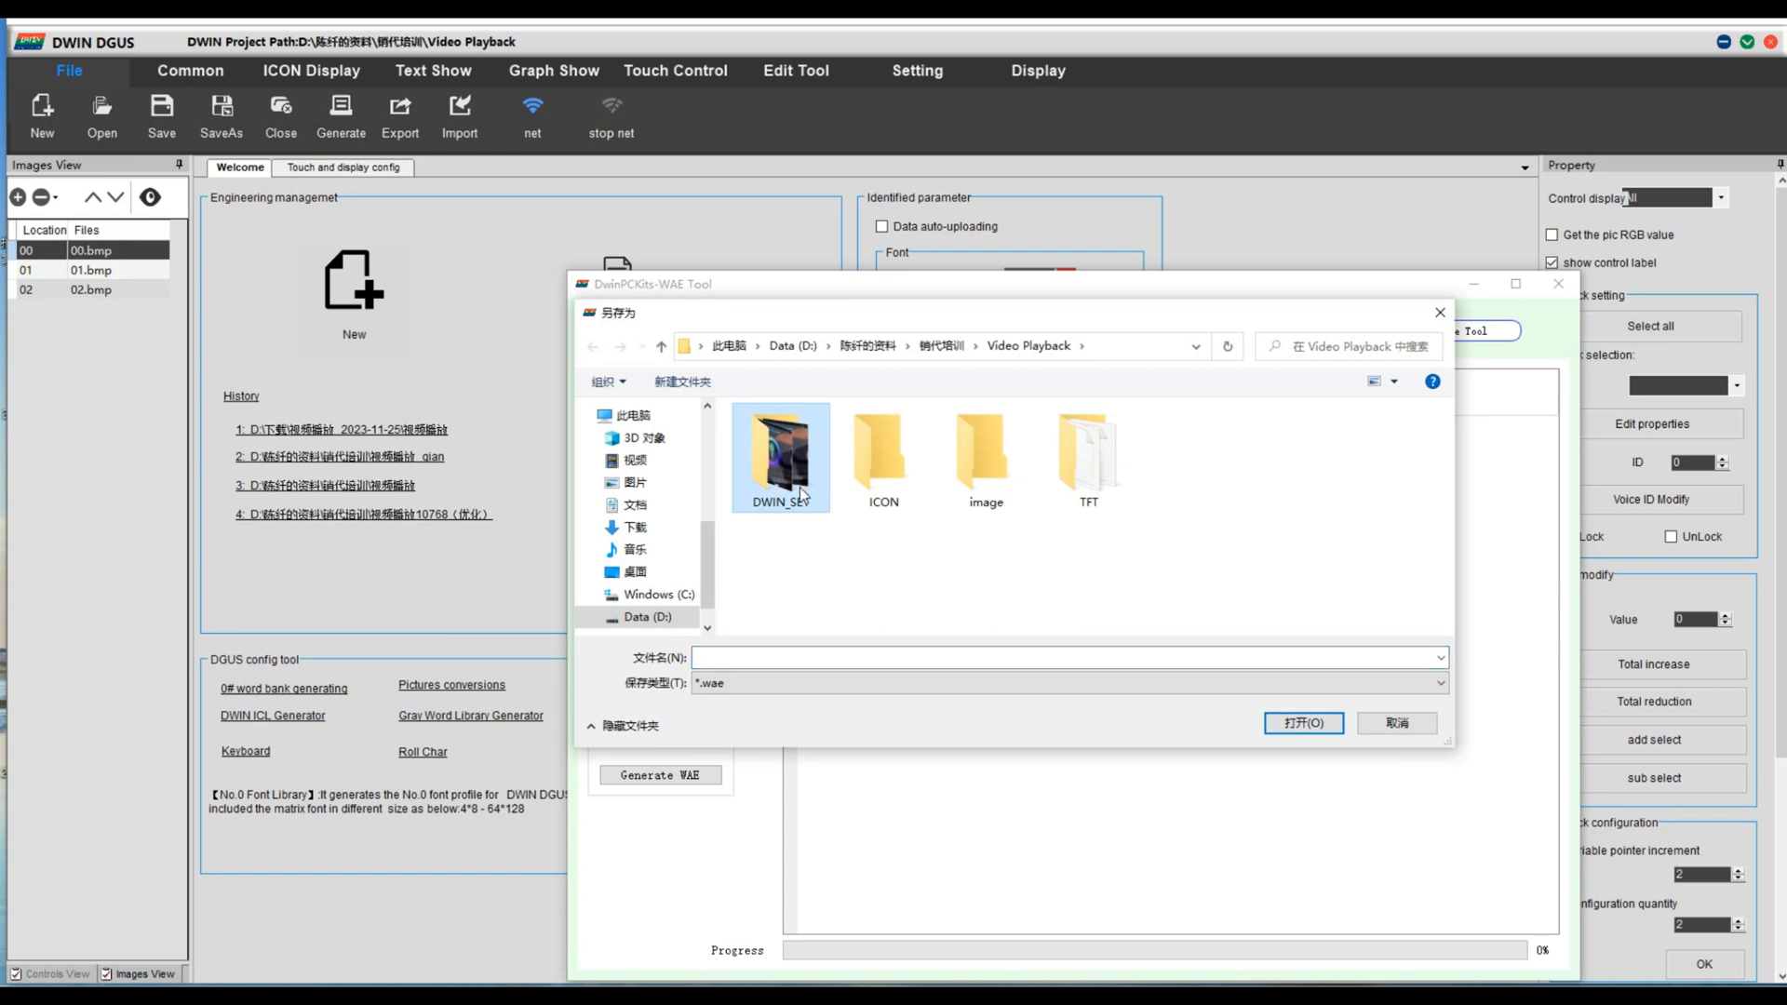
{"action": "double_click", "coordinate": [800, 497]}
{"action": "left_click", "coordinate": [726, 658]}
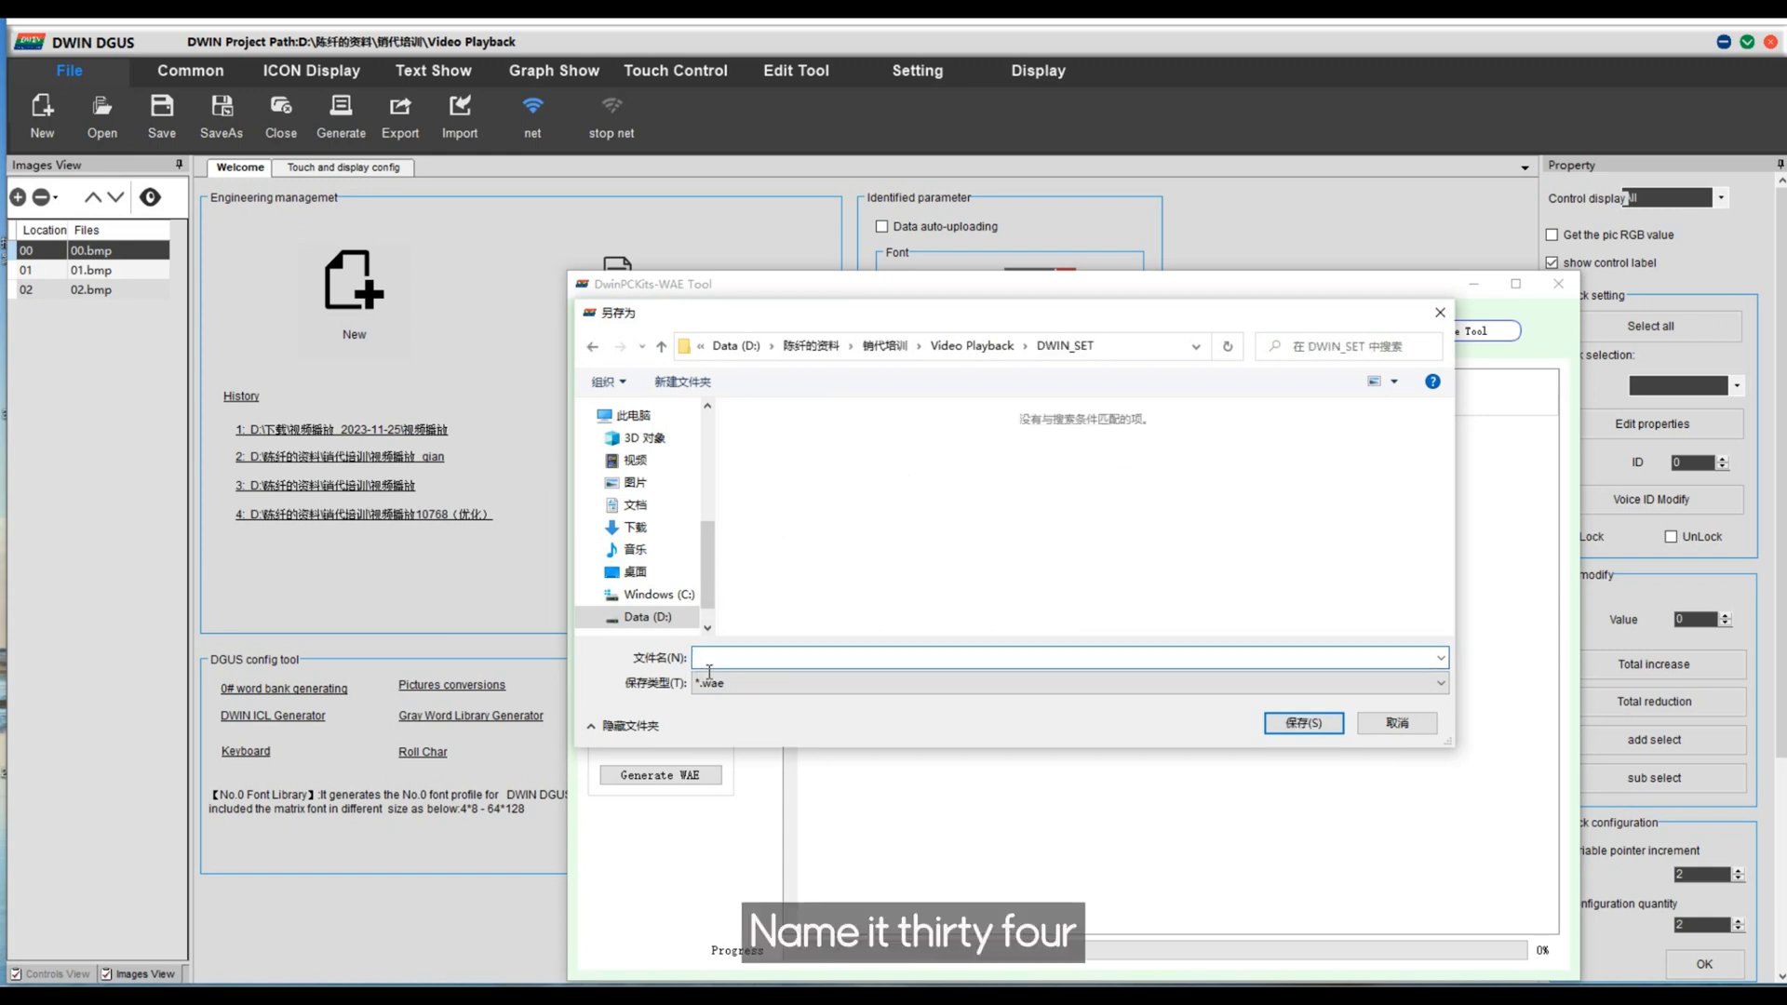
{"action": "type", "text": "34"}
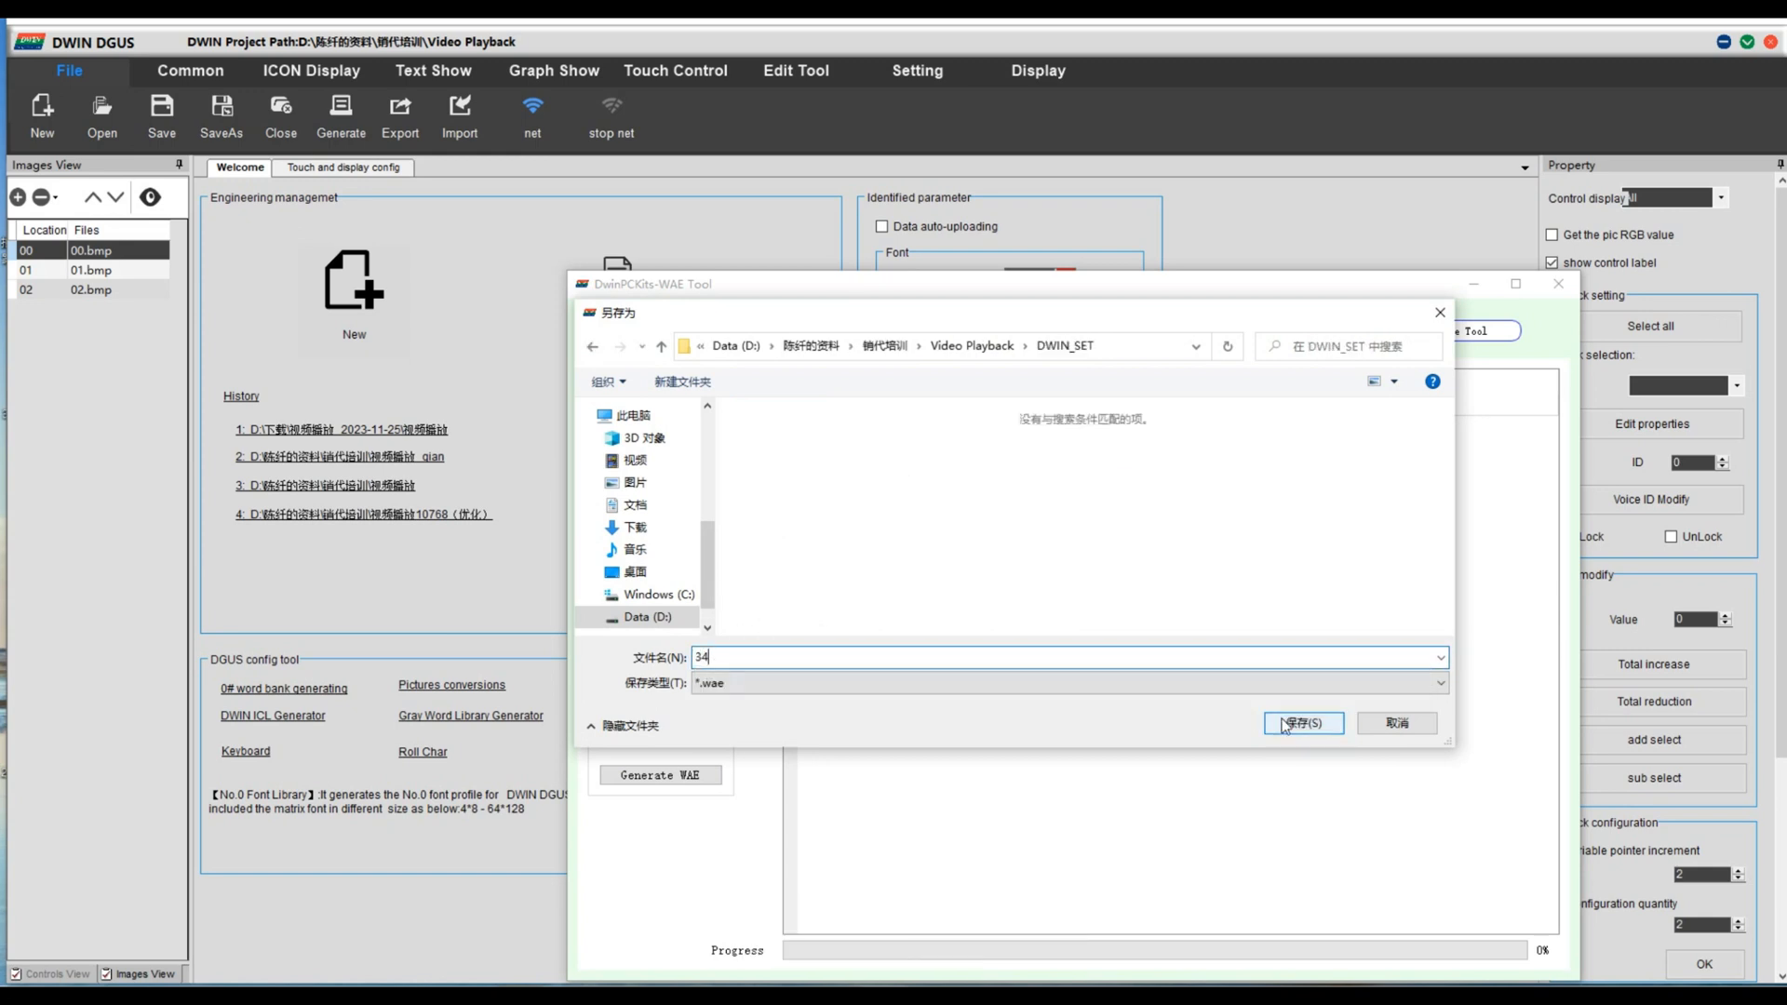
{"action": "left_click", "coordinate": [1303, 724]}
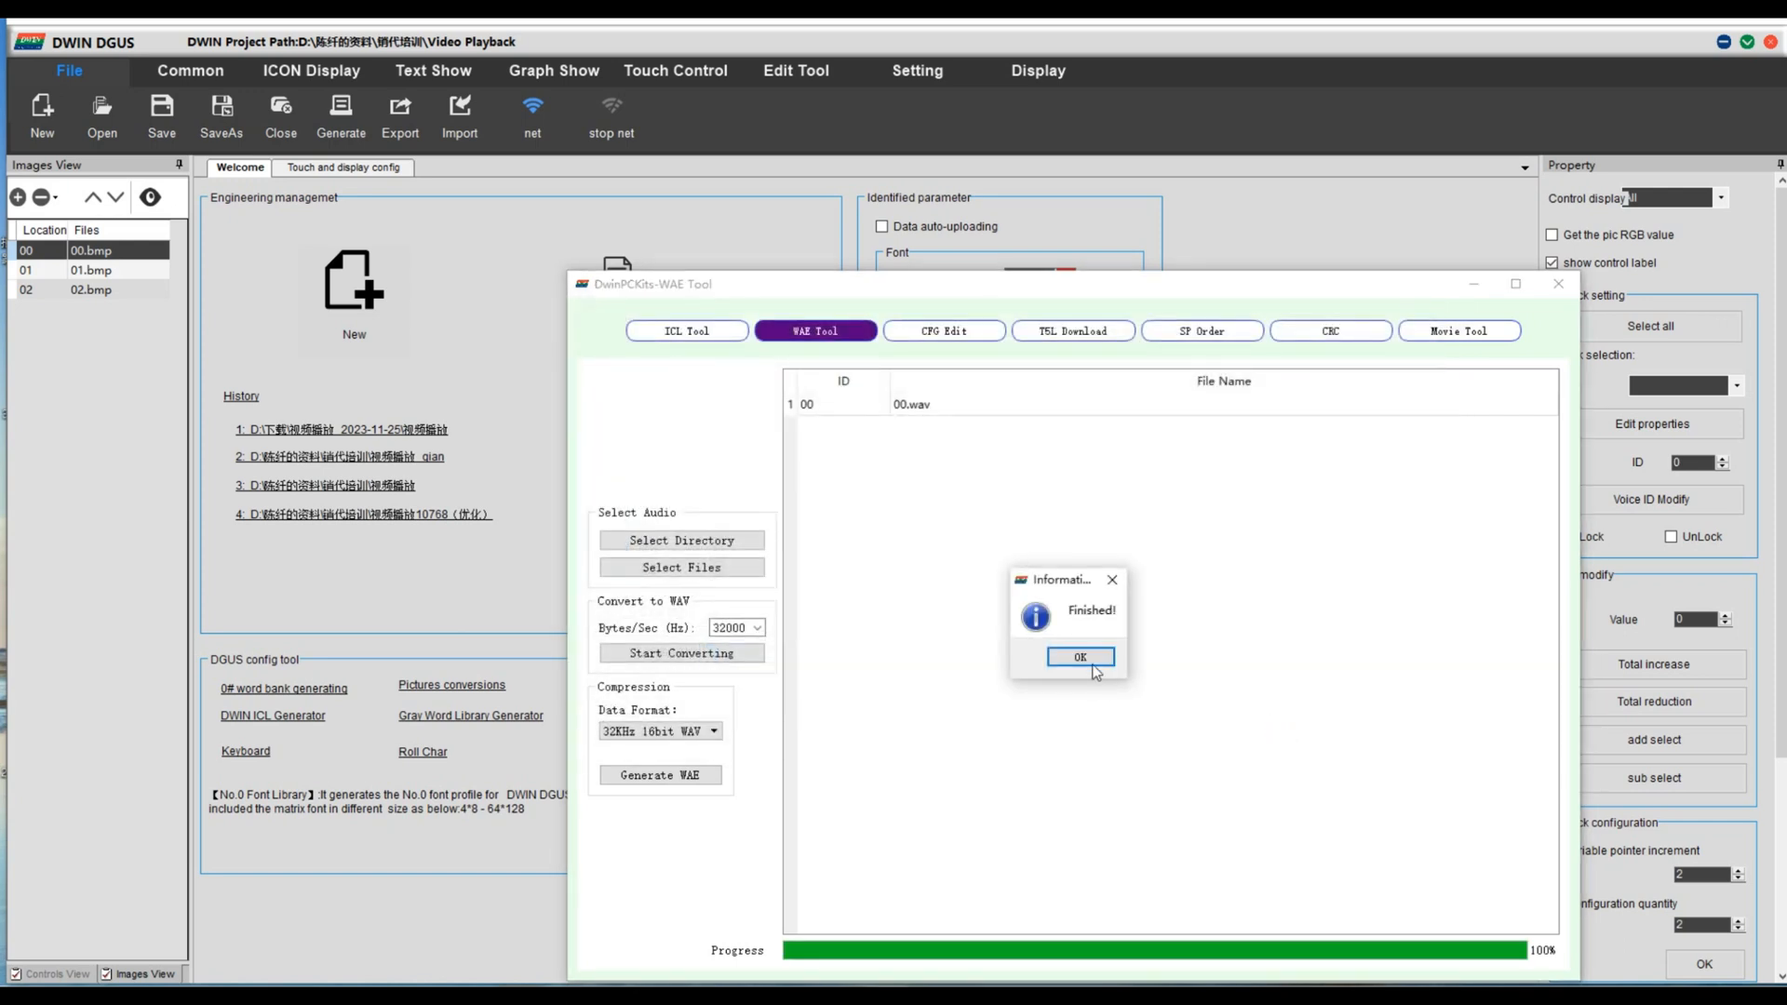
Step: Enable Music playback in CFG Edit, save it as T5LCFG in DWIN_SET, and close DwinPCKits
{"action": "left_click", "coordinate": [1093, 667]}
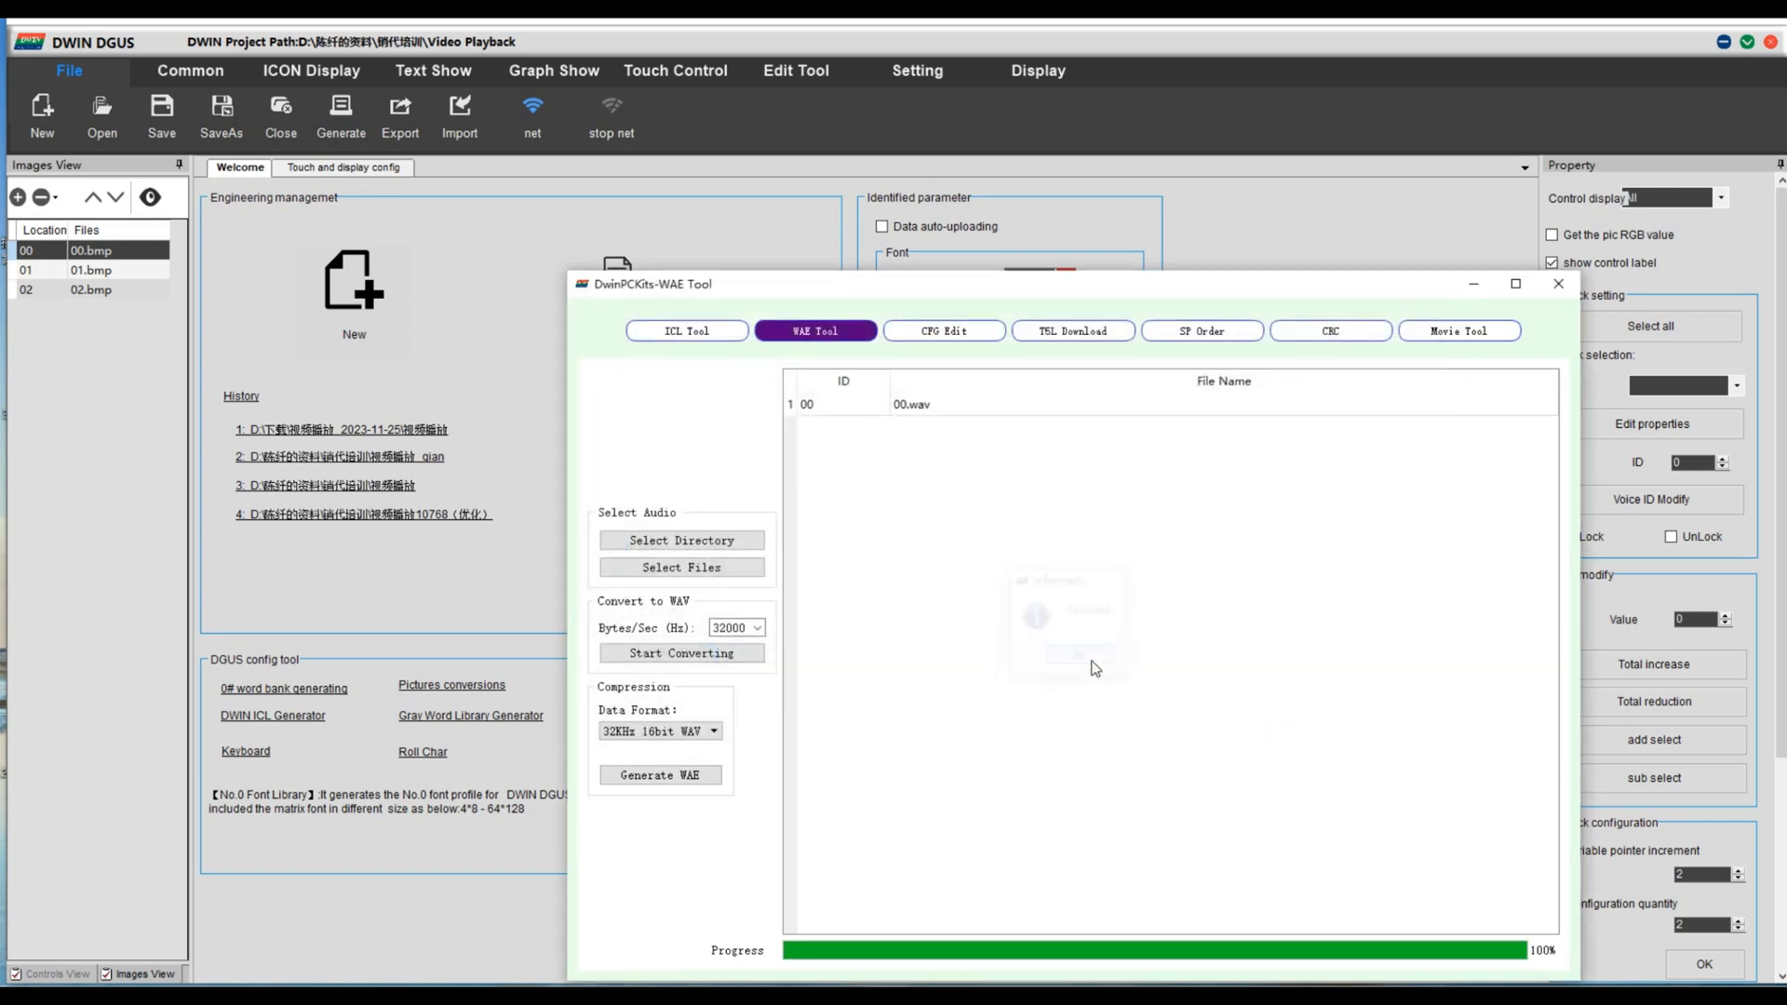
{"action": "left_click", "coordinate": [980, 340]}
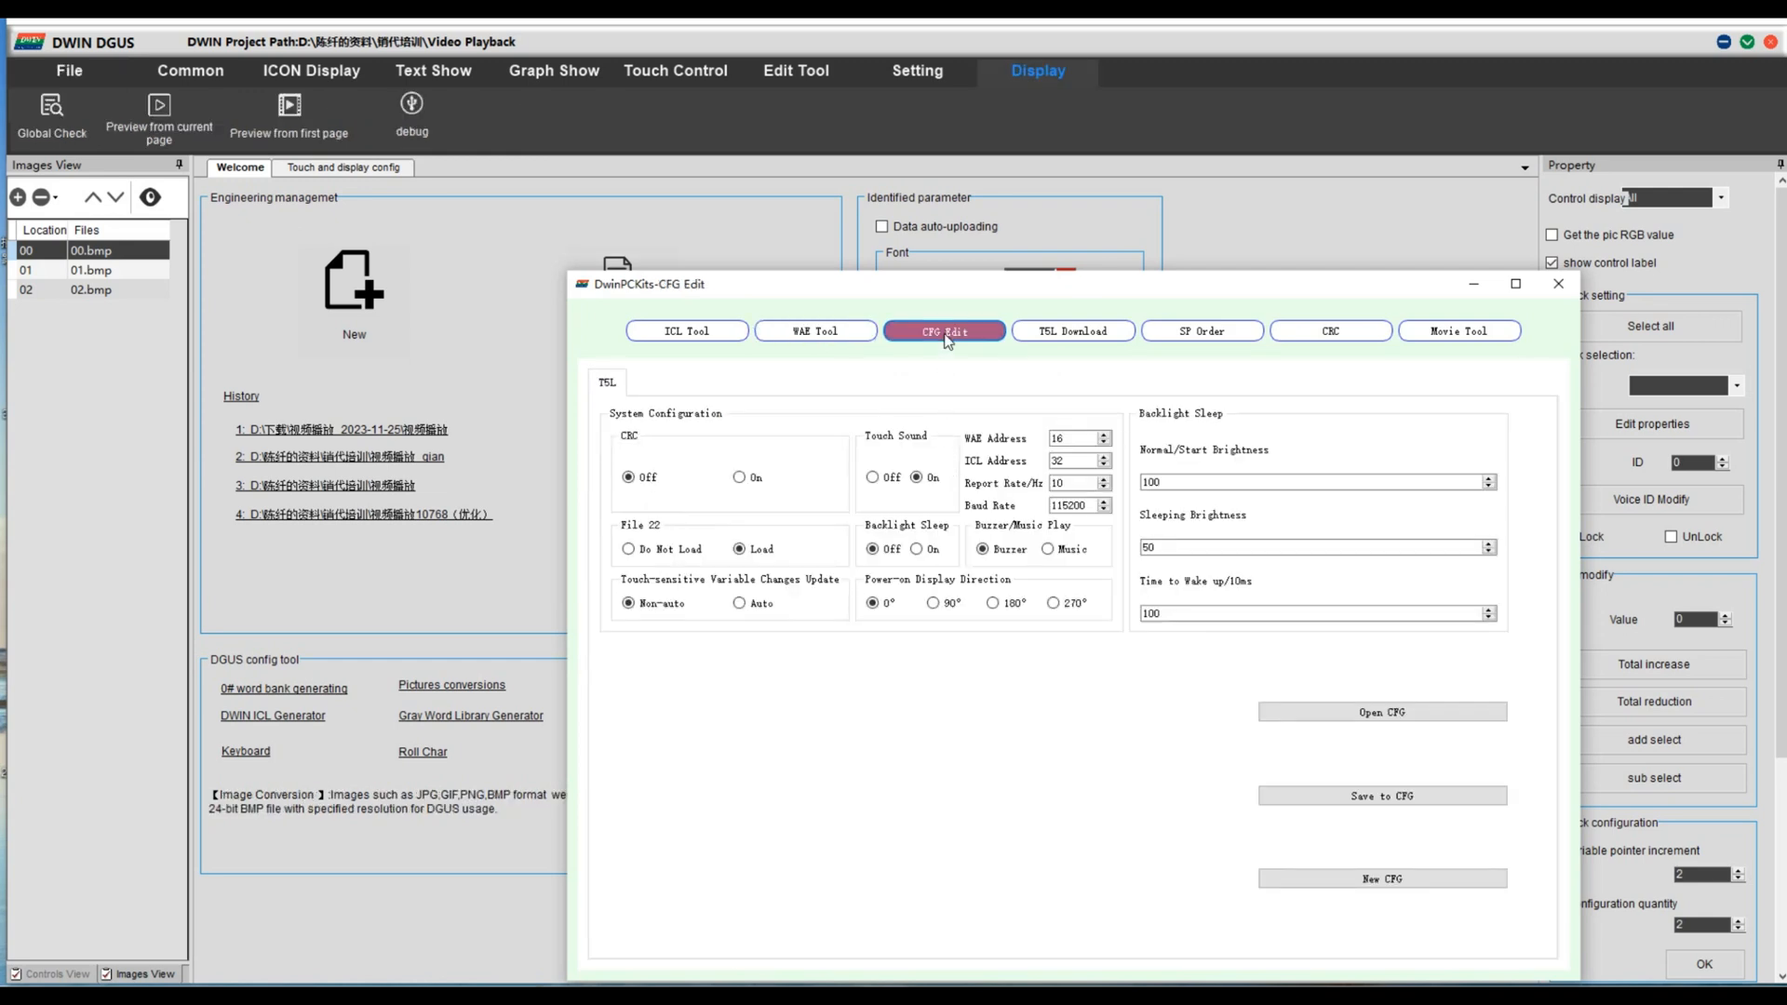
{"action": "left_click", "coordinate": [1048, 549]}
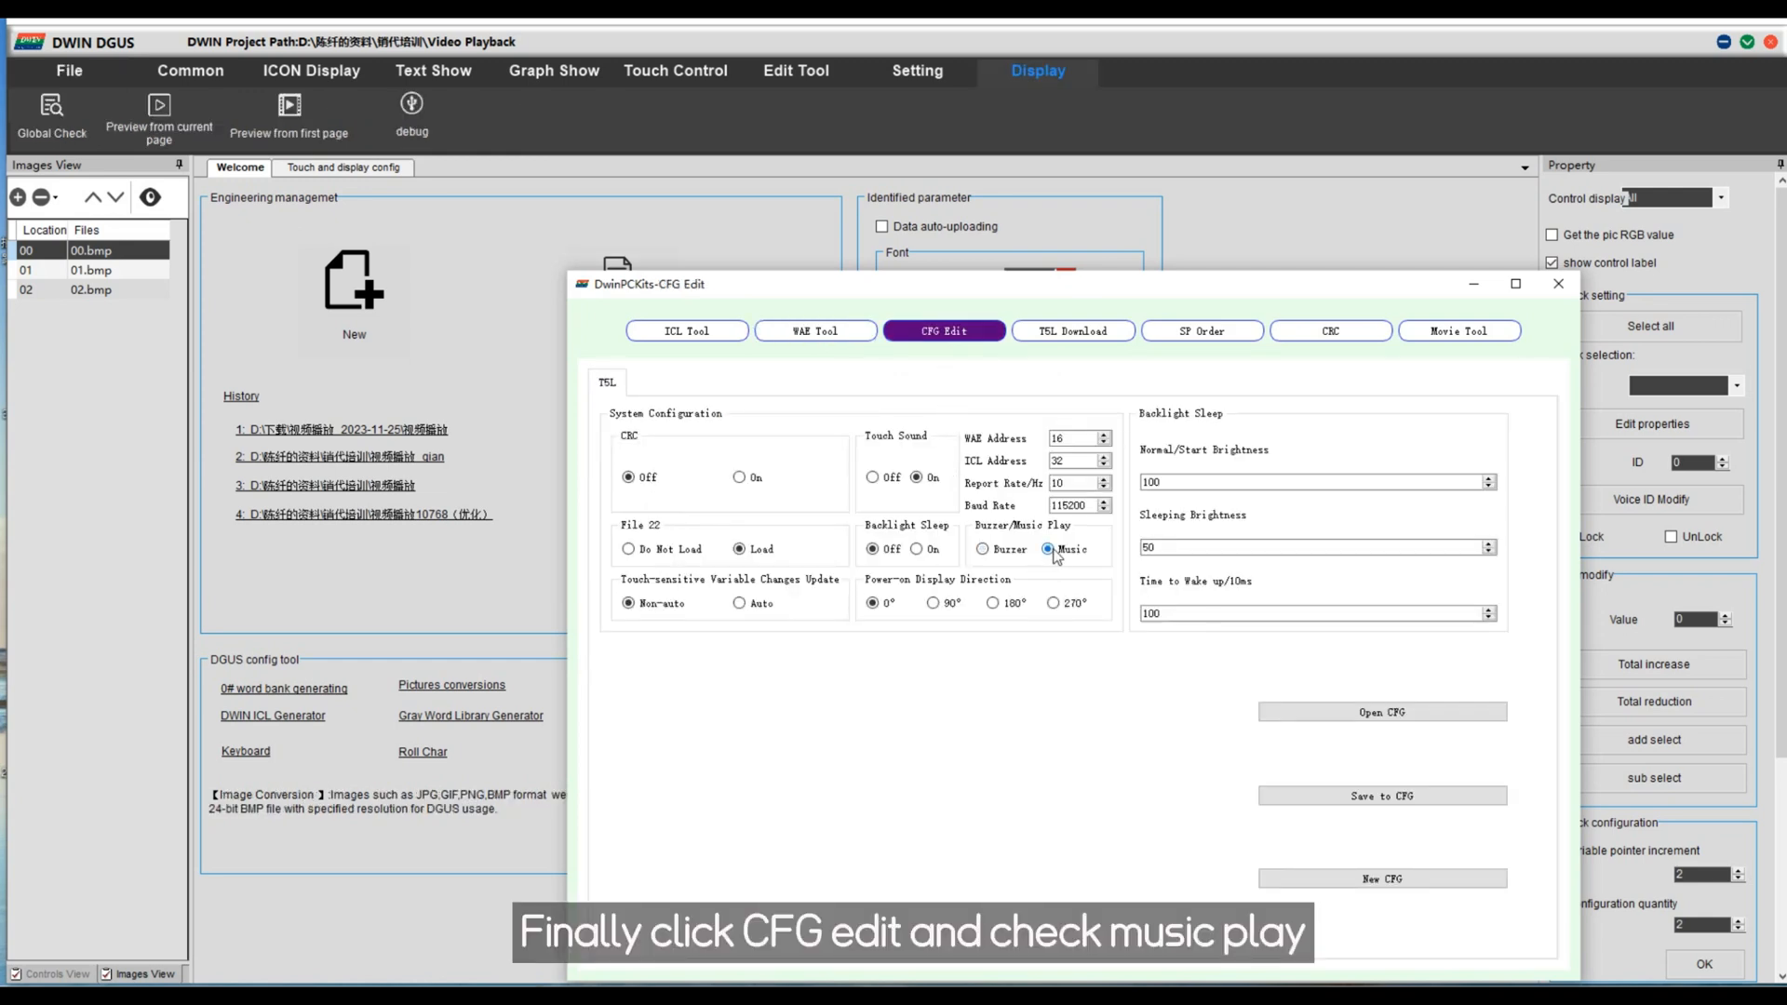
{"action": "left_click", "coordinate": [1384, 879]}
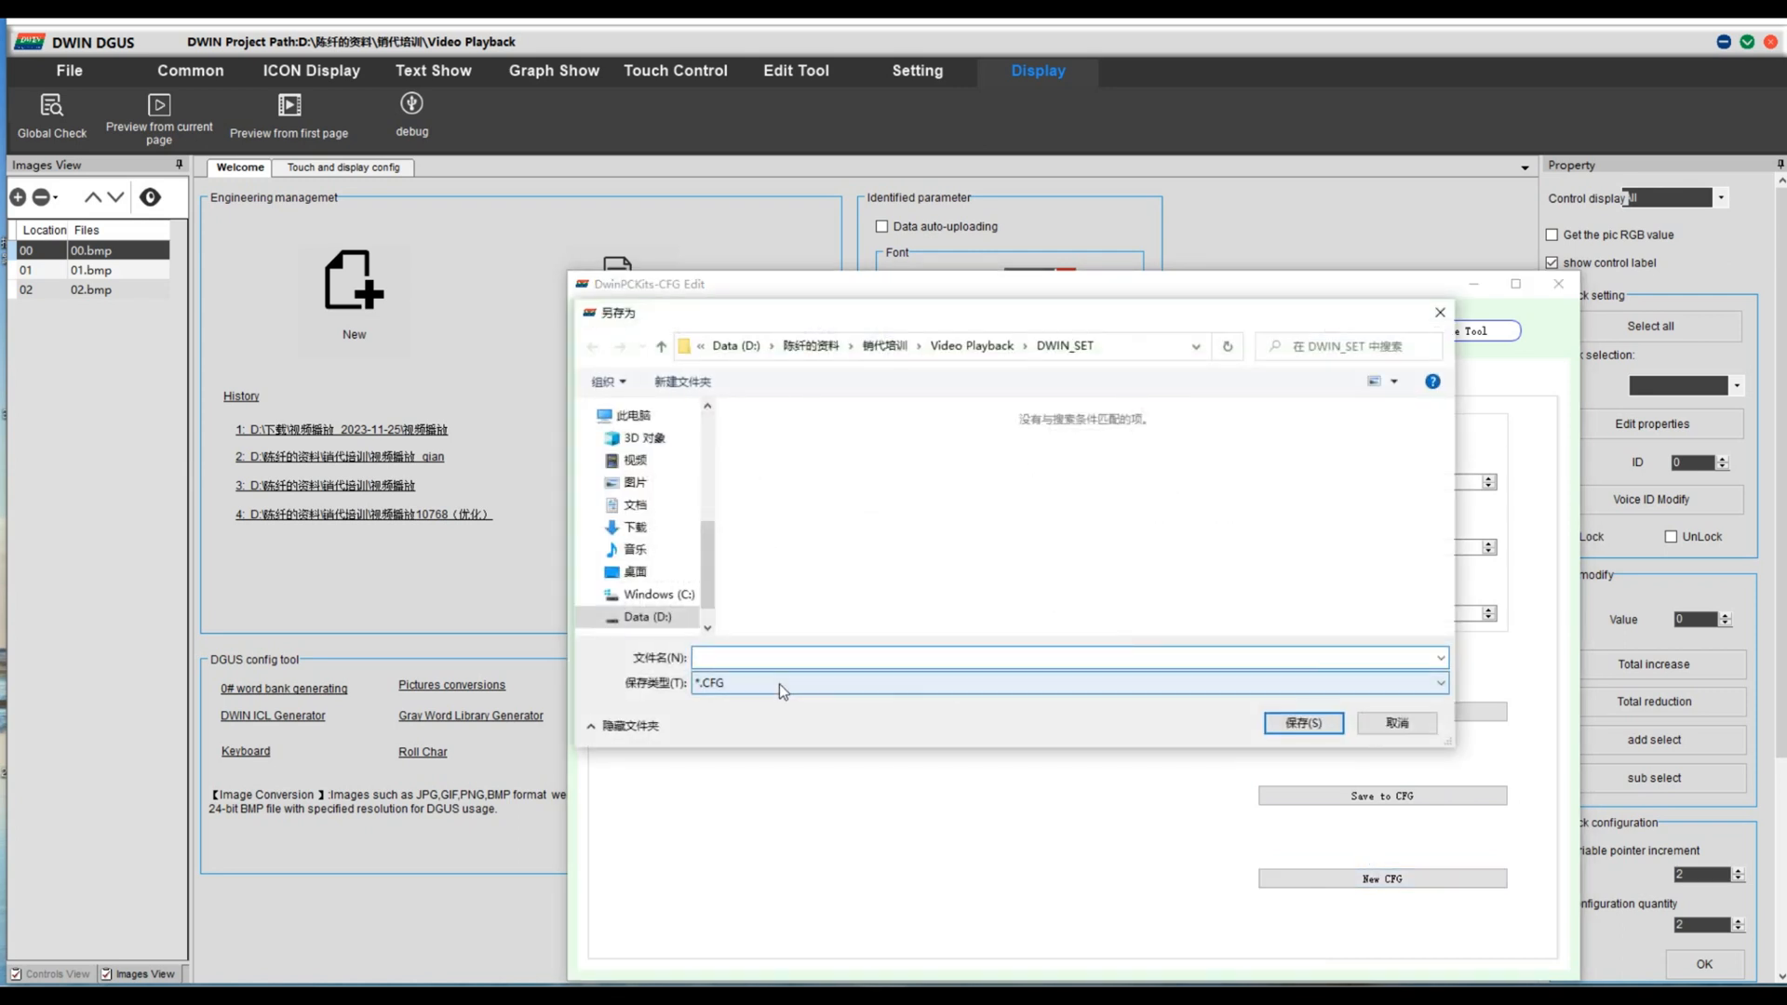
{"action": "type", "text": "T"}
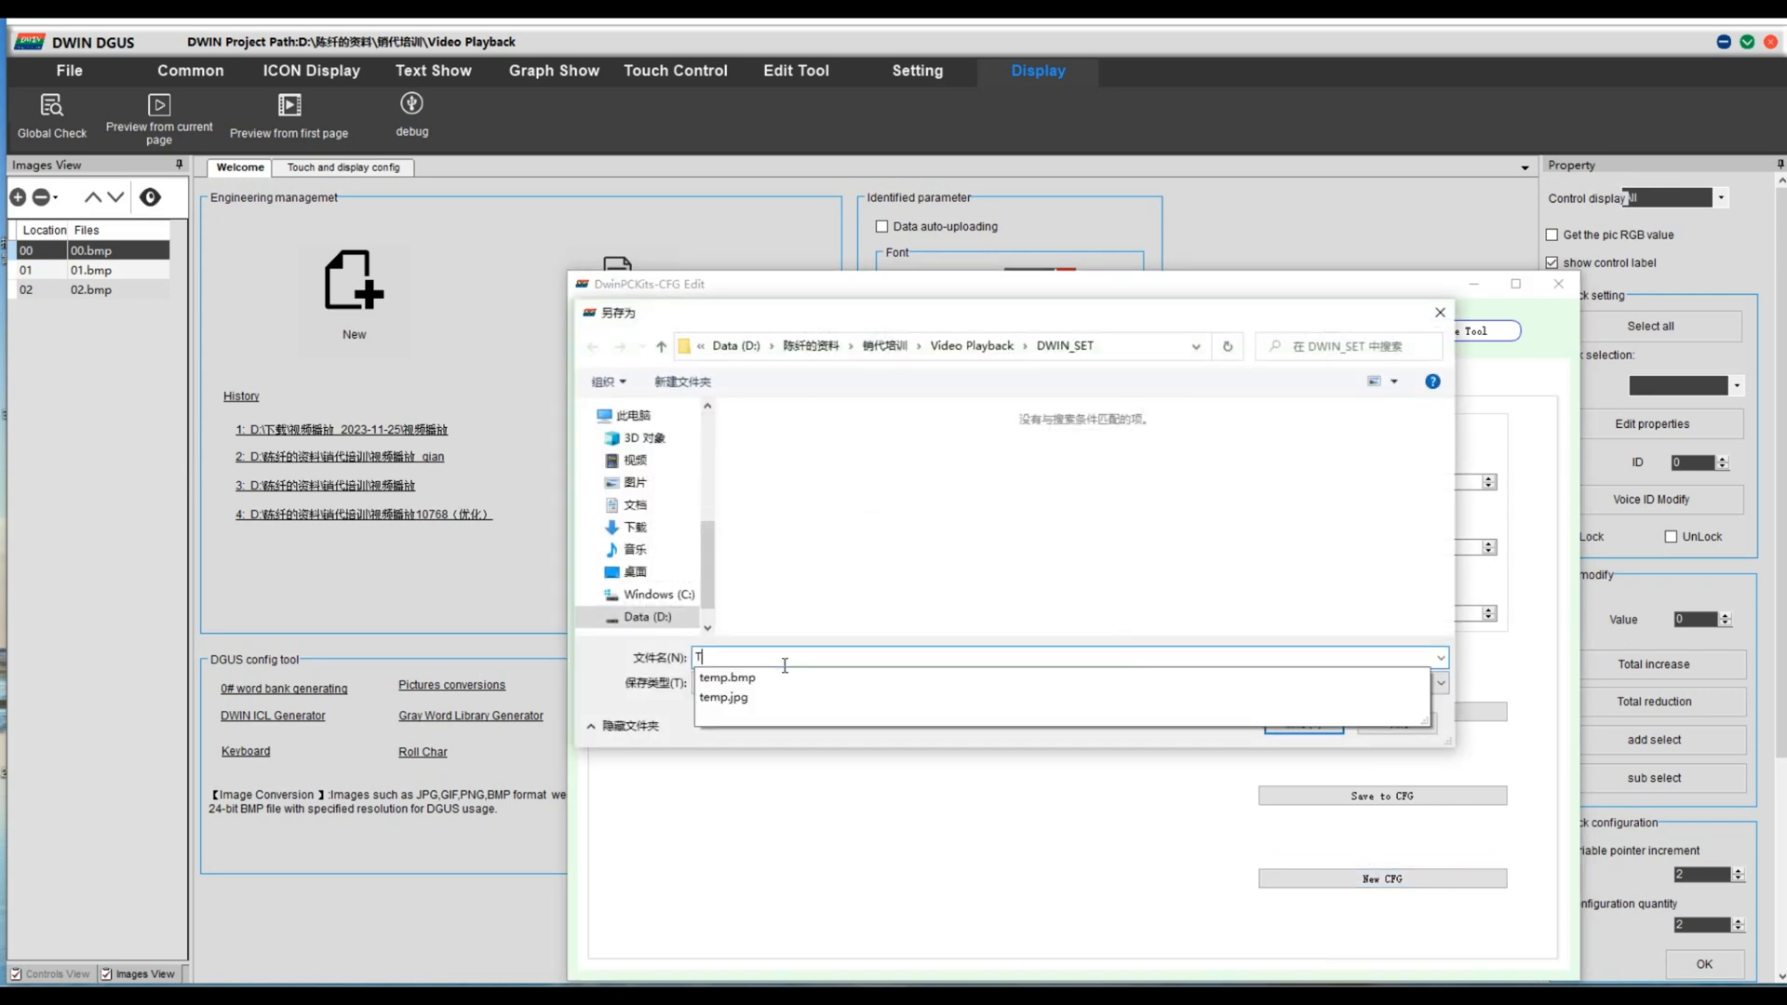
{"action": "type", "text": "5LCFG"}
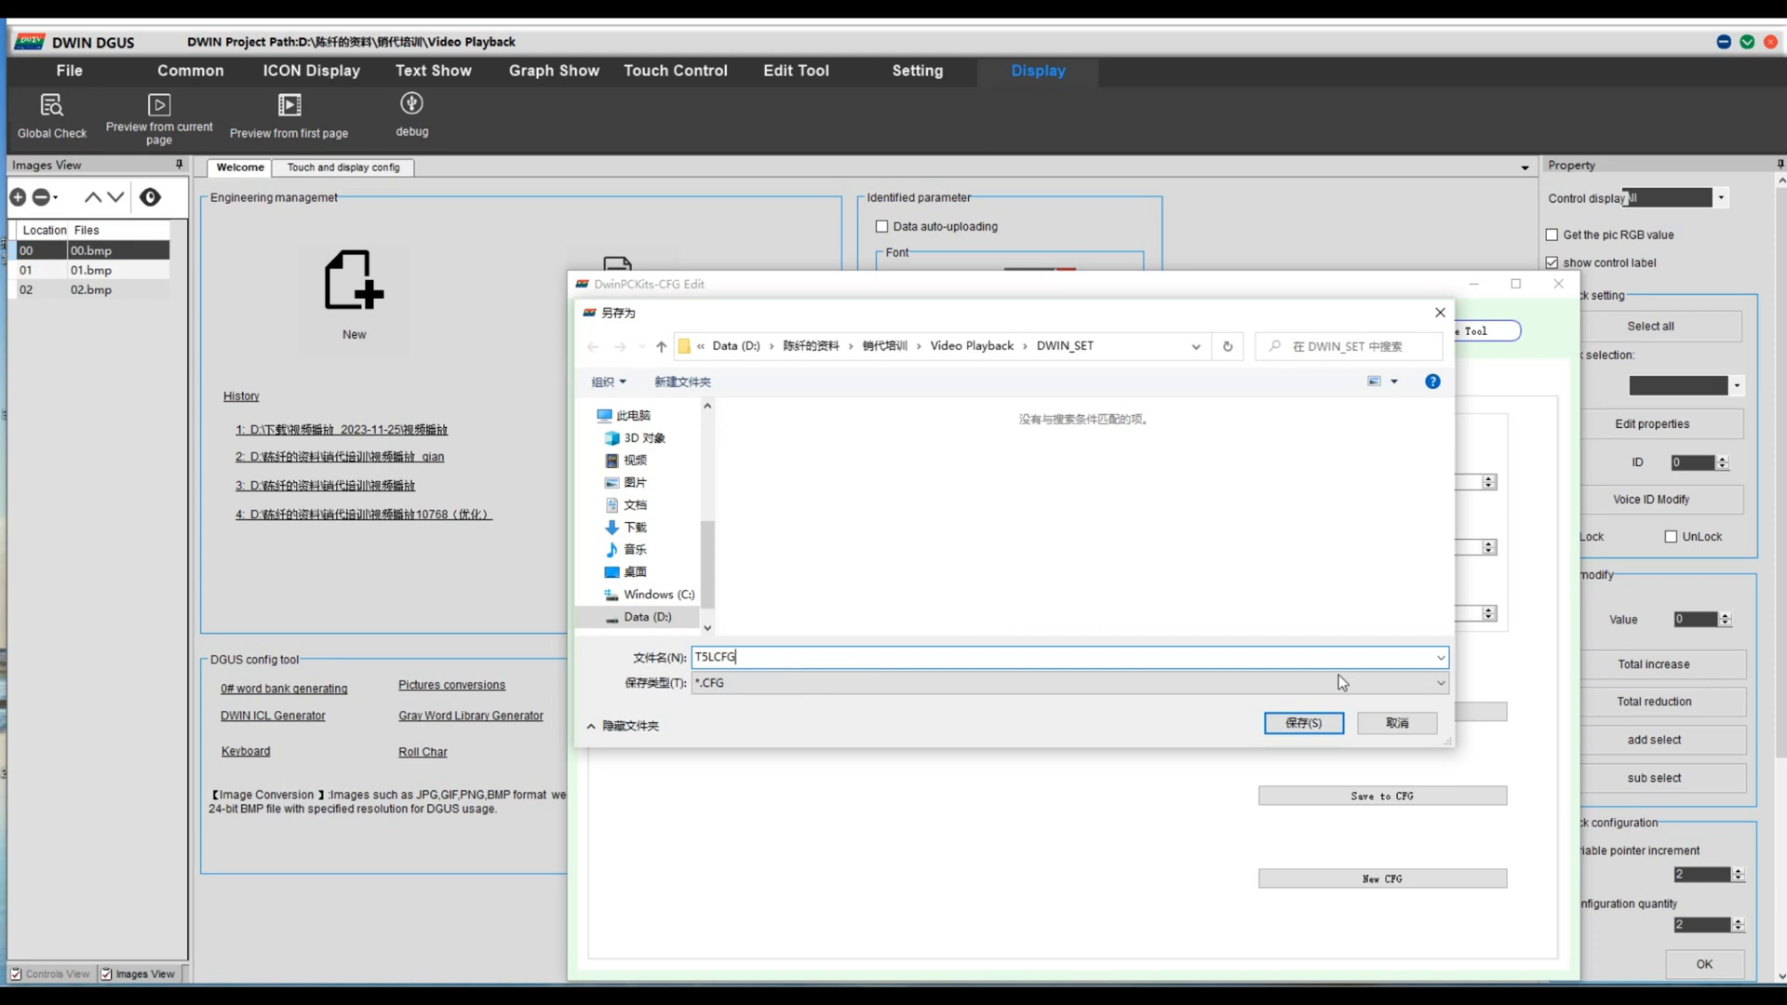
{"action": "left_click", "coordinate": [1302, 722]}
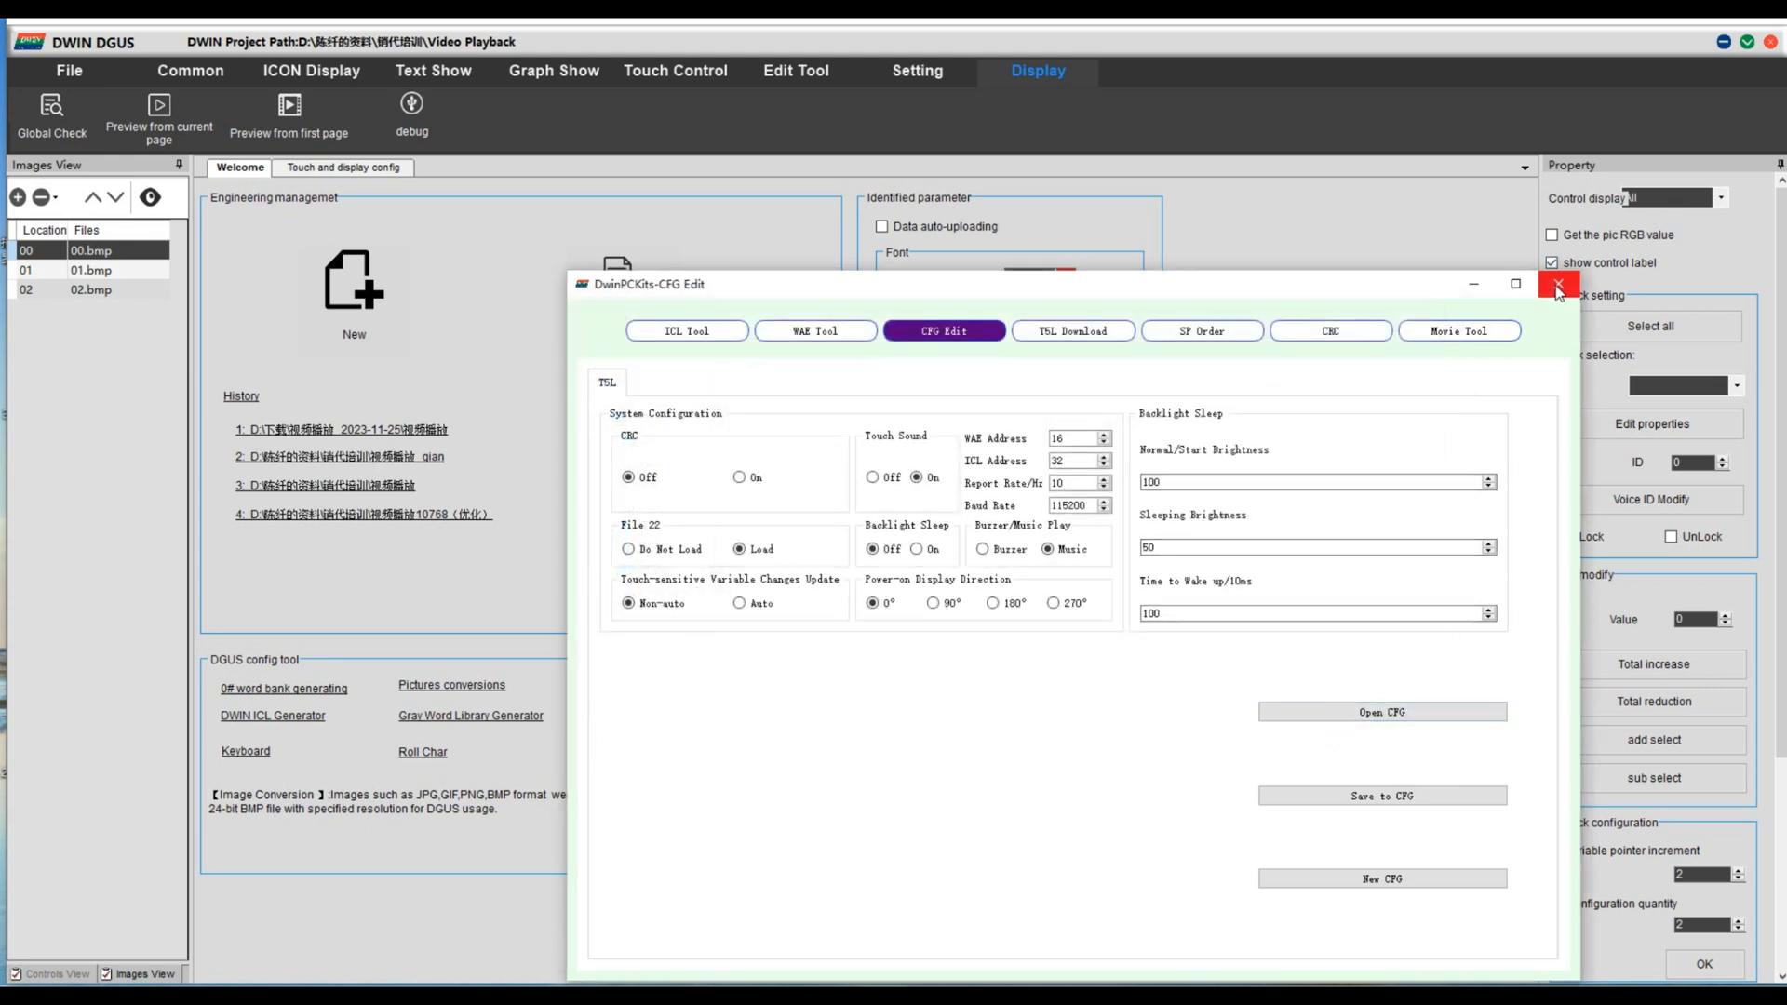
{"action": "left_click", "coordinate": [1559, 288]}
Step: Draw a video display area across the page canvas
{"action": "left_click", "coordinate": [329, 167]}
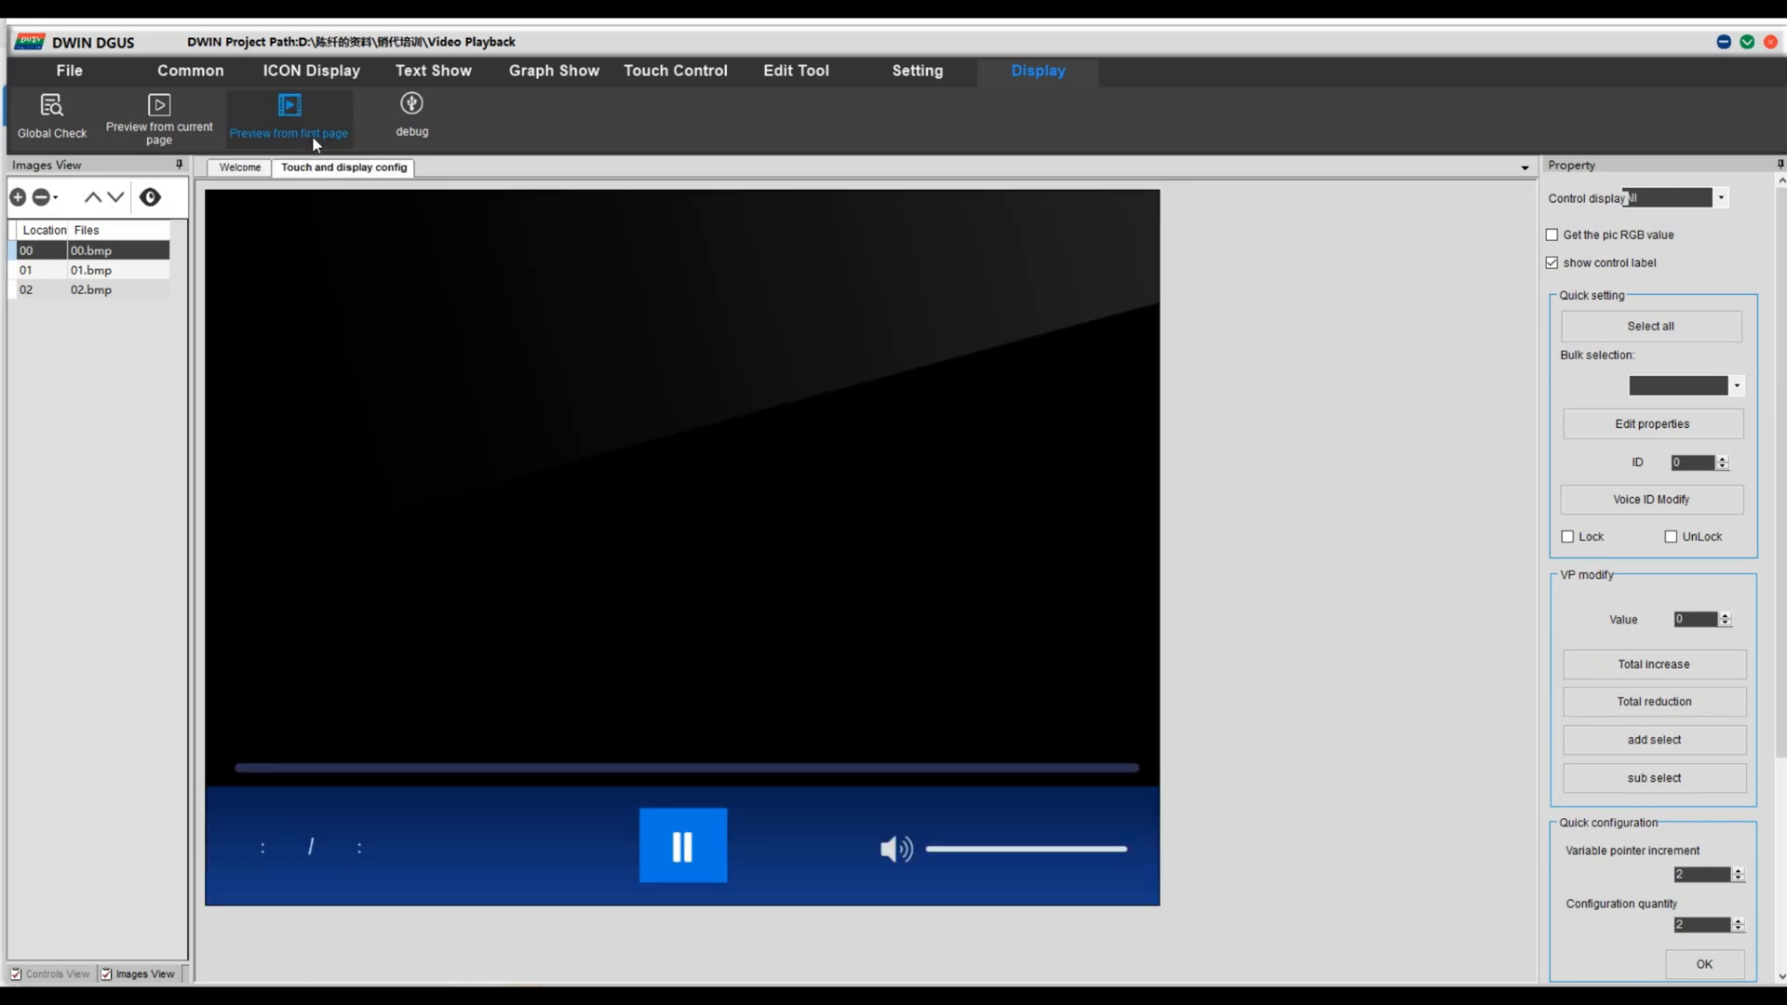
{"action": "left_click", "coordinate": [312, 70]}
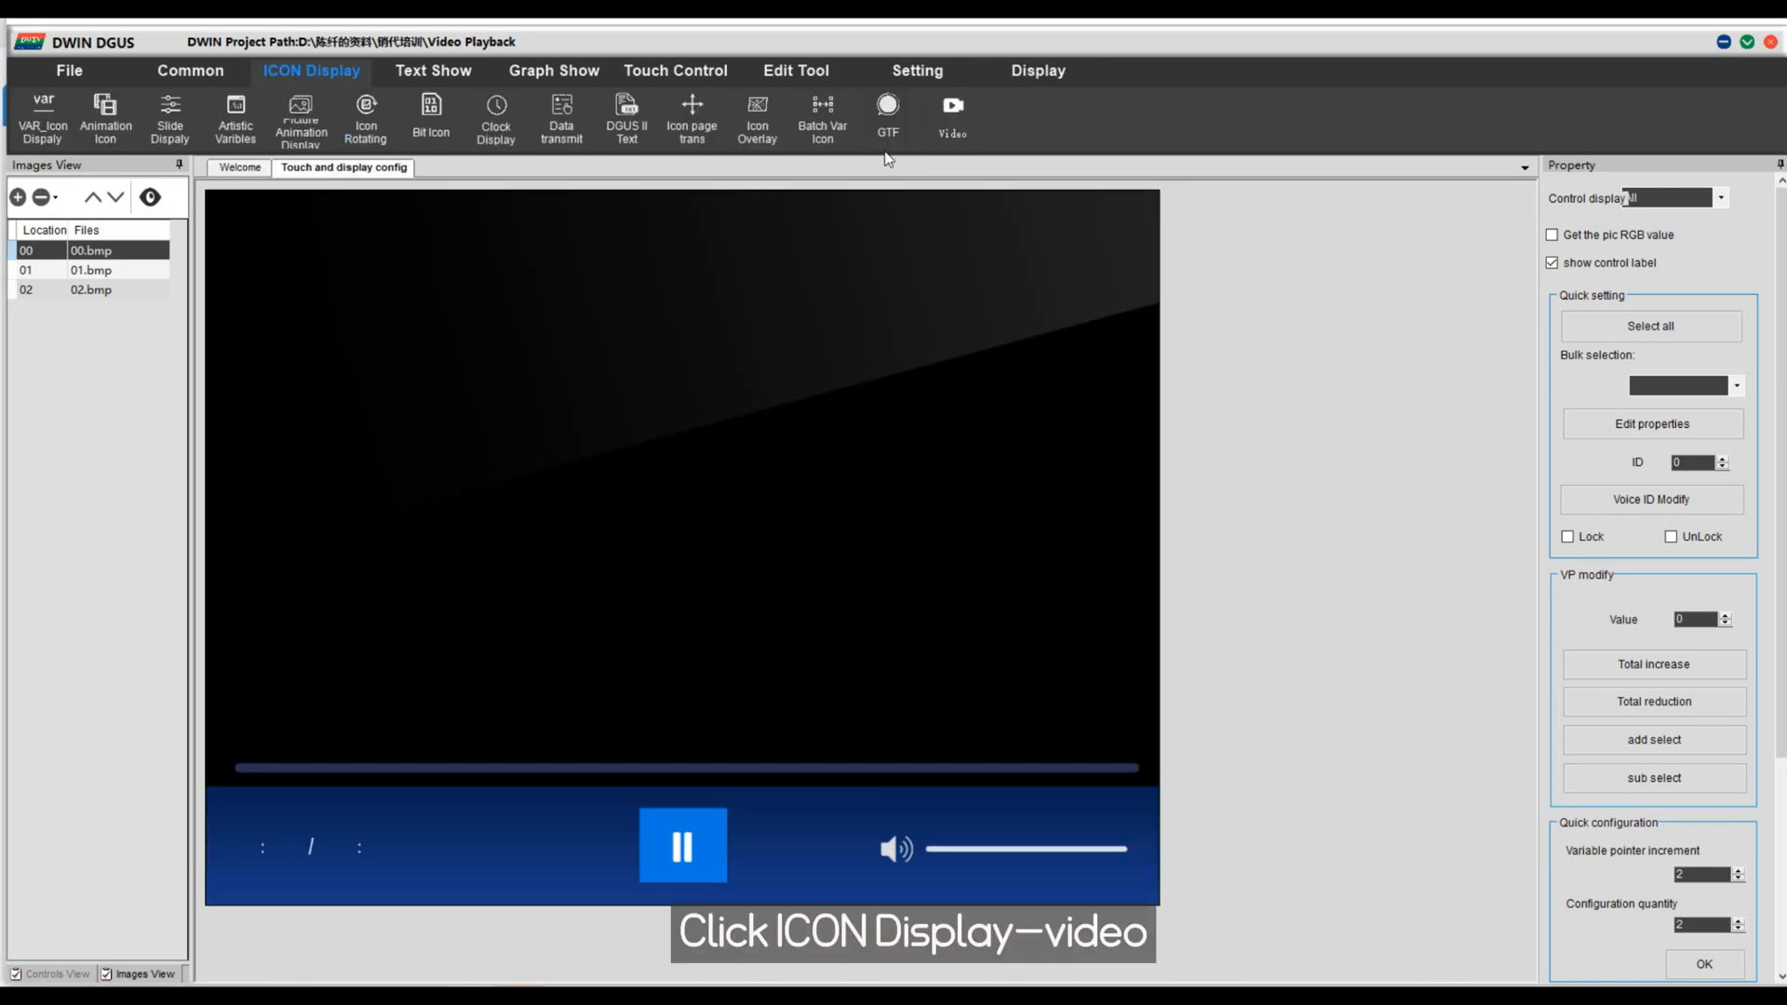
{"action": "left_click", "coordinate": [953, 112]}
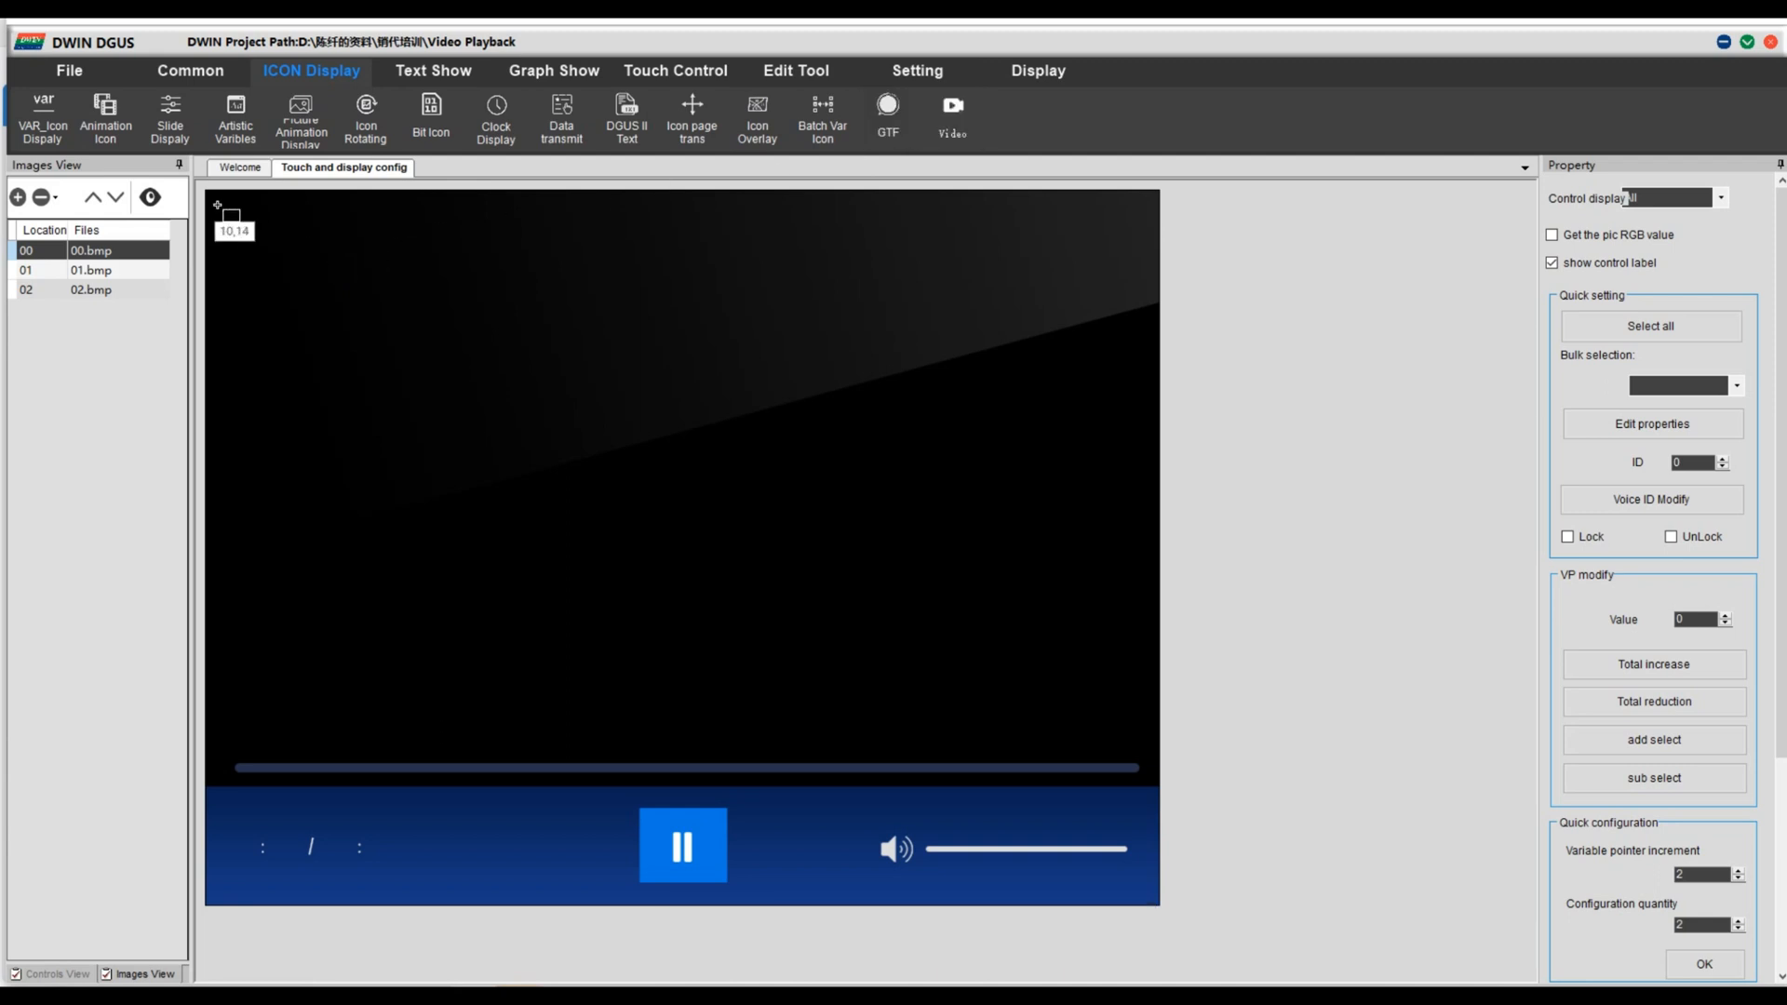
{"action": "left_click_drag", "start_coordinate": [210, 195], "coordinate": [1159, 747]}
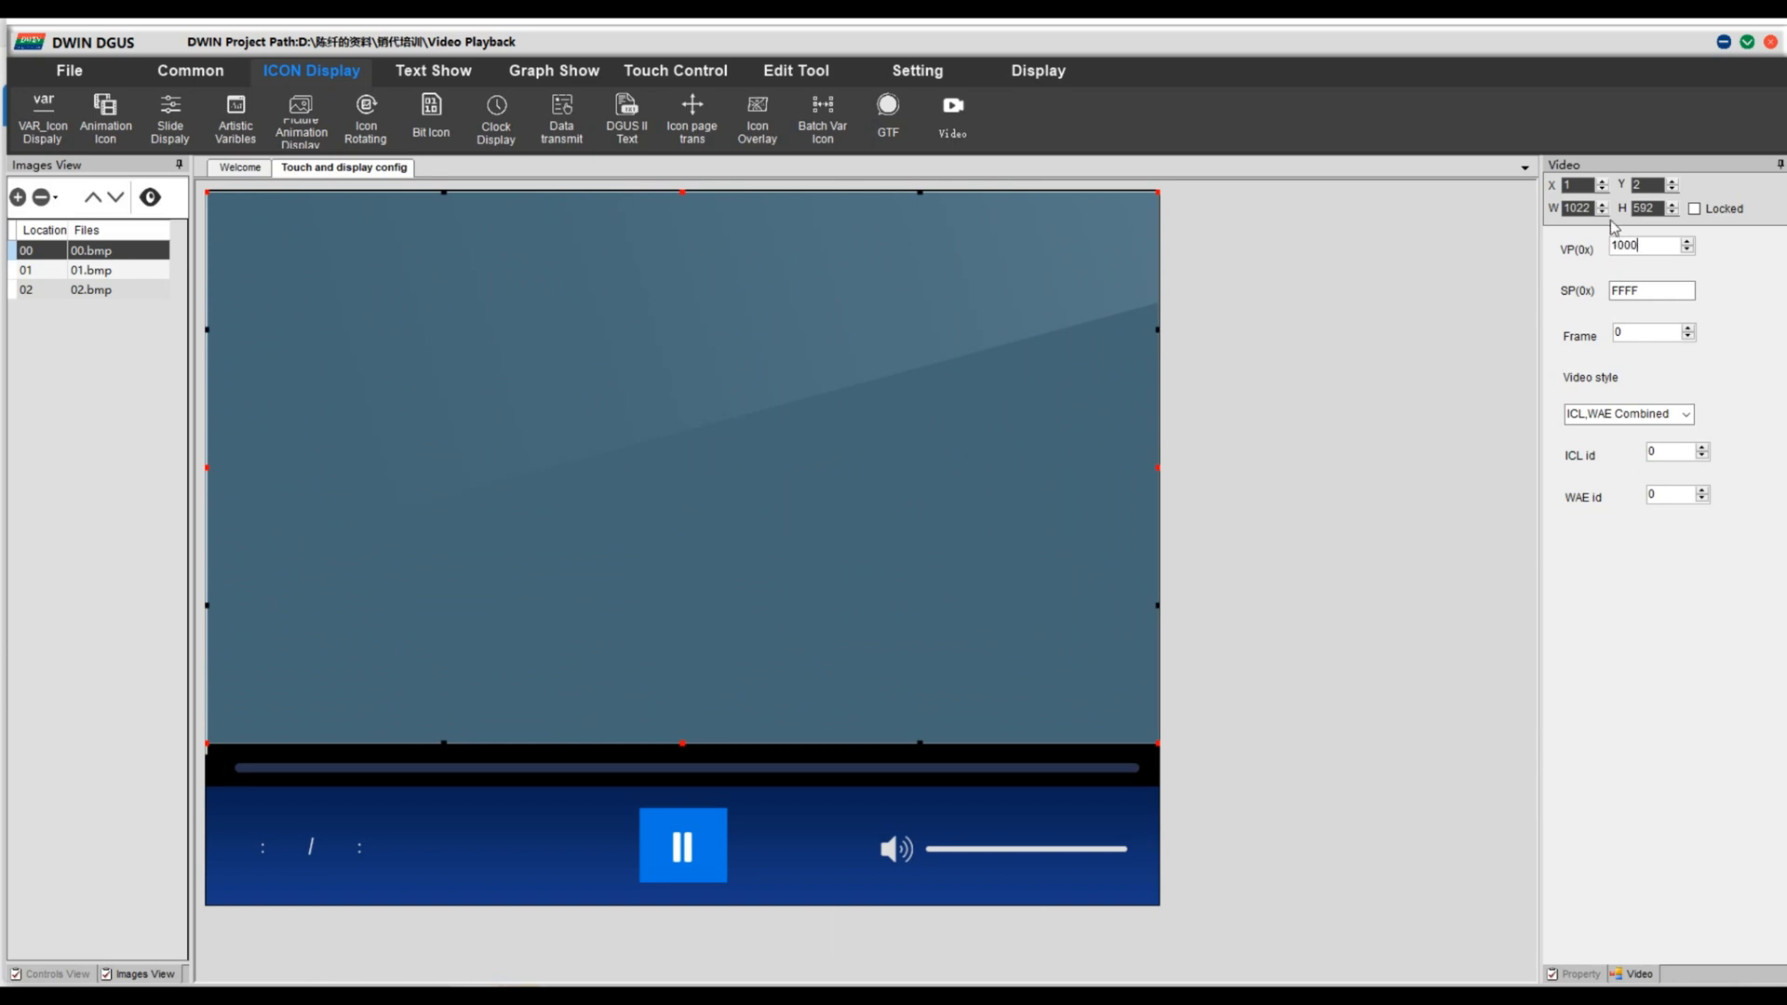
Step: Set the video to 30 frames with ICL id 64 and WAE id 34
{"action": "double_click", "coordinate": [1620, 332]}
{"action": "type", "text": "30"}
{"action": "double_click", "coordinate": [1654, 450]}
{"action": "type", "text": "6"}
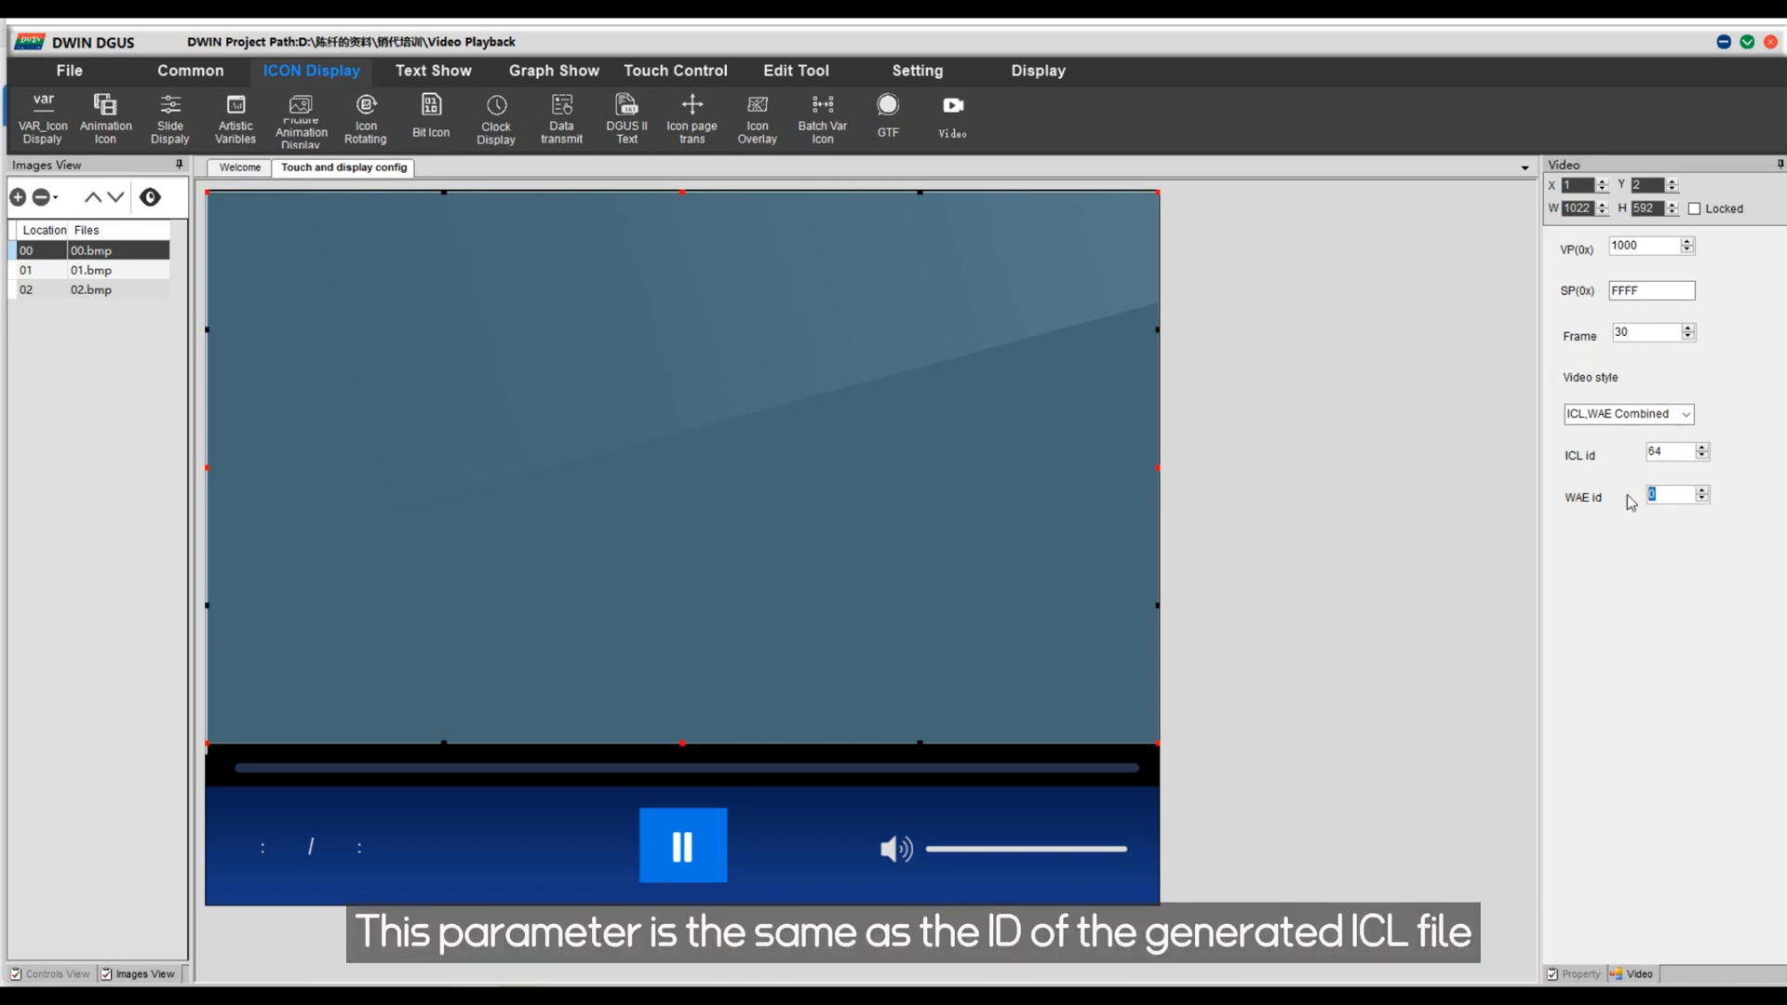
{"action": "type", "text": "4"}
{"action": "left_click", "coordinate": [550, 68]}
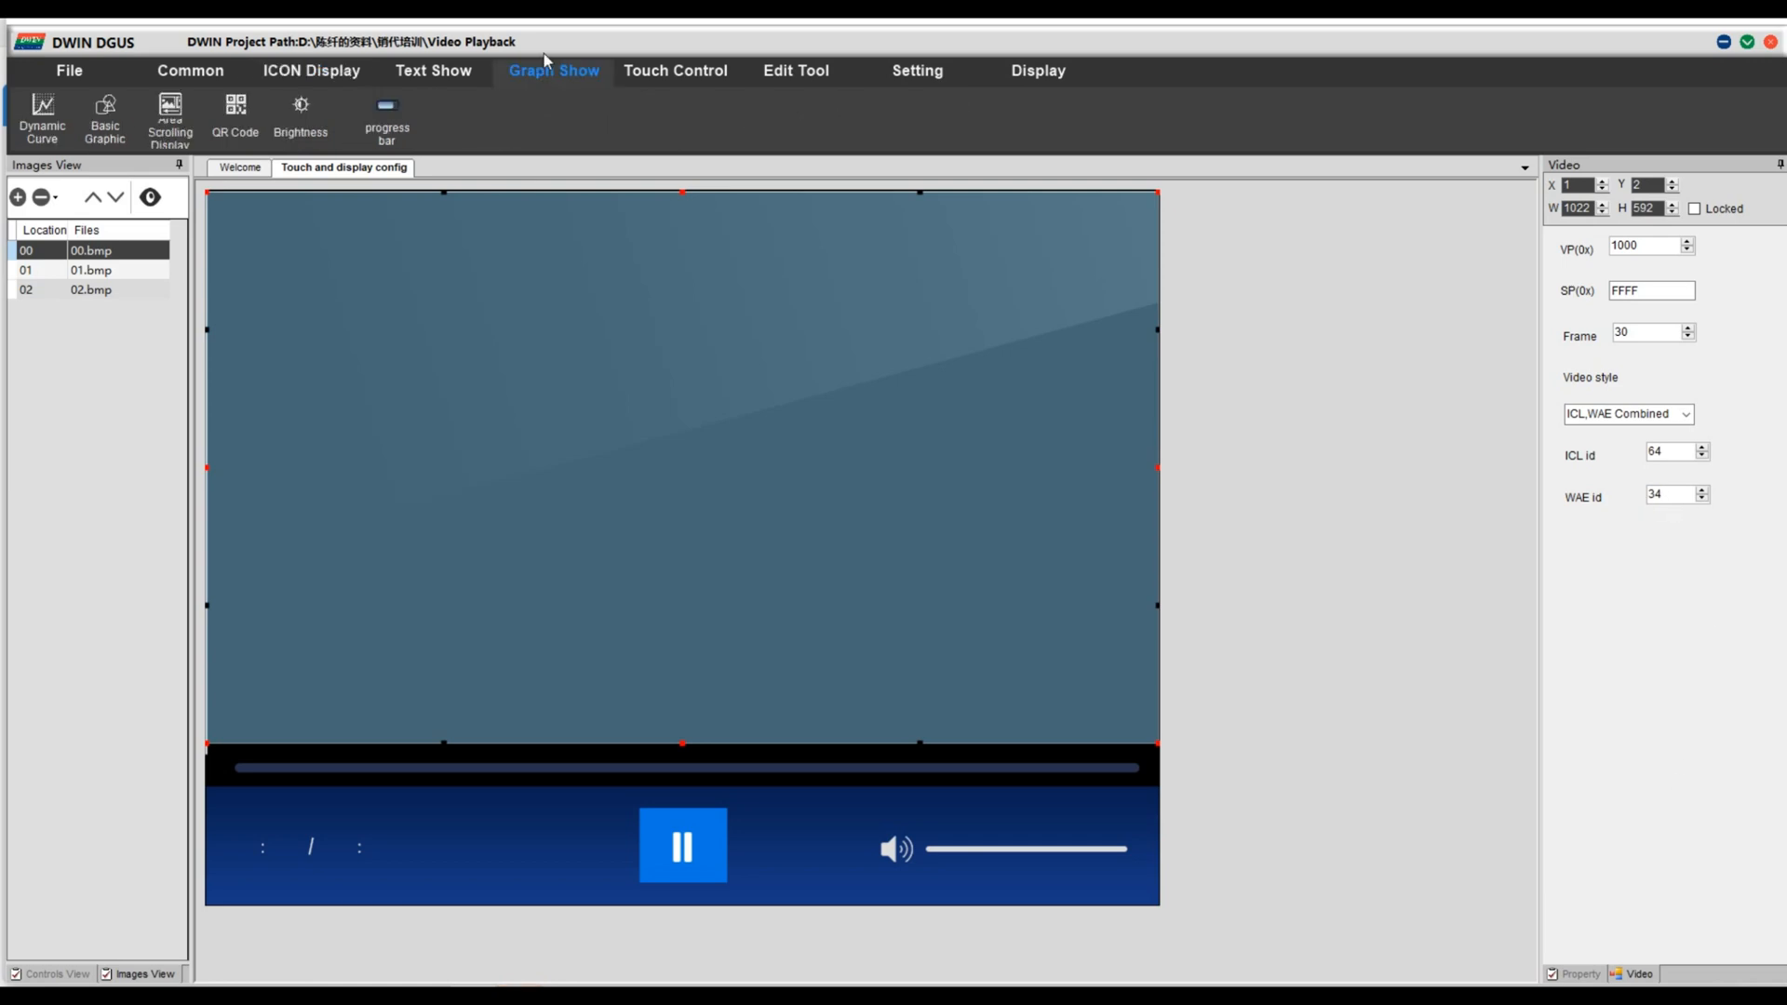
Step: Draw a progress bar over the seek bar with variable address 2004
{"action": "left_click", "coordinate": [391, 115]}
{"action": "mouse_move", "coordinate": [233, 757]}
{"action": "left_mouse_down"}
{"action": "mouse_move", "coordinate": [454, 796]}
{"action": "mouse_move", "coordinate": [1153, 785]}
{"action": "left_mouse_up"}
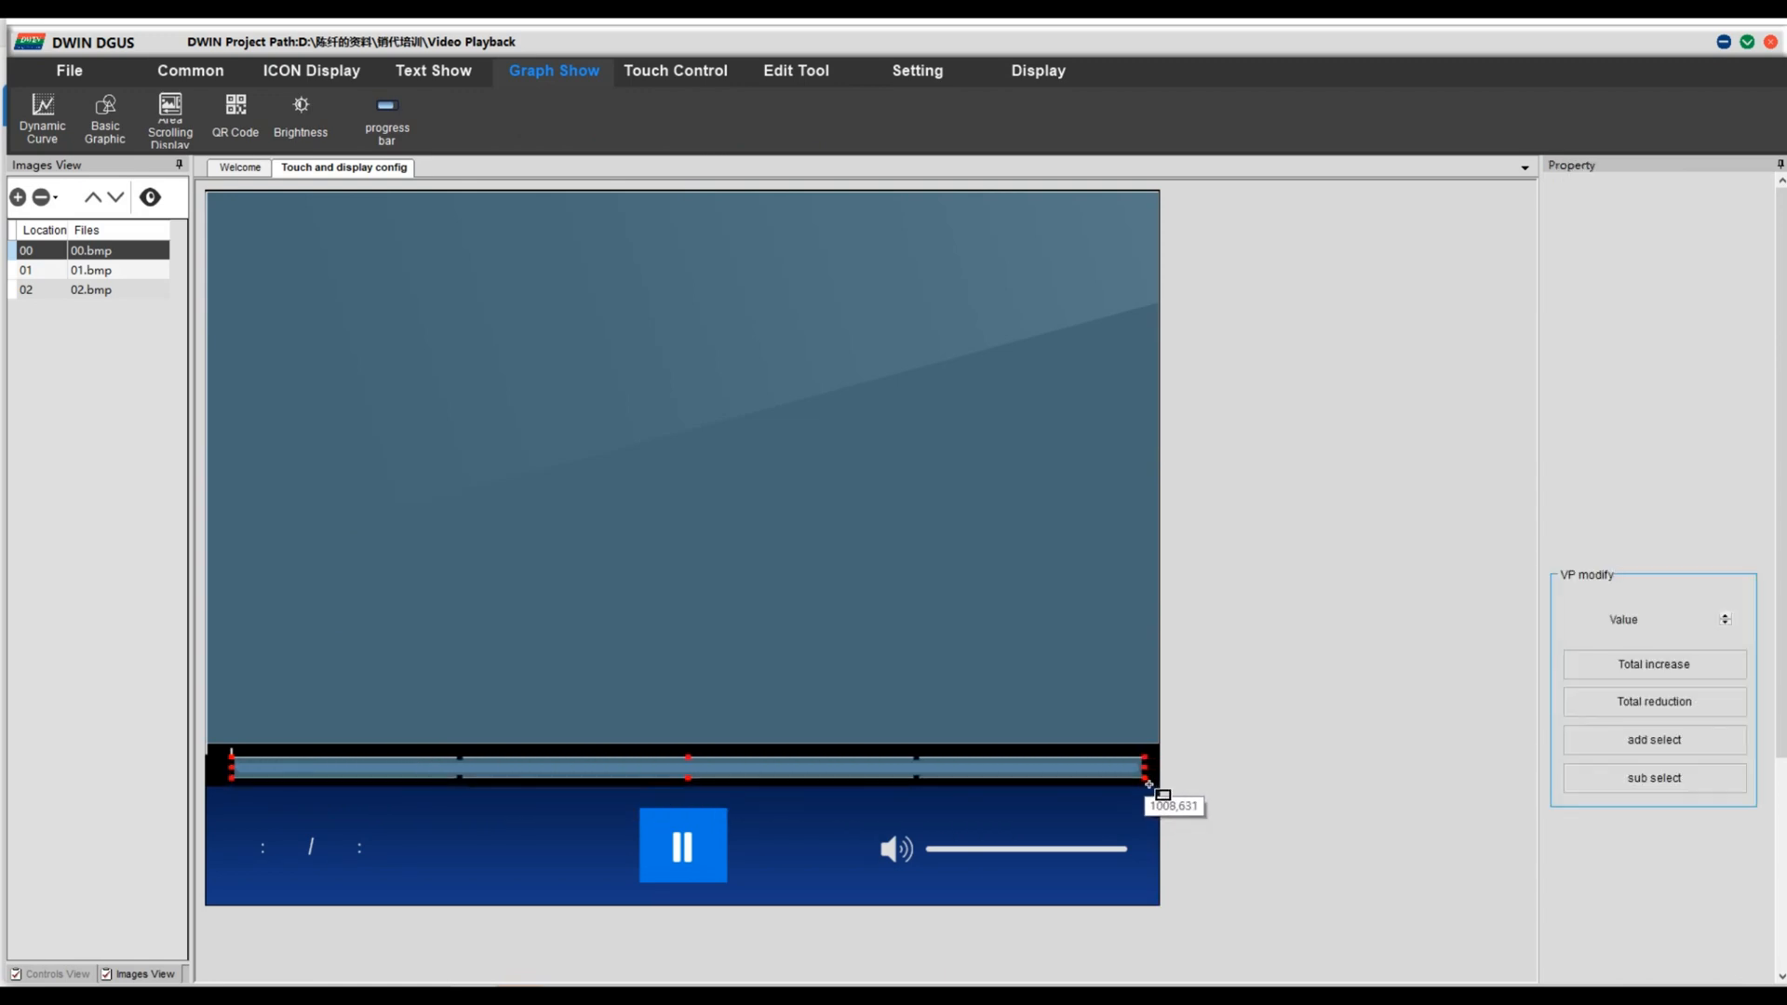
{"action": "left_click", "coordinate": [1704, 311]}
{"action": "type", "text": "2"}
{"action": "type", "text": "004"}
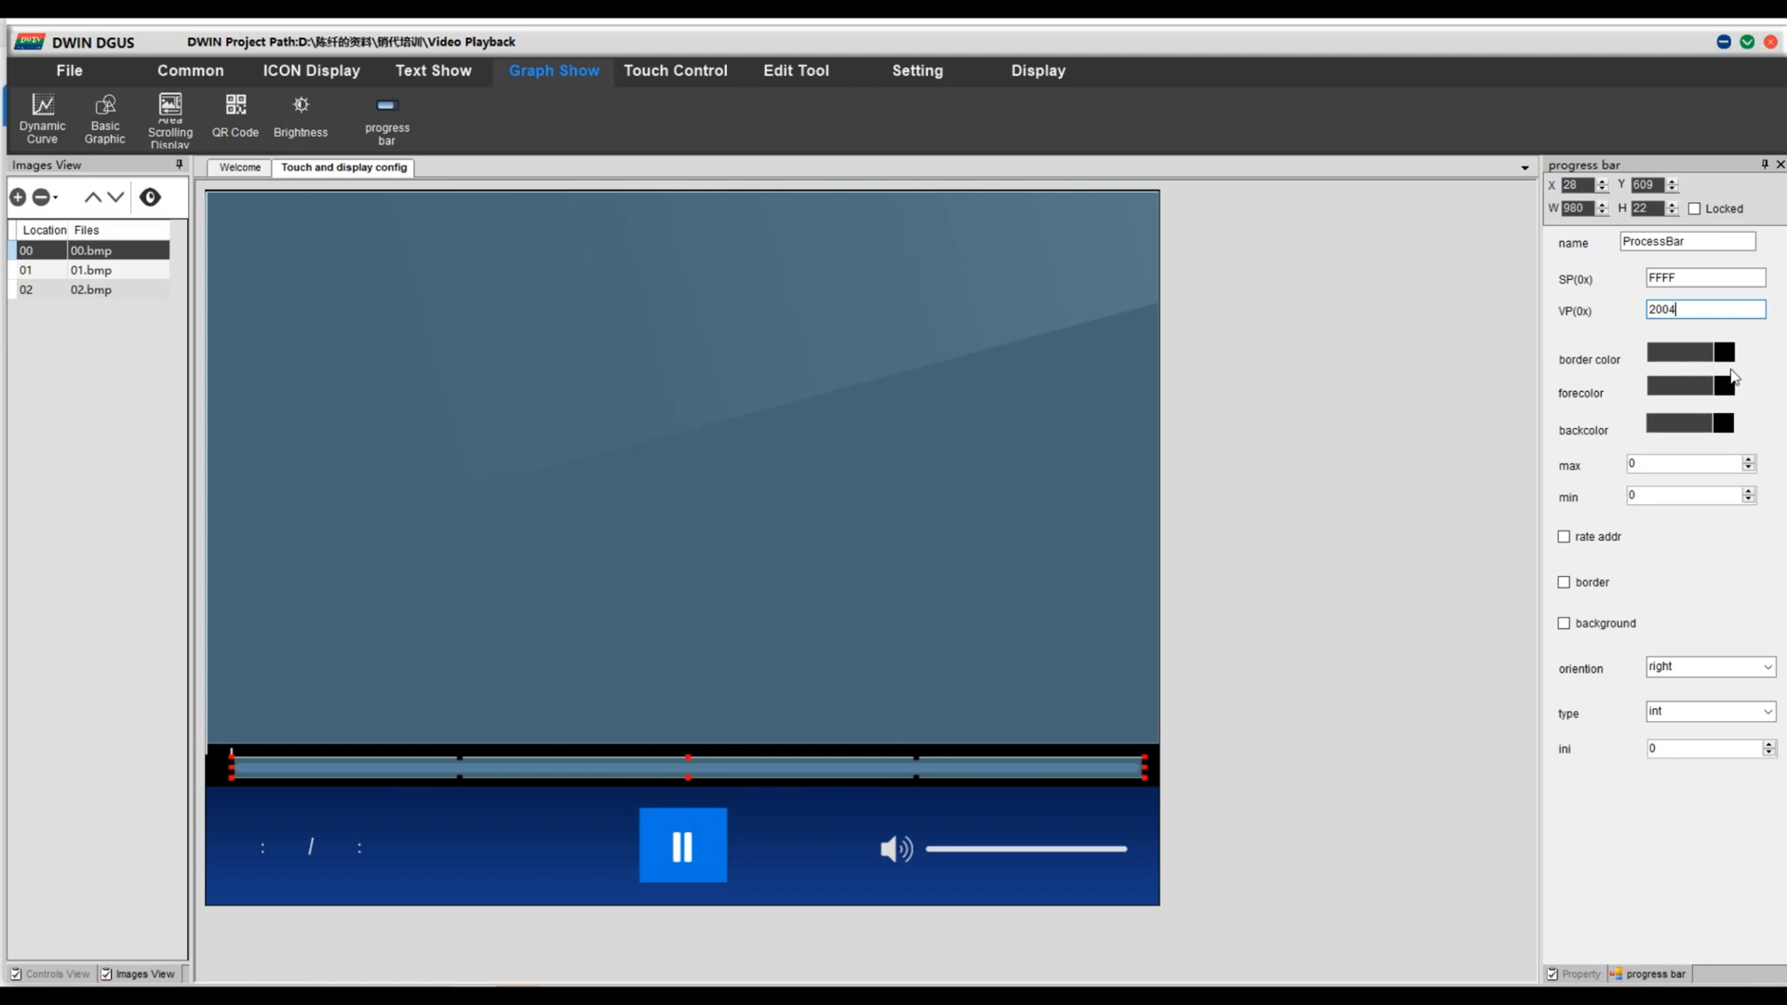
Step: Colour the bar yellow with black border and background, and set its maximum to 11
{"action": "left_click", "coordinate": [1729, 359]}
{"action": "left_click", "coordinate": [793, 409]}
{"action": "left_click", "coordinate": [814, 576]}
{"action": "left_click", "coordinate": [1729, 394]}
{"action": "left_click", "coordinate": [822, 276]}
{"action": "left_click", "coordinate": [813, 577]}
{"action": "left_click", "coordinate": [1726, 424]}
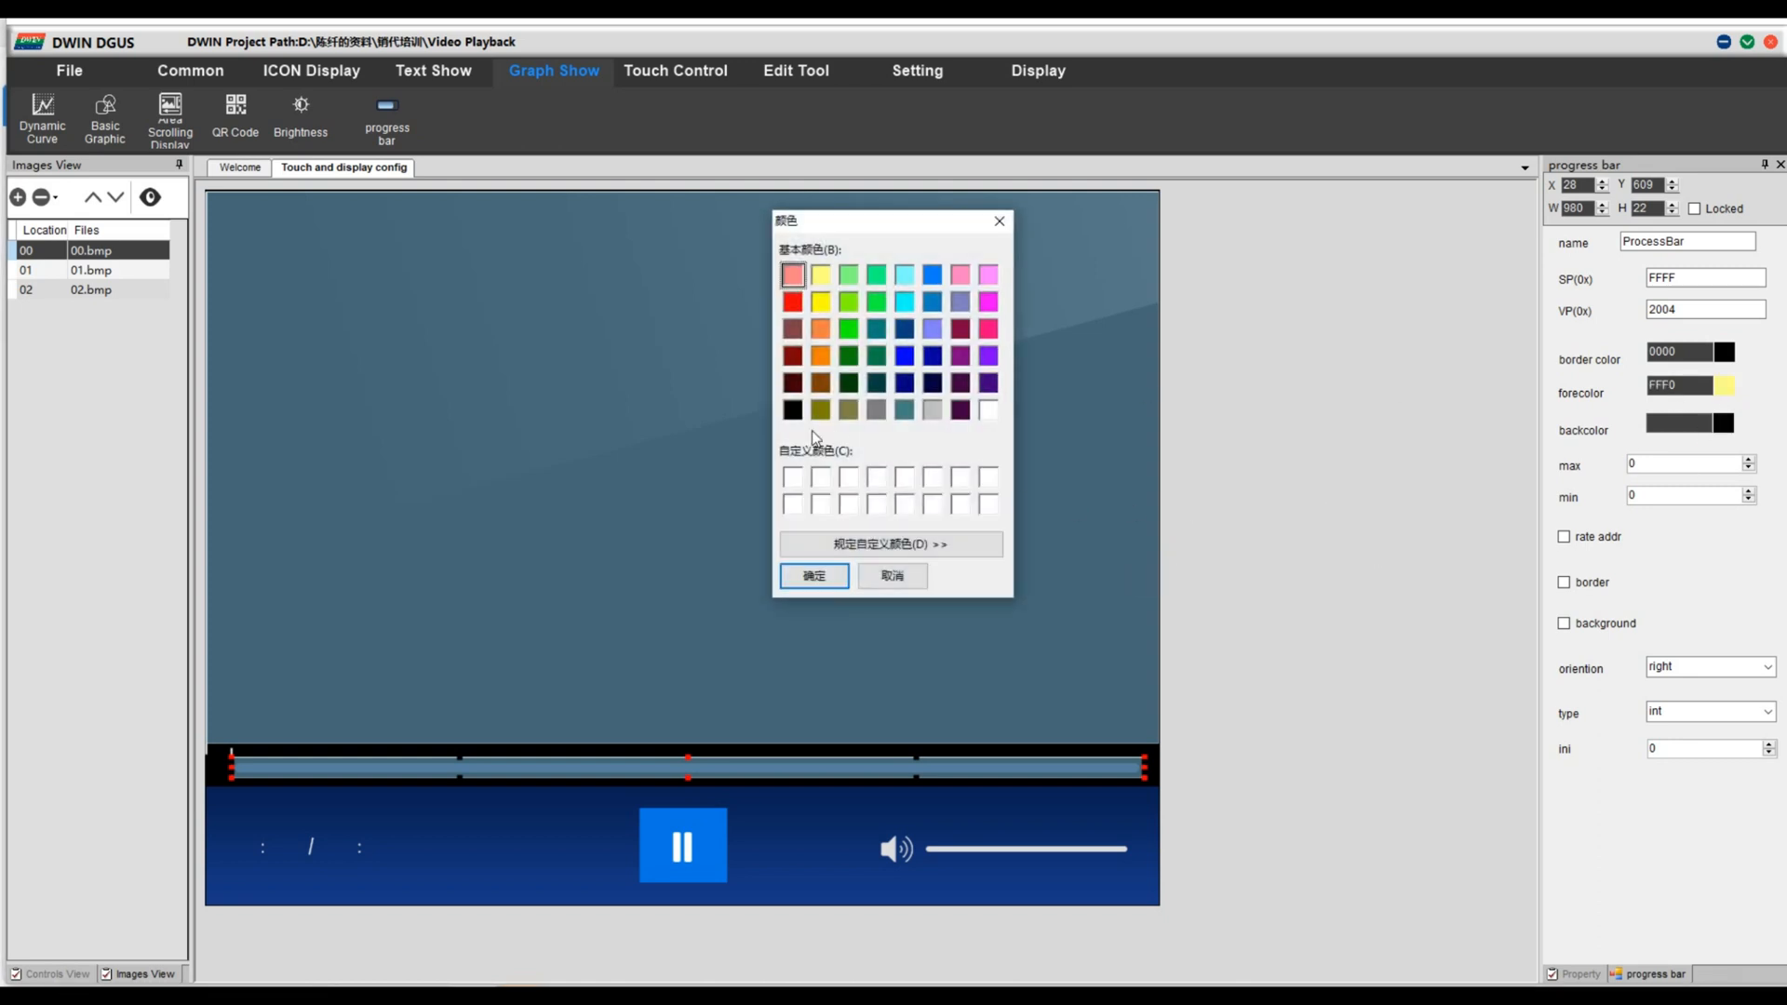
{"action": "left_click", "coordinate": [788, 411]}
{"action": "left_click", "coordinate": [814, 577]}
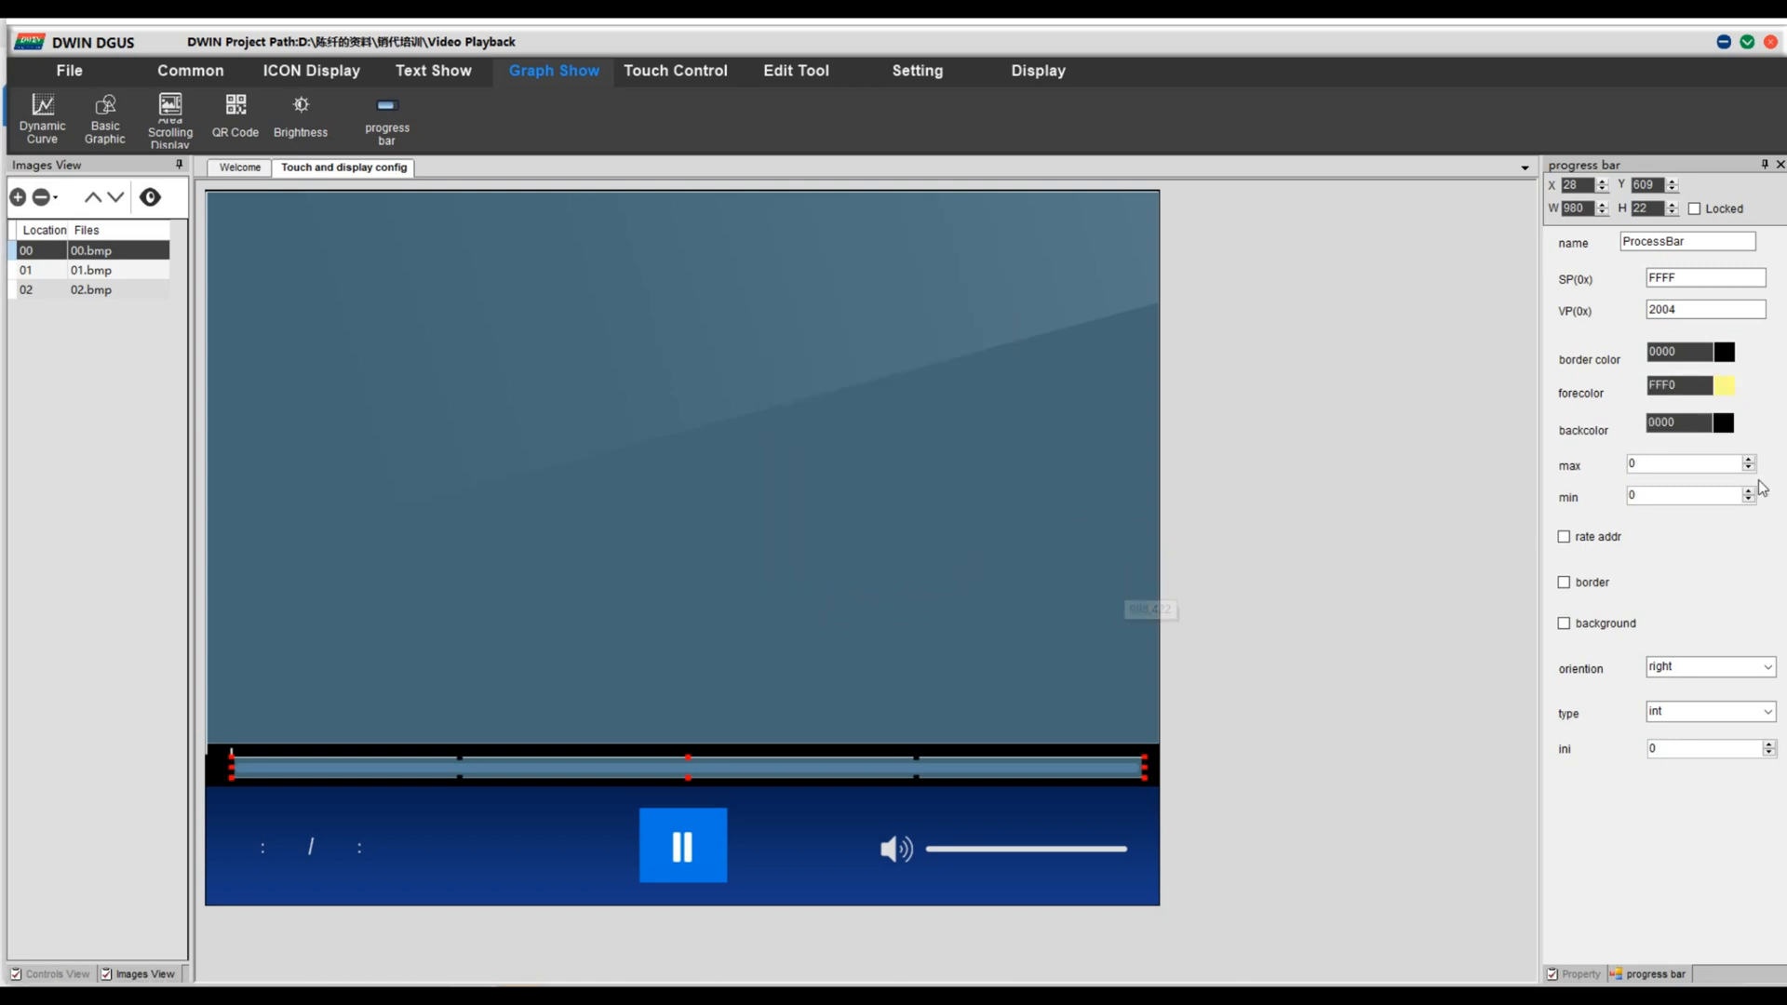
{"action": "double_click", "coordinate": [1633, 466]}
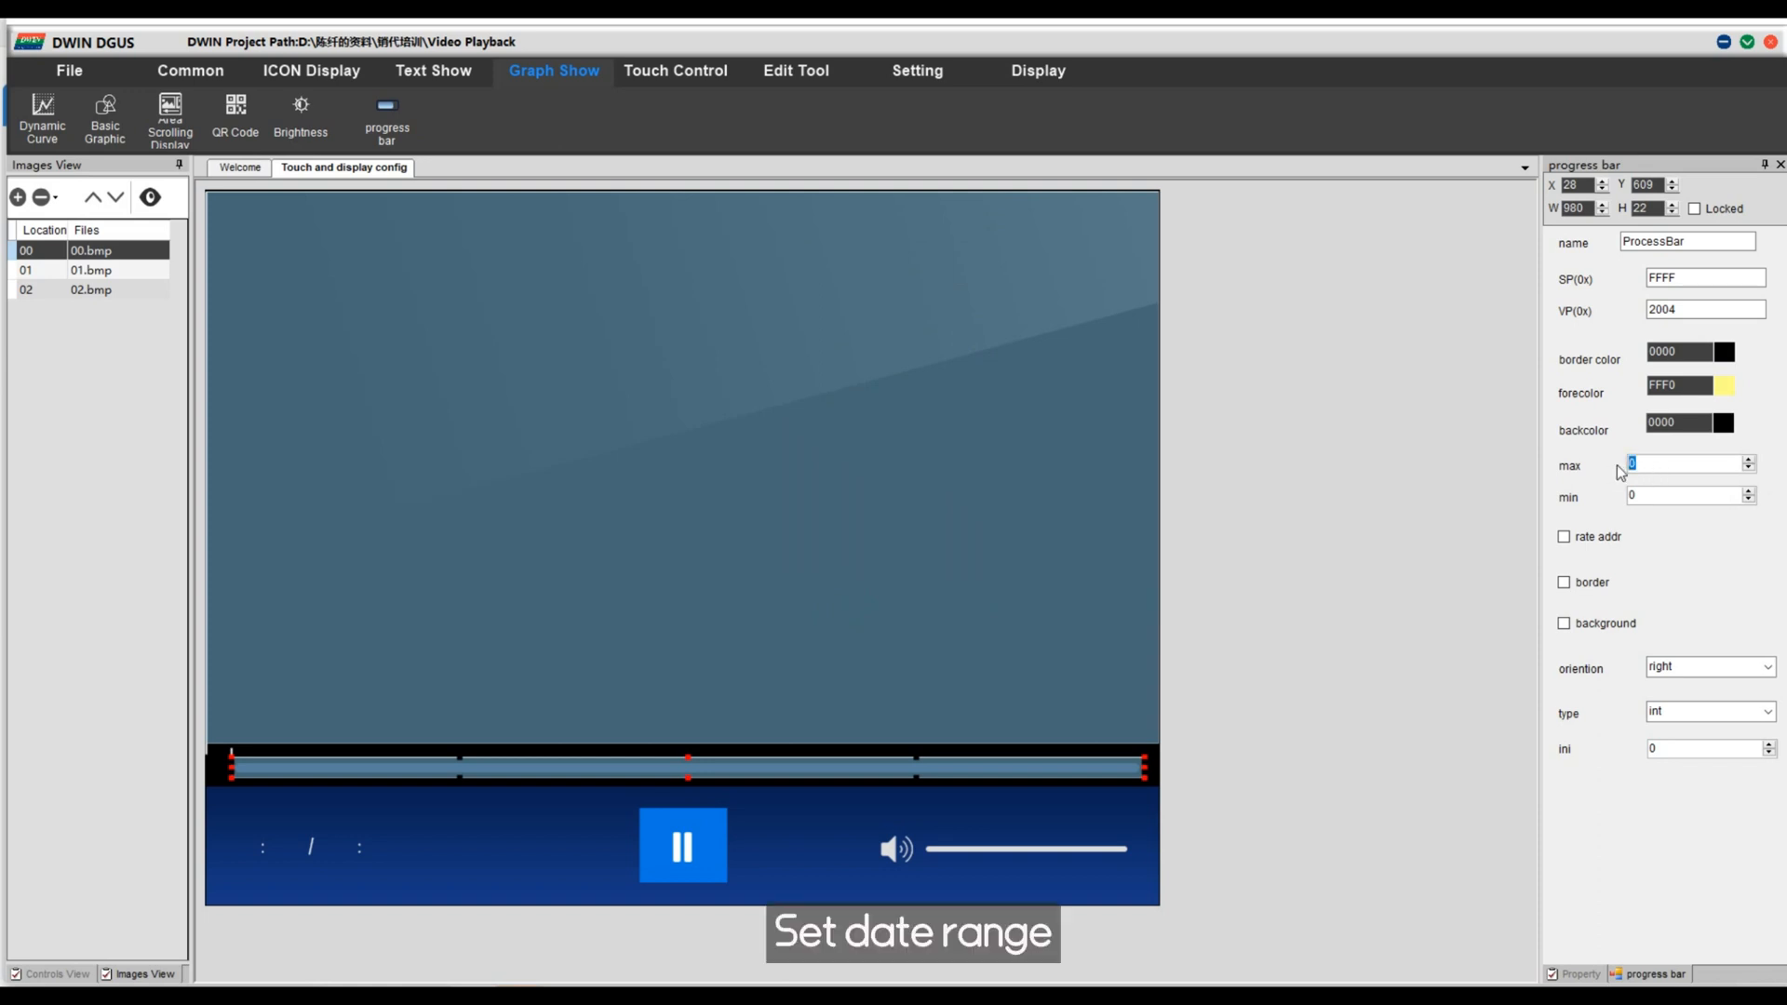
{"action": "type", "text": "11"}
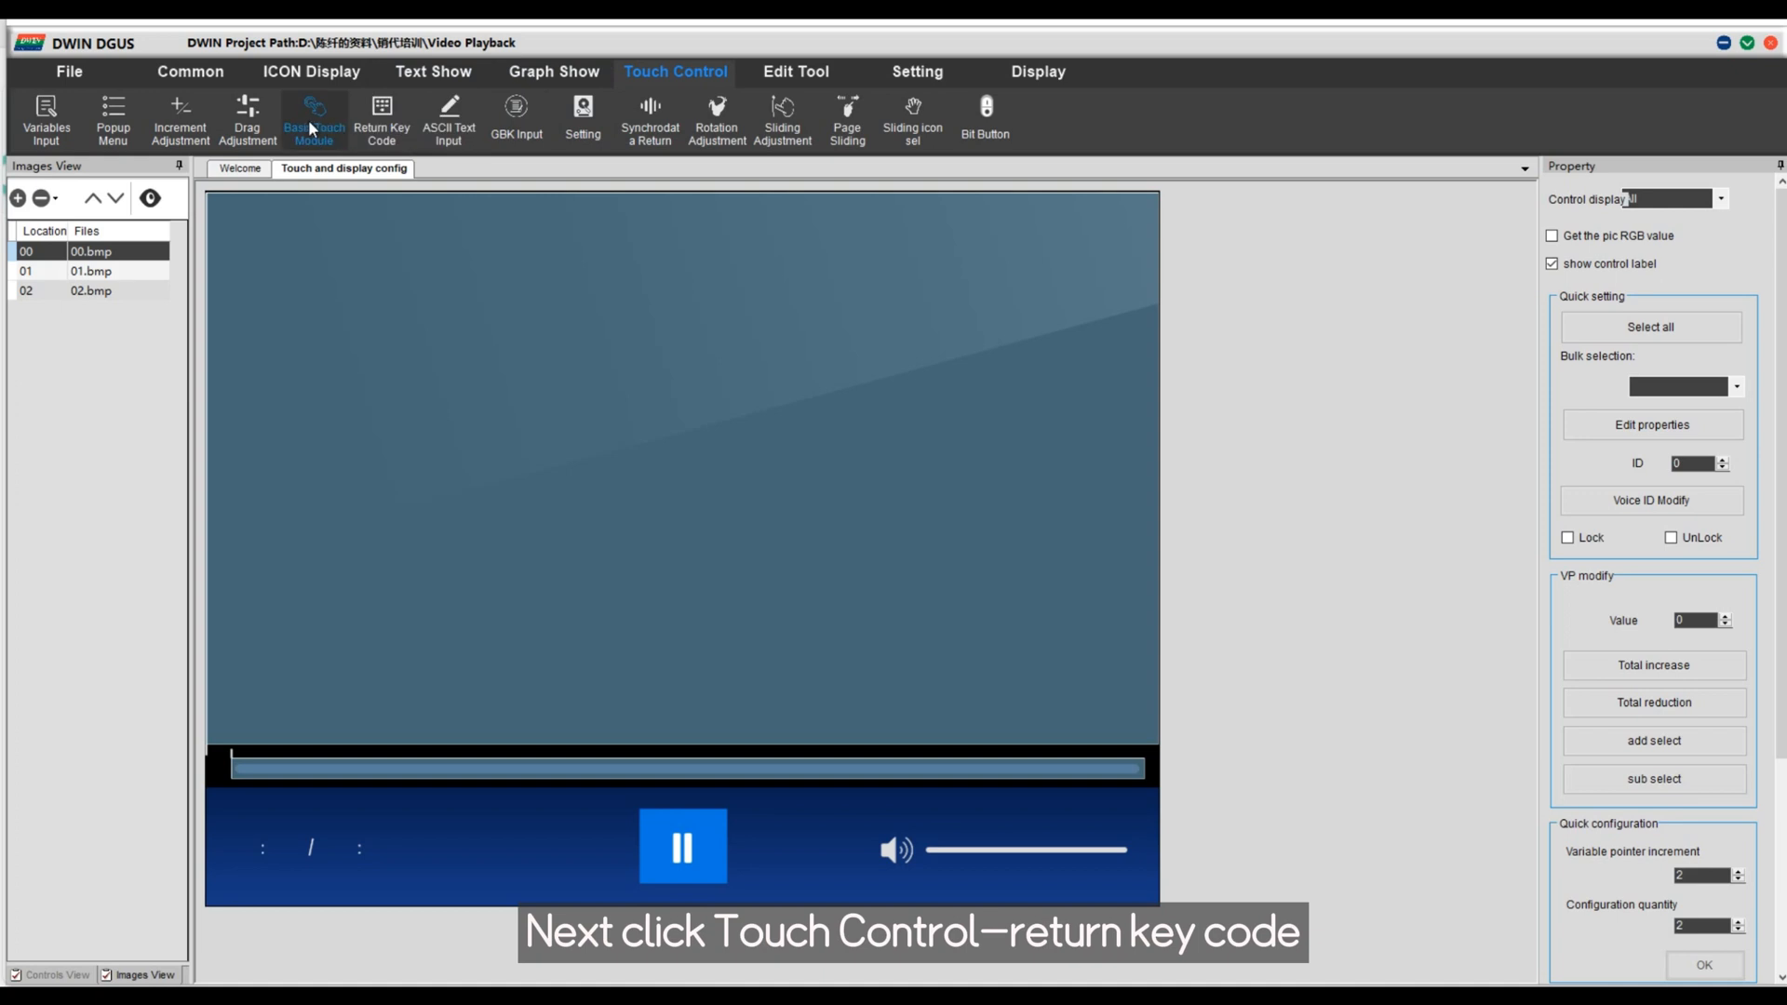
Step: Place a return-key touch area around the pause button with press-effect image 02
{"action": "left_click", "coordinate": [382, 119]}
{"action": "left_click_drag", "start_coordinate": [604, 797], "coordinate": [765, 905]}
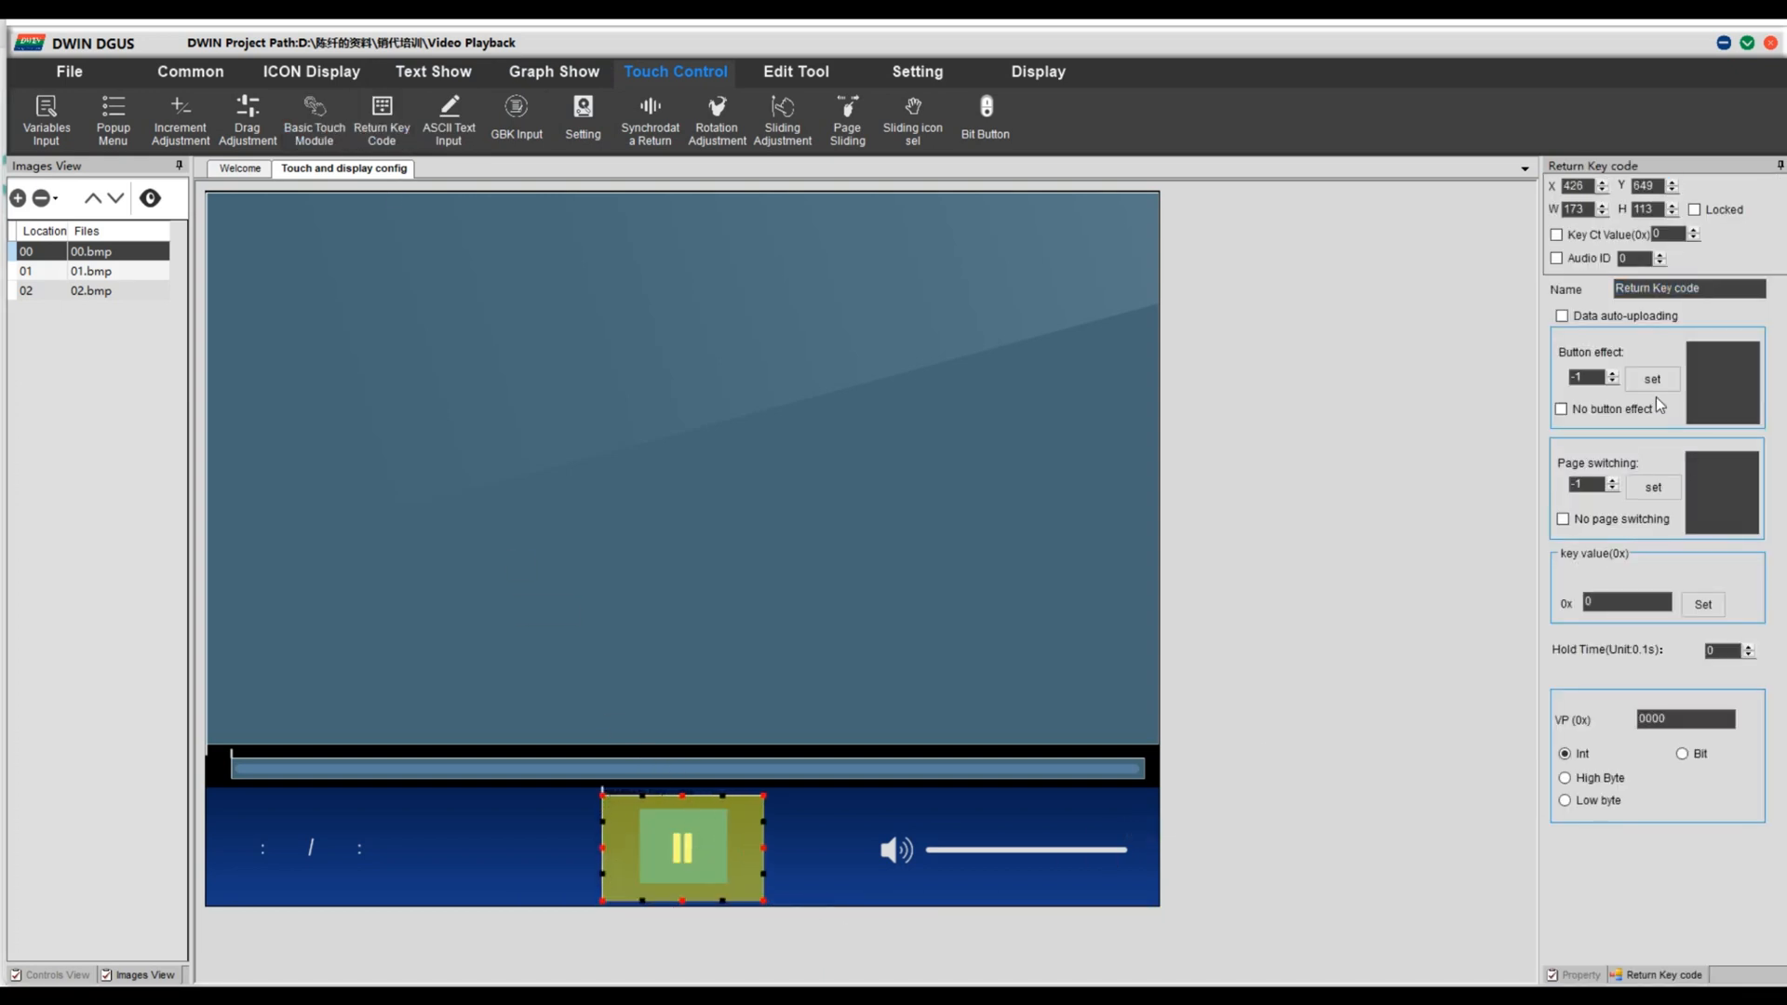
{"action": "left_click", "coordinate": [1652, 378]}
{"action": "left_click", "coordinate": [367, 224]}
{"action": "left_click", "coordinate": [648, 534]}
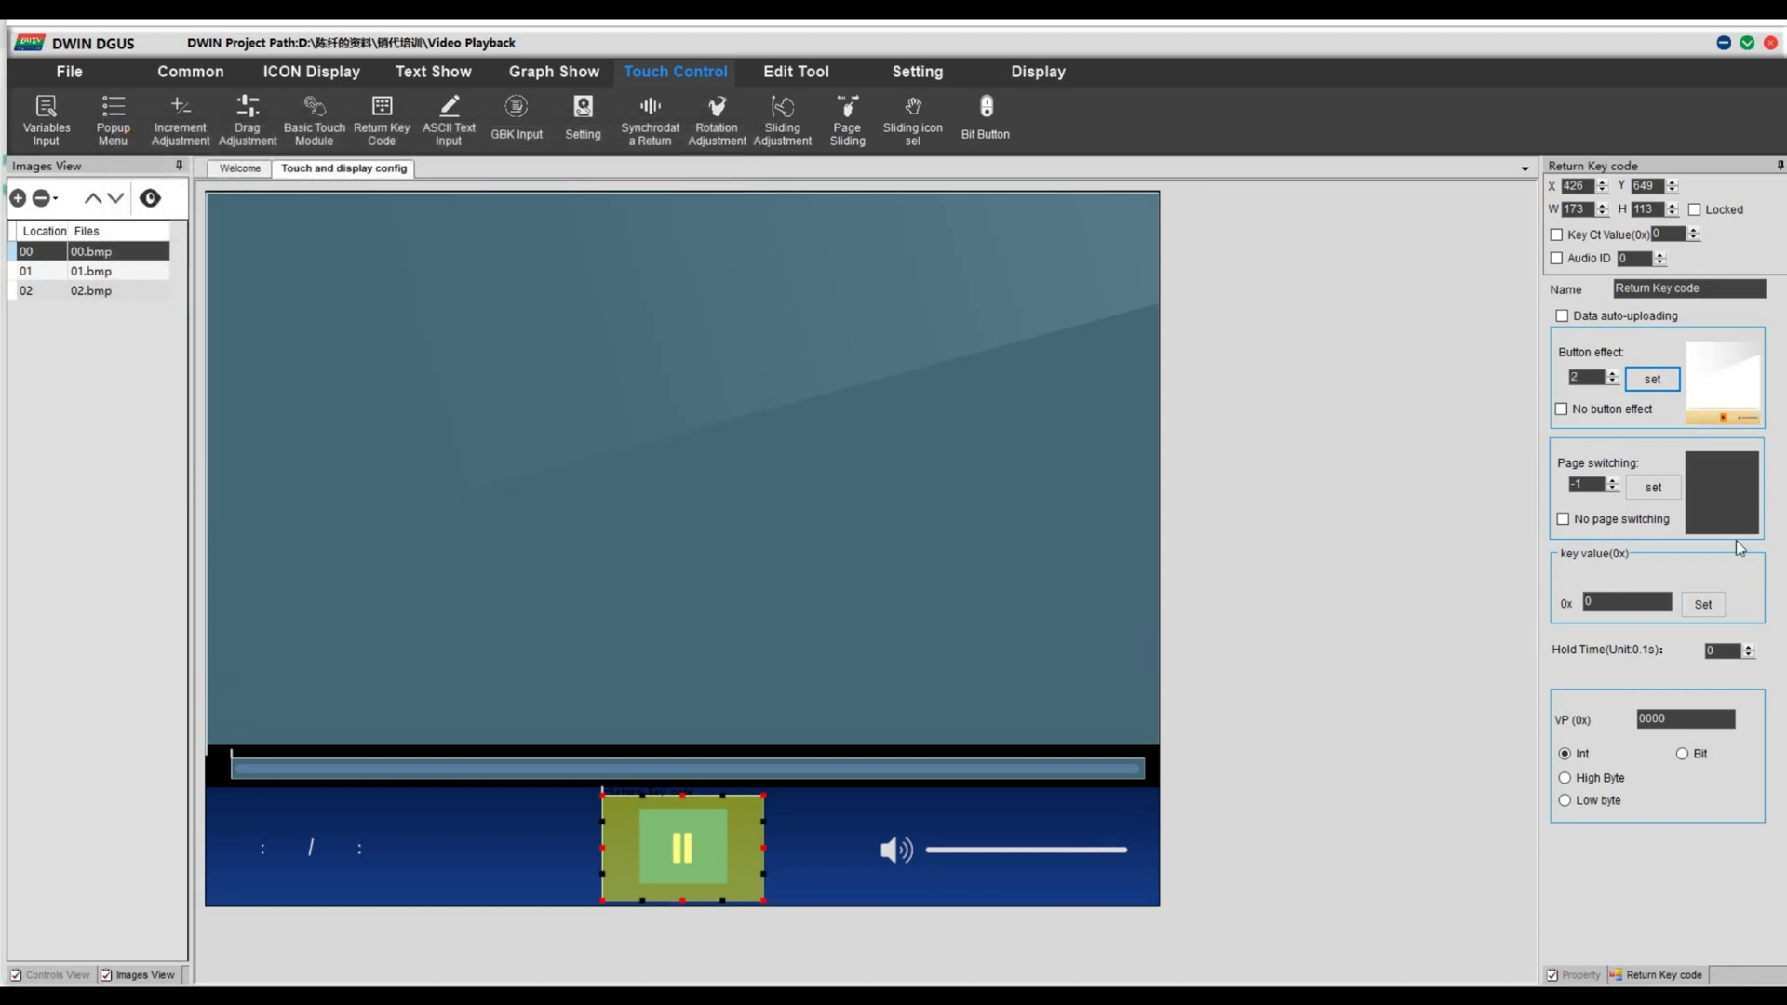
Step: Set page switching to 01, key value 5A03 and variable address 1000
{"action": "left_click", "coordinate": [1654, 487]}
{"action": "left_click", "coordinate": [290, 244]}
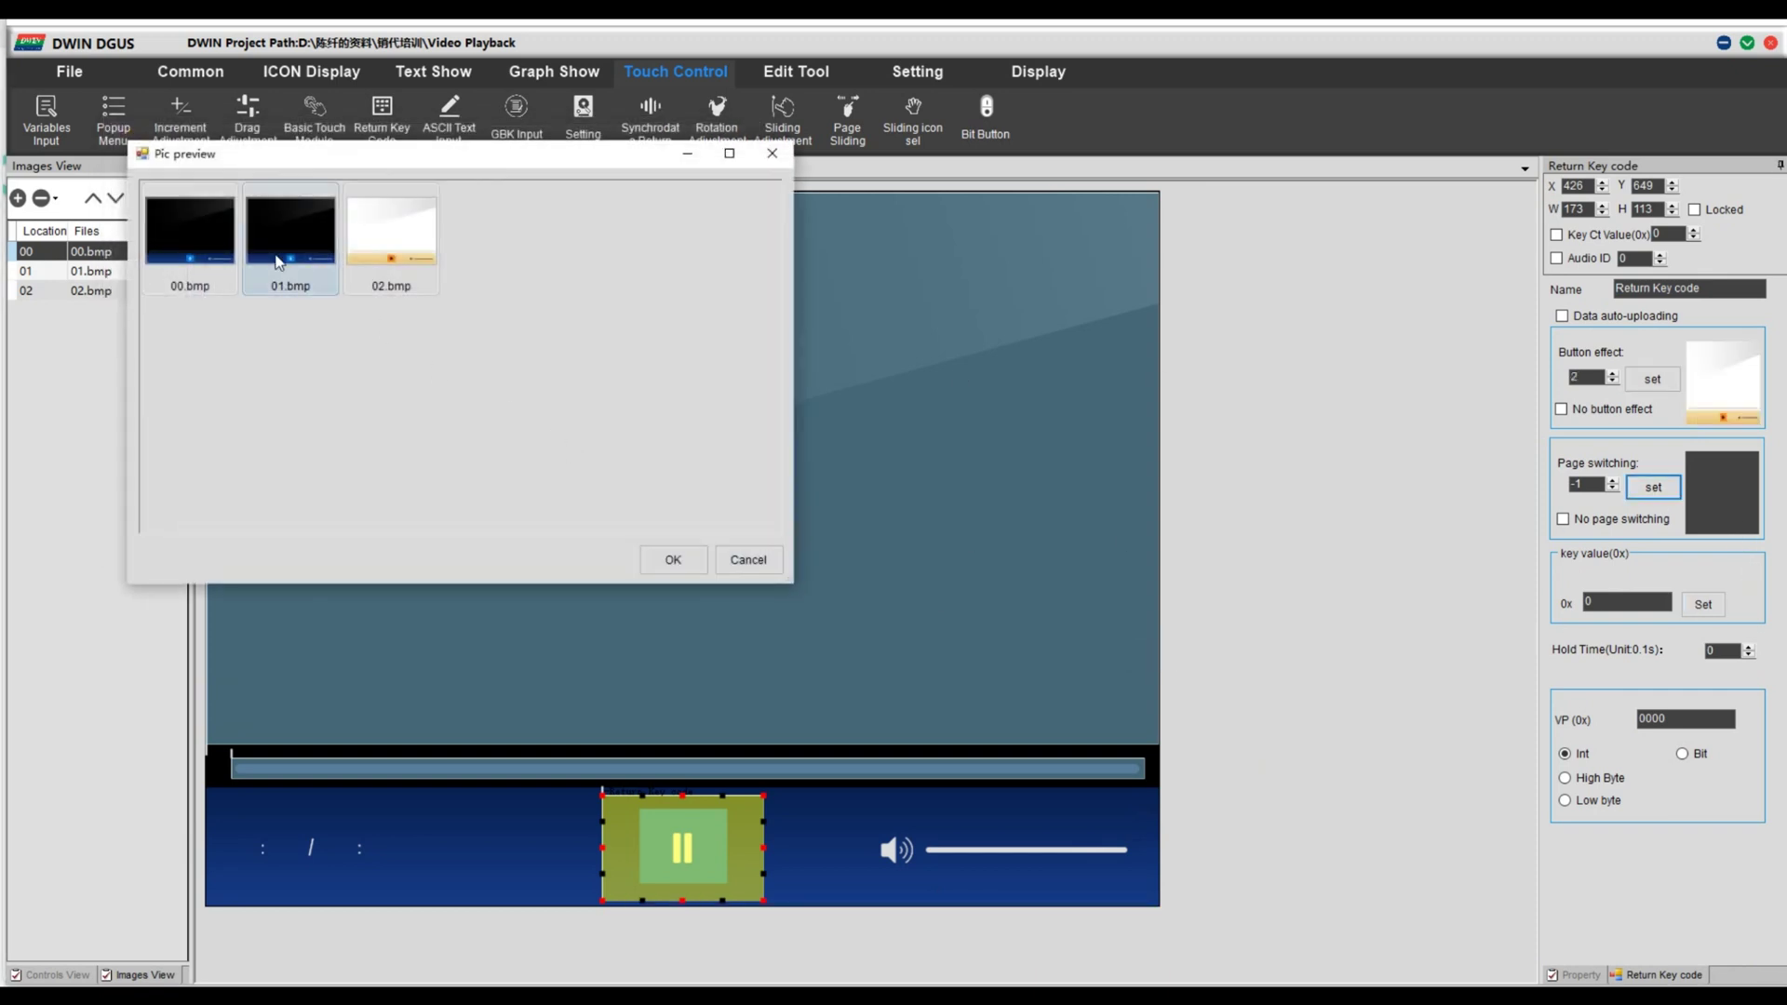
{"action": "left_click", "coordinate": [676, 560]}
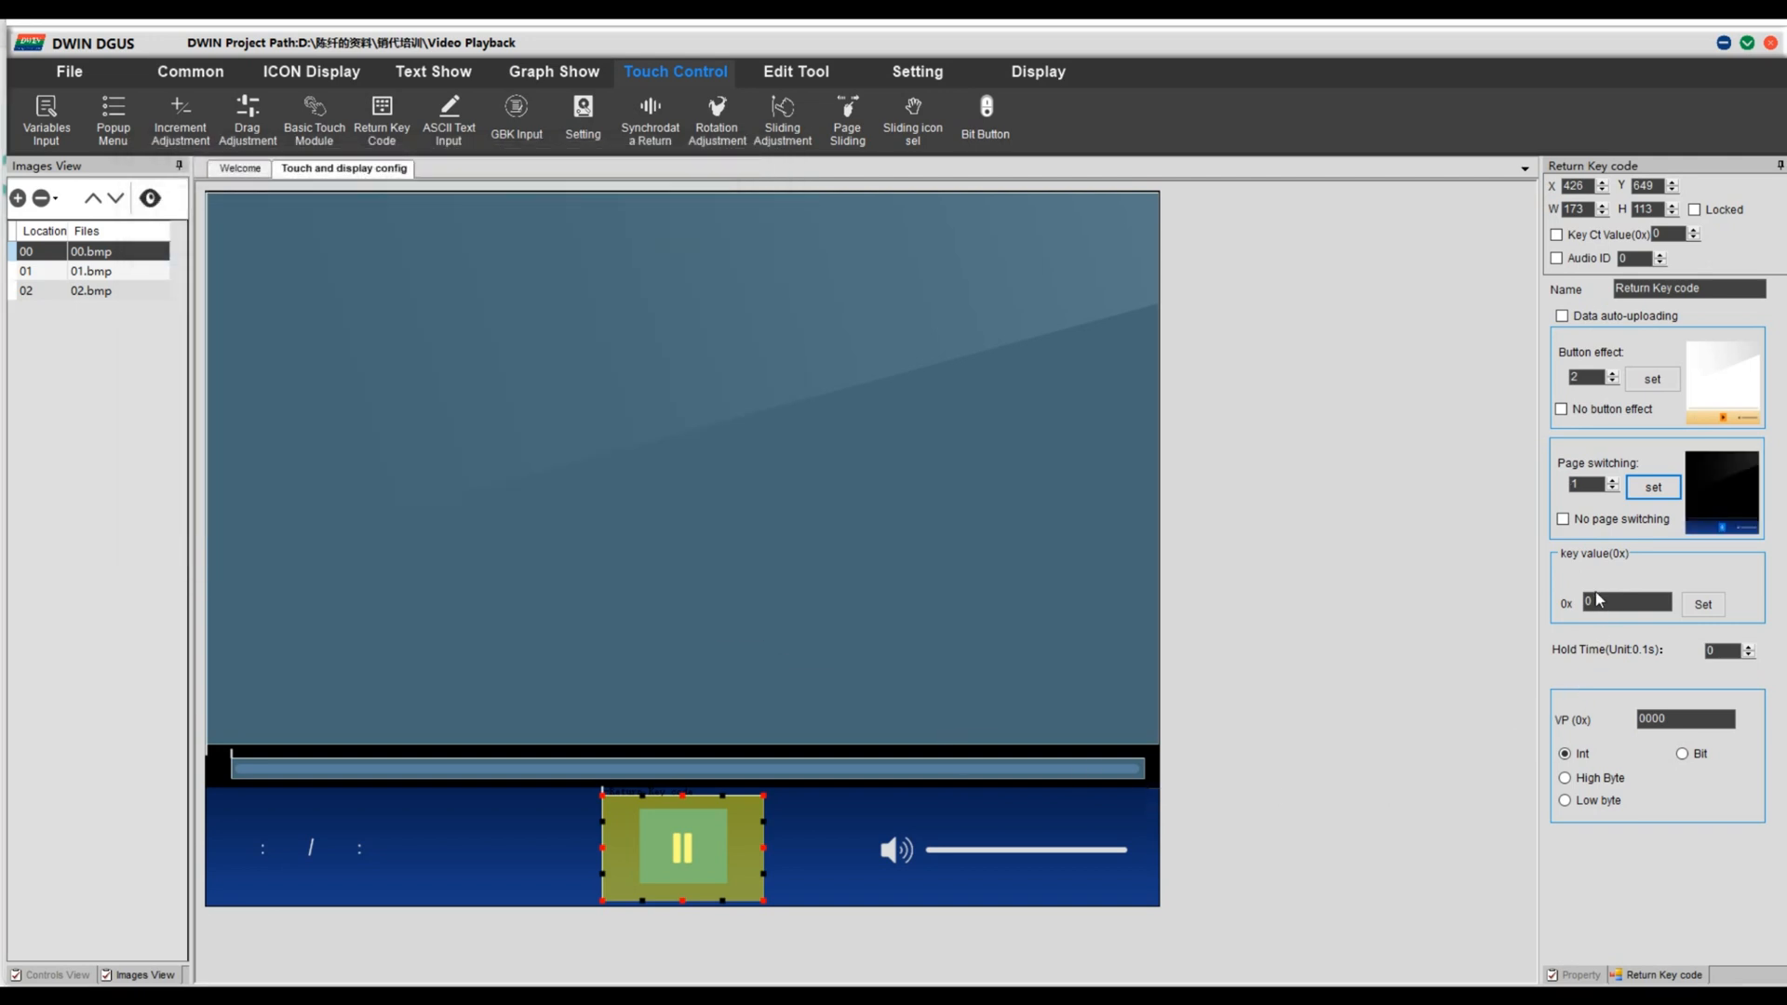
{"action": "left_click", "coordinate": [1594, 604]}
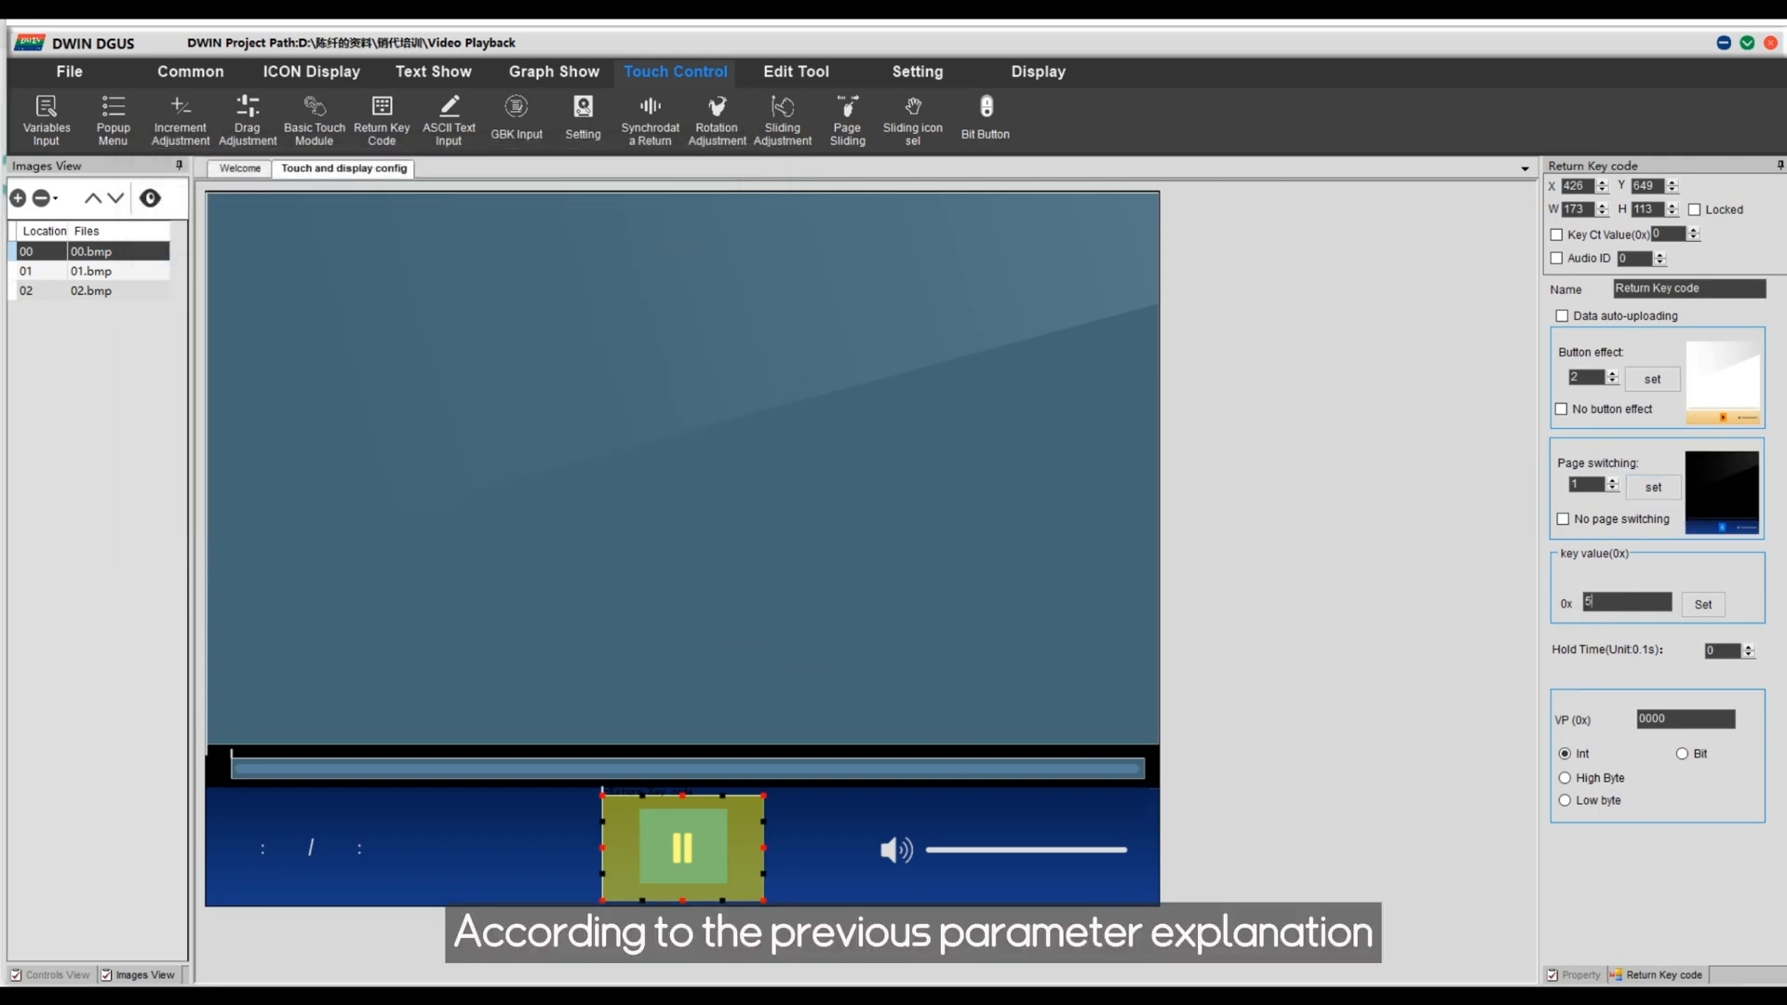
{"action": "type", "text": "5A03"}
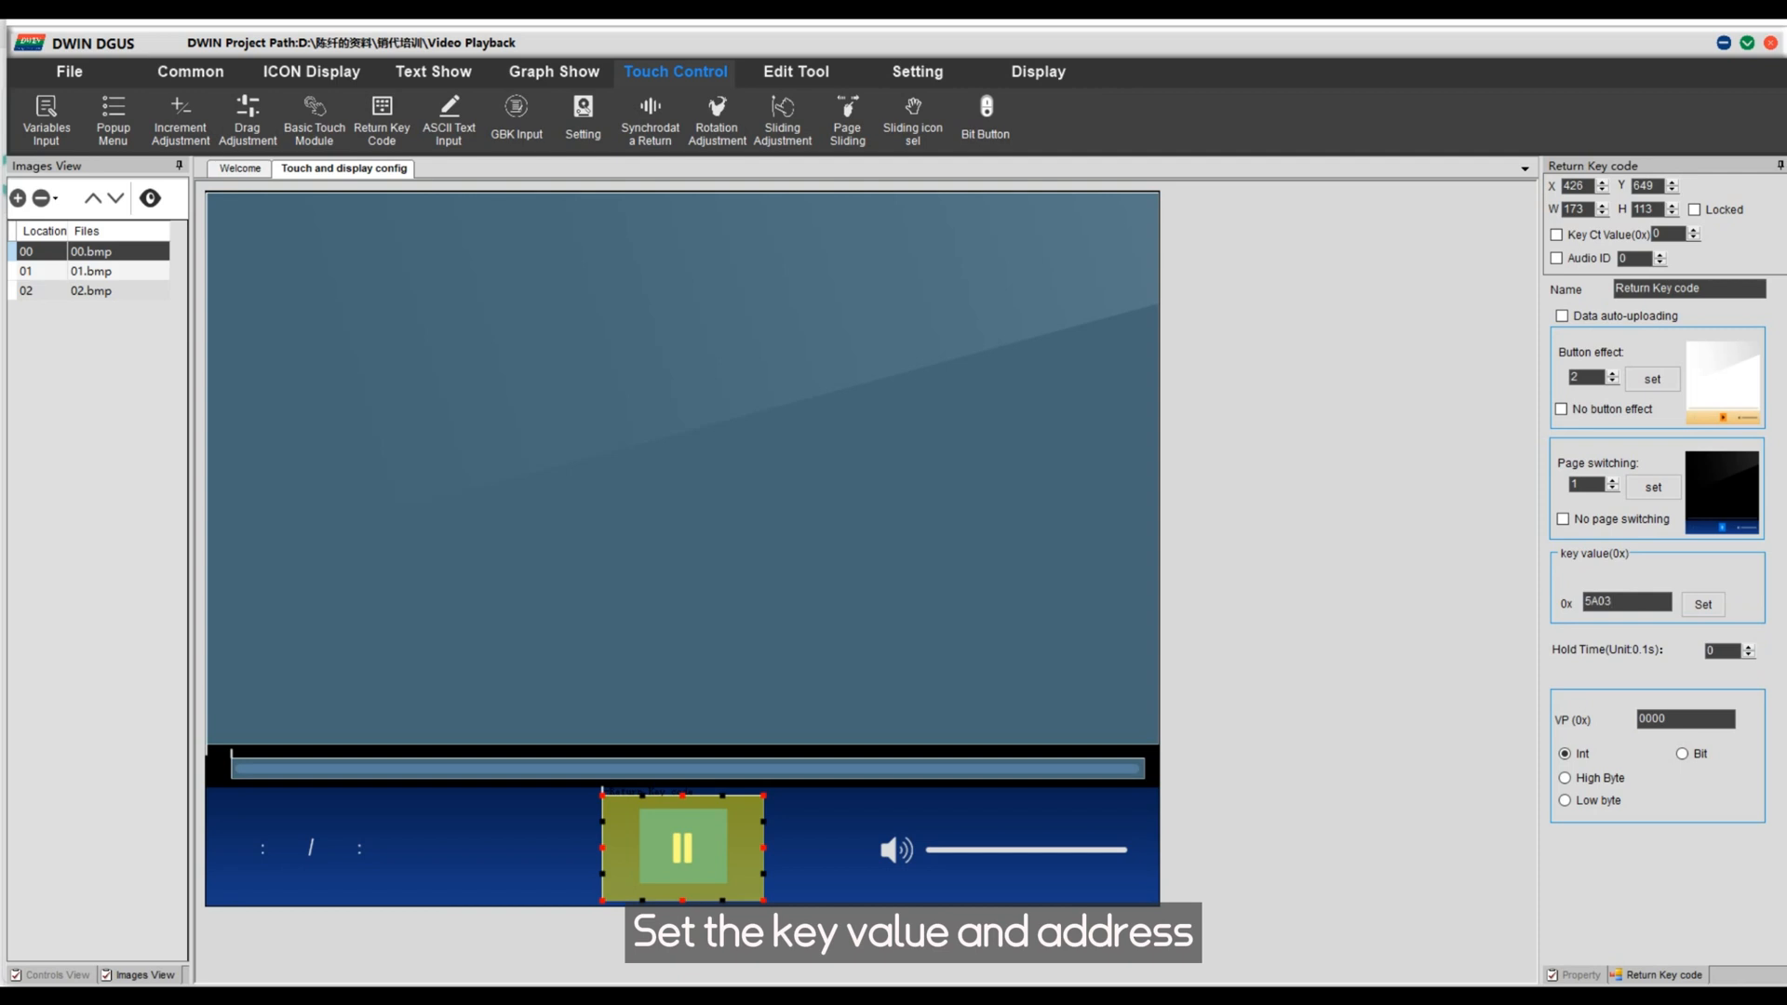
{"action": "double_click", "coordinate": [1684, 720]}
{"action": "type", "text": "1"}
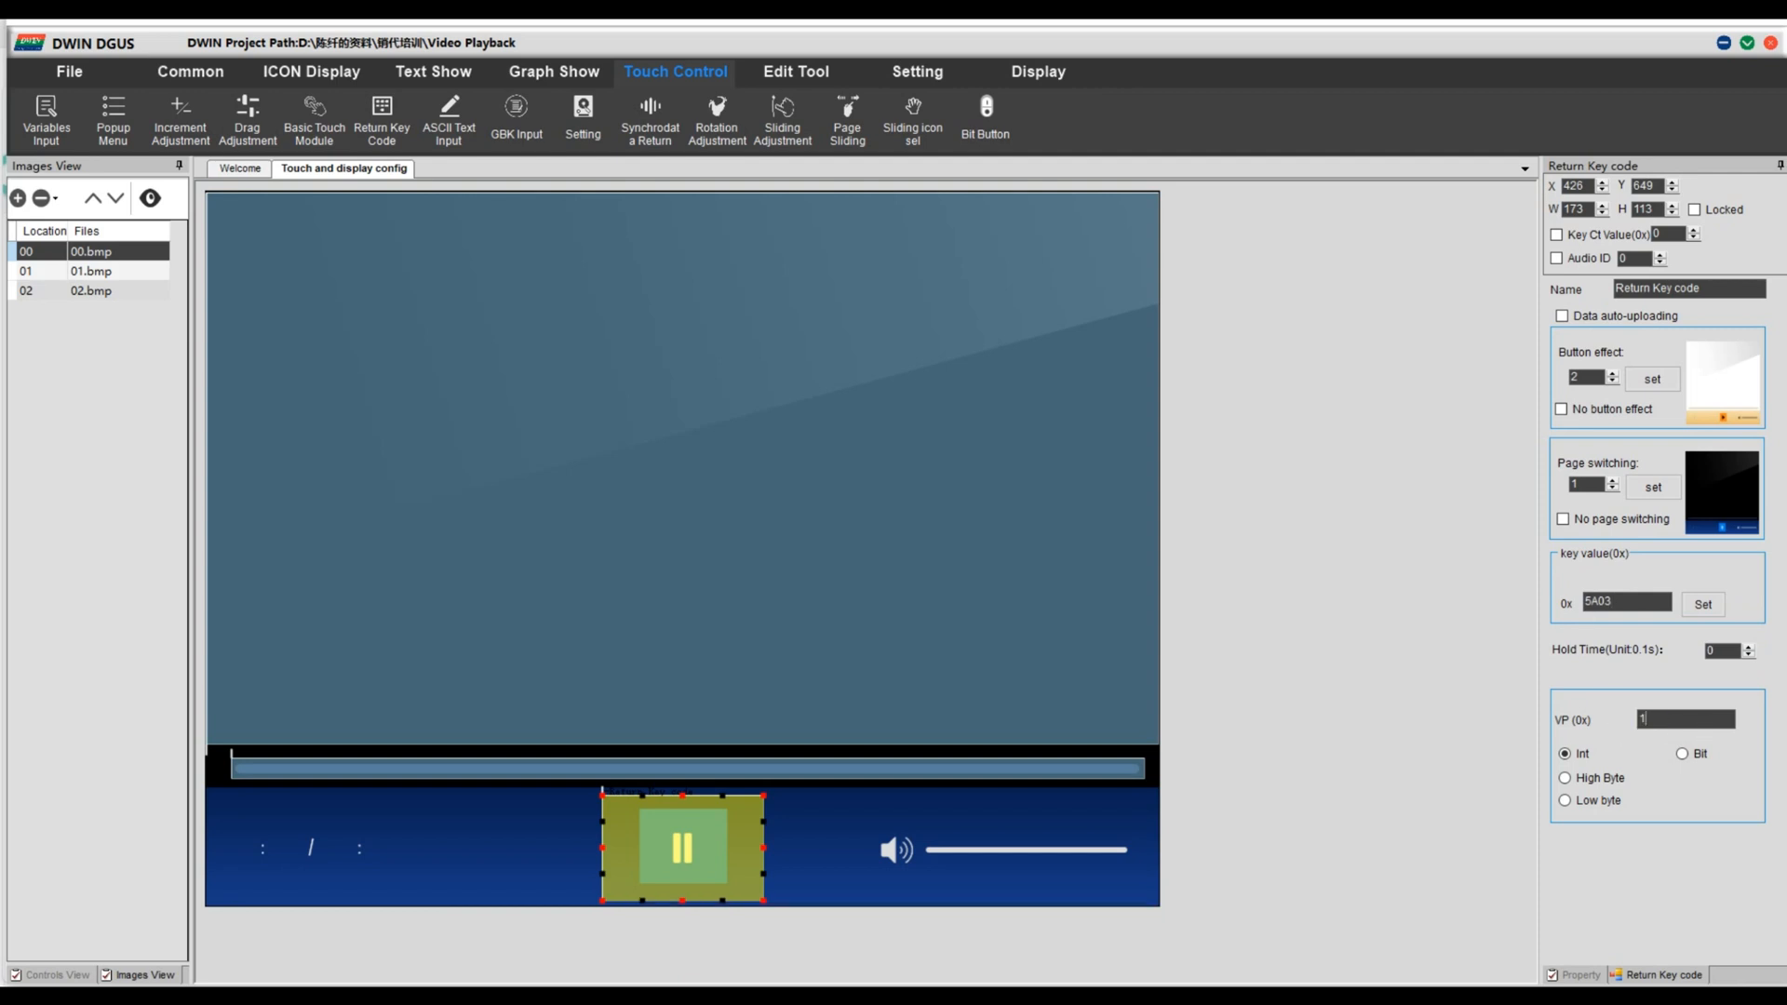
Step: Place a variable icon over the pause button at VP 1002 using icon file 15.icl
{"action": "left_click", "coordinate": [310, 71]}
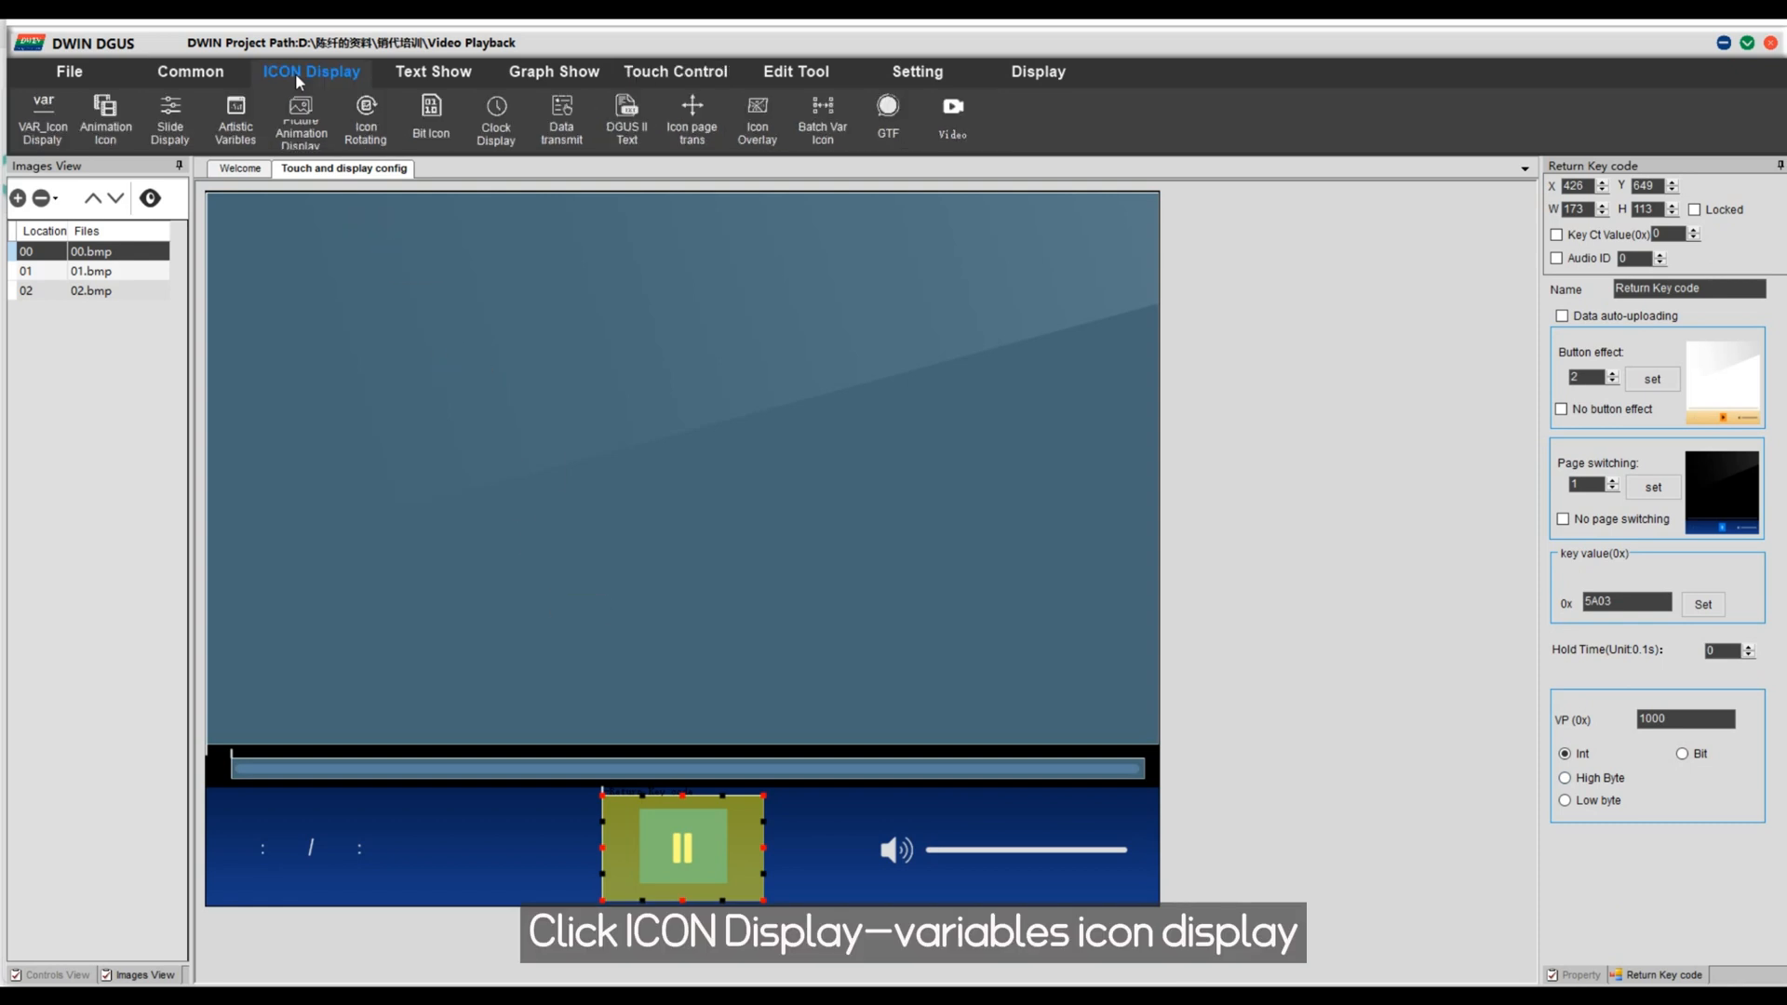
{"action": "left_click", "coordinate": [237, 119]}
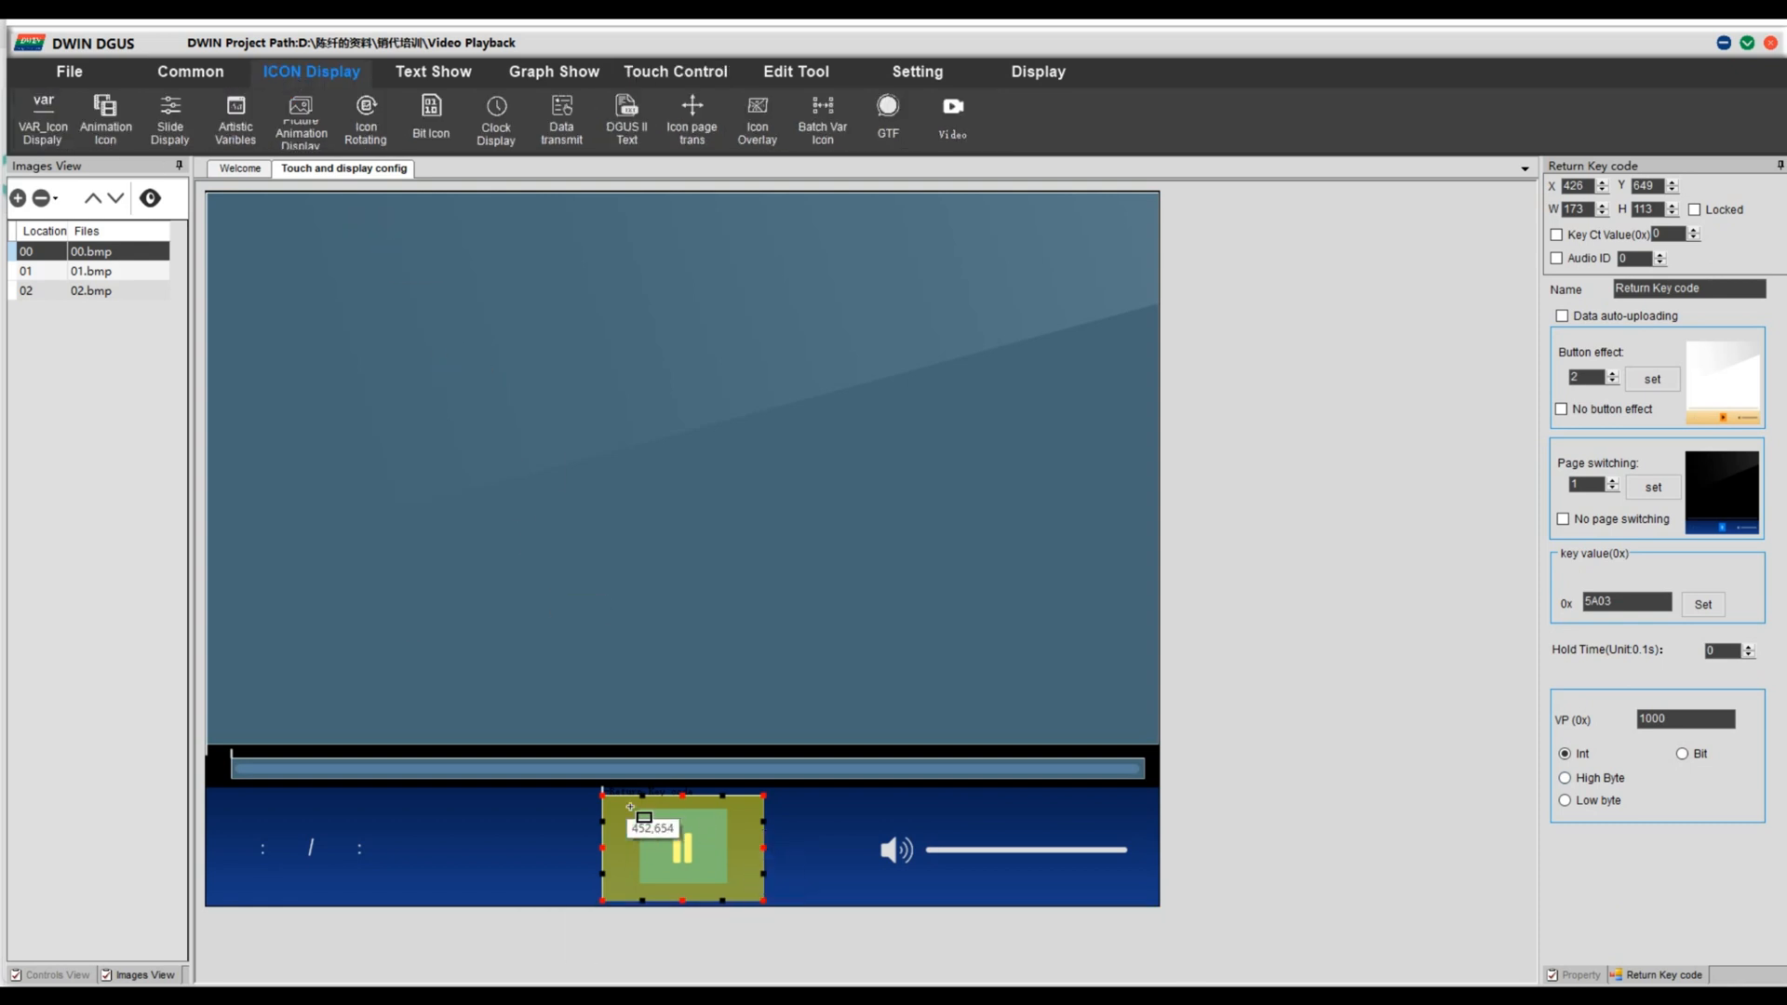
{"action": "left_click_drag", "start_coordinate": [639, 816], "coordinate": [732, 894]}
{"action": "type", "text": "1"}
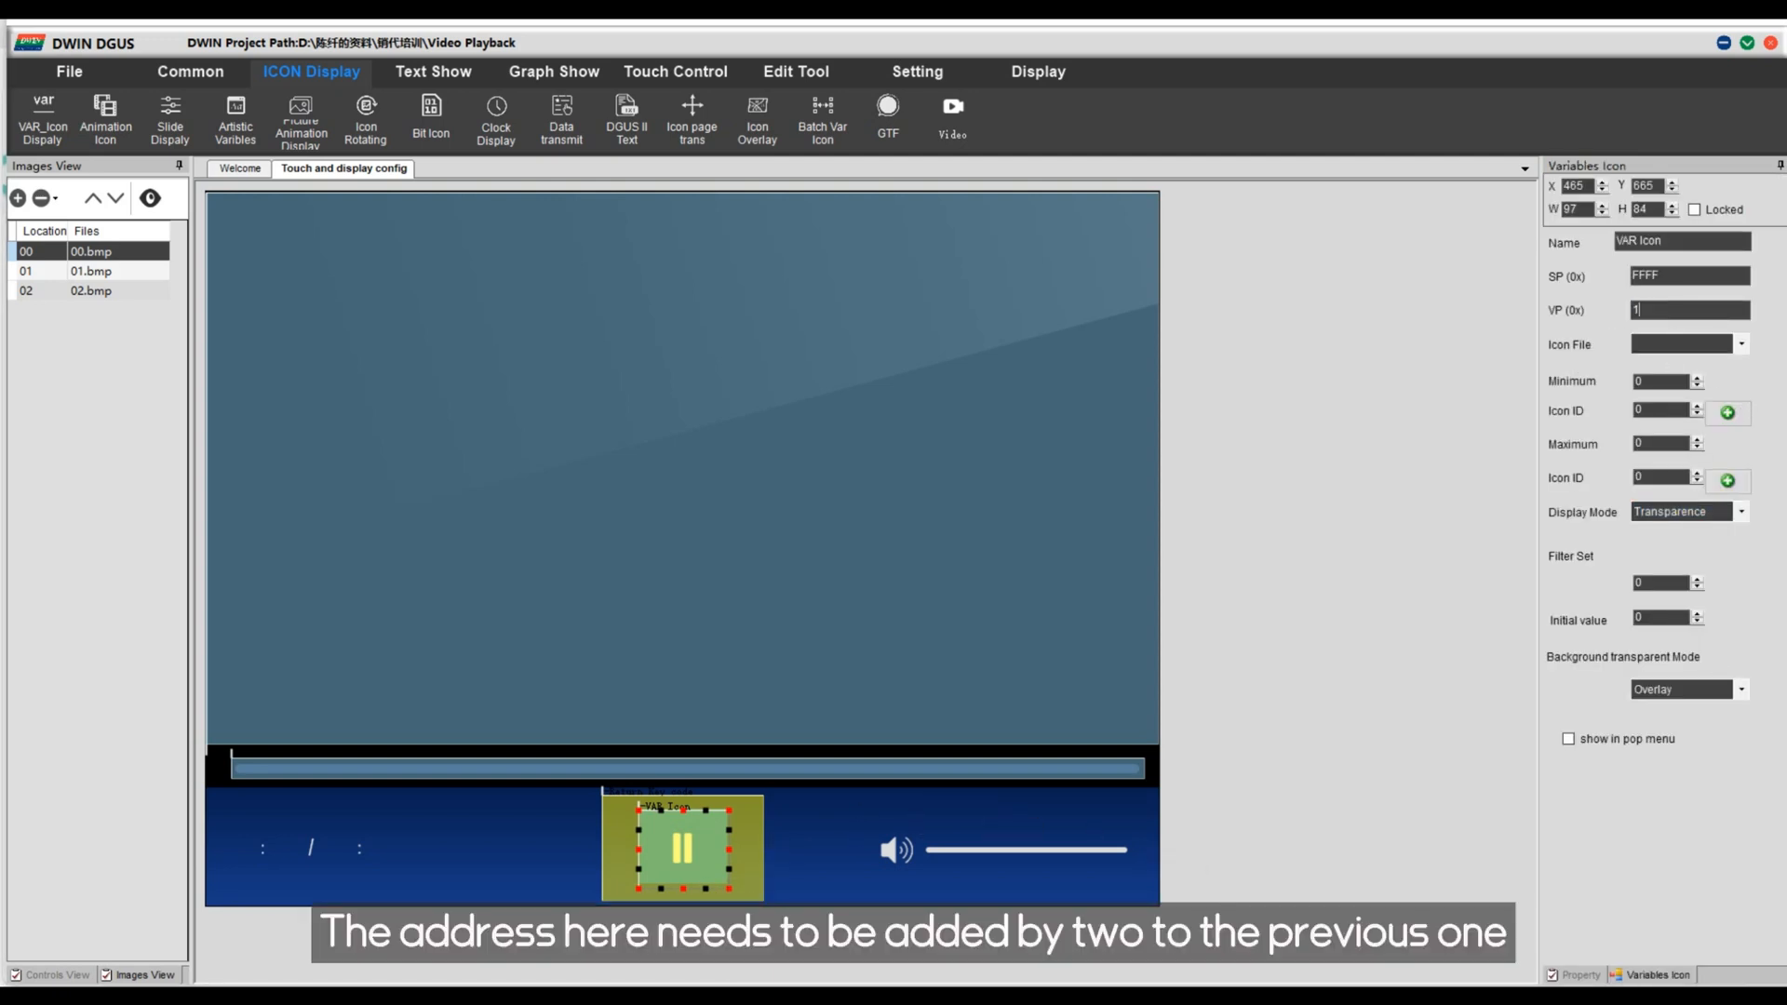
{"action": "type", "text": "002"}
{"action": "left_click", "coordinate": [1741, 344]}
{"action": "left_click", "coordinate": [1653, 379]}
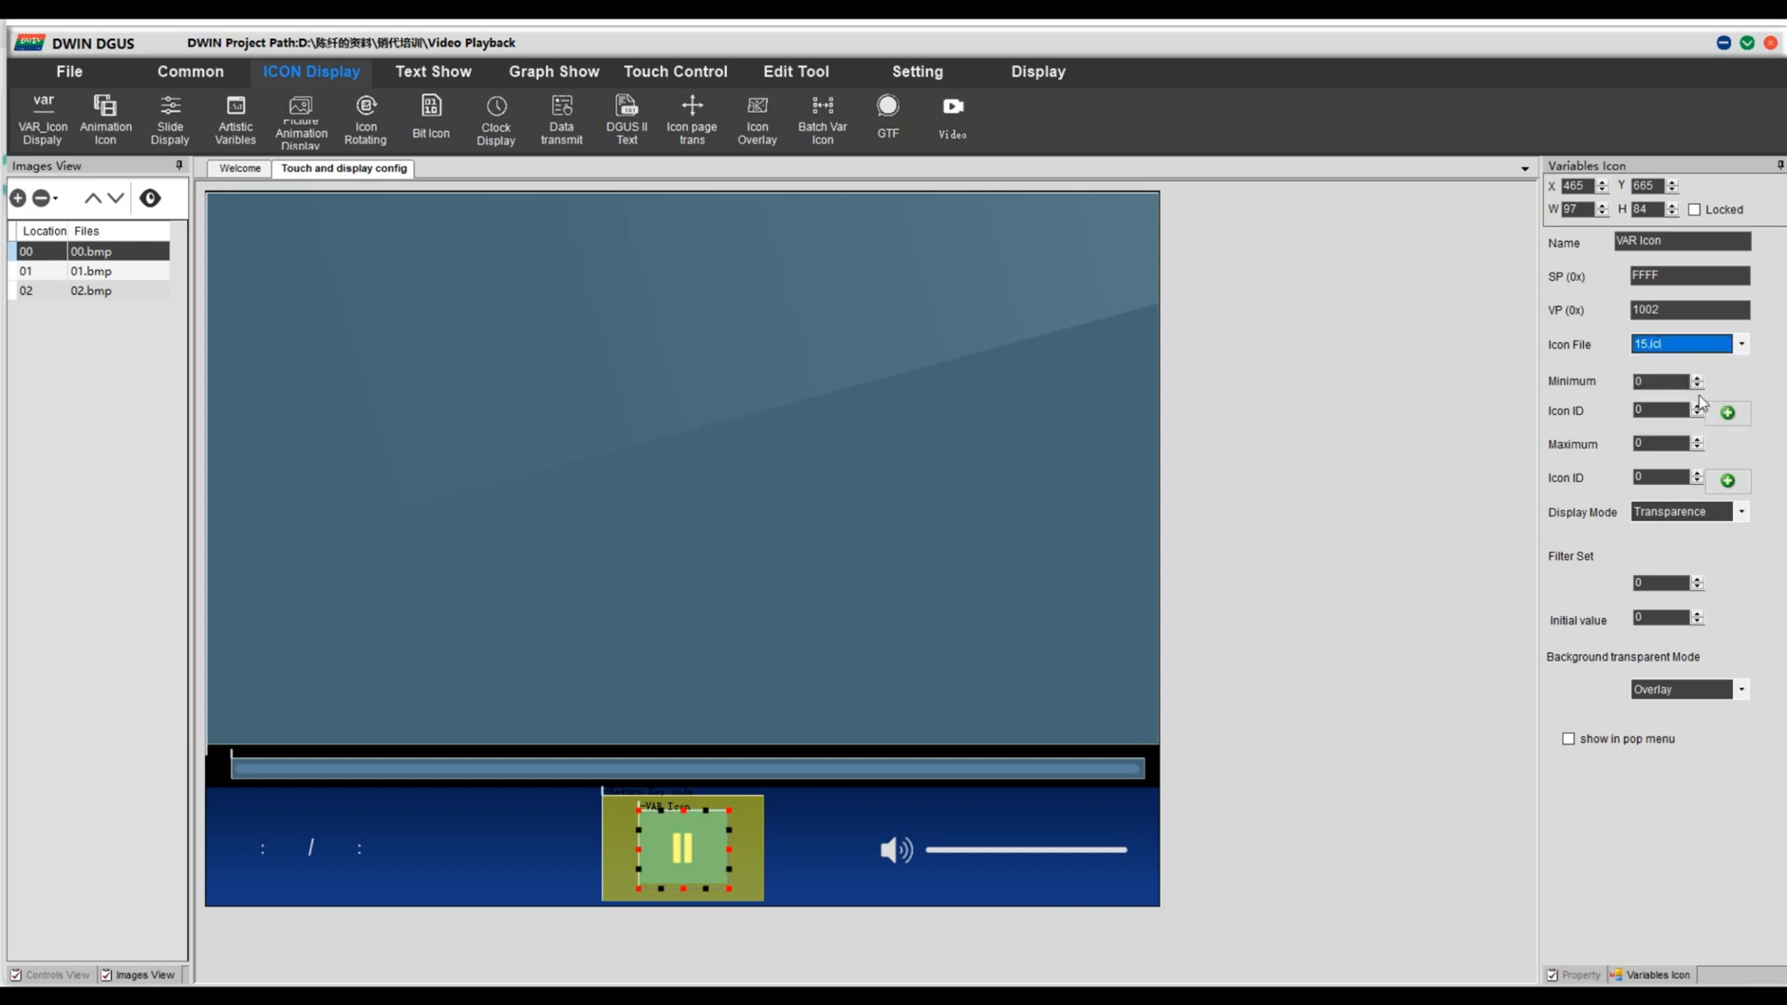
Step: Assign the play icon 0 to the minimum, pause icon 1 to the maximum, and show background
{"action": "left_click", "coordinate": [1727, 411]}
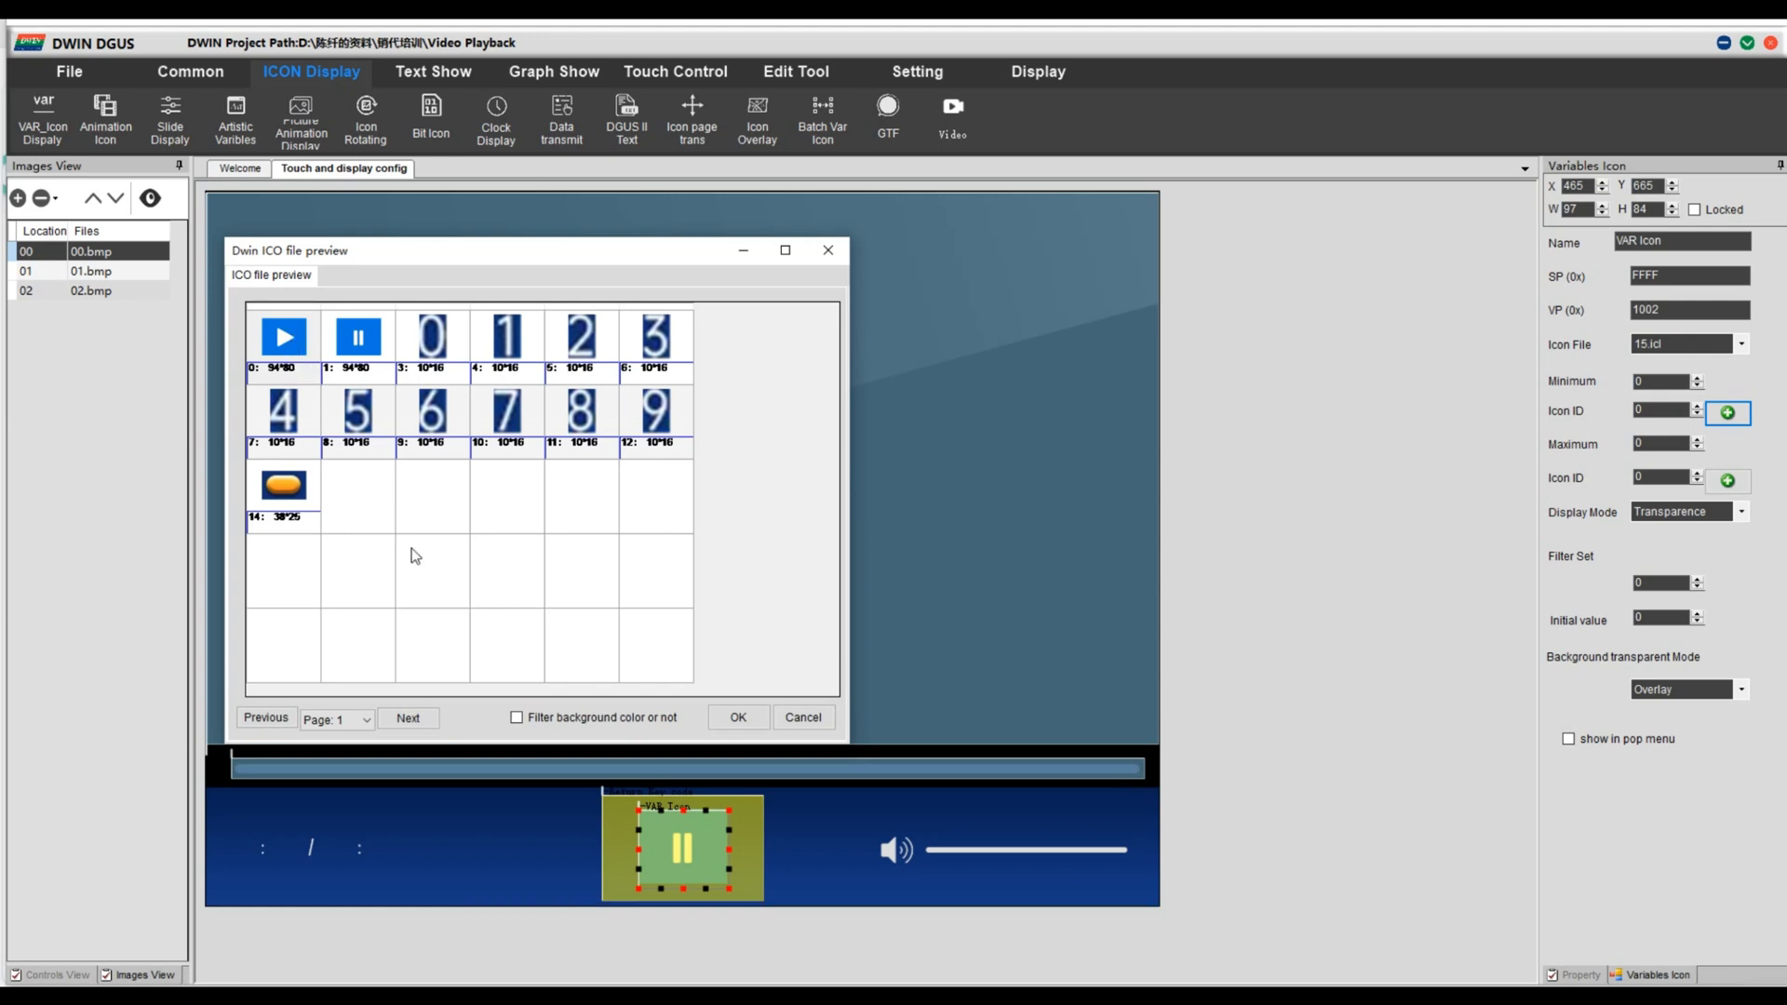
{"action": "left_click", "coordinate": [737, 718]}
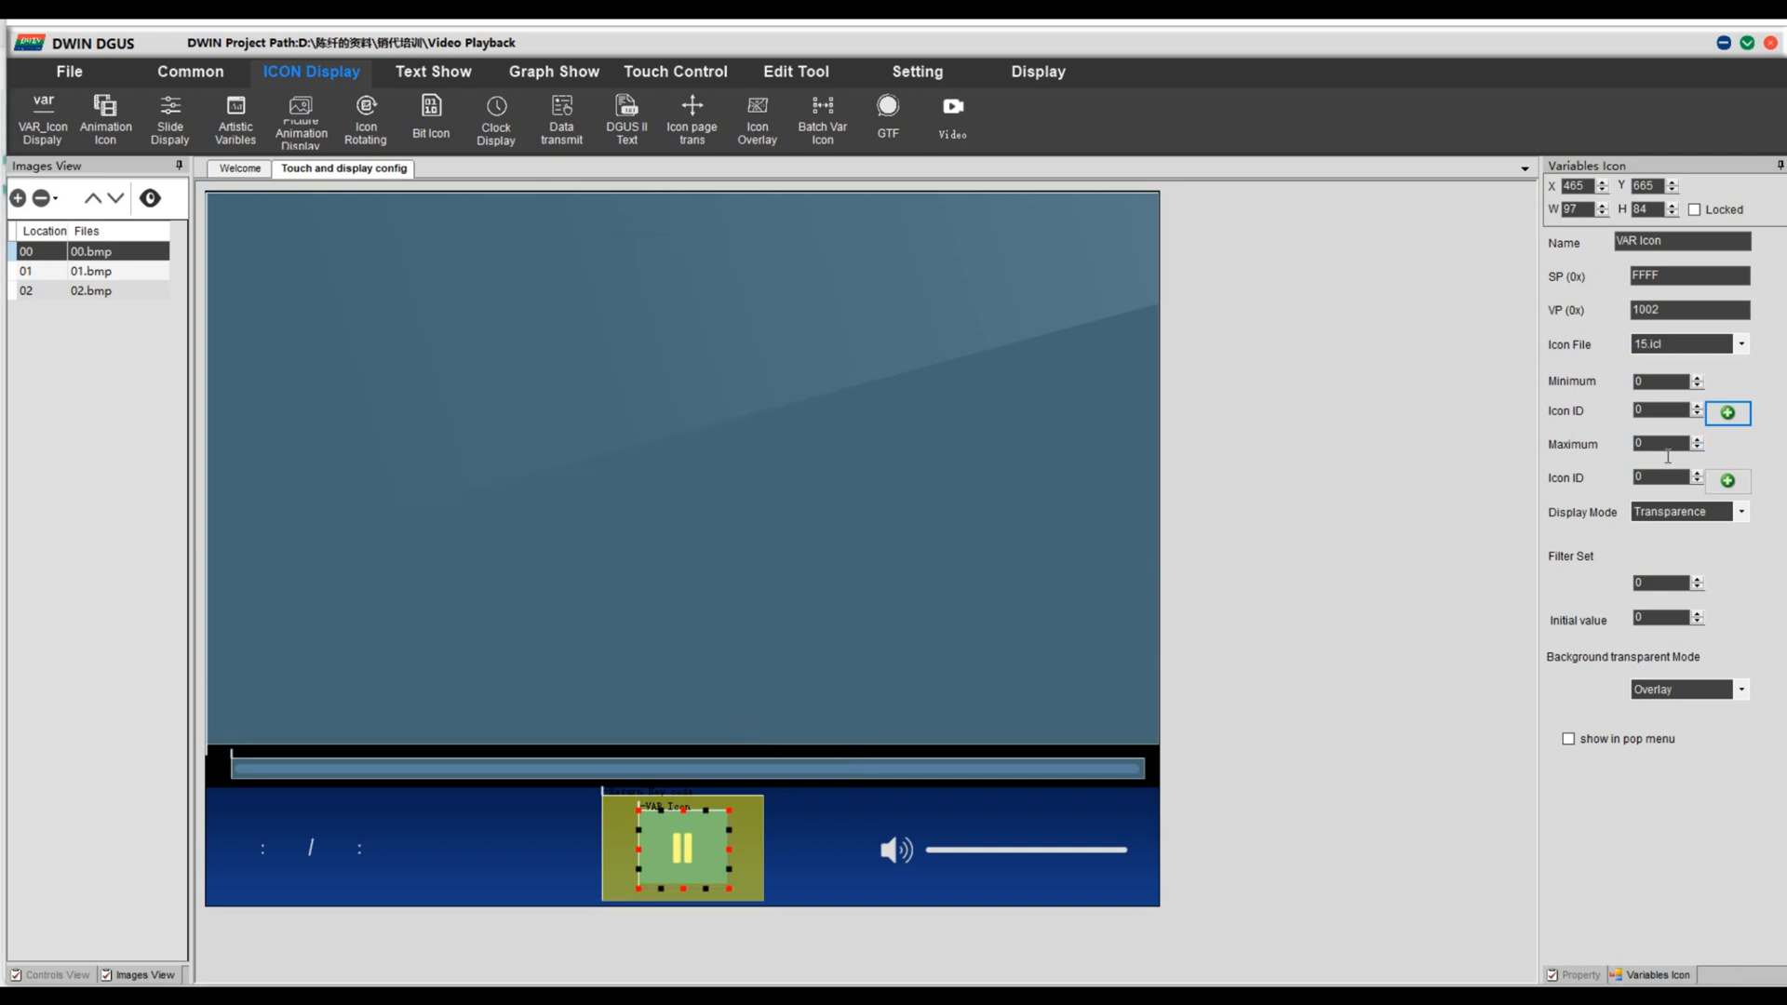
{"action": "left_click", "coordinate": [1658, 444]}
{"action": "type", "text": "256"}
{"action": "left_click", "coordinate": [1729, 481]}
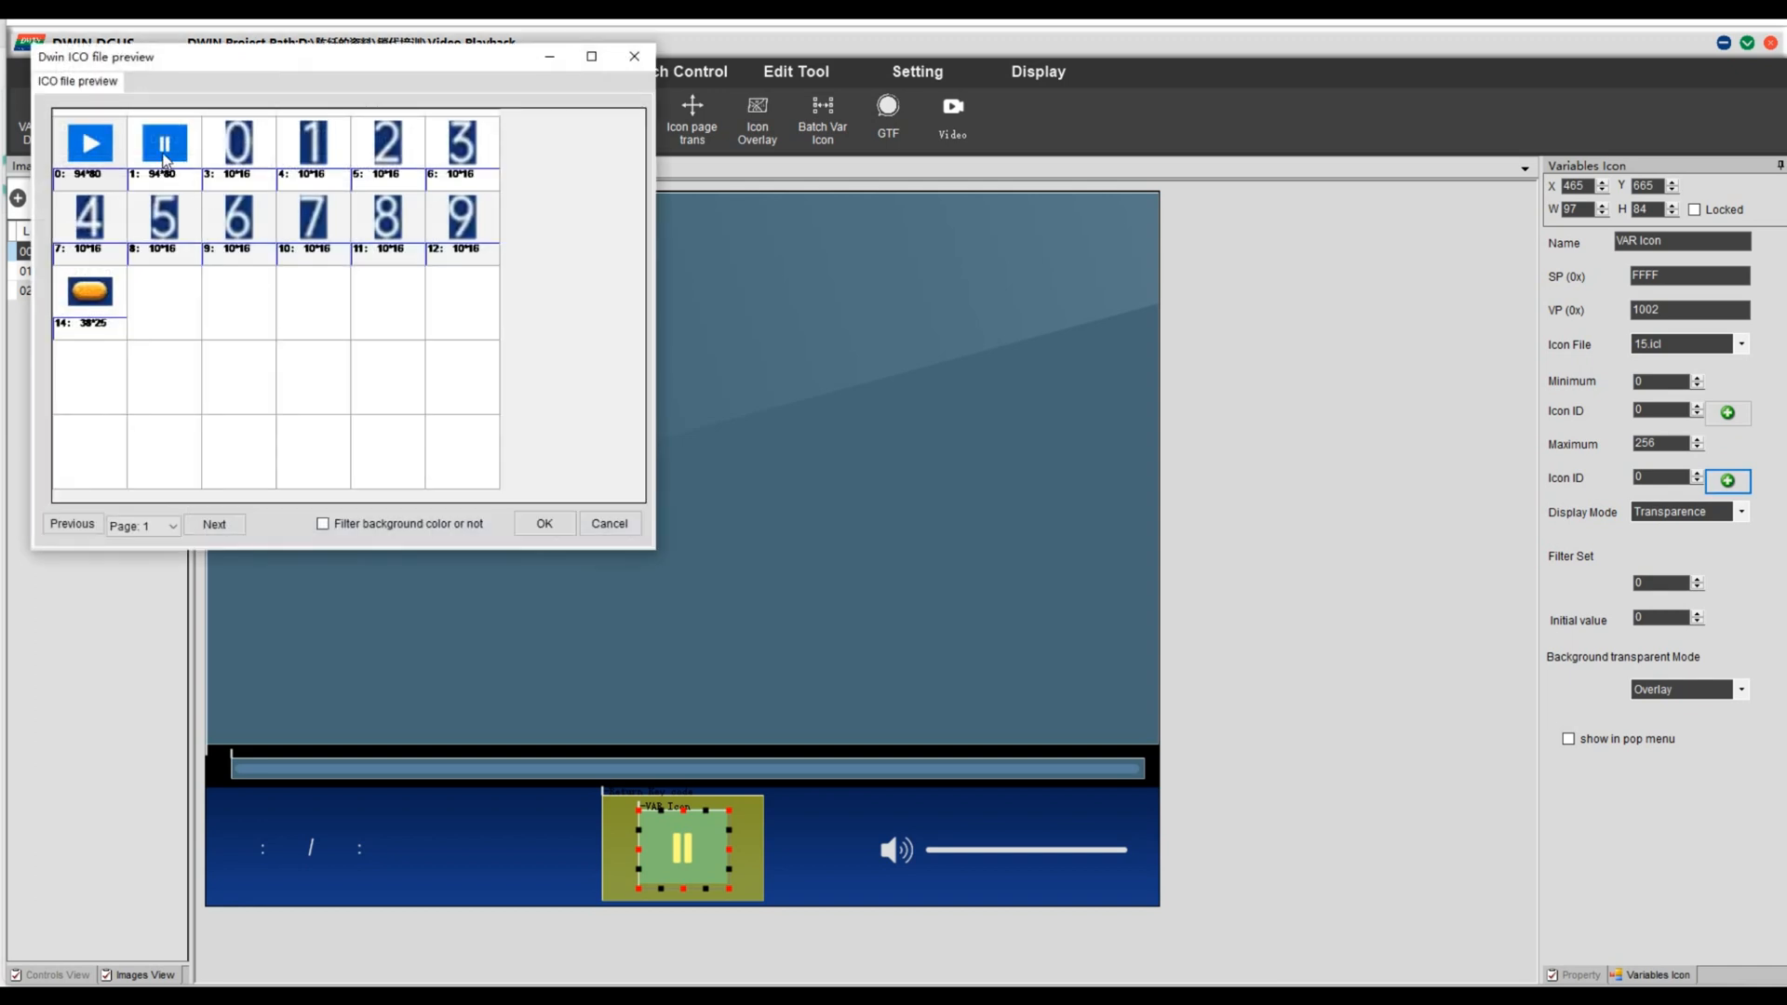
{"action": "left_click", "coordinate": [557, 524]}
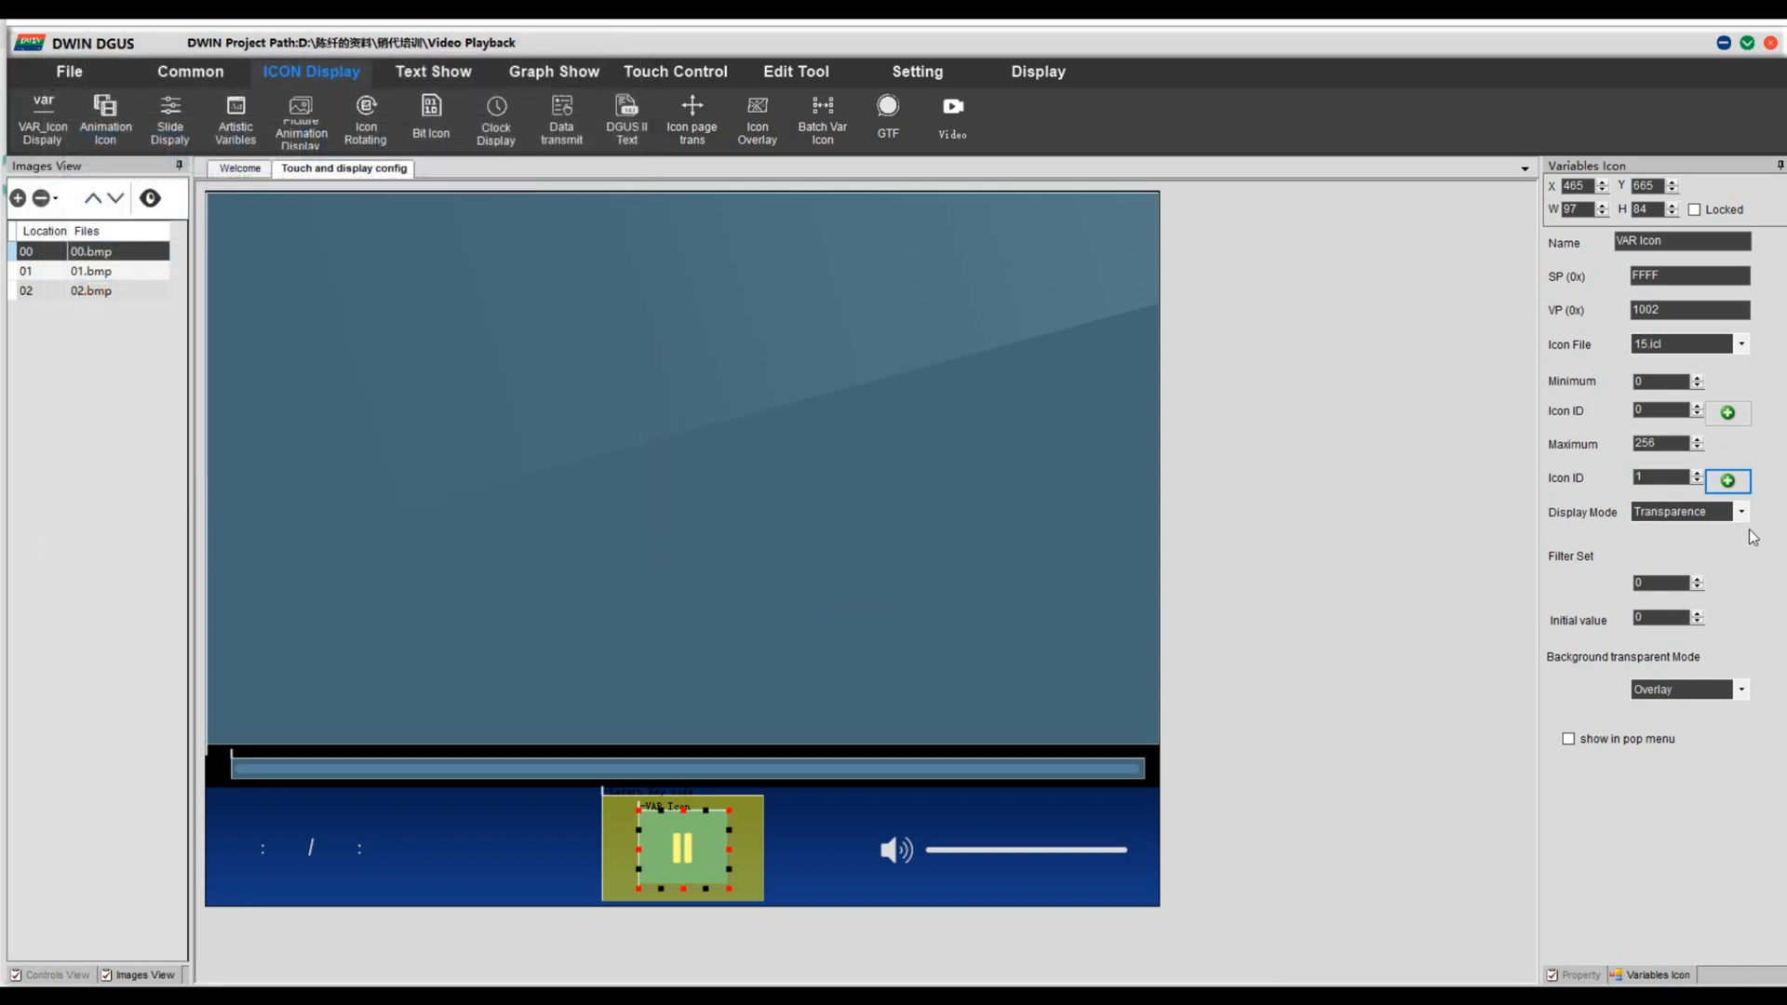
{"action": "left_click", "coordinate": [1741, 513]}
{"action": "left_click", "coordinate": [1684, 545]}
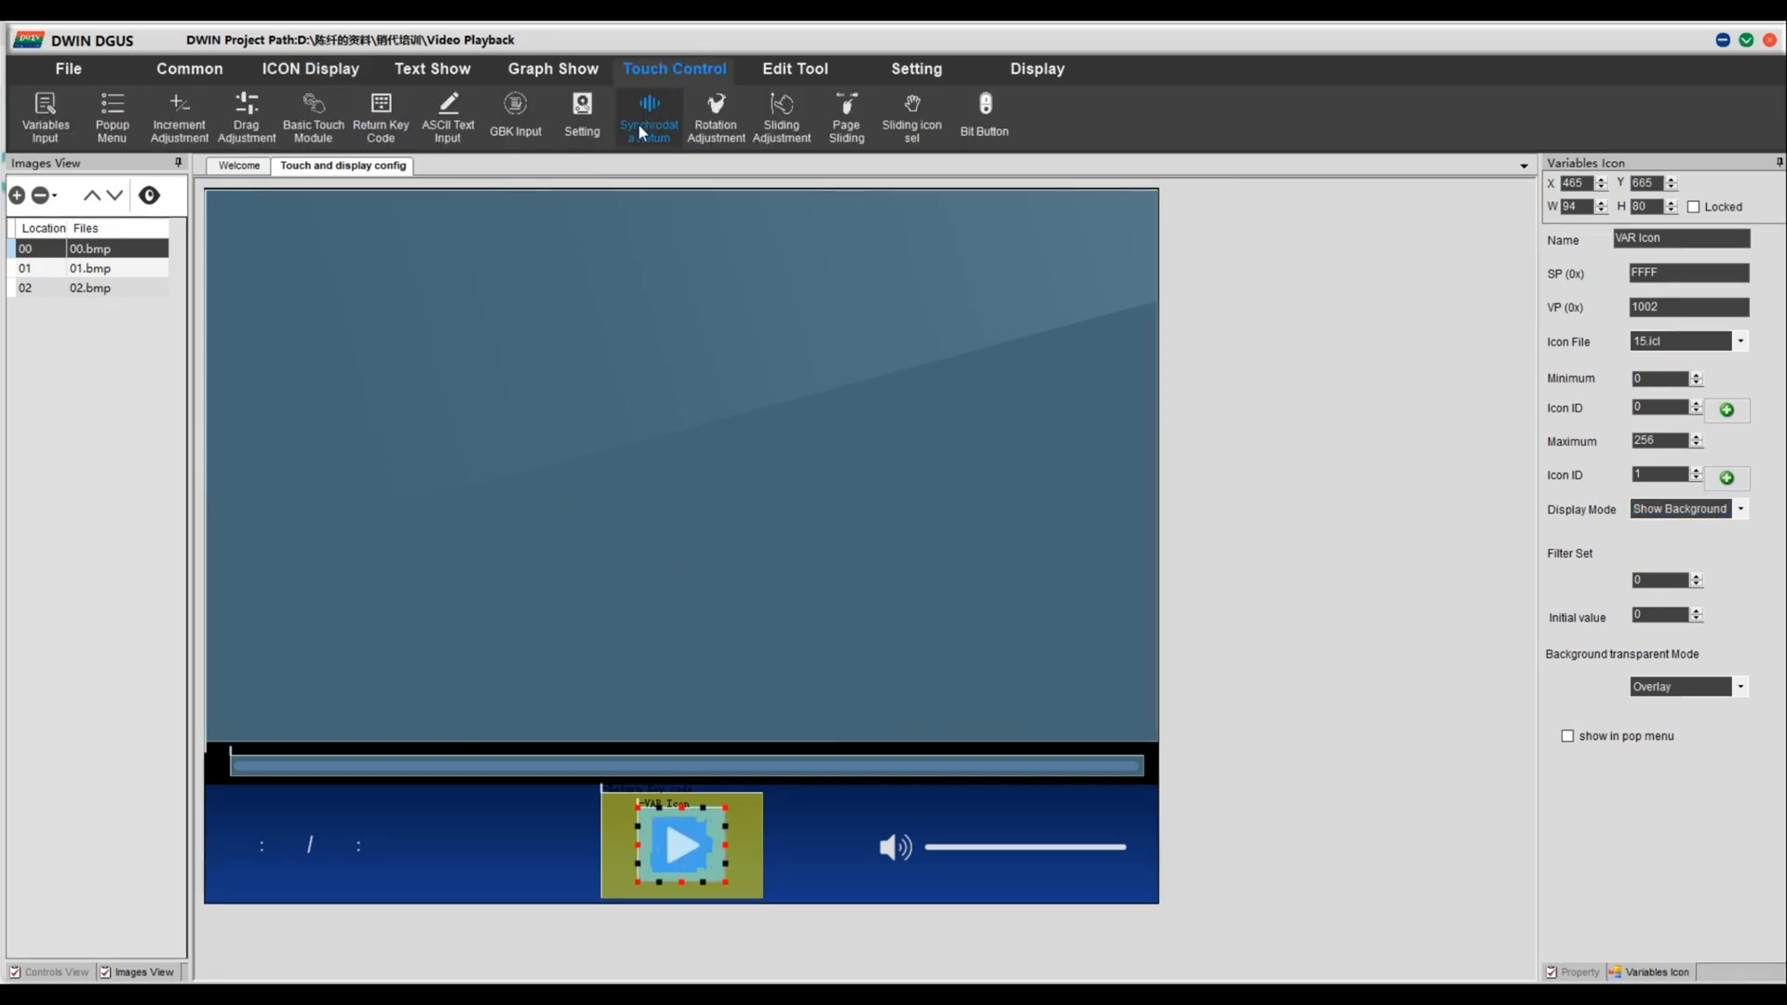
Step: Place a drag-adjustment area over the volume slider with VP 00A1, high-byte return and end value 64
{"action": "left_click", "coordinate": [247, 115]}
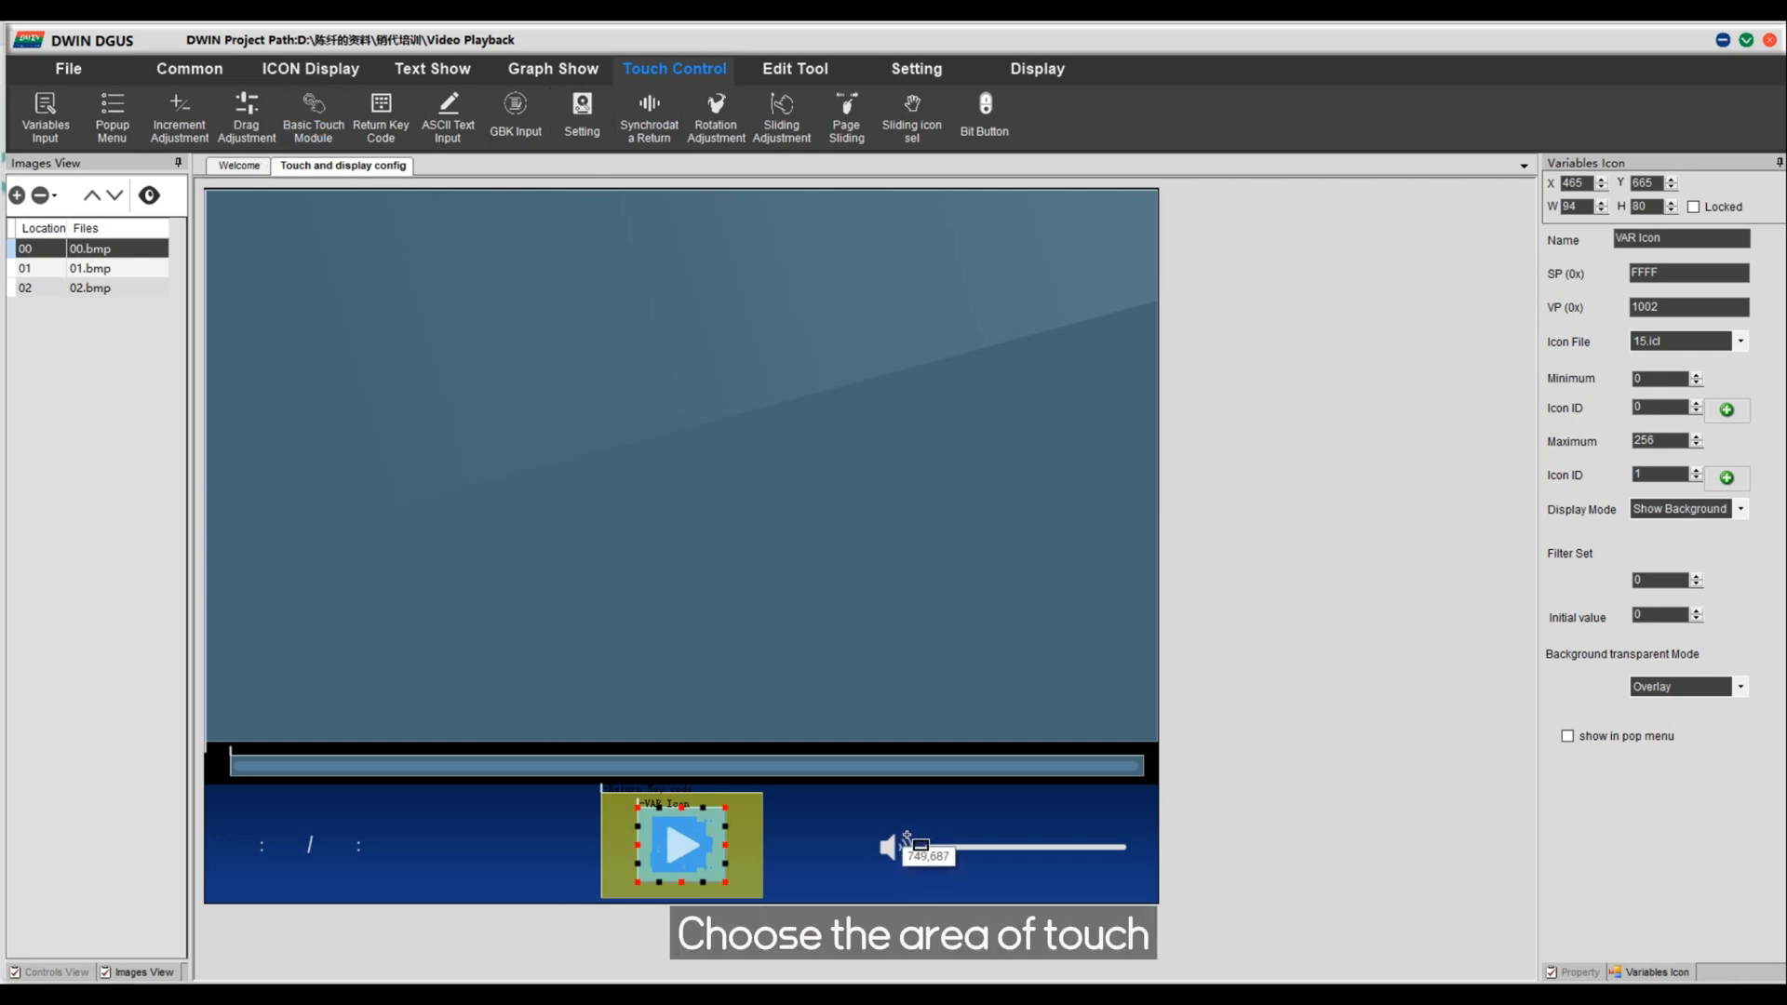
{"action": "left_click_drag", "start_coordinate": [908, 833], "coordinate": [1134, 872]}
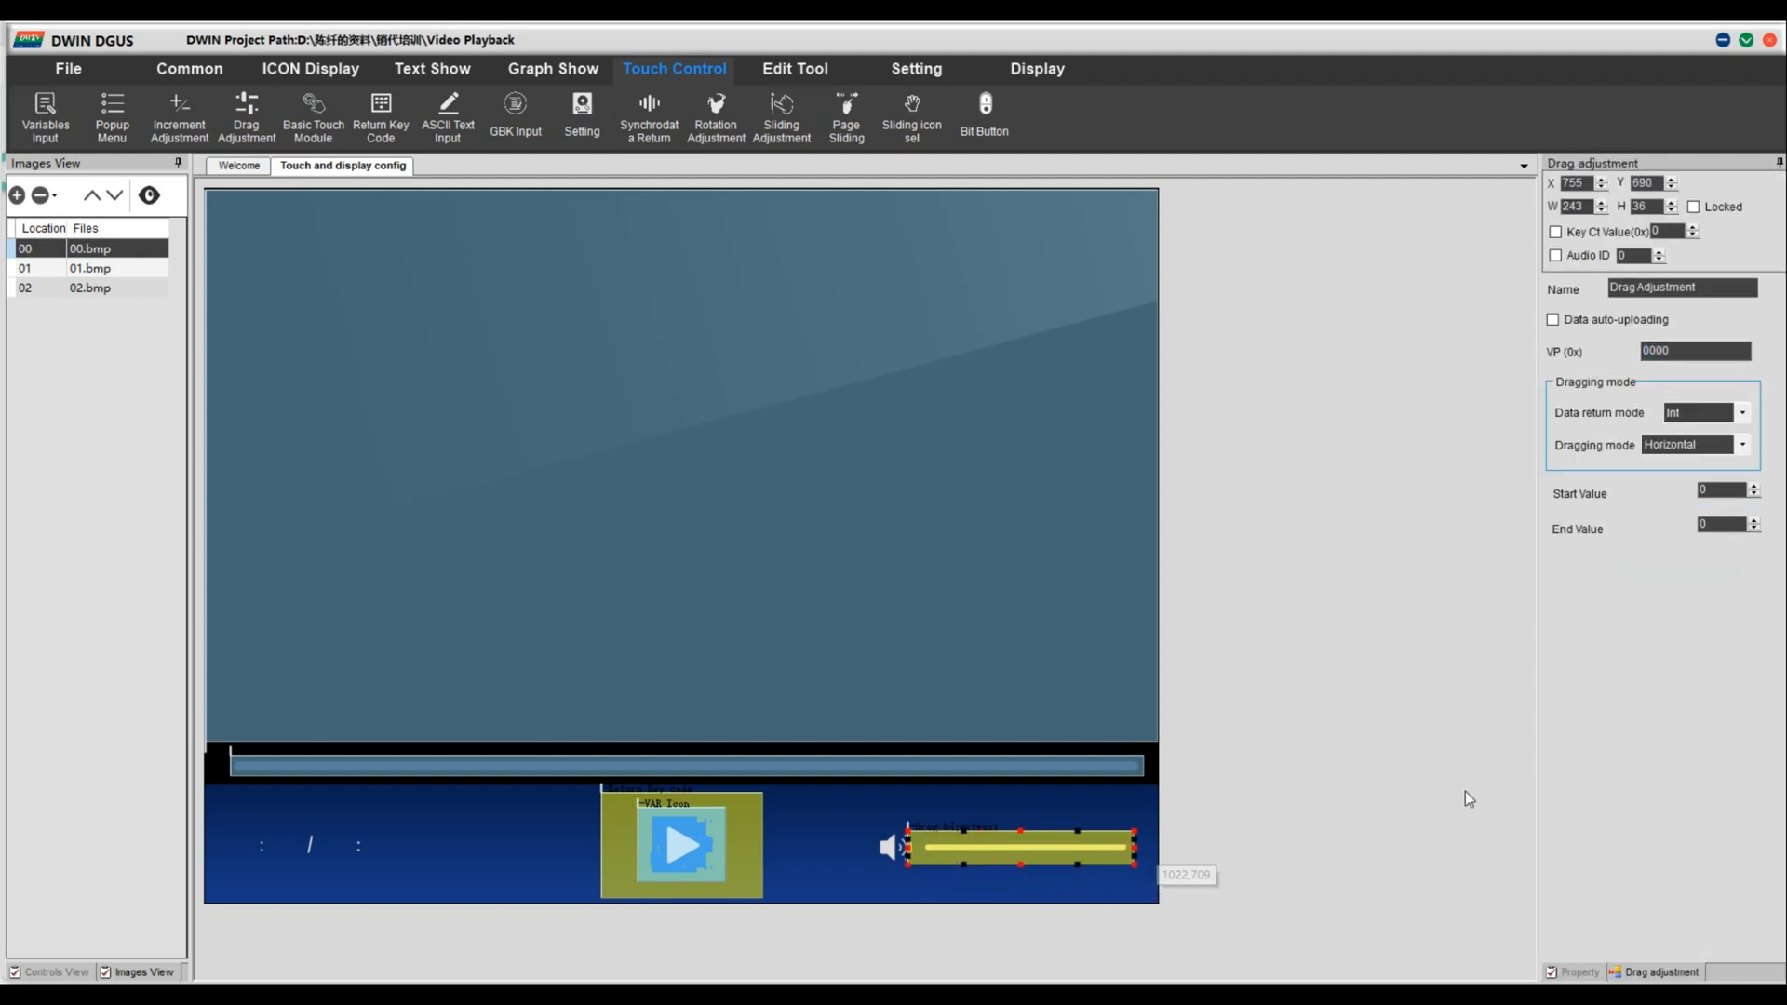
{"action": "left_click_drag", "start_coordinate": [1693, 353], "coordinate": [1633, 361]}
{"action": "type", "text": "0"}
{"action": "left_click", "coordinate": [1744, 412]}
{"action": "left_click", "coordinate": [1697, 450]}
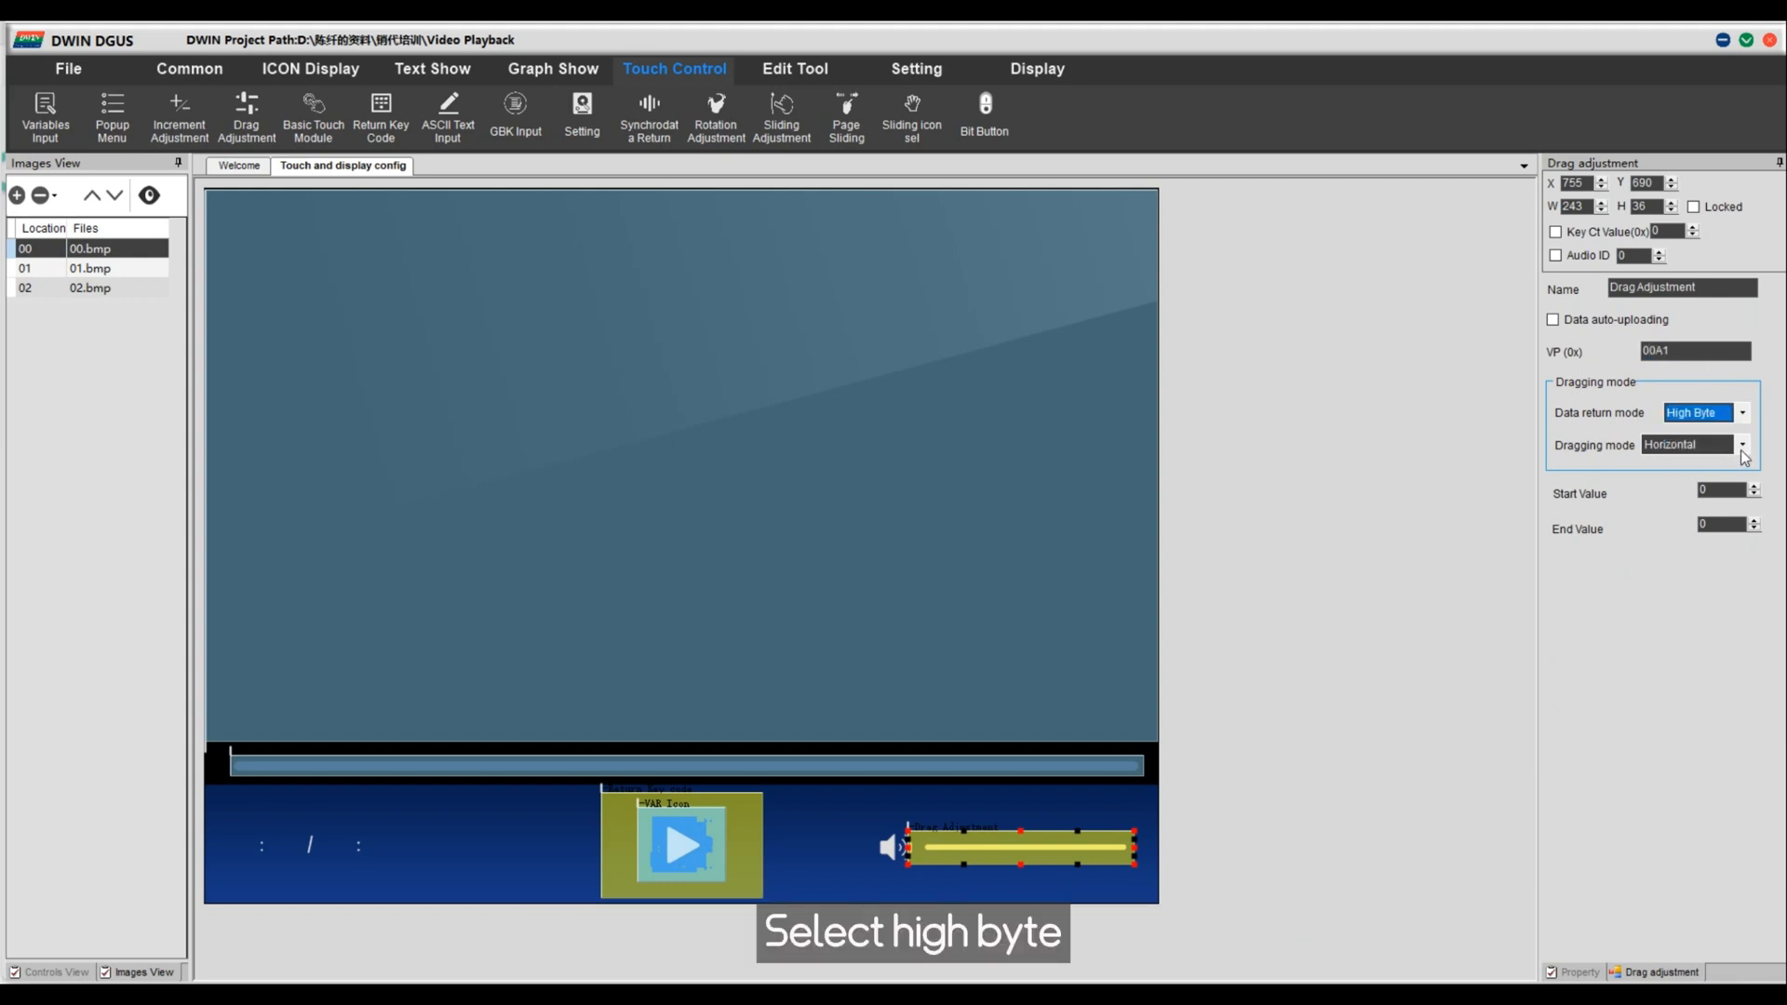
{"action": "double_click", "coordinate": [1704, 527]}
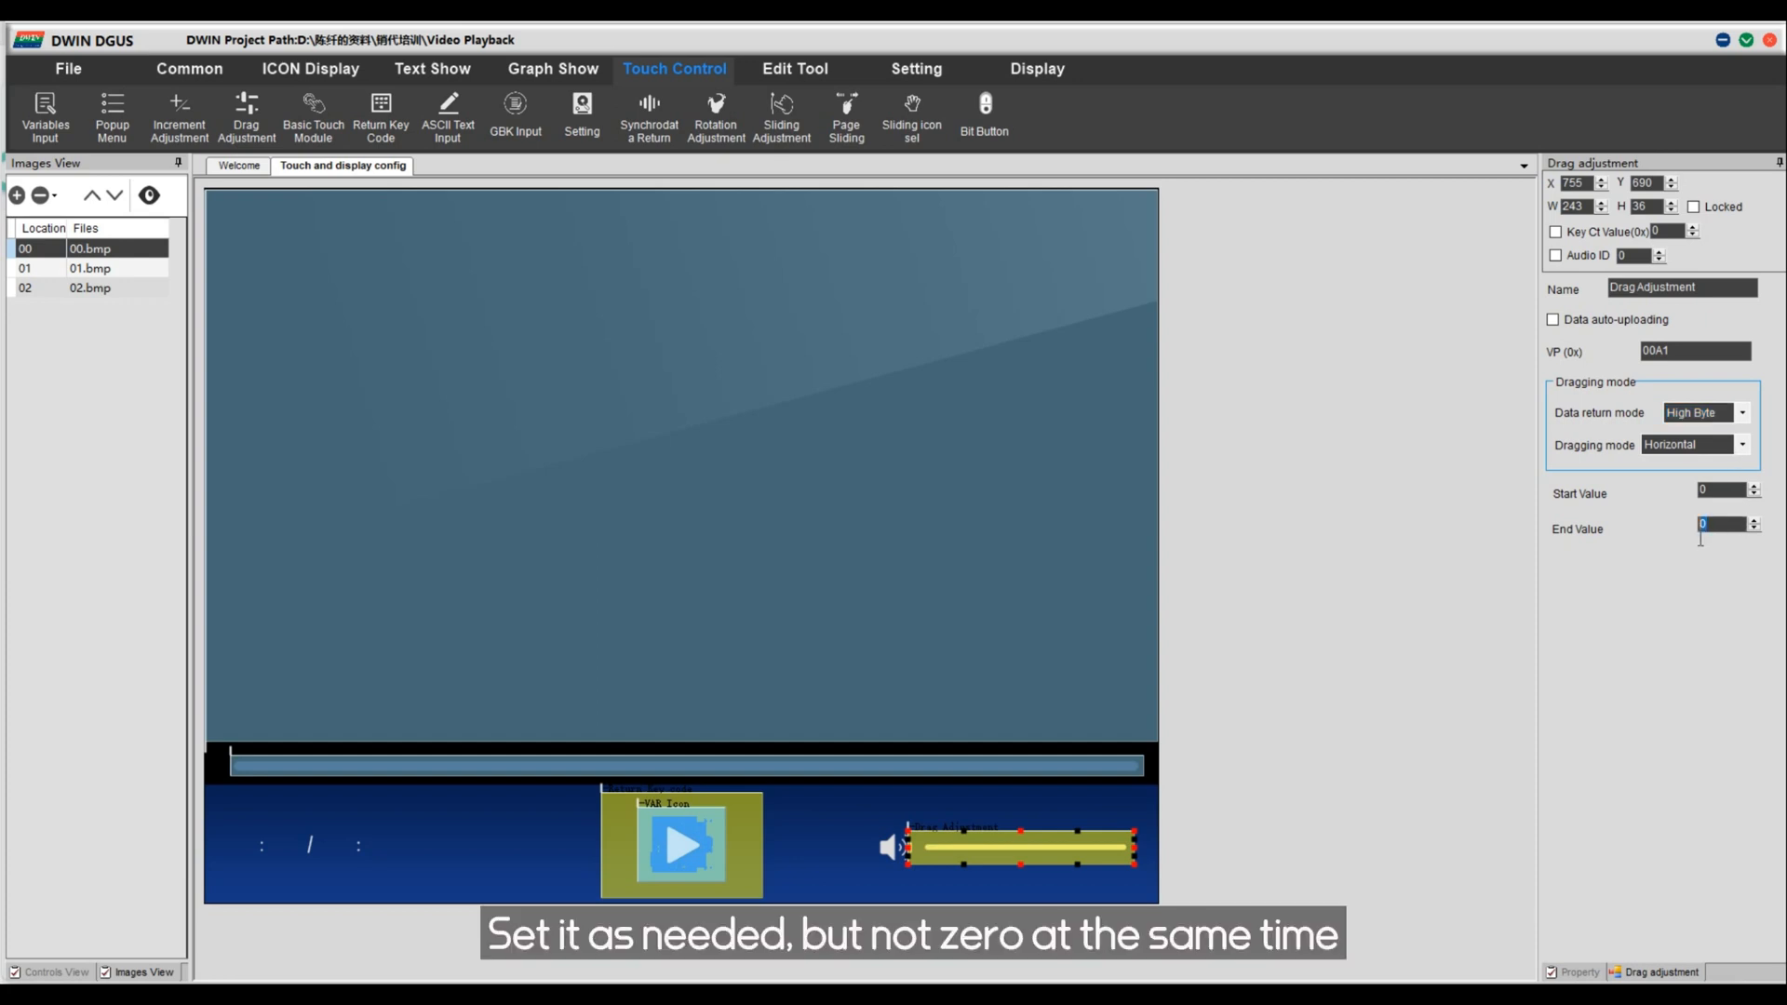
{"action": "type", "text": "64"}
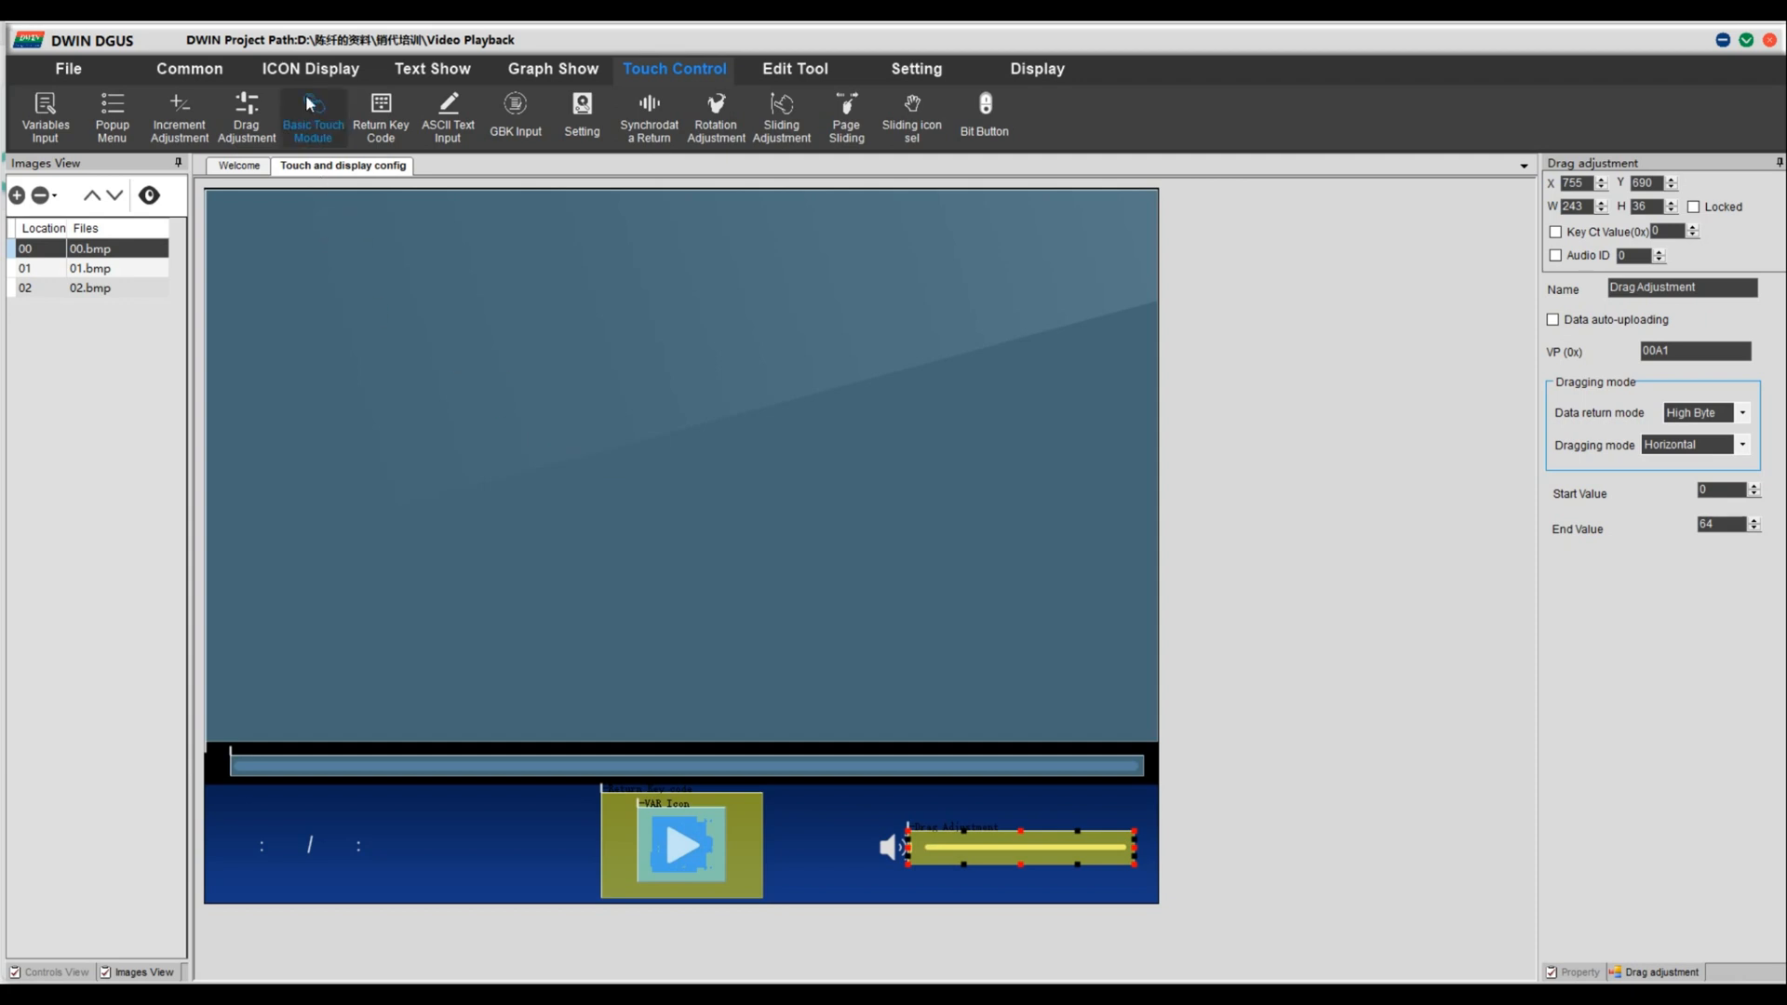
Step: Place a slider display over the volume bar sharing address 00A1 with terminal value 64
{"action": "left_click", "coordinate": [303, 68]}
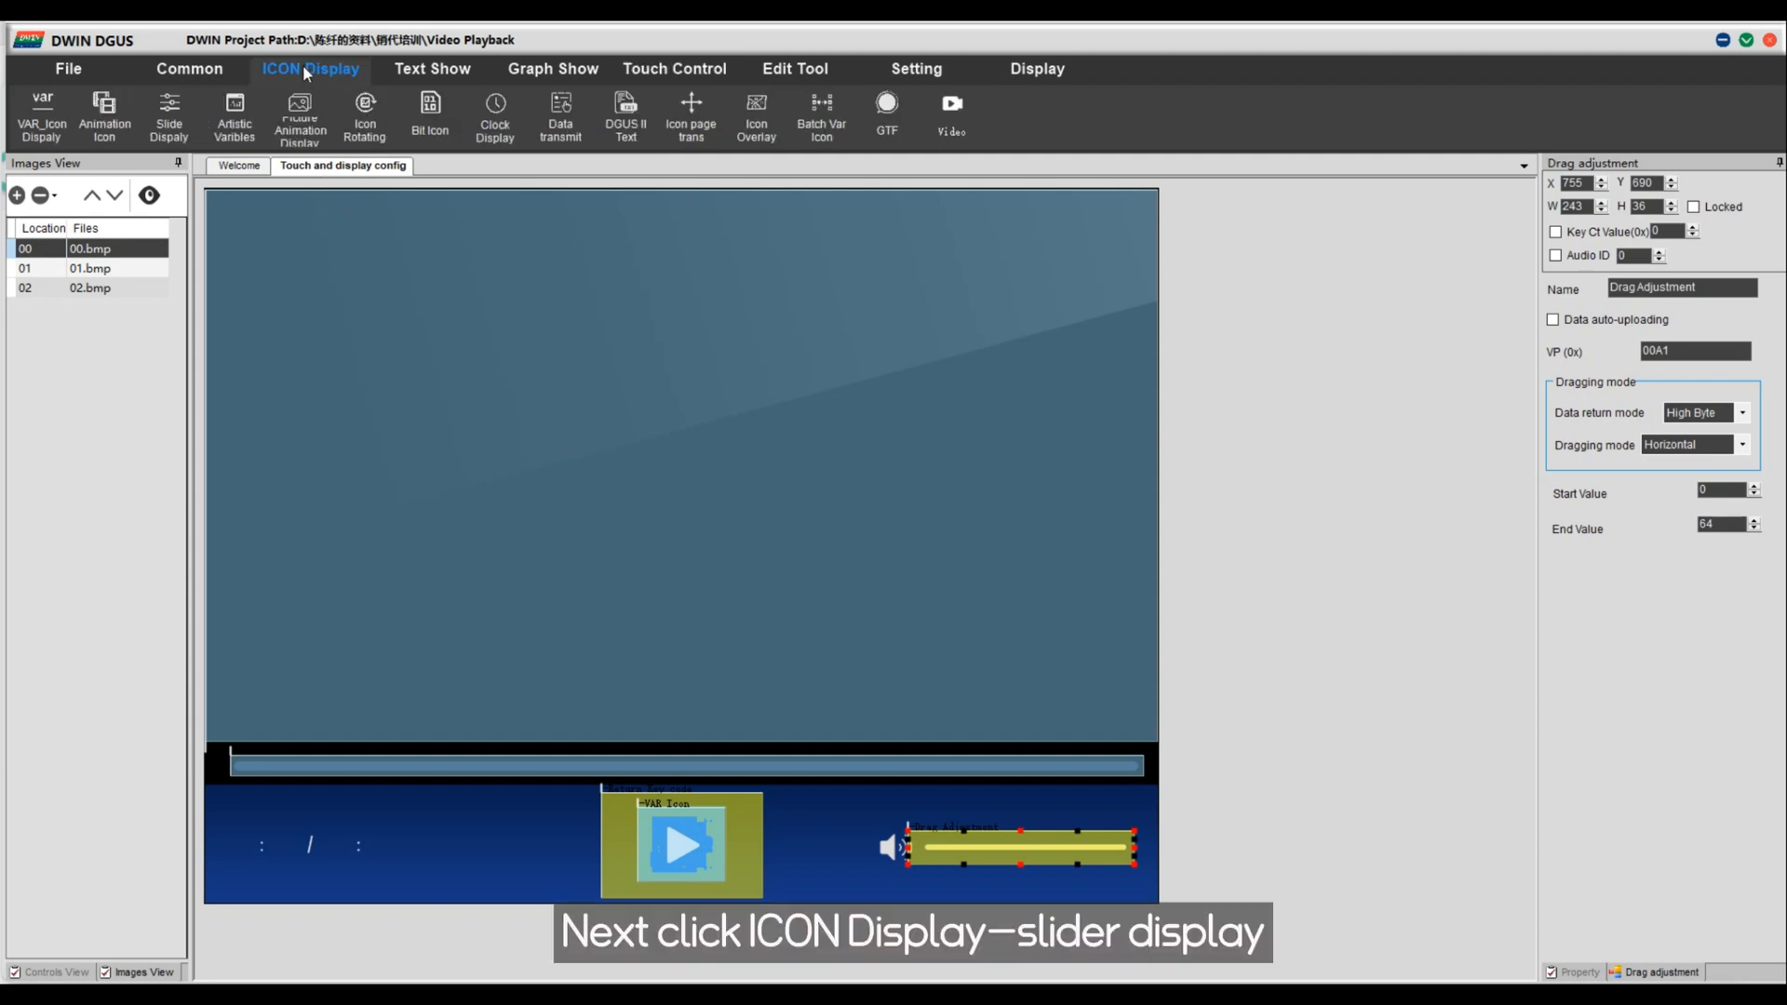
{"action": "left_click", "coordinate": [169, 117]}
{"action": "left_click_drag", "start_coordinate": [925, 835], "coordinate": [1145, 877]}
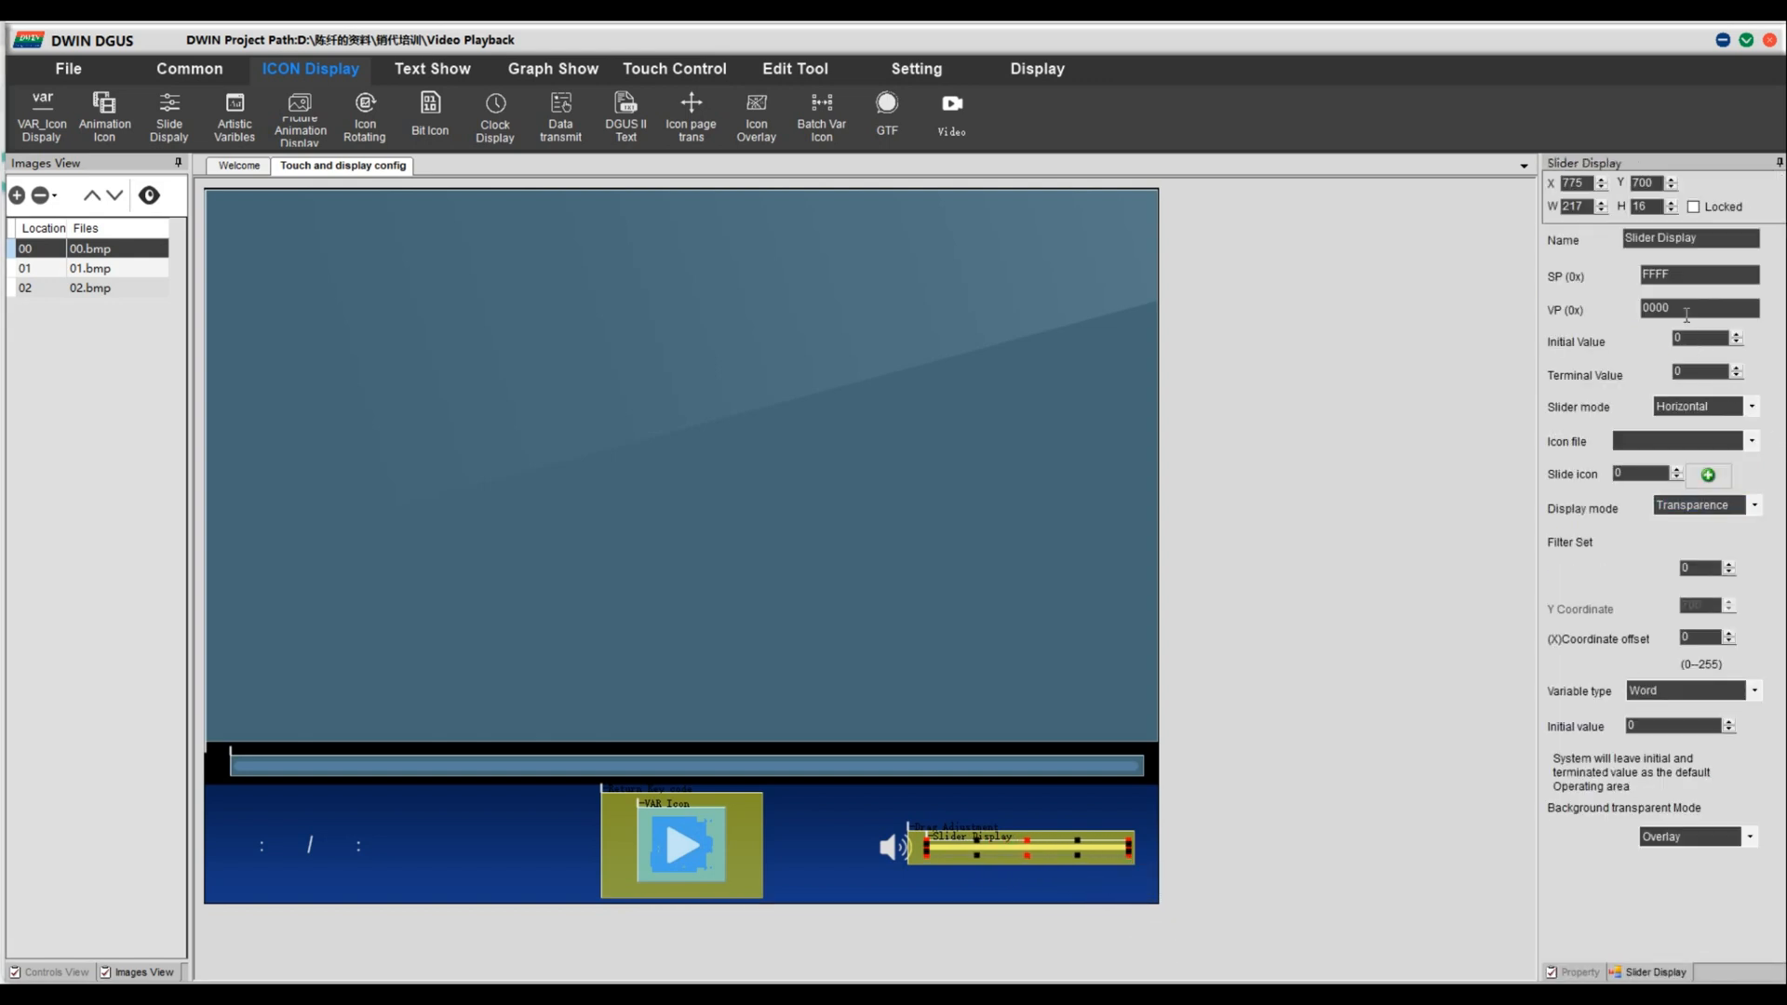
{"action": "left_click_drag", "start_coordinate": [1686, 310], "coordinate": [1631, 310]}
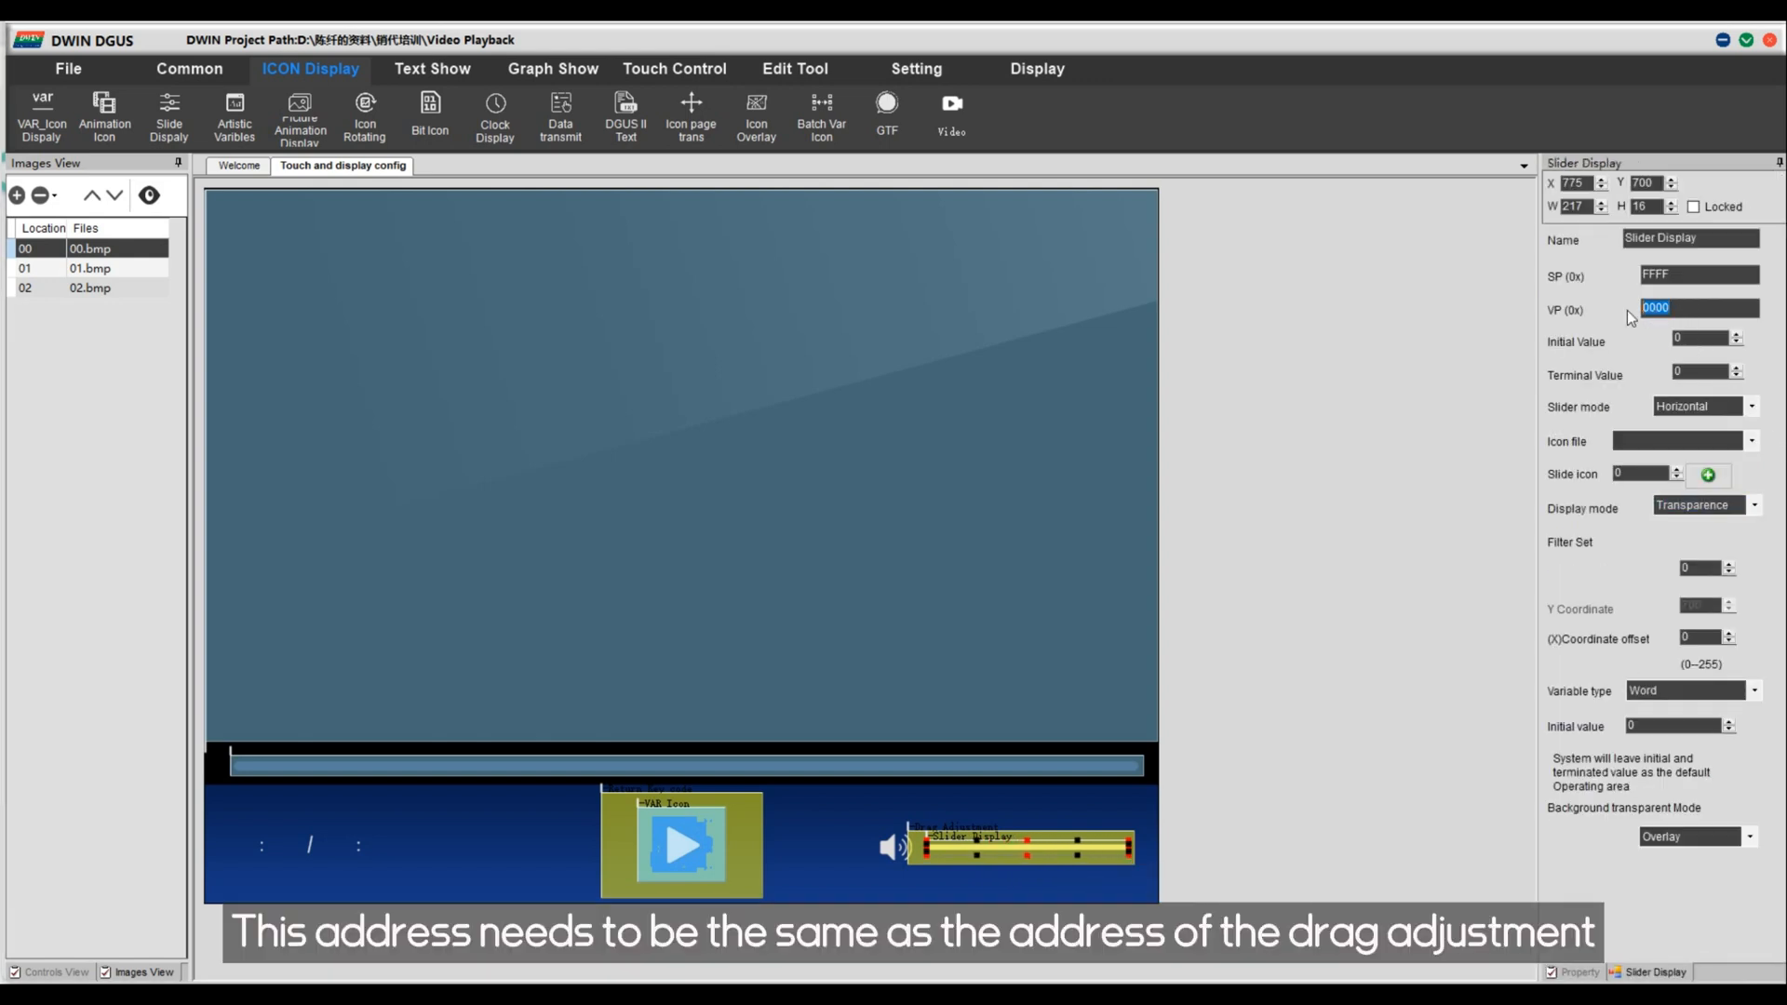
{"action": "type", "text": "0"}
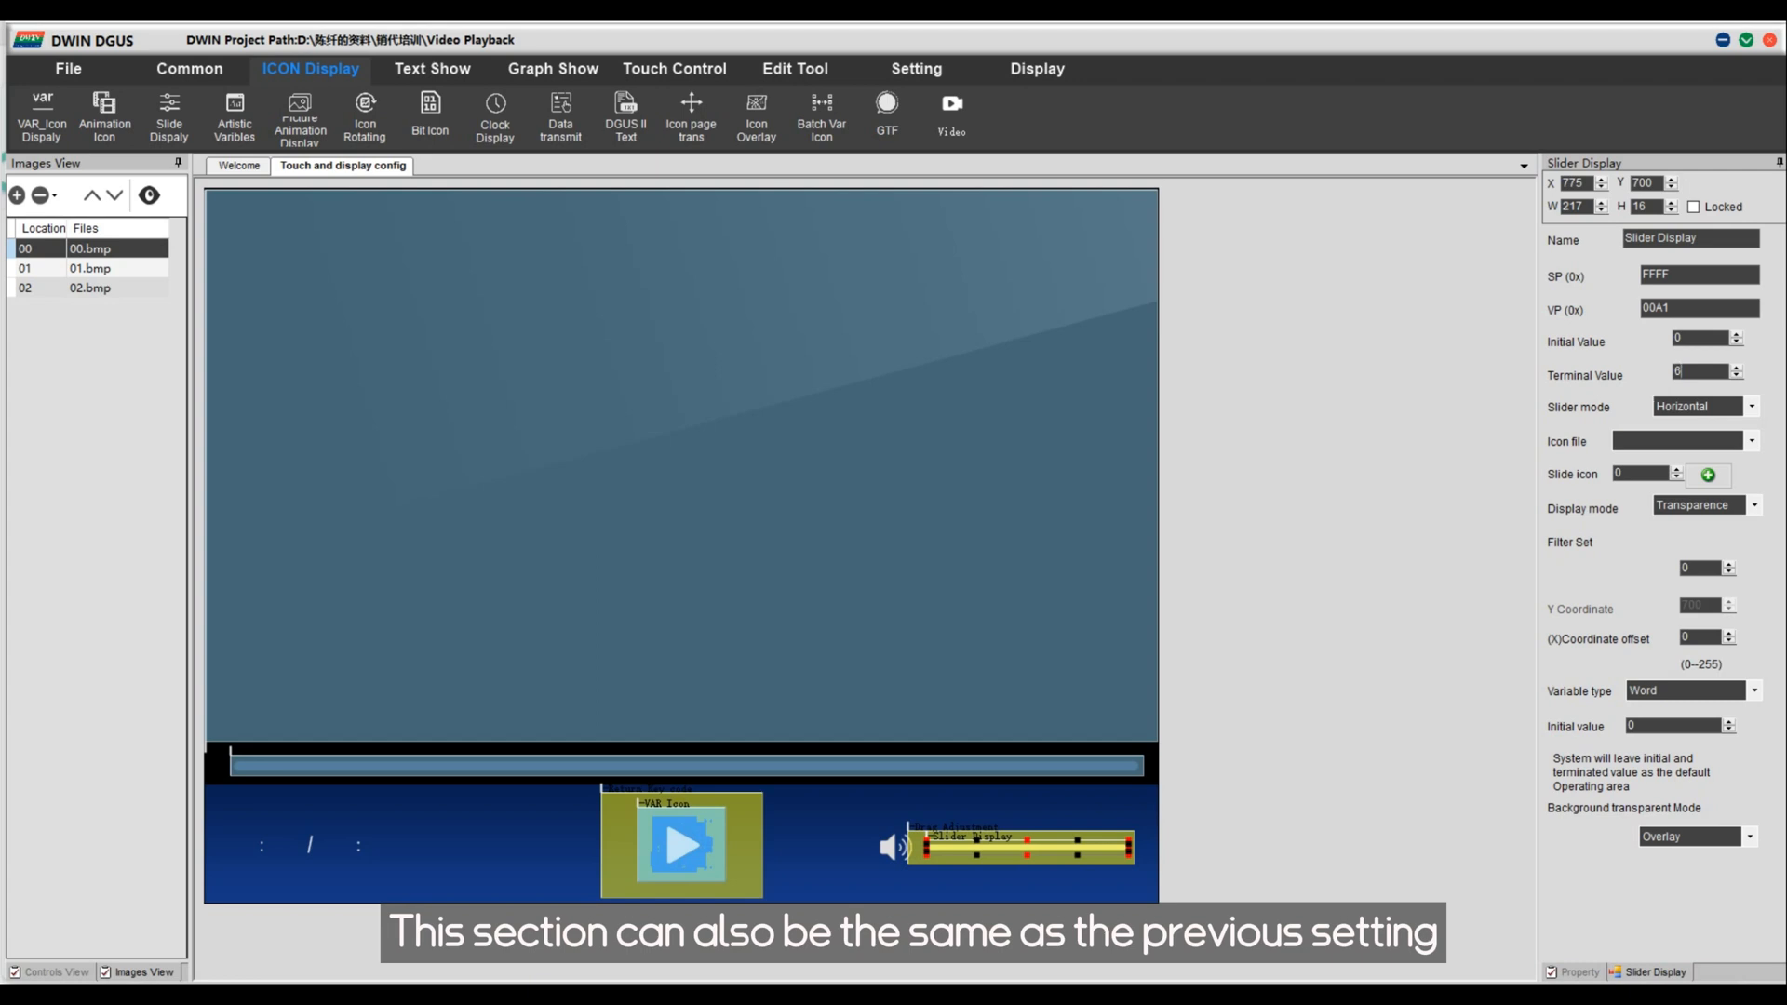
{"action": "type", "text": "64"}
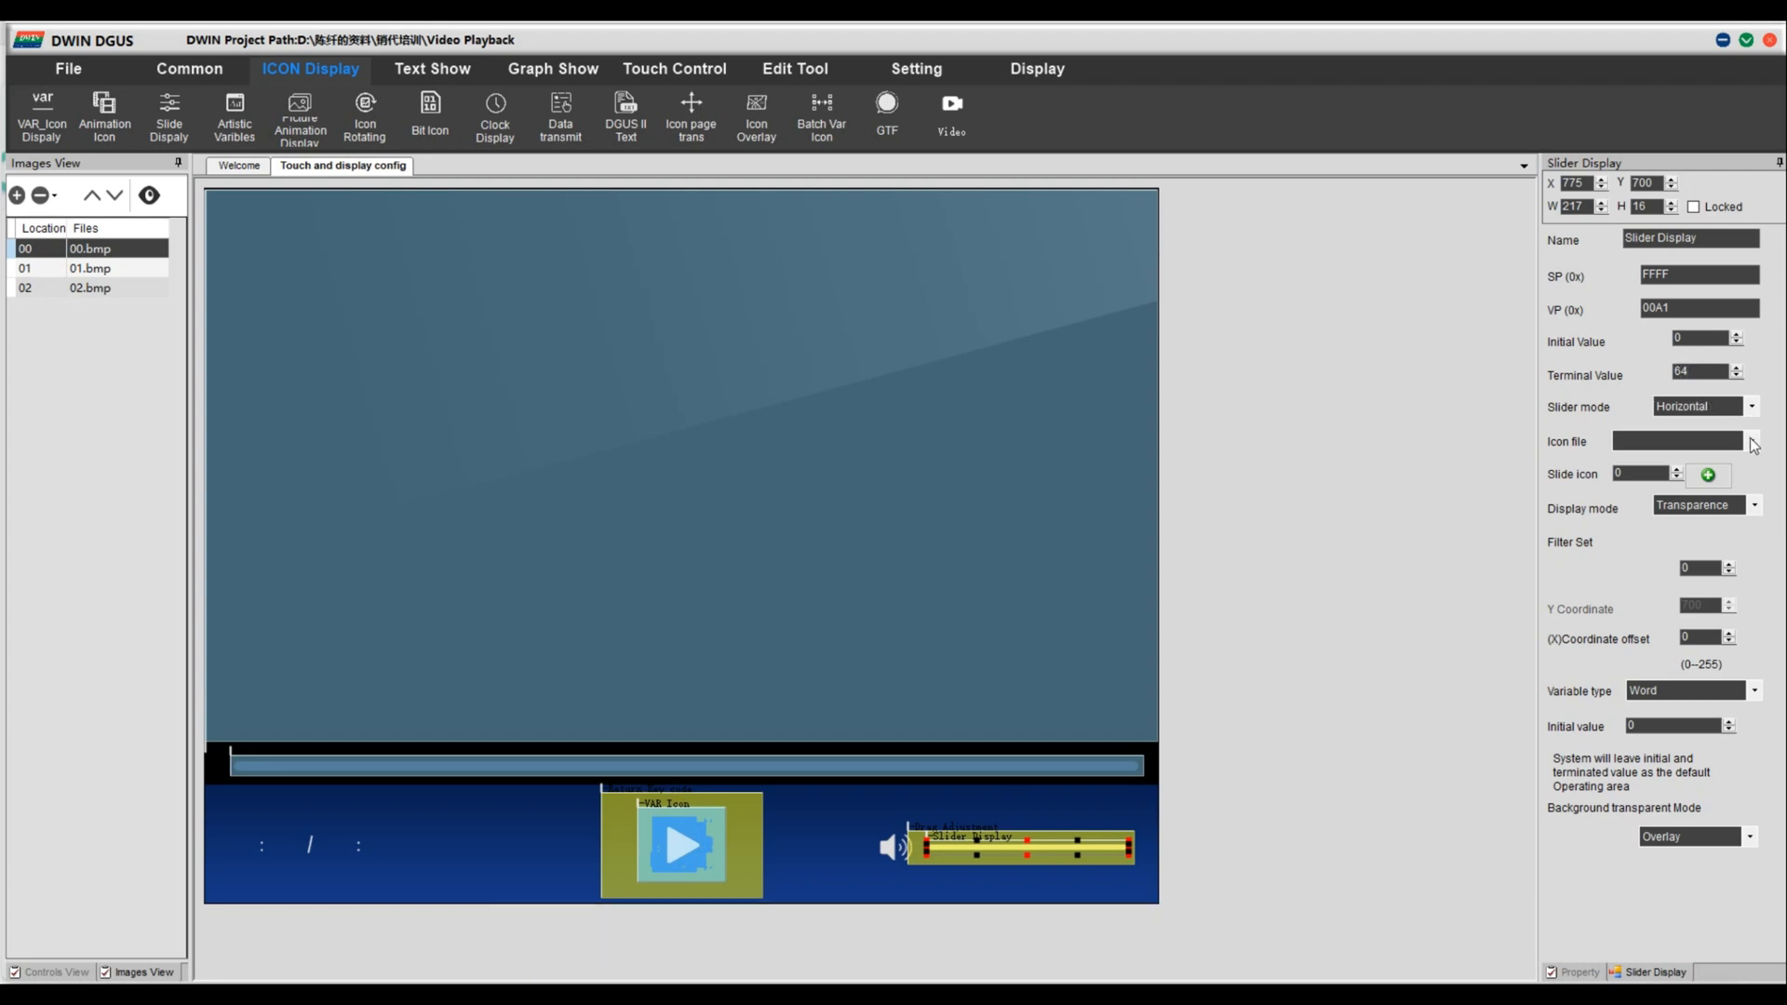
Step: Use the orange knob icon 14 from 15.icl, filter 30 and high-byte variable type
{"action": "left_click", "coordinate": [1753, 445]}
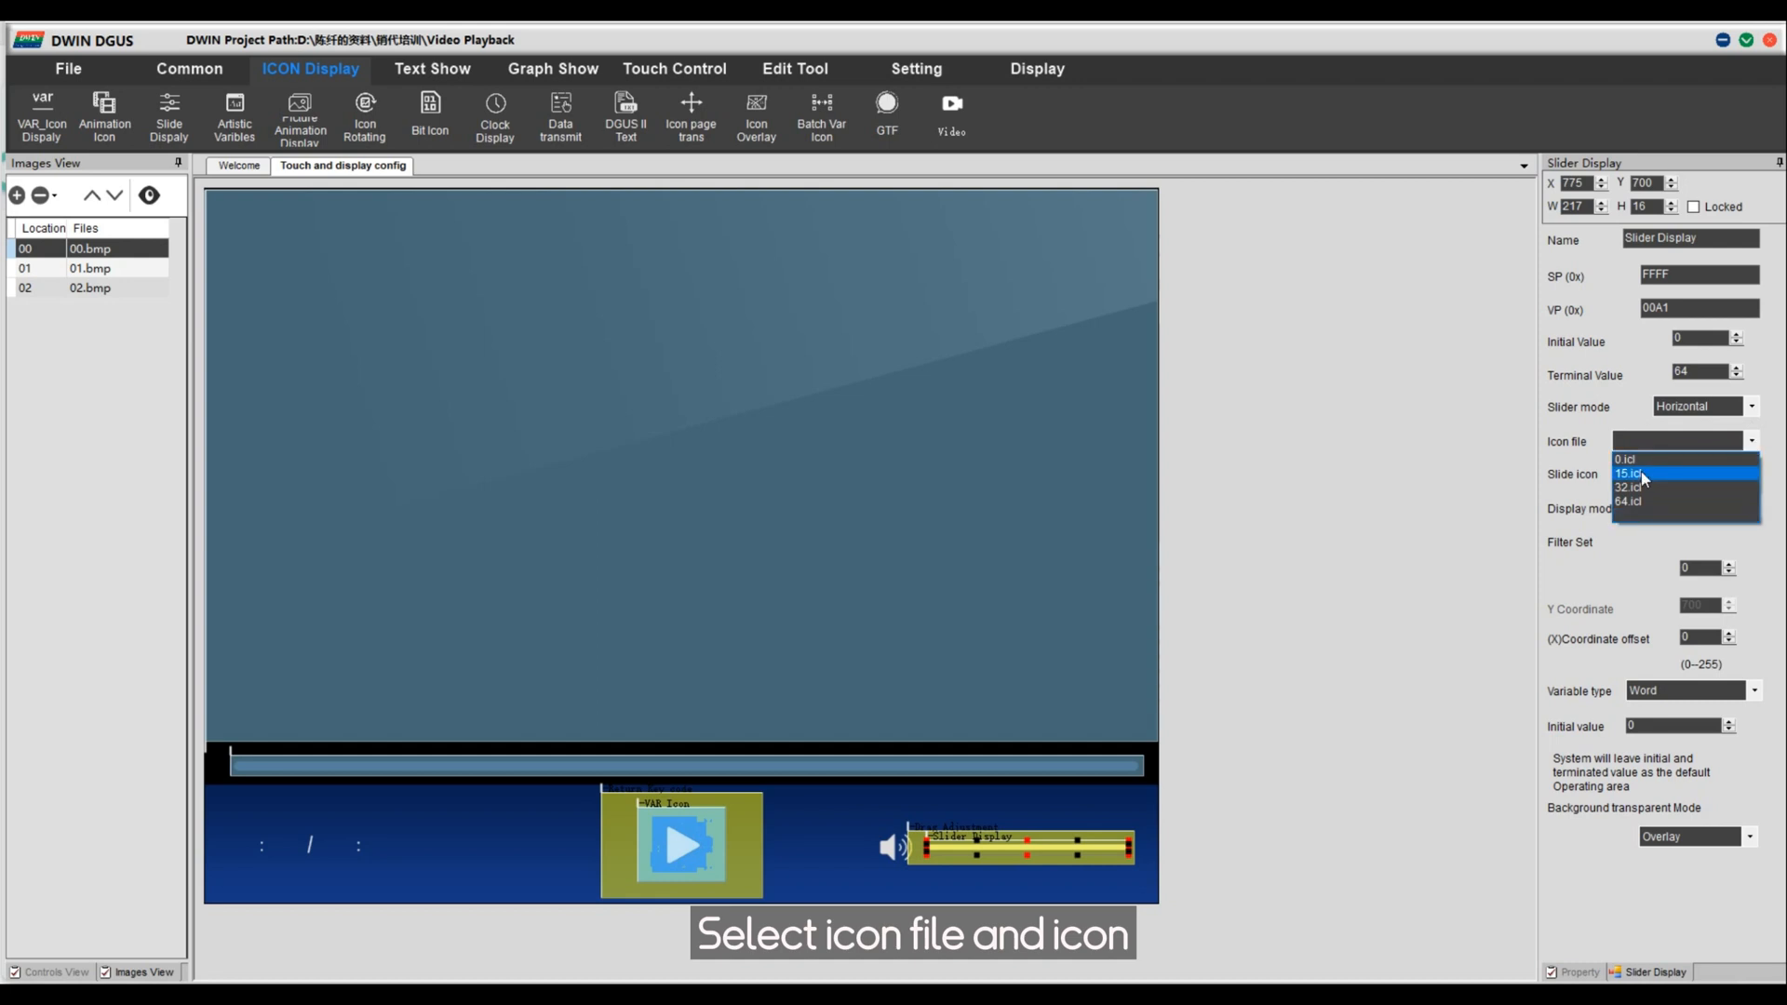
{"action": "left_click", "coordinate": [1641, 470]}
{"action": "left_click", "coordinate": [1708, 476]}
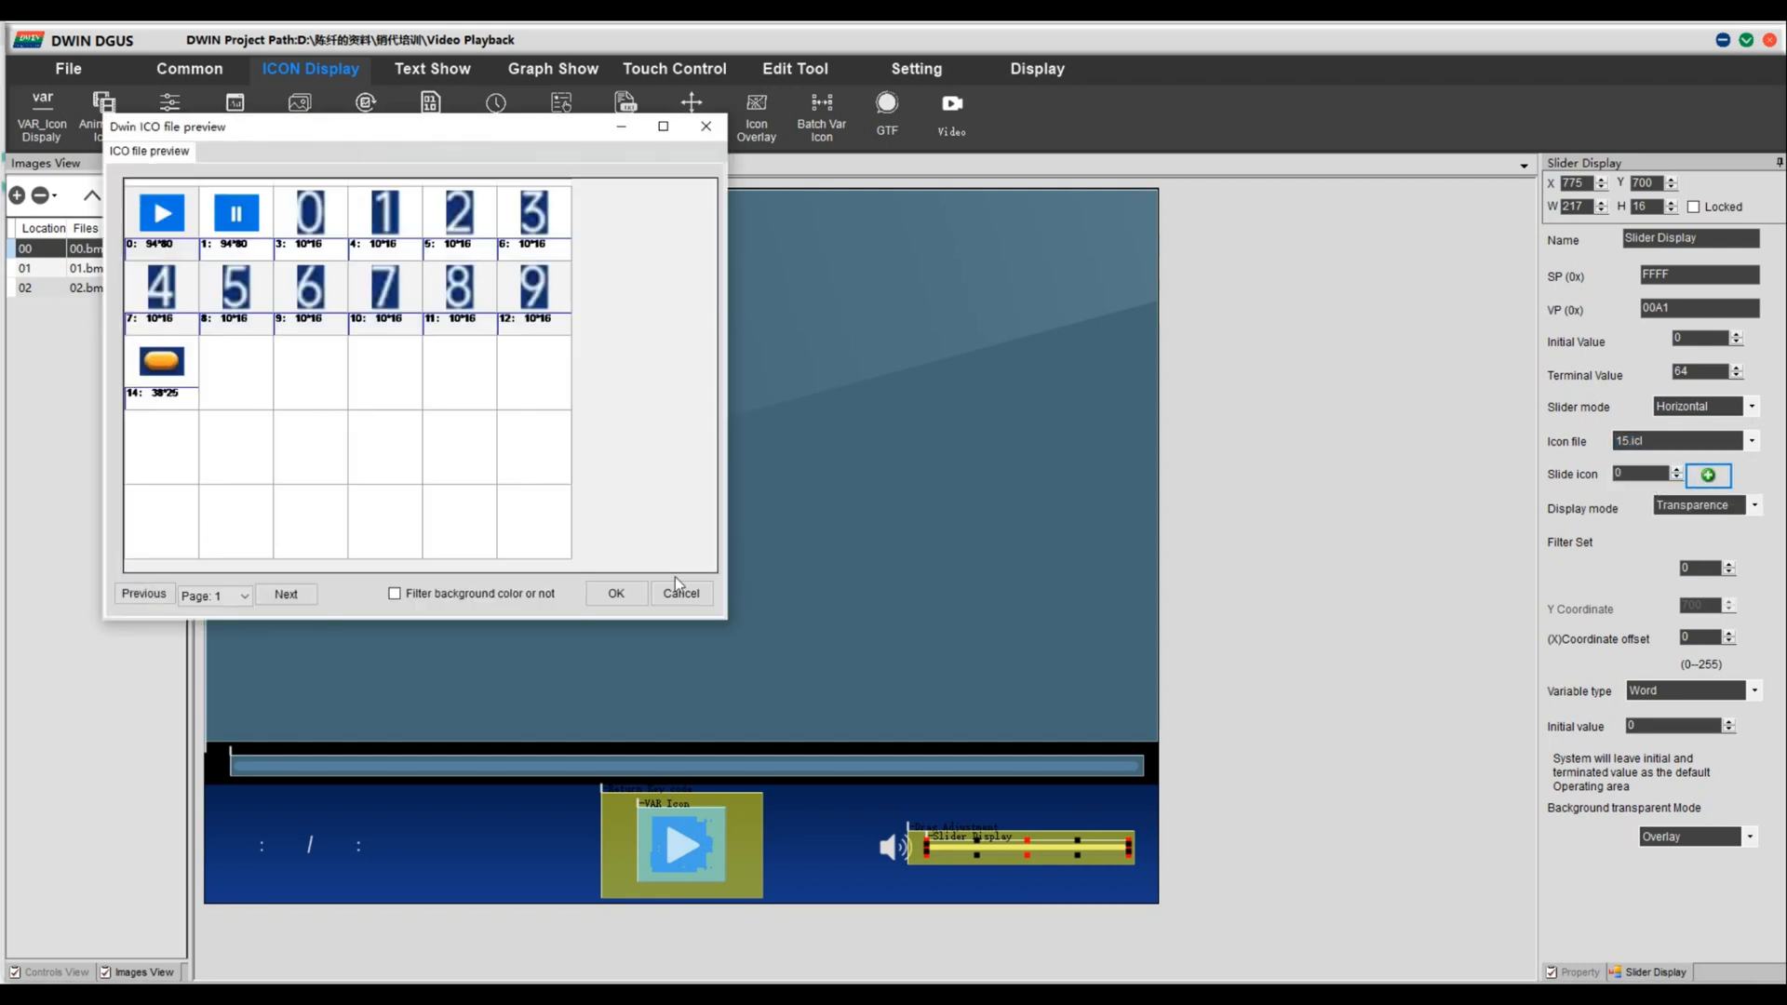
{"action": "left_click", "coordinate": [168, 366]}
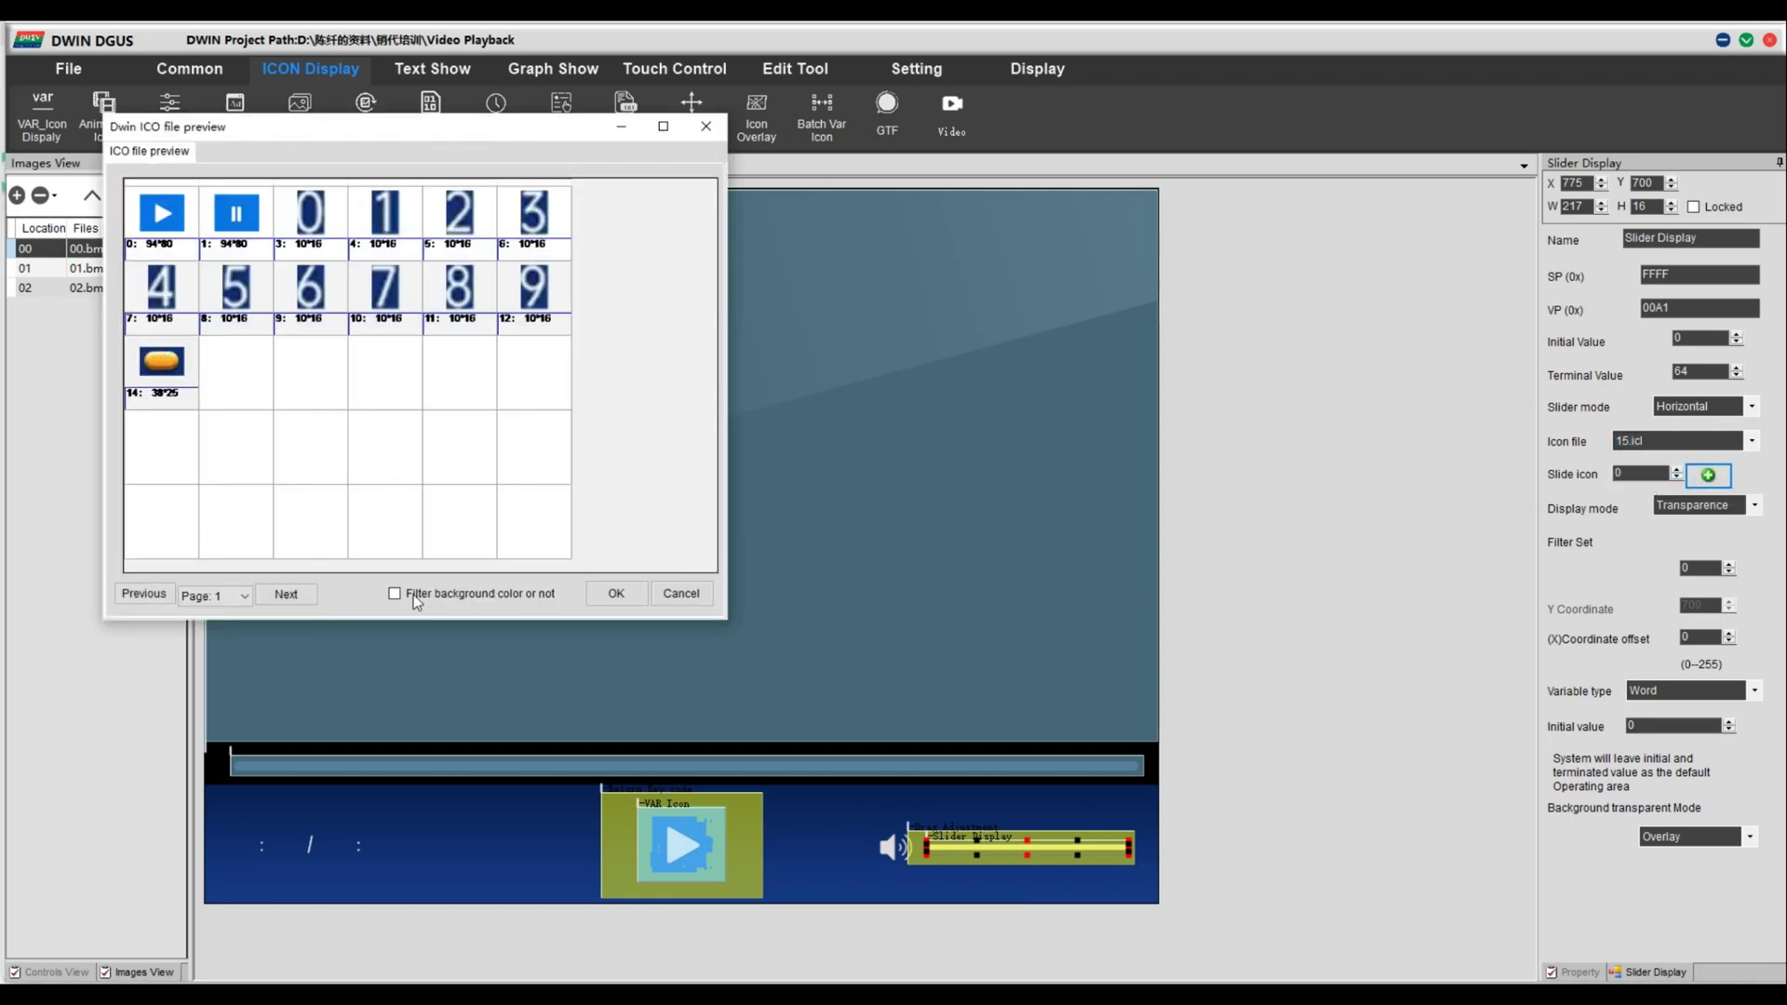
{"action": "left_click", "coordinate": [617, 602]}
{"action": "left_click", "coordinate": [1690, 568]}
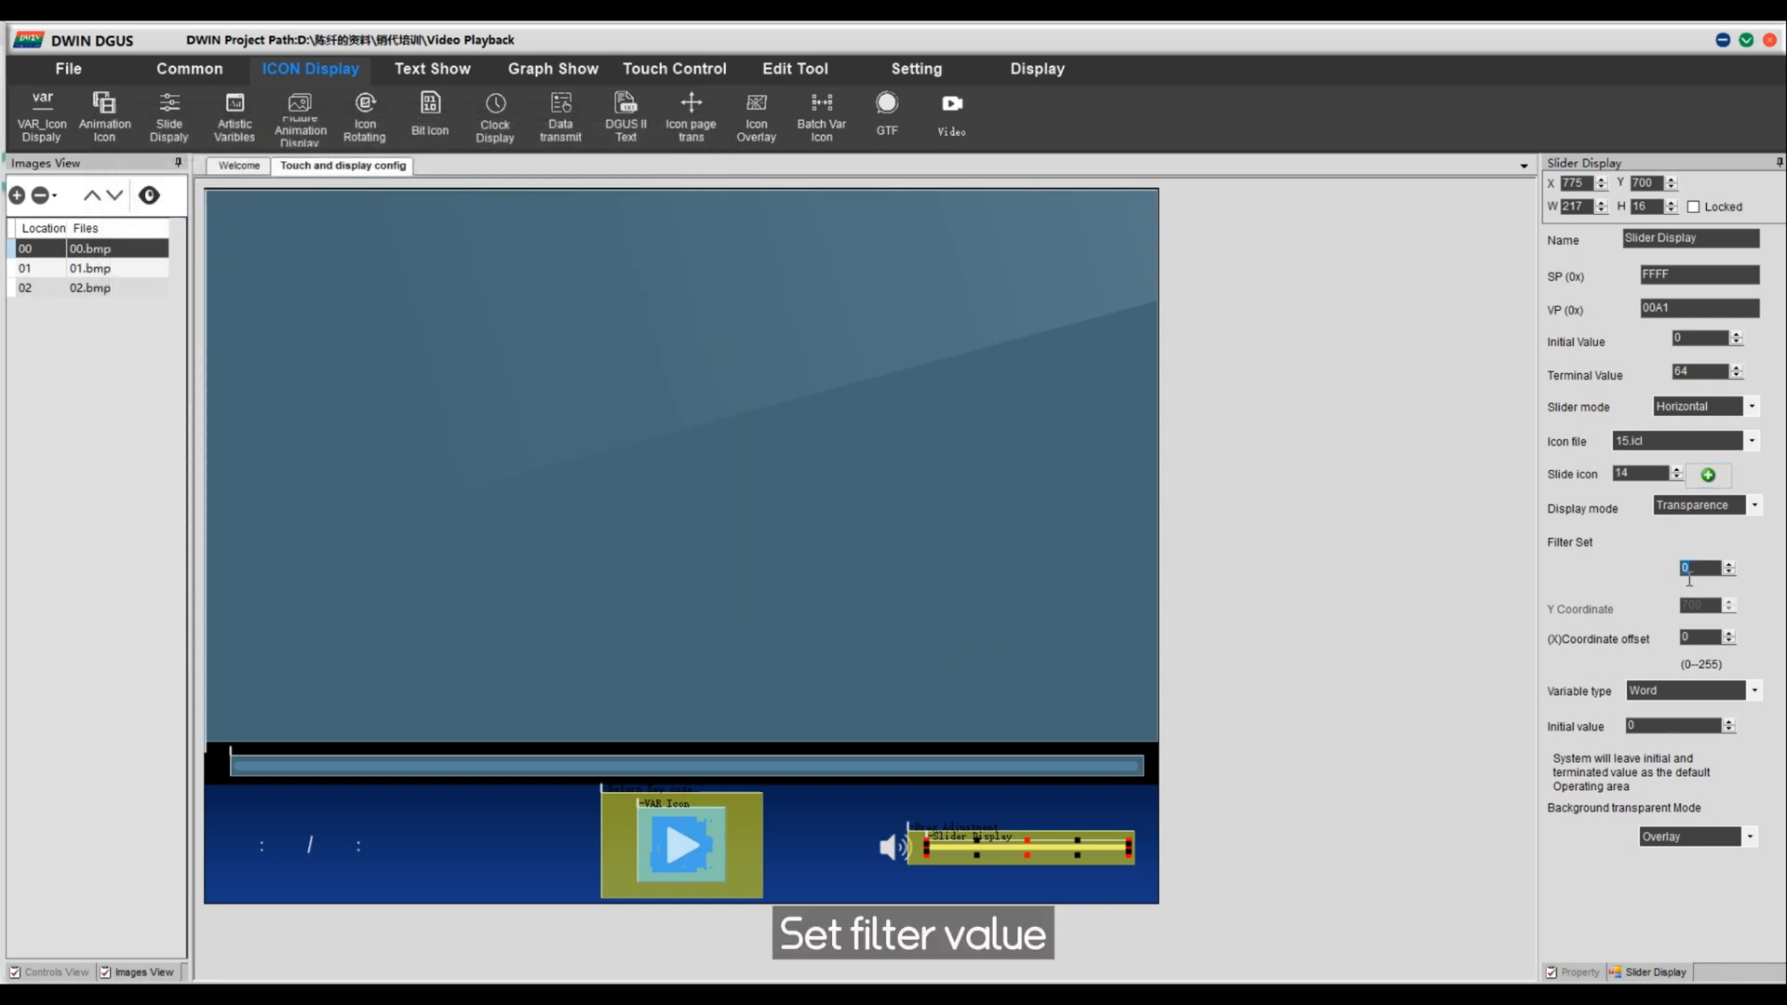
{"action": "type", "text": "30"}
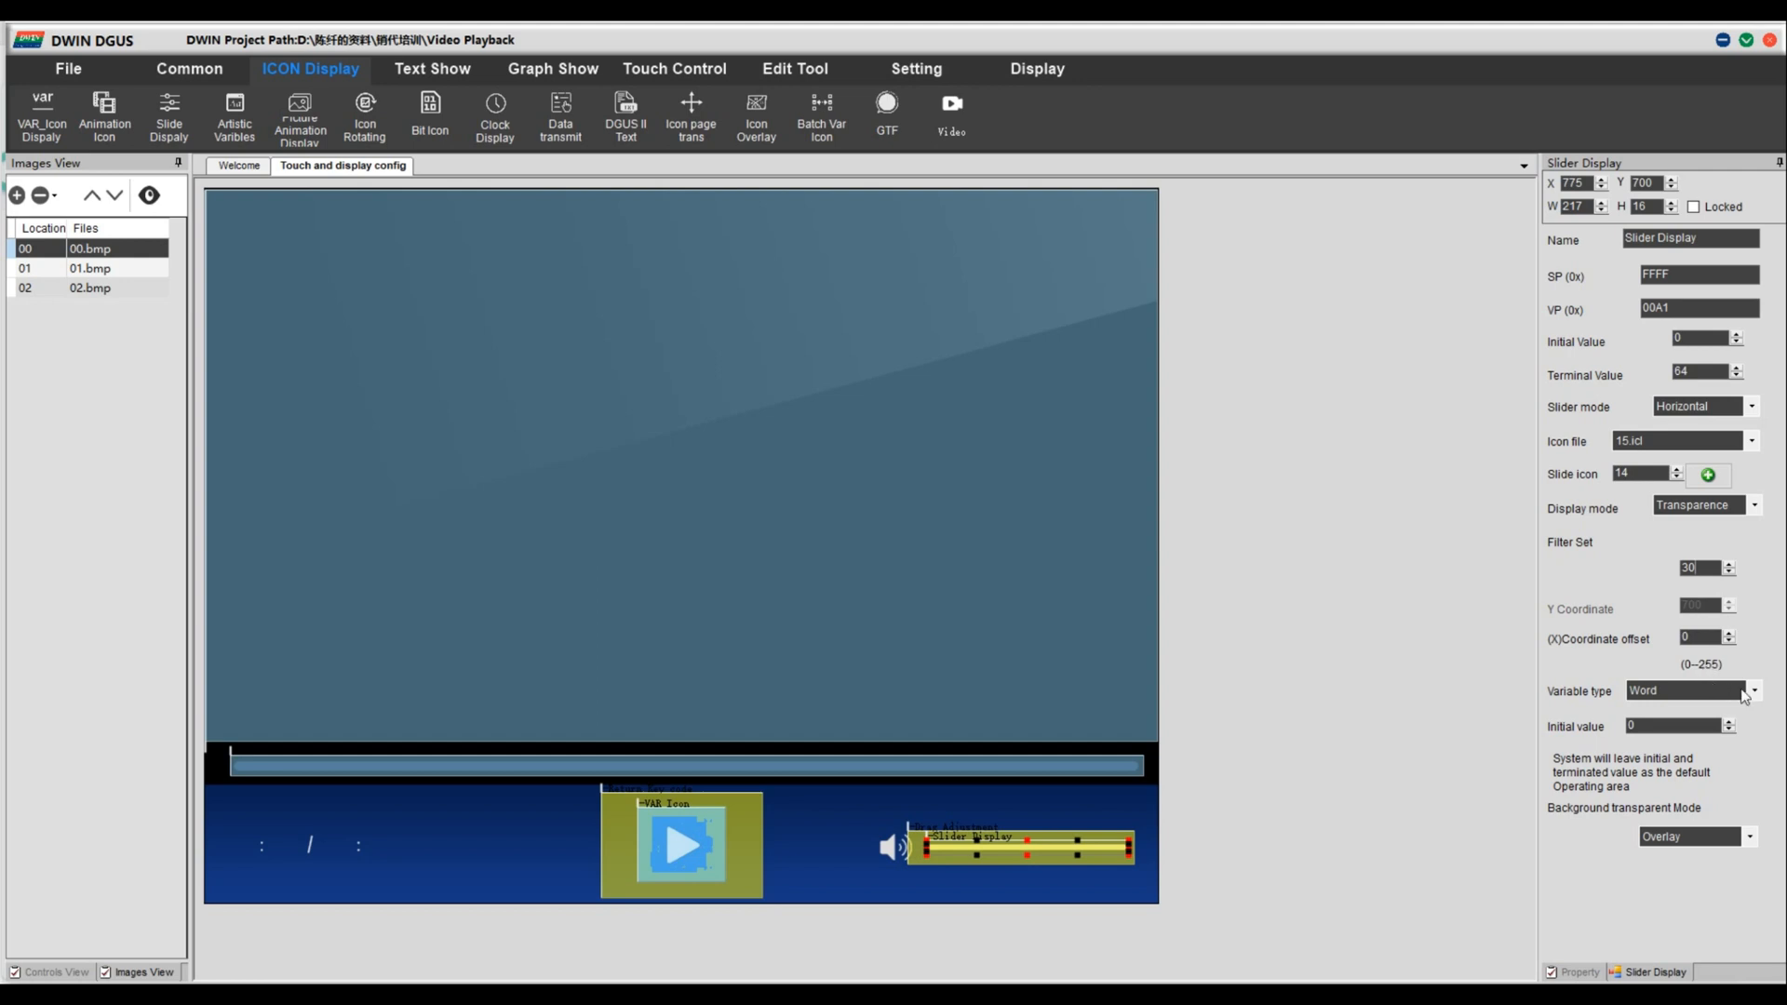
{"action": "left_click", "coordinate": [1753, 691]}
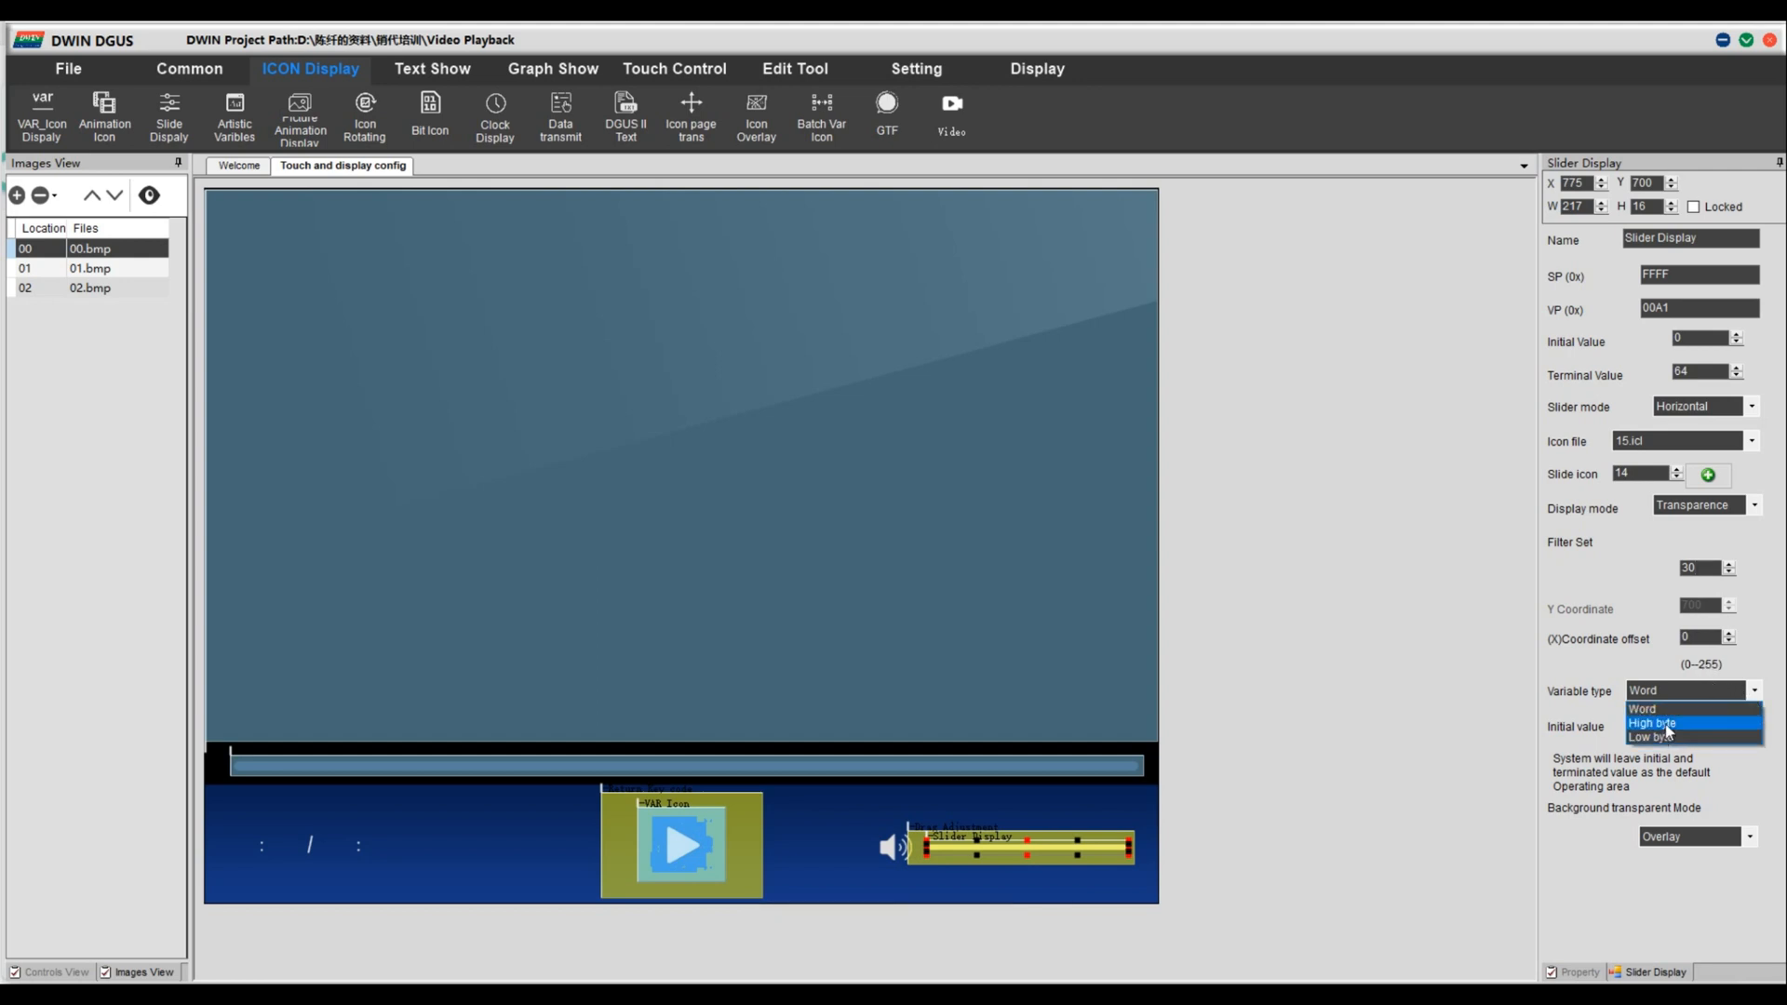
Step: Place an artistic digit variable at the time display's left with VP 2000 and 15.icl start icon 0
{"action": "left_click", "coordinate": [1669, 726]}
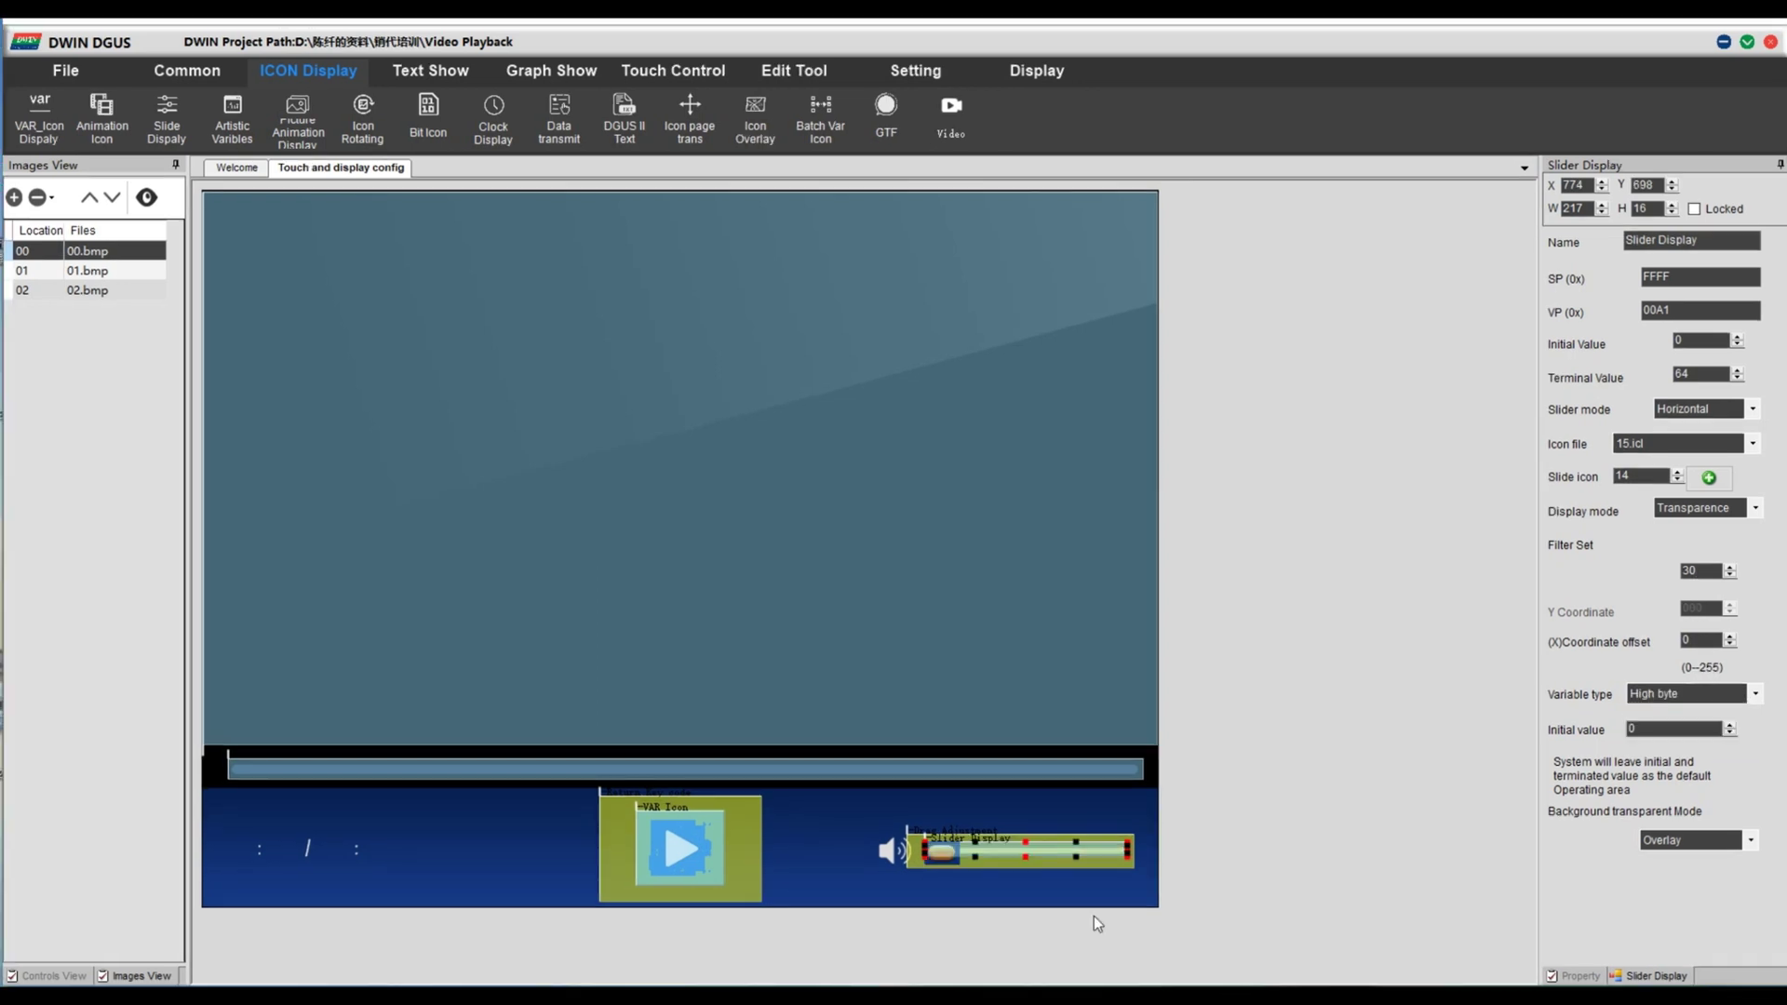
{"action": "left_click", "coordinate": [232, 119]}
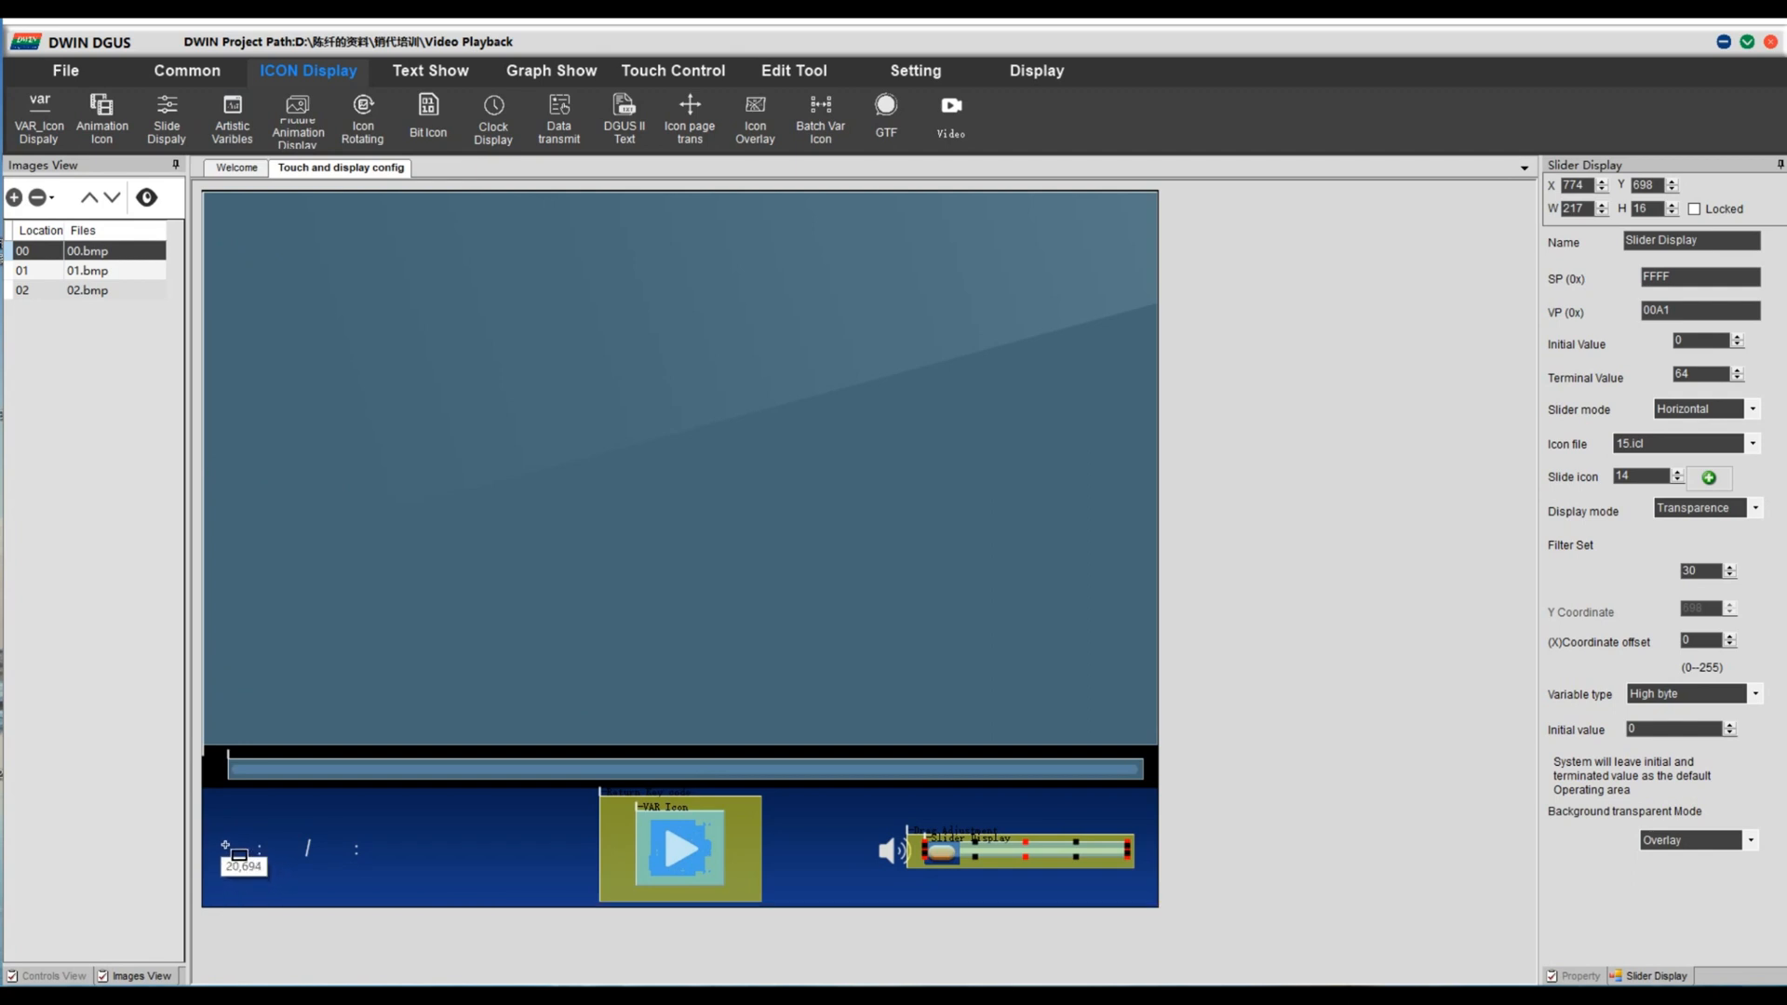
{"action": "left_click_drag", "start_coordinate": [221, 838], "coordinate": [254, 863]}
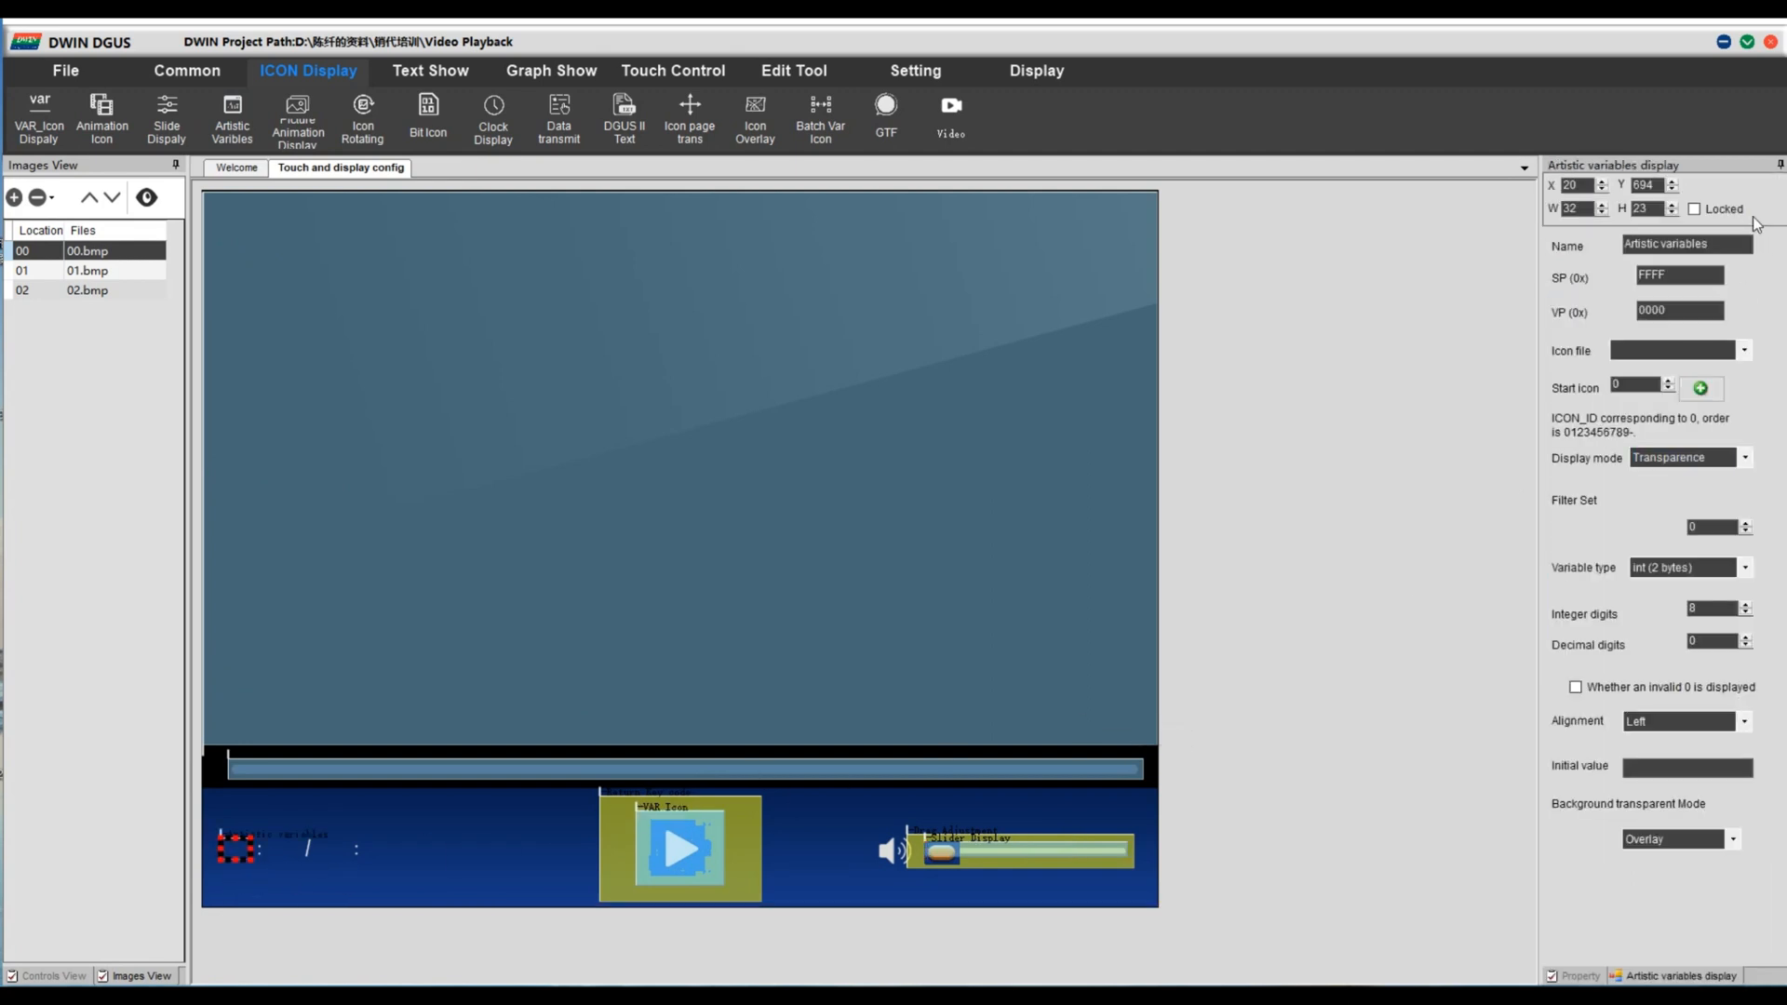
{"action": "left_click_drag", "start_coordinate": [1693, 312], "coordinate": [1641, 310]}
{"action": "type", "text": "20"}
{"action": "left_click", "coordinate": [1743, 351]}
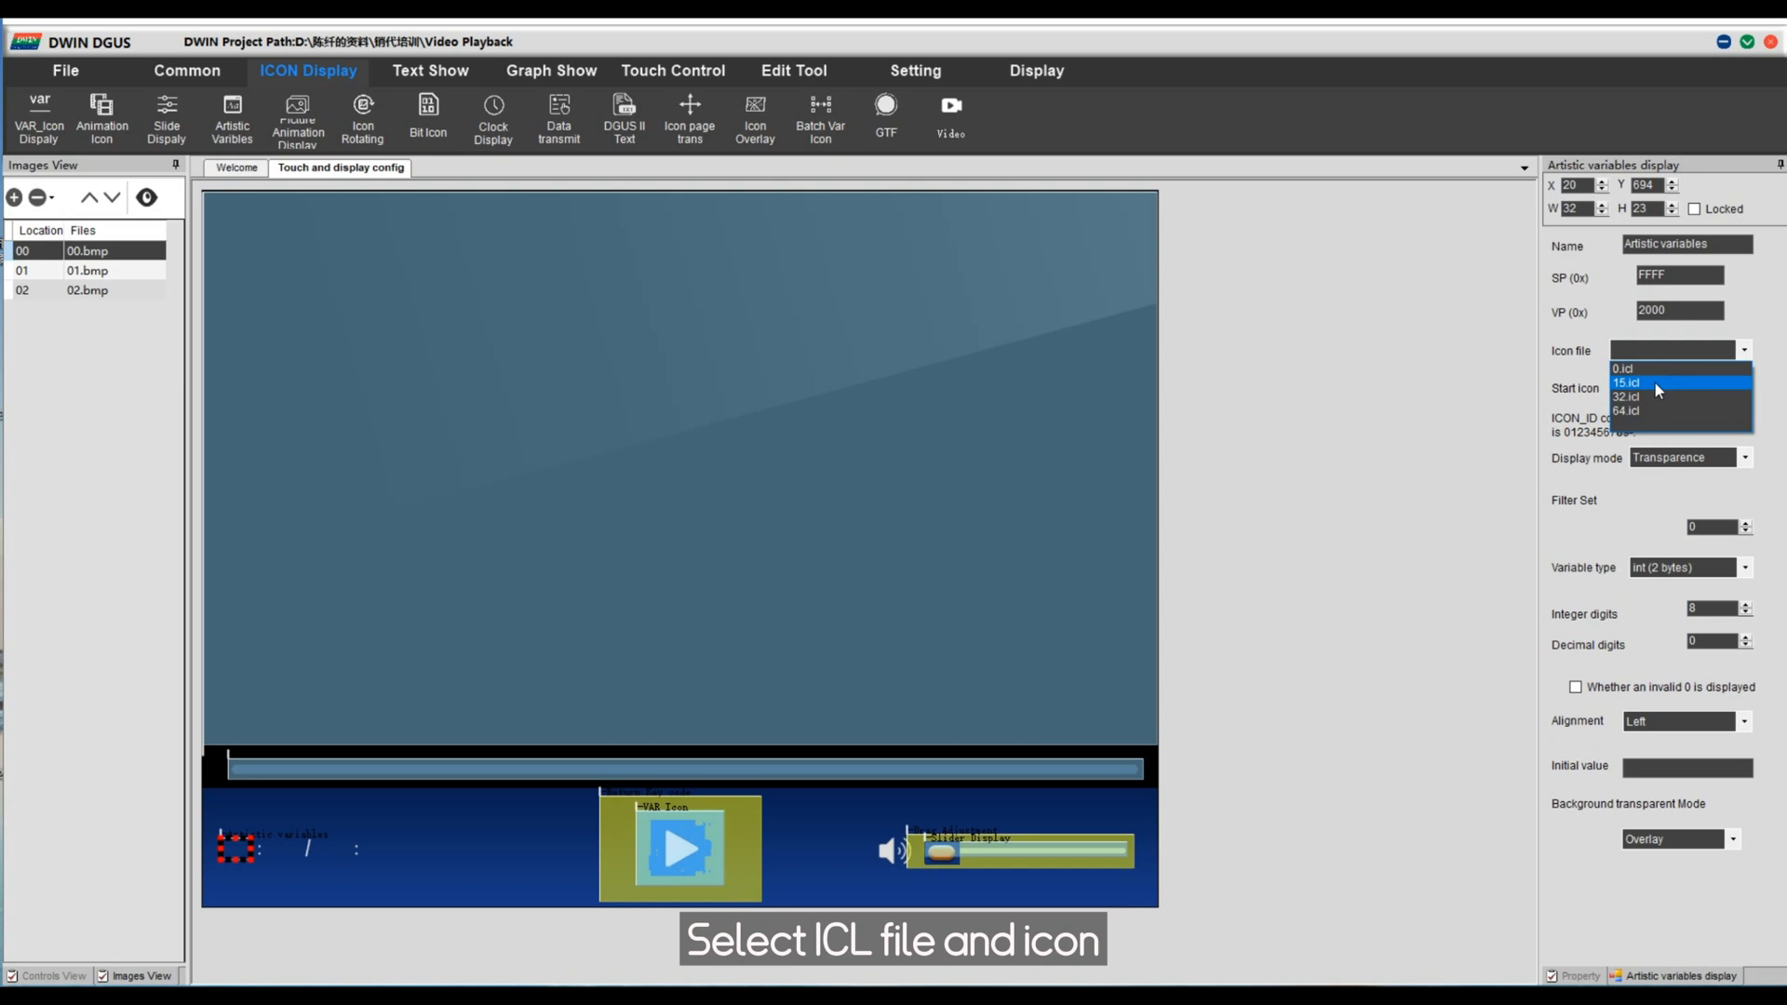
{"action": "left_click", "coordinate": [1656, 381]}
{"action": "left_click", "coordinate": [1708, 388]}
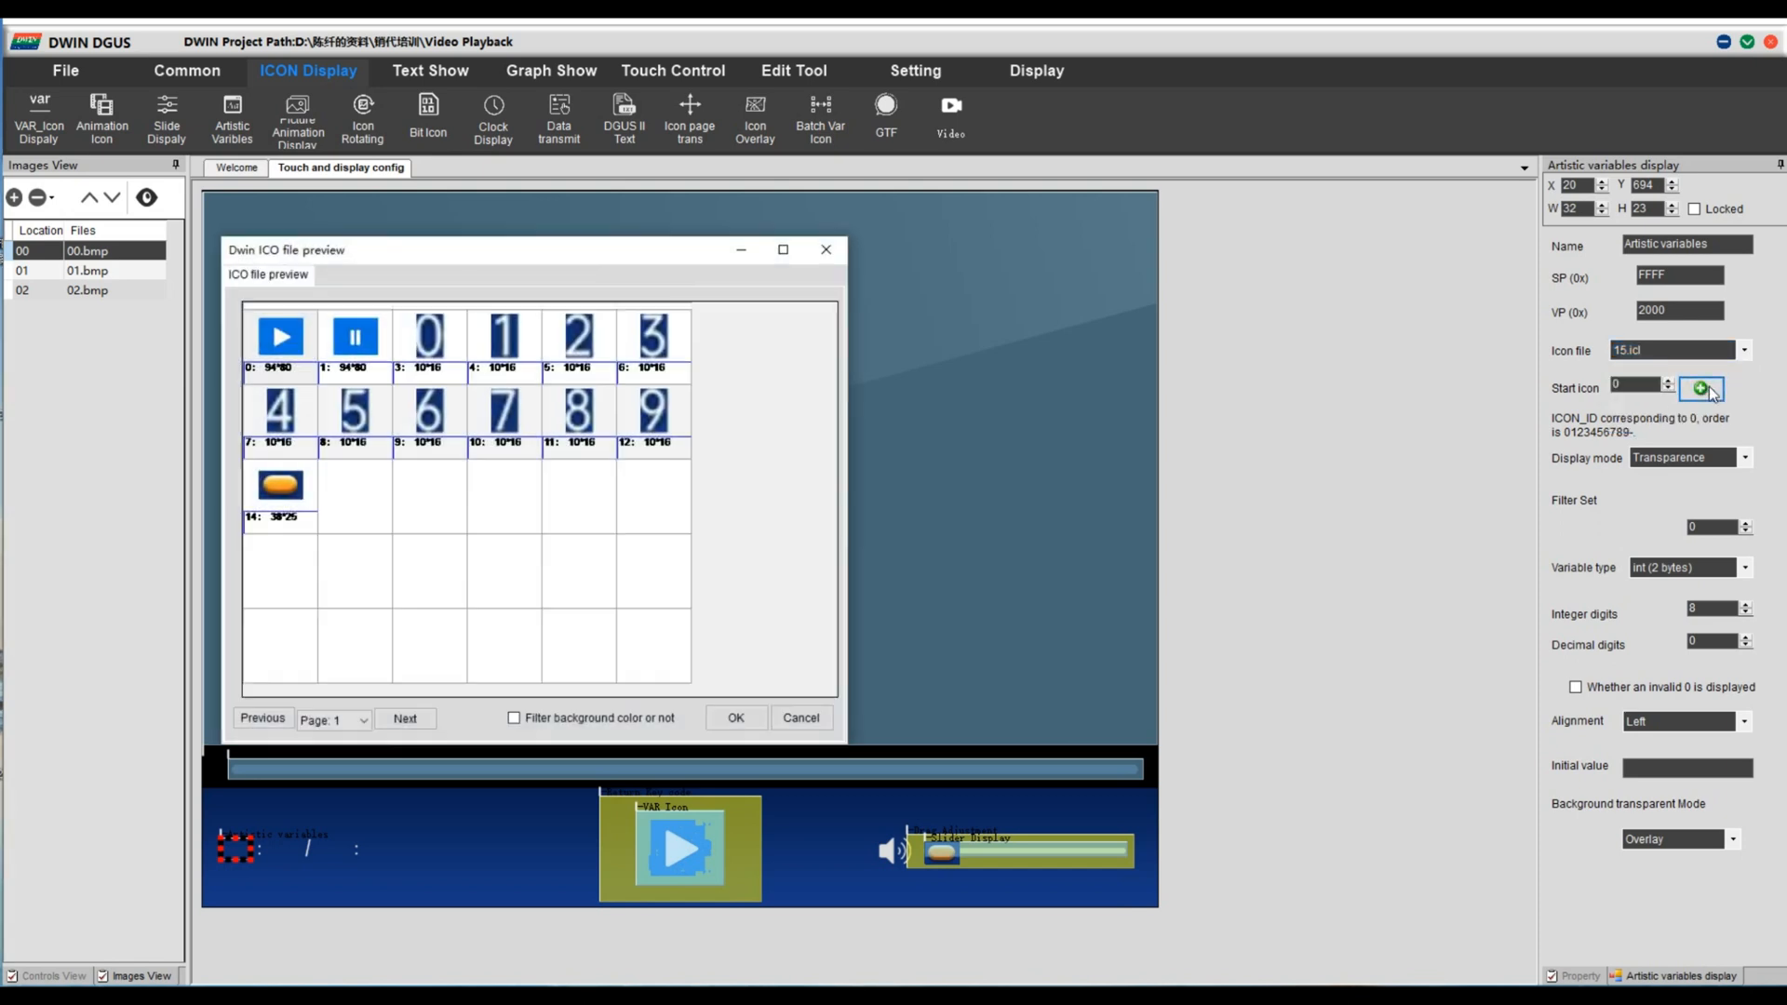
{"action": "left_click", "coordinate": [436, 342]}
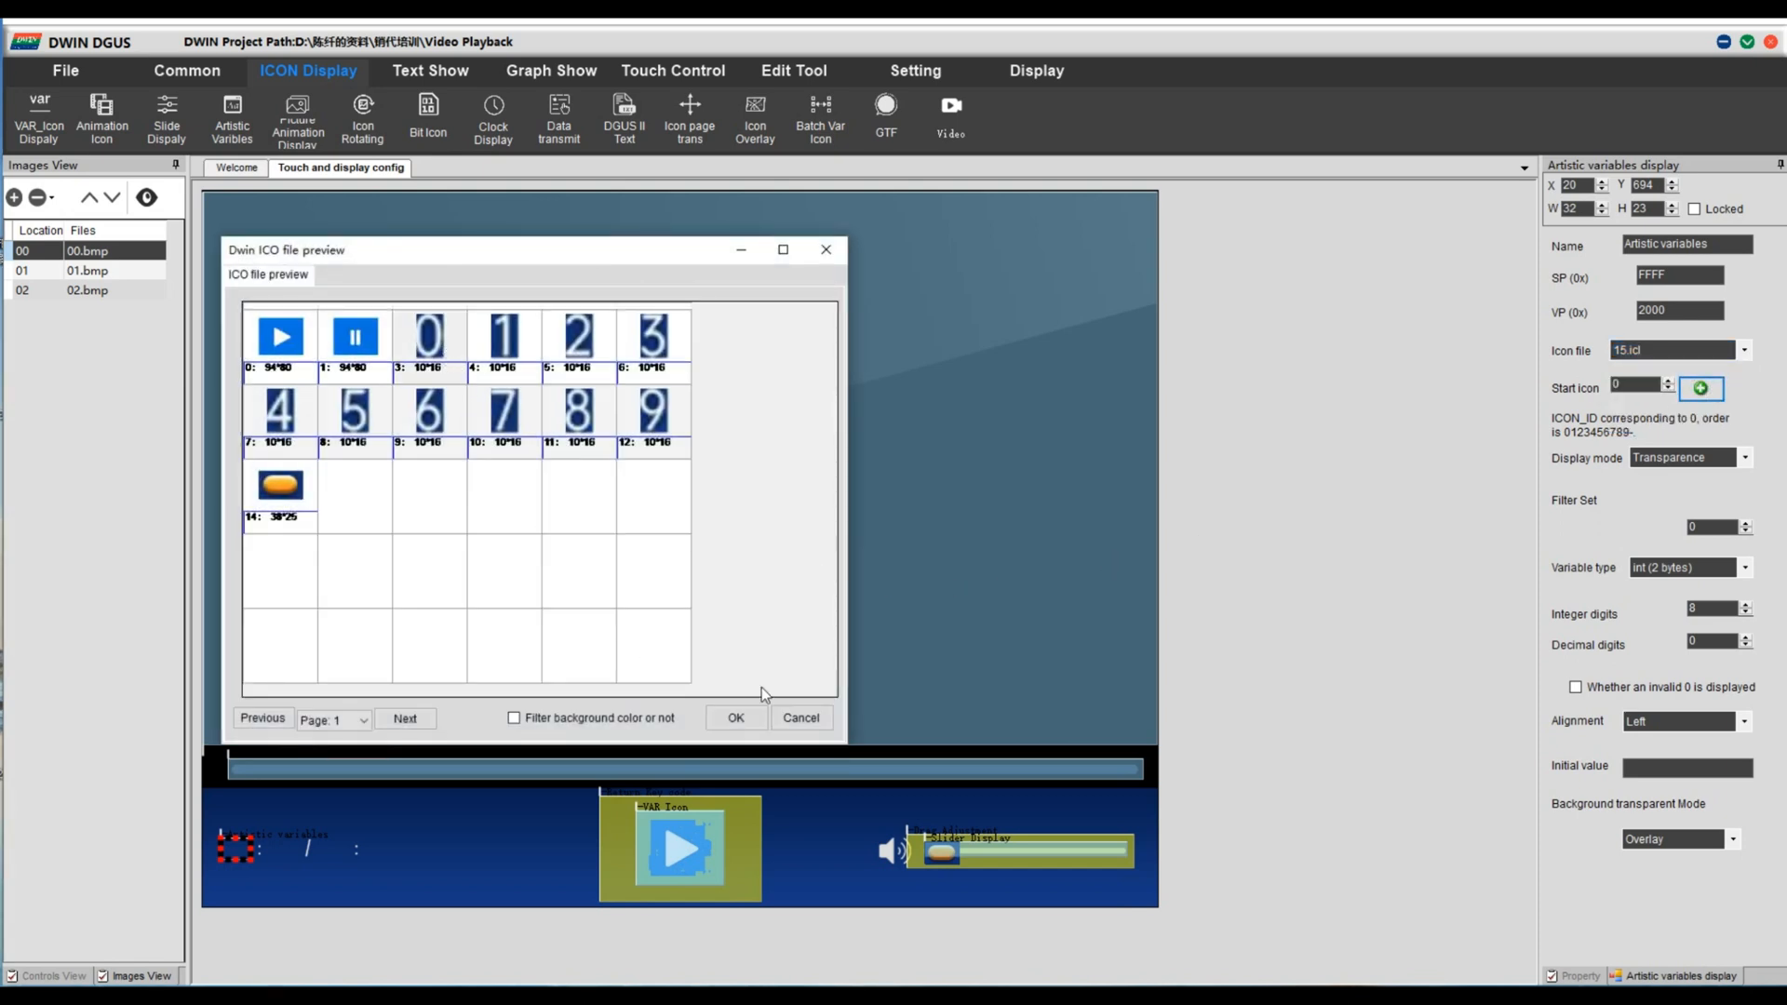
{"action": "left_click", "coordinate": [752, 716]}
Step: Show background, two integer digits with leading zeros, right alignment and initial value 00
{"action": "left_click", "coordinate": [1745, 458]}
{"action": "left_click", "coordinate": [1684, 485]}
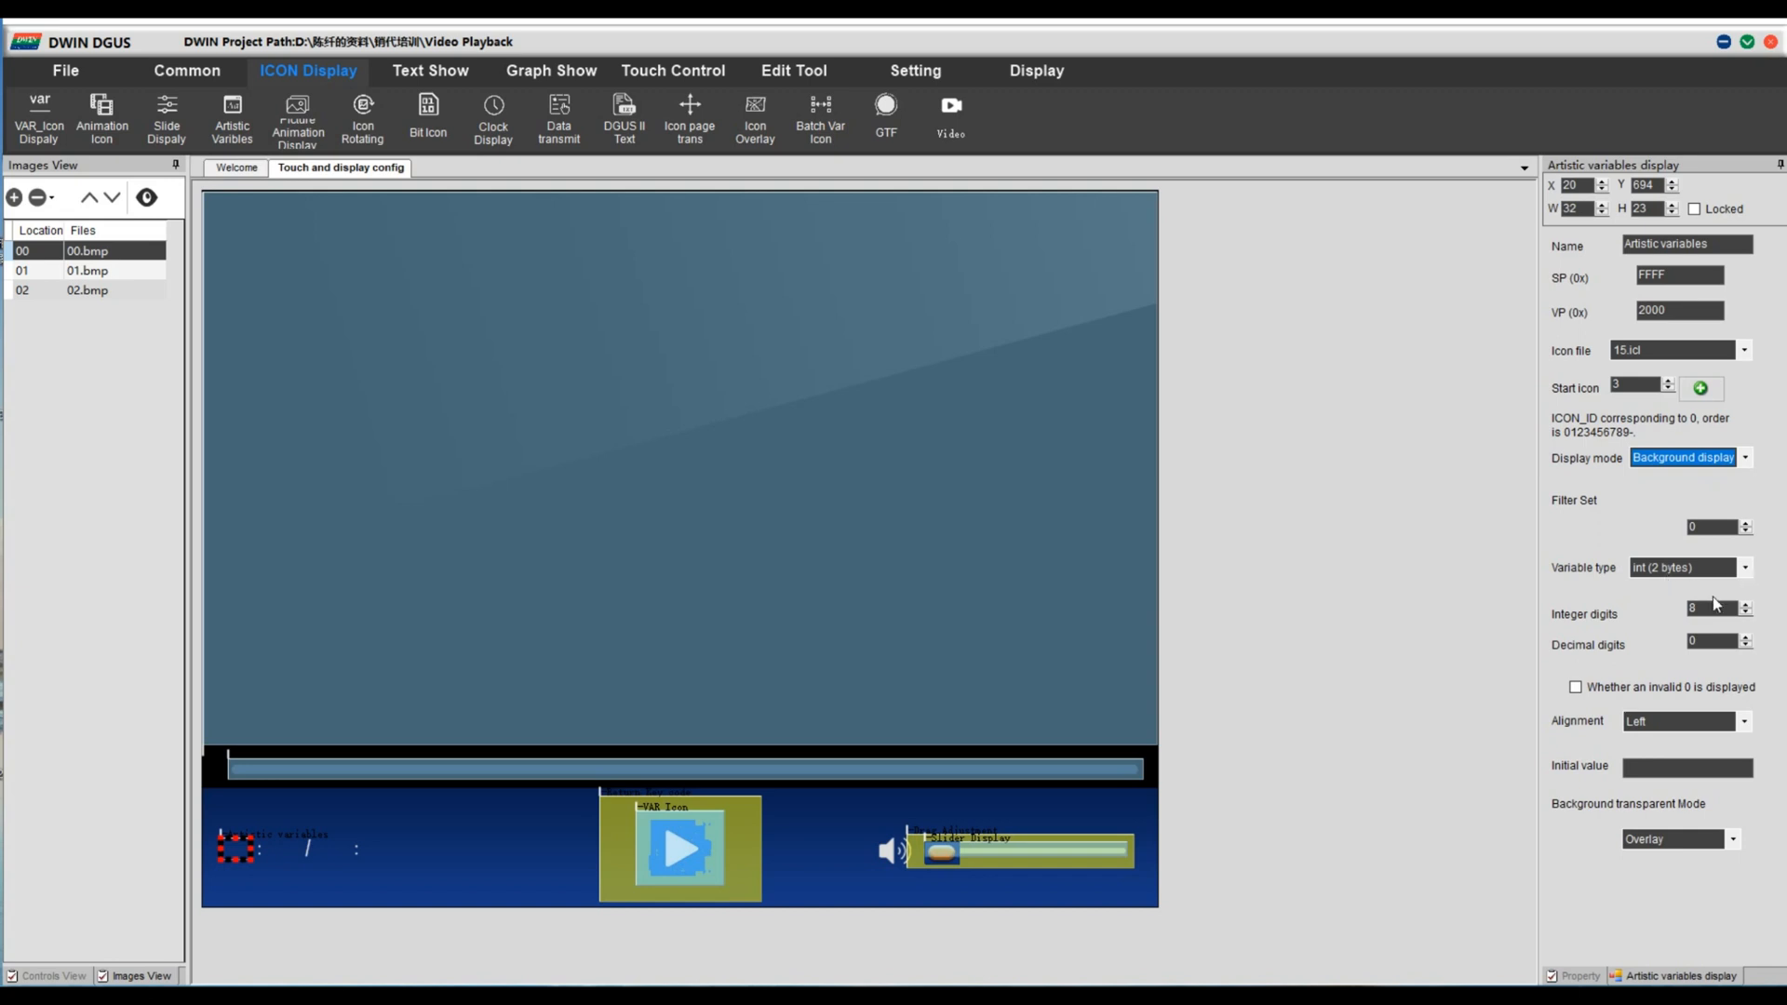
{"action": "double_click", "coordinate": [1710, 611]}
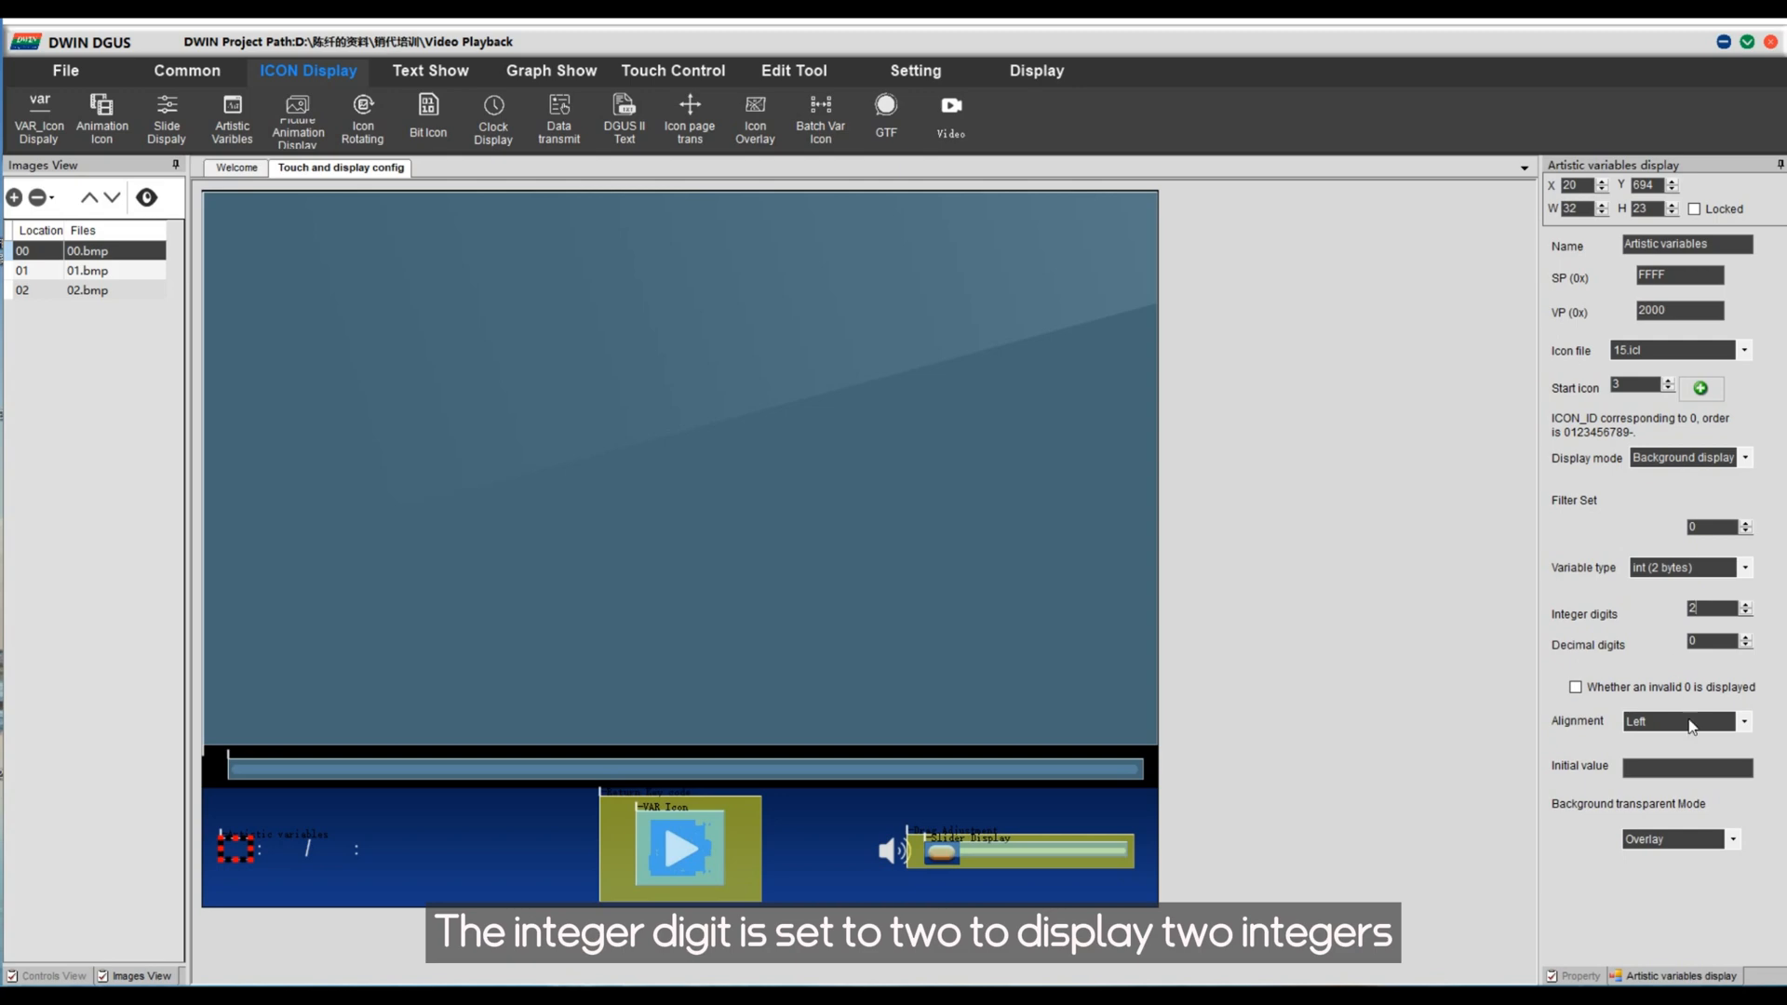
{"action": "left_click", "coordinate": [1577, 688]}
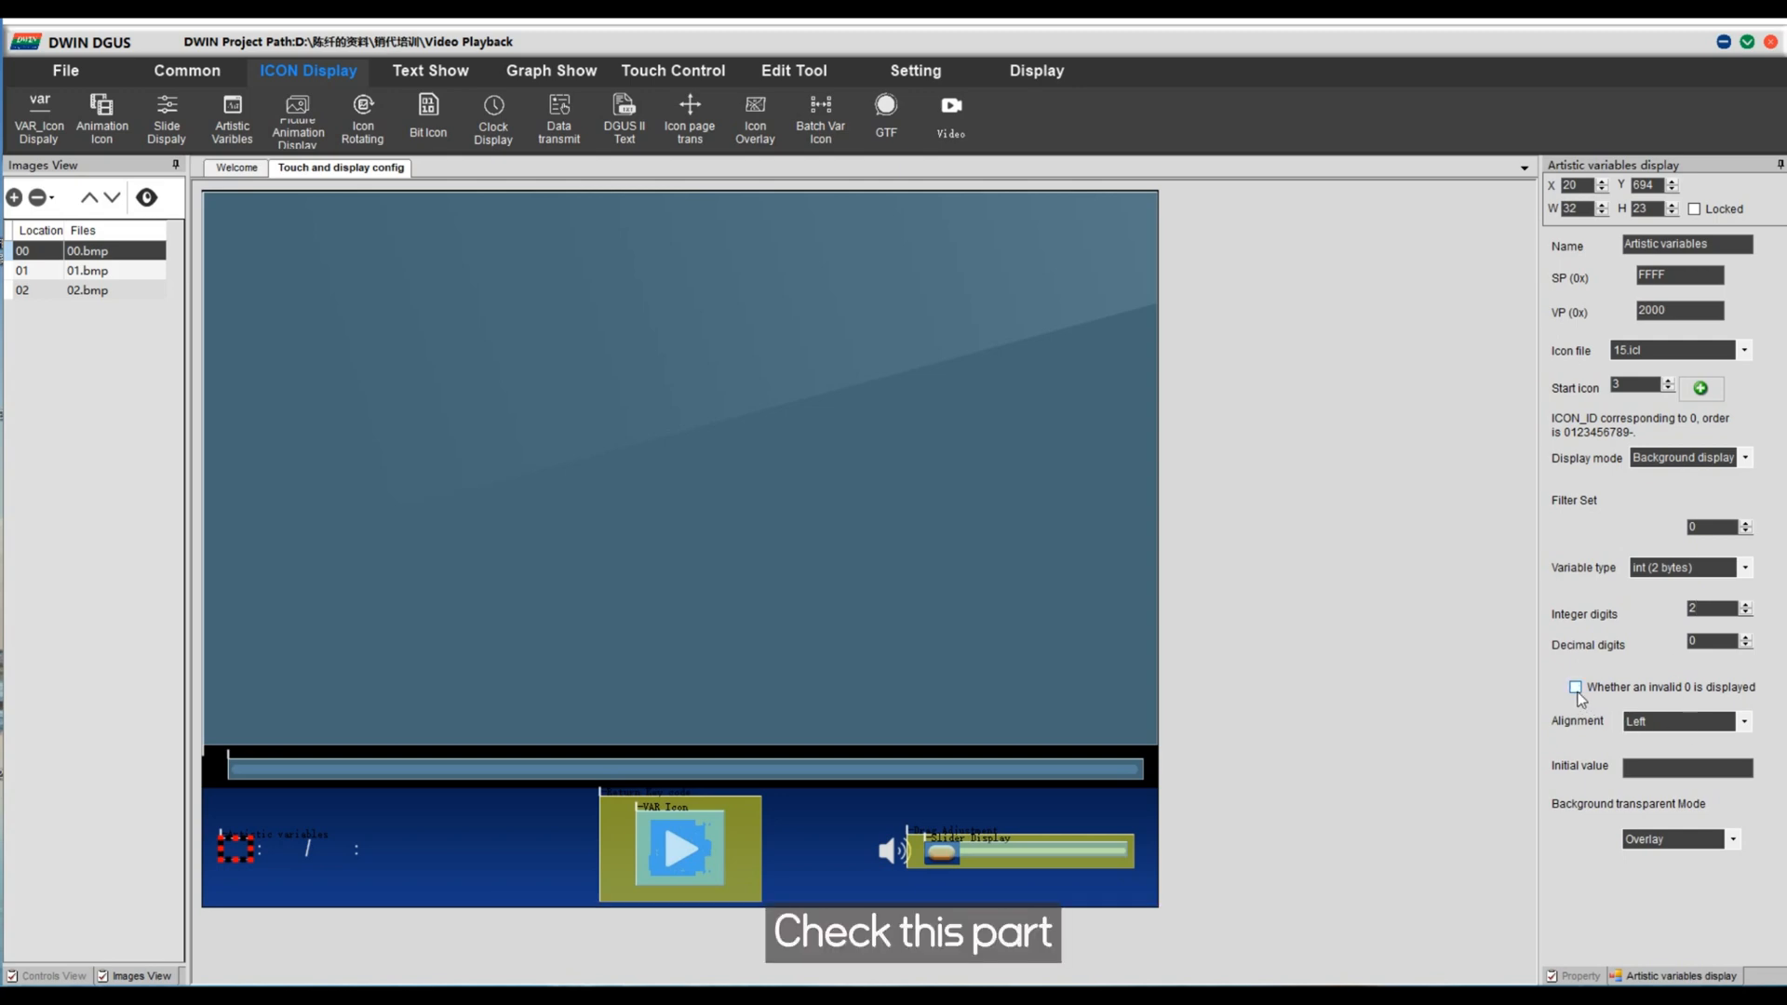
{"action": "left_click", "coordinate": [1744, 722]}
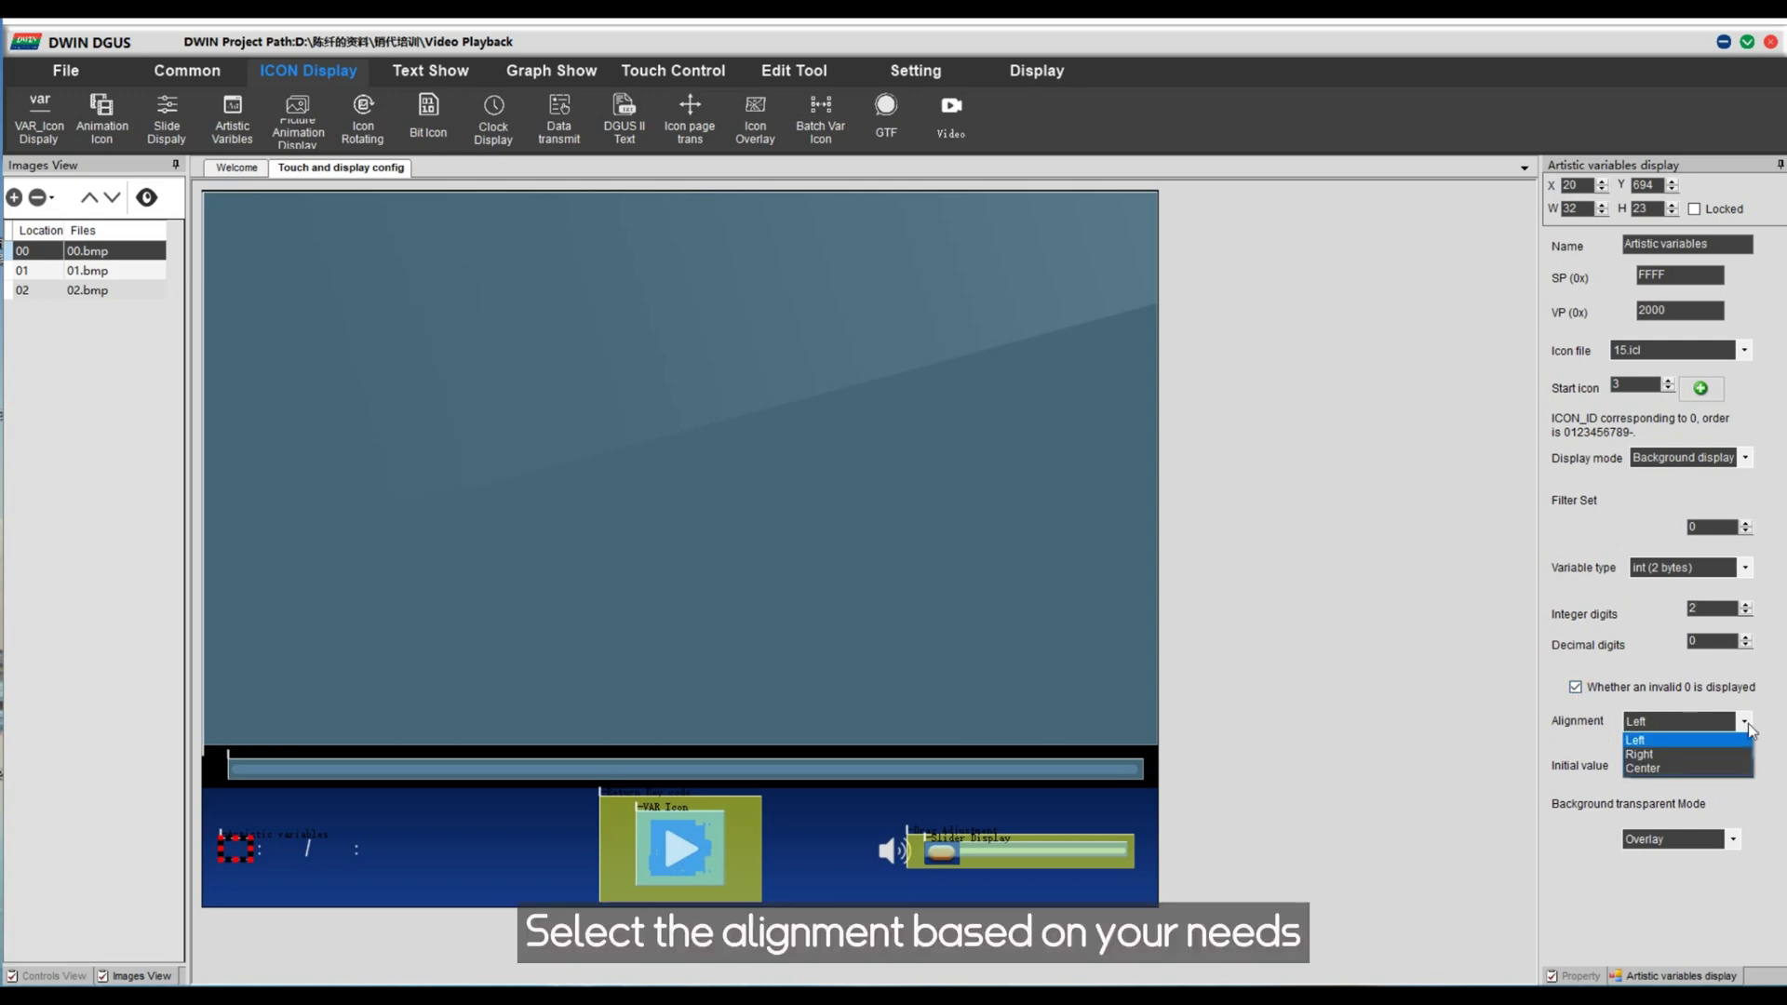
{"action": "left_click", "coordinate": [1652, 757]}
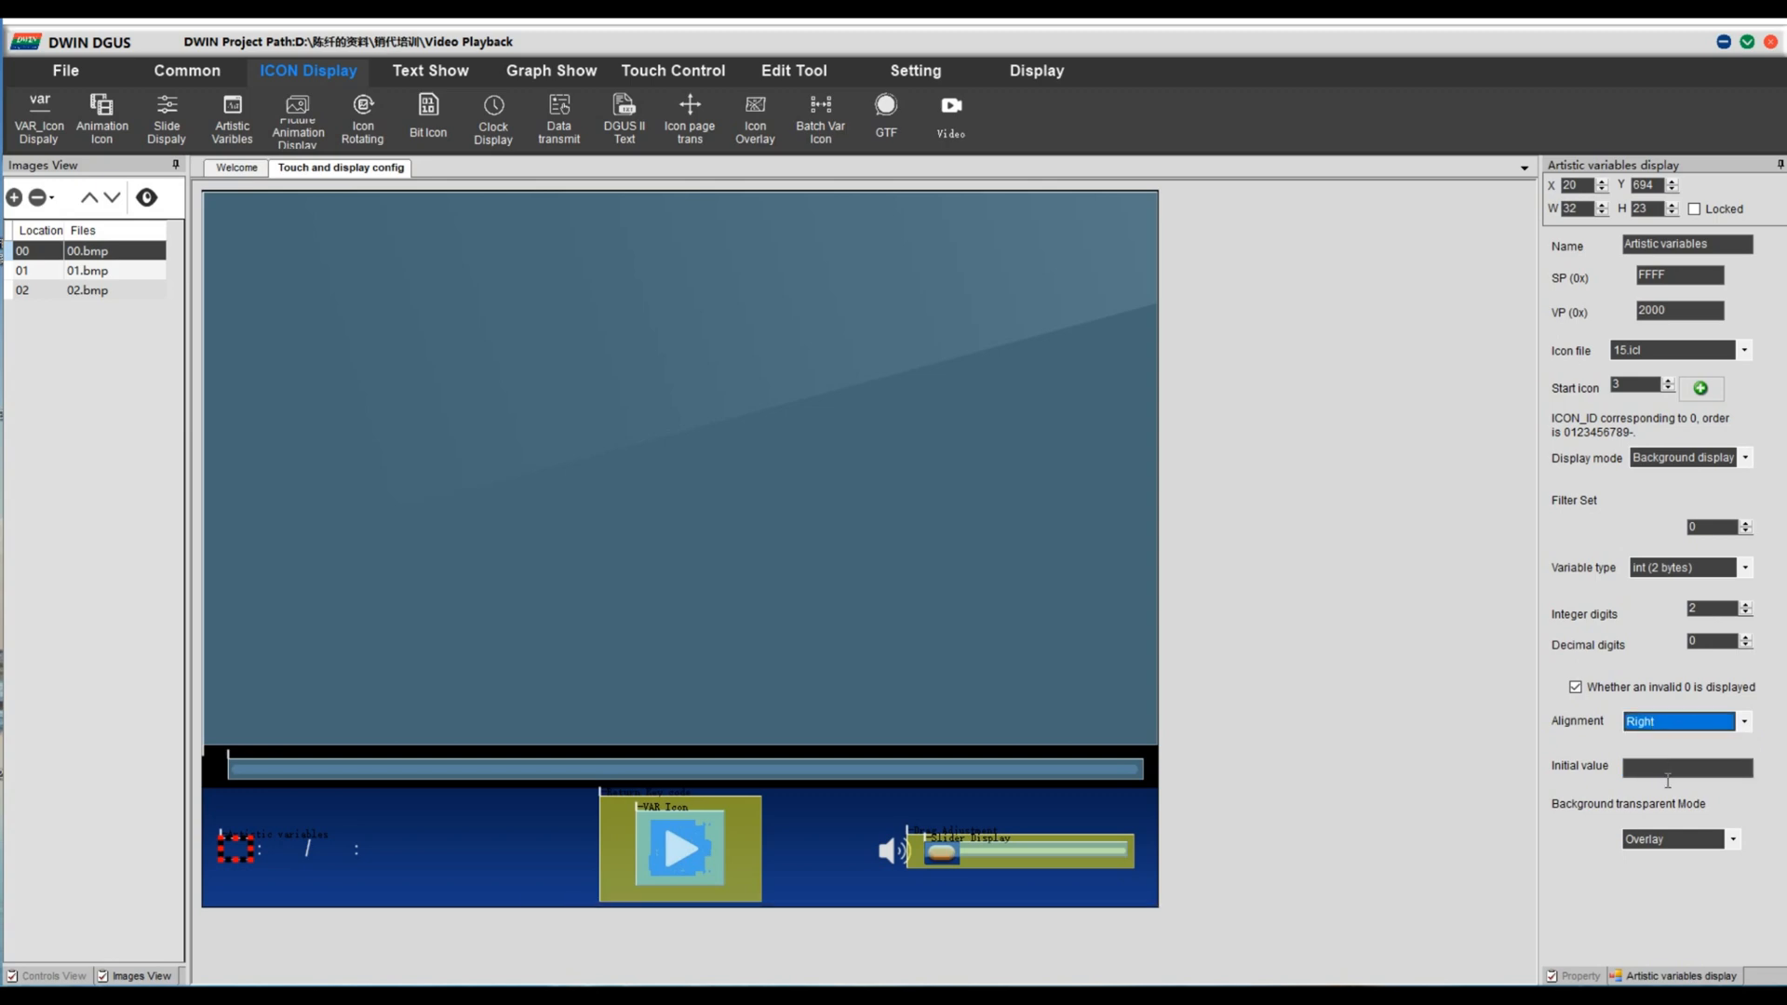
{"action": "left_click", "coordinate": [1667, 769]}
{"action": "type", "text": "00"}
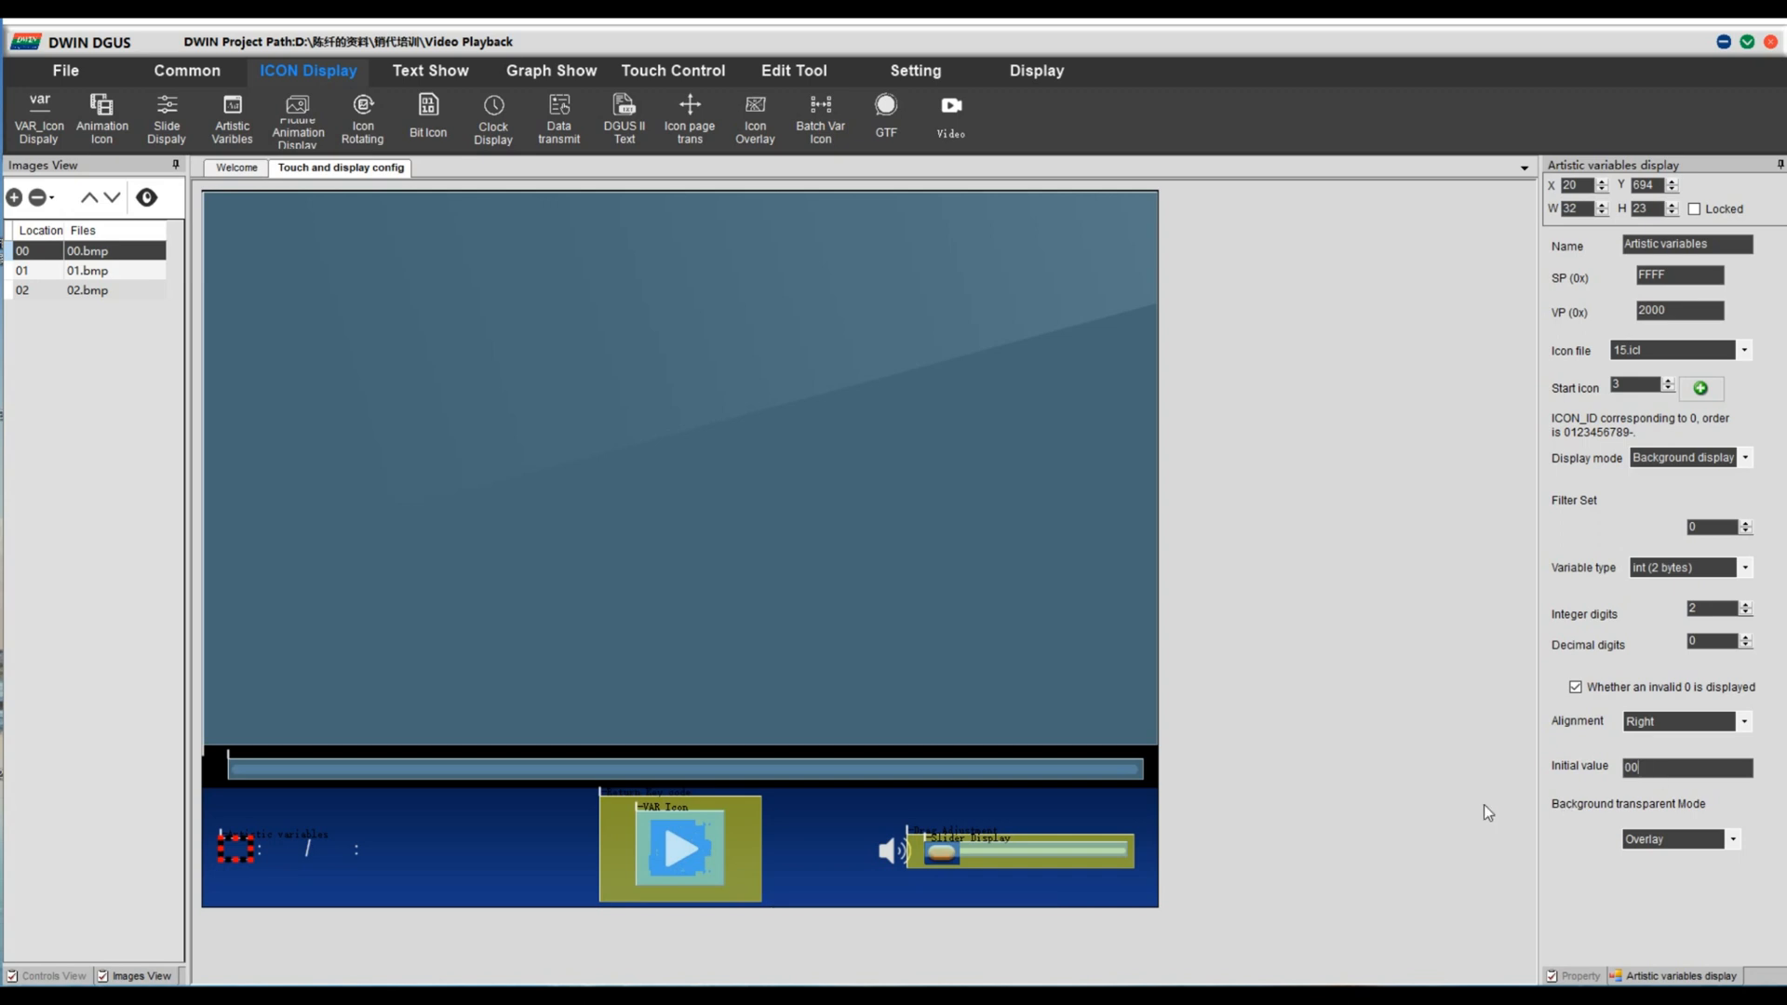
Step: Copy the digit variable beside it as VP 2001, left-aligned
{"action": "left_click", "coordinate": [237, 850]}
{"action": "left_click_drag", "start_coordinate": [238, 854], "coordinate": [290, 847]}
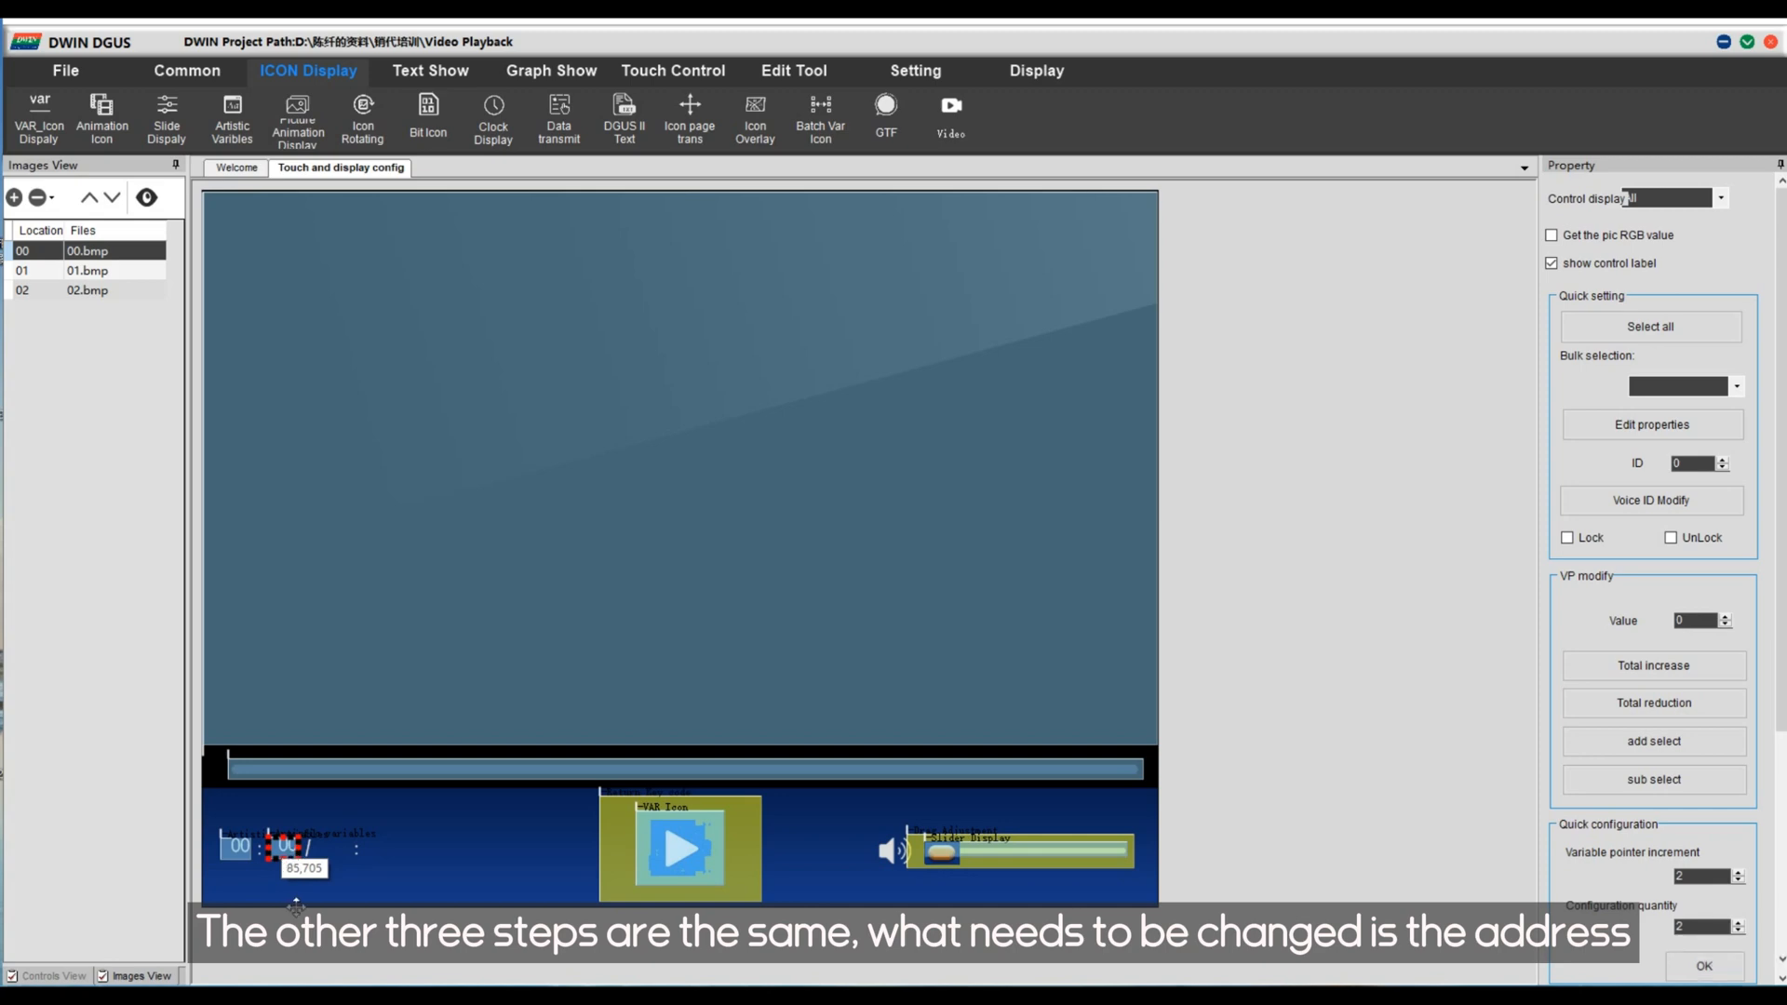
{"action": "double_click", "coordinate": [1680, 310]}
{"action": "type", "text": "2001"}
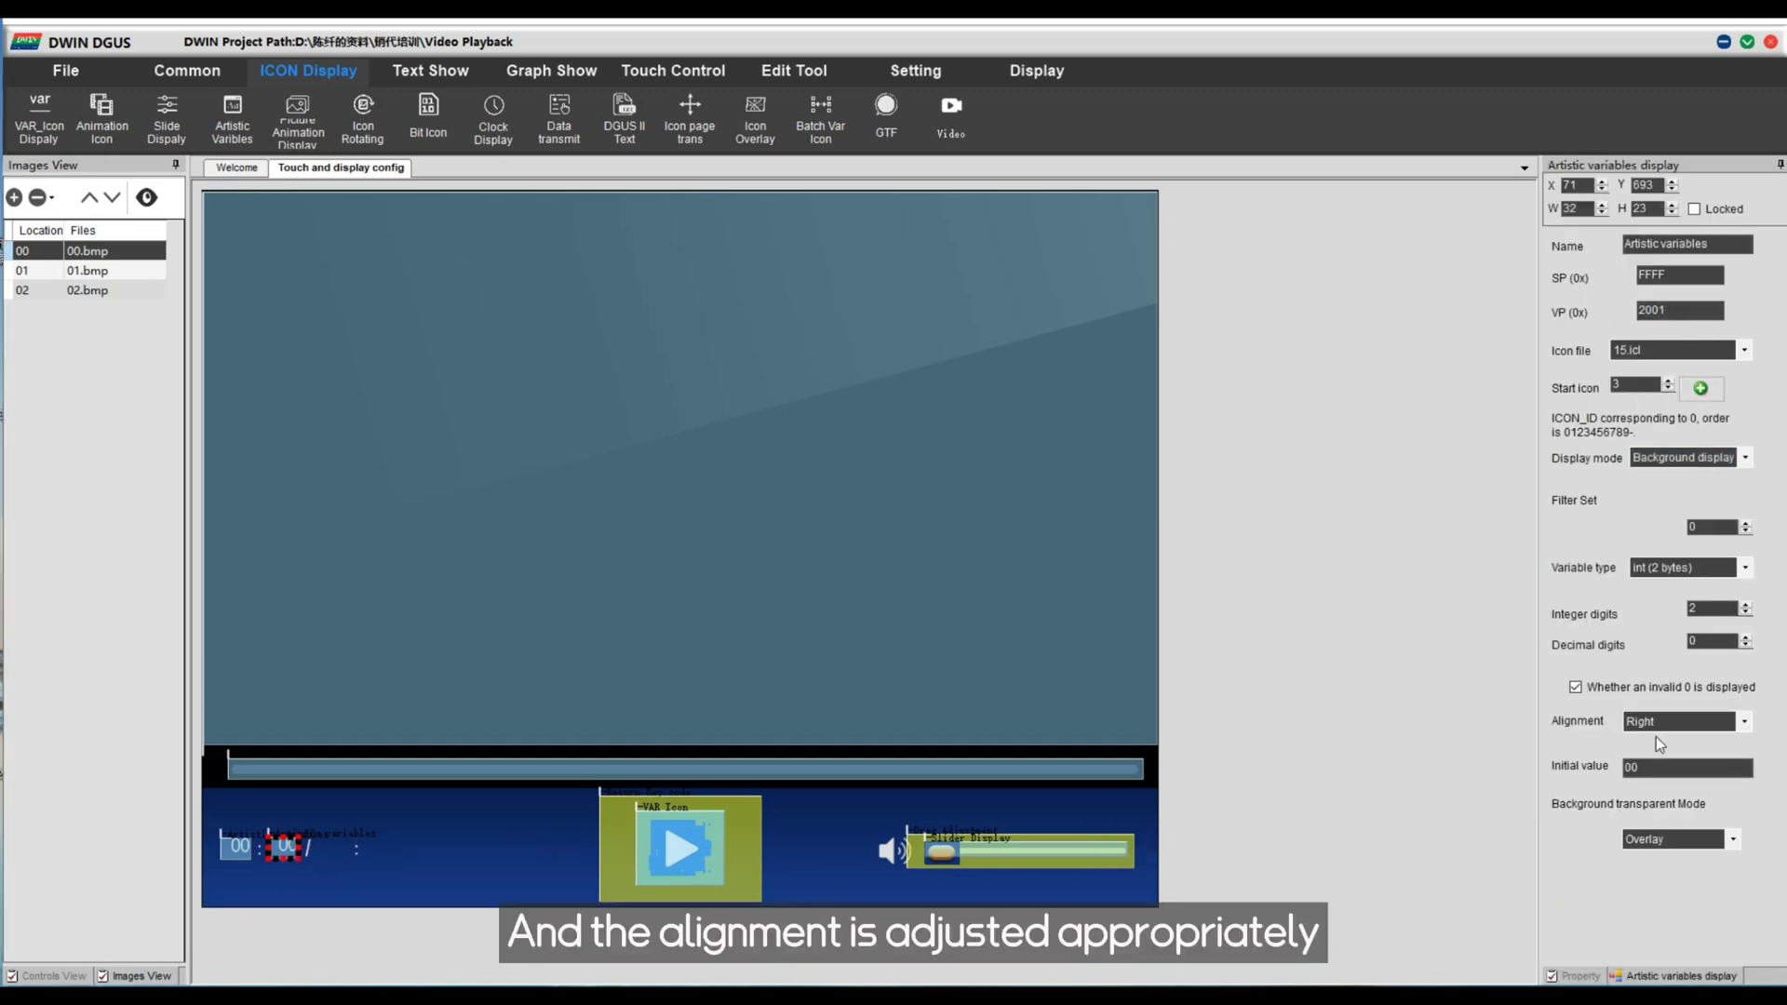
{"action": "left_click", "coordinate": [1740, 723]}
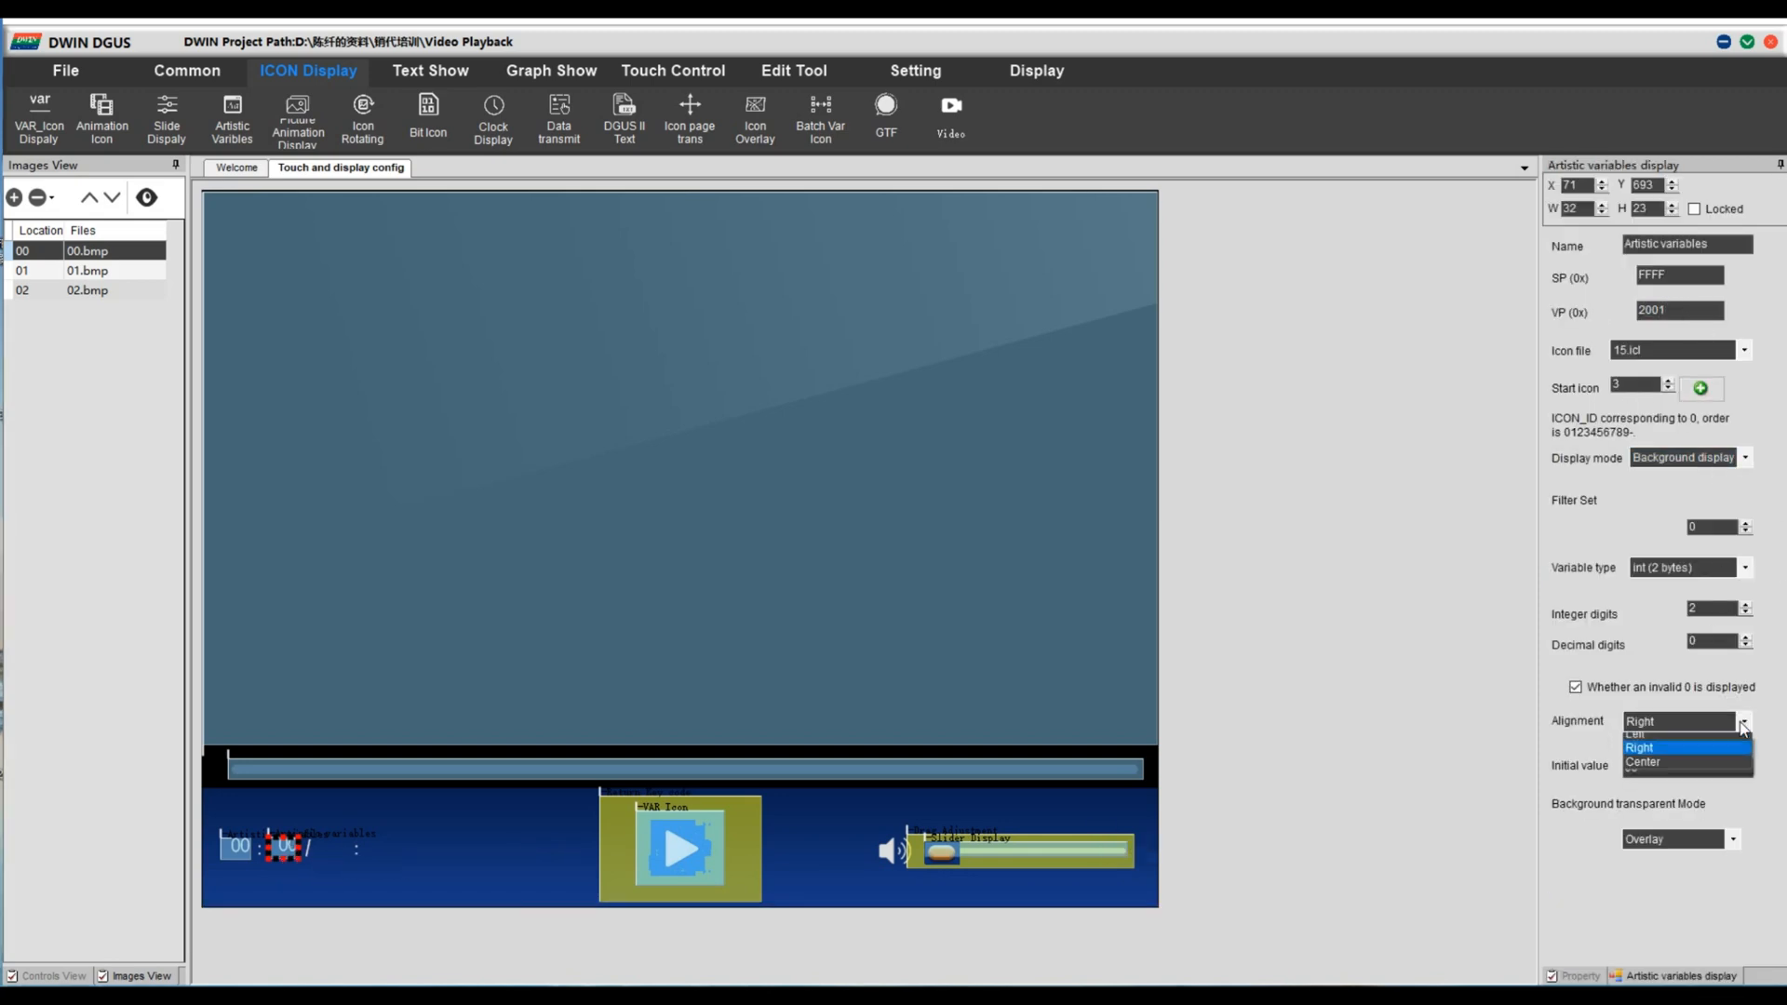
{"action": "left_click", "coordinate": [1663, 742]}
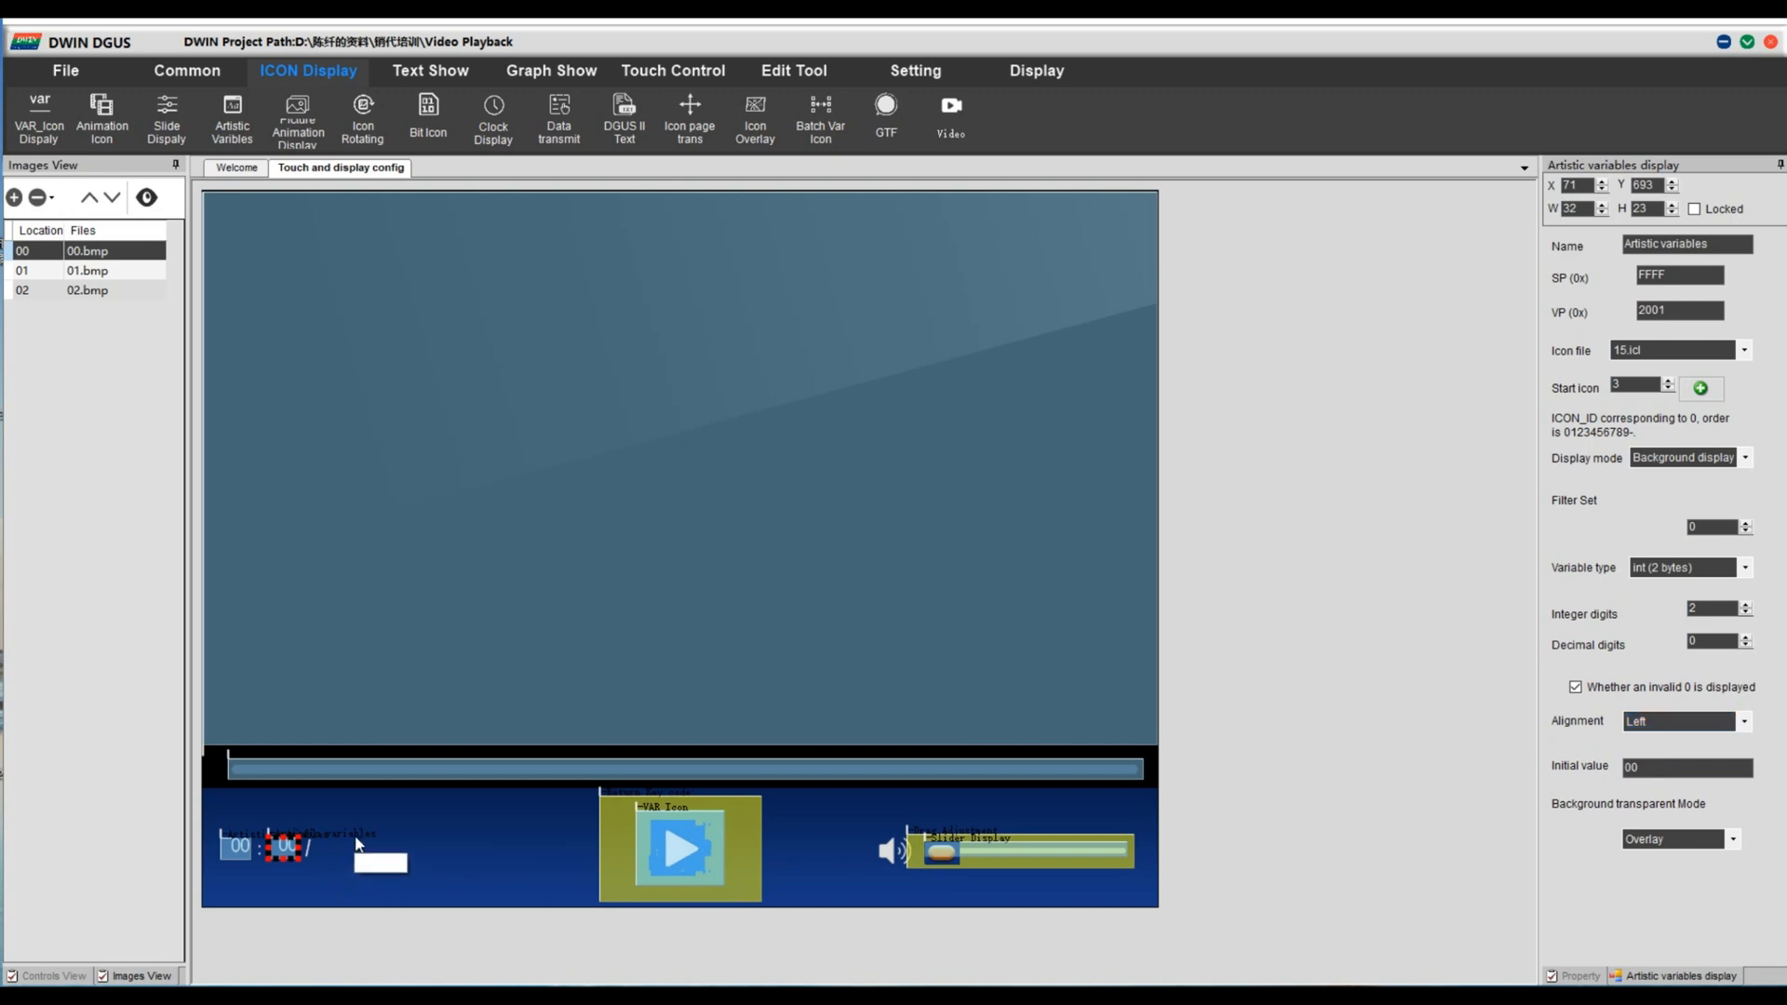
Step: Paste two more digit variables at VP 2002 and 2003 after the slash, the last left-aligned
{"action": "left_click", "coordinate": [460, 850]}
{"action": "key", "text": "ctrl+v"}
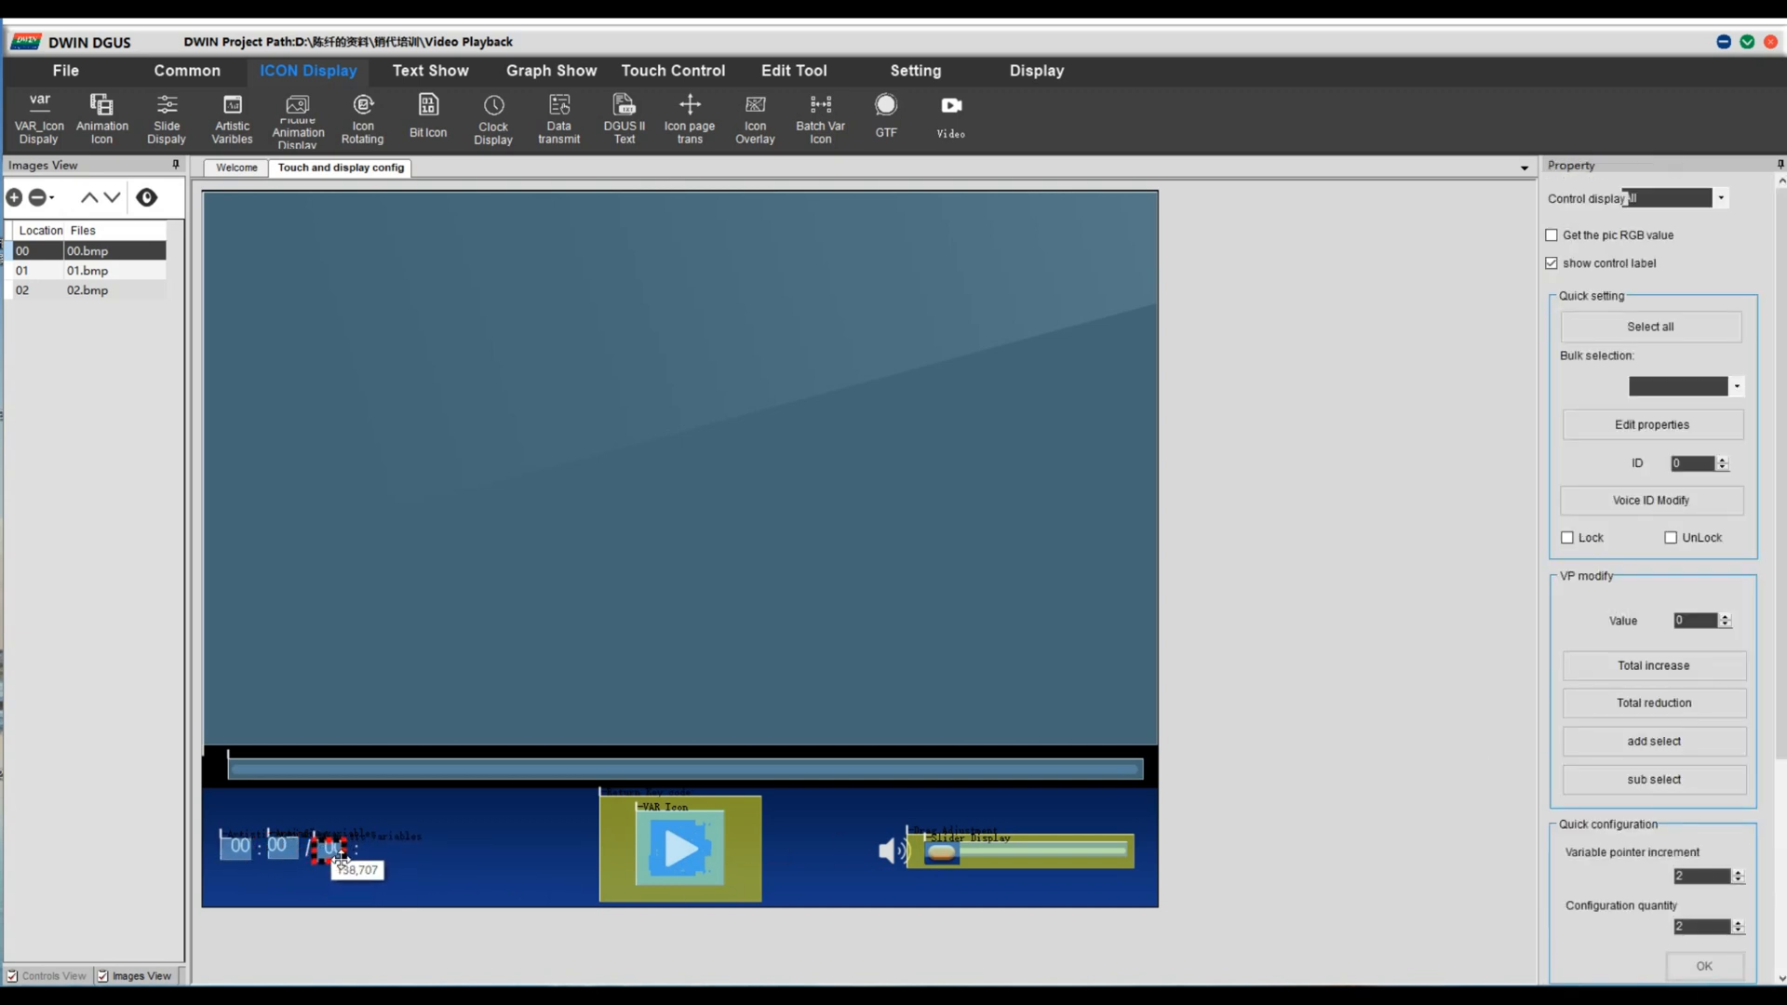
{"action": "left_click", "coordinate": [338, 852]}
{"action": "double_click", "coordinate": [1662, 310]}
{"action": "type", "text": "2002"}
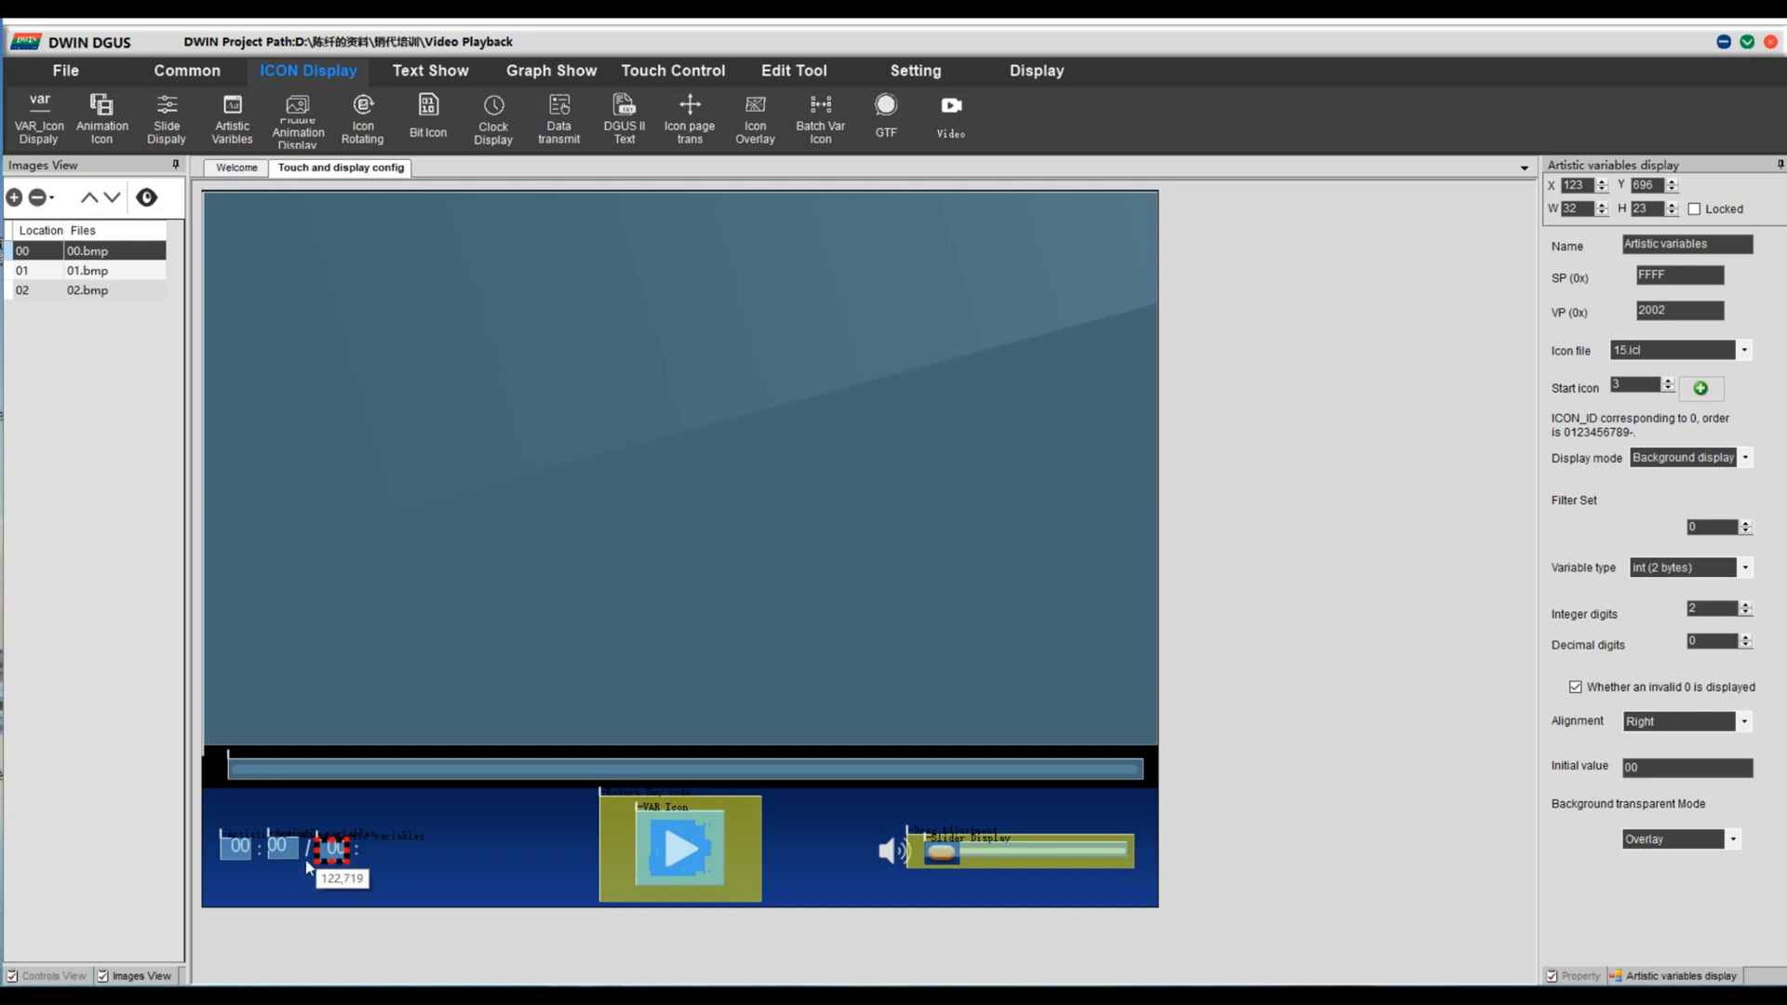
{"action": "key", "text": "ctrl+v"}
{"action": "mouse_move", "coordinate": [336, 866]}
{"action": "left_mouse_down"}
{"action": "mouse_move", "coordinate": [394, 866]}
{"action": "mouse_move", "coordinate": [379, 855]}
{"action": "left_mouse_up"}
{"action": "left_click", "coordinate": [380, 852]}
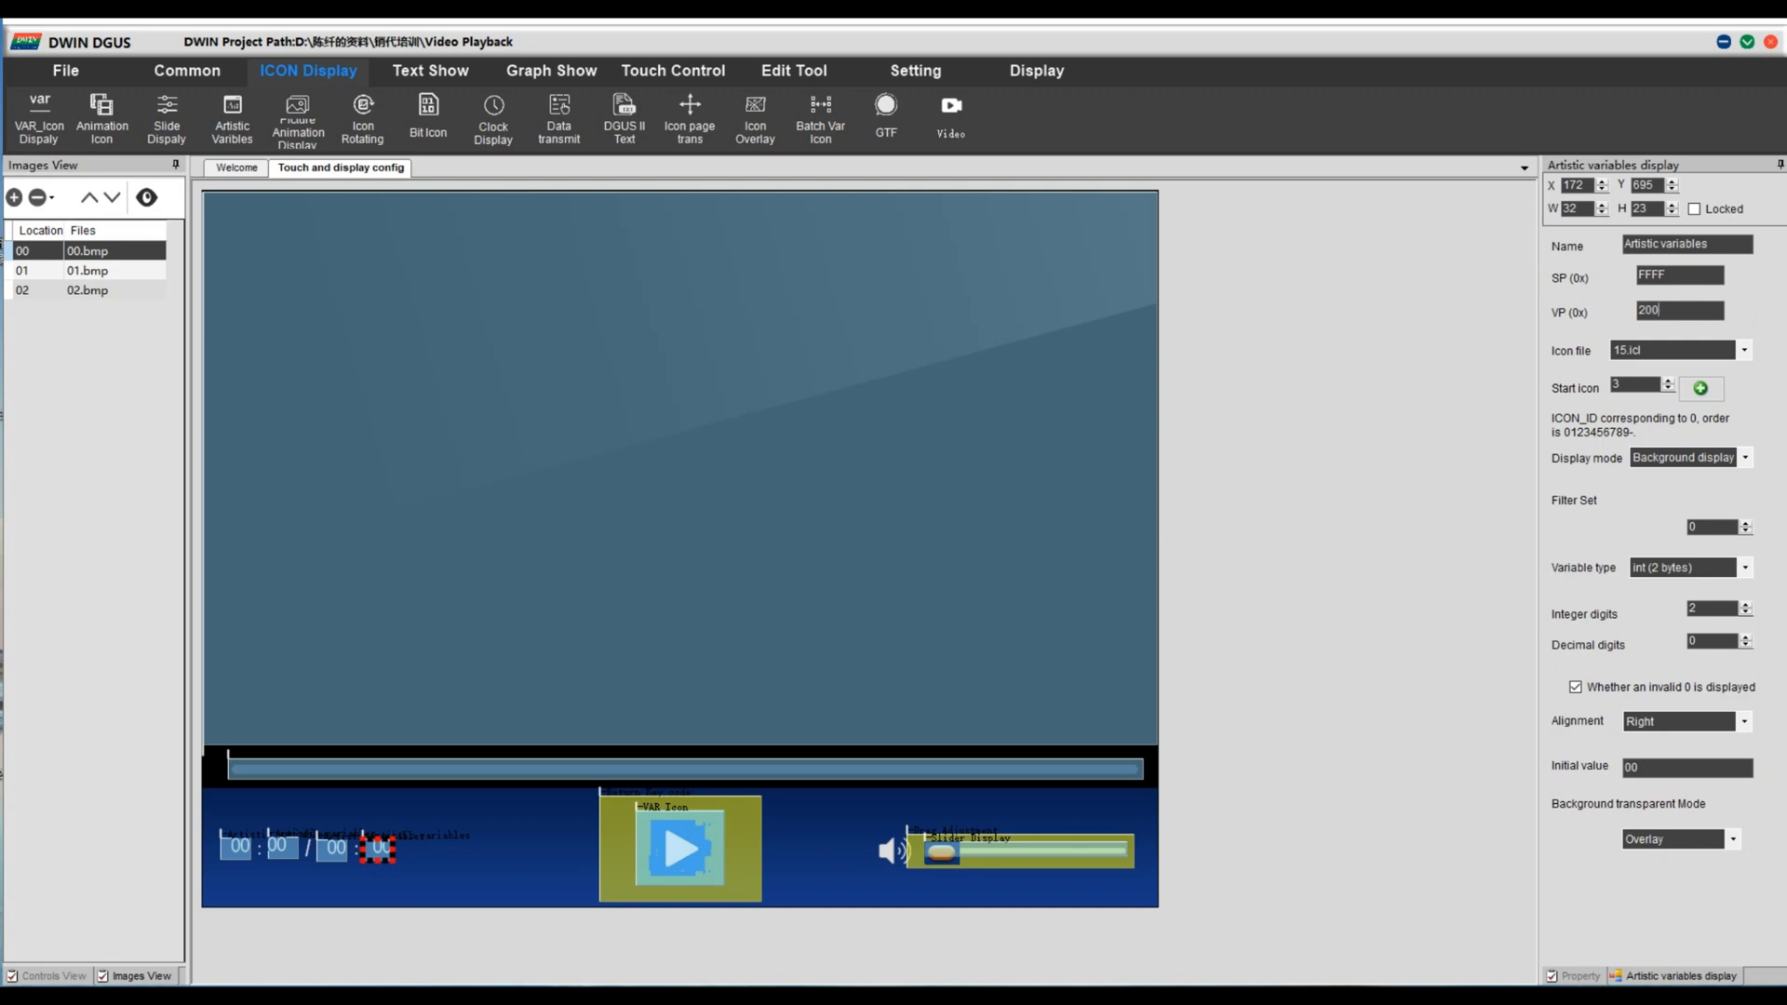
{"action": "type", "text": "3"}
{"action": "left_click", "coordinate": [1744, 722]}
{"action": "left_click", "coordinate": [1643, 740]}
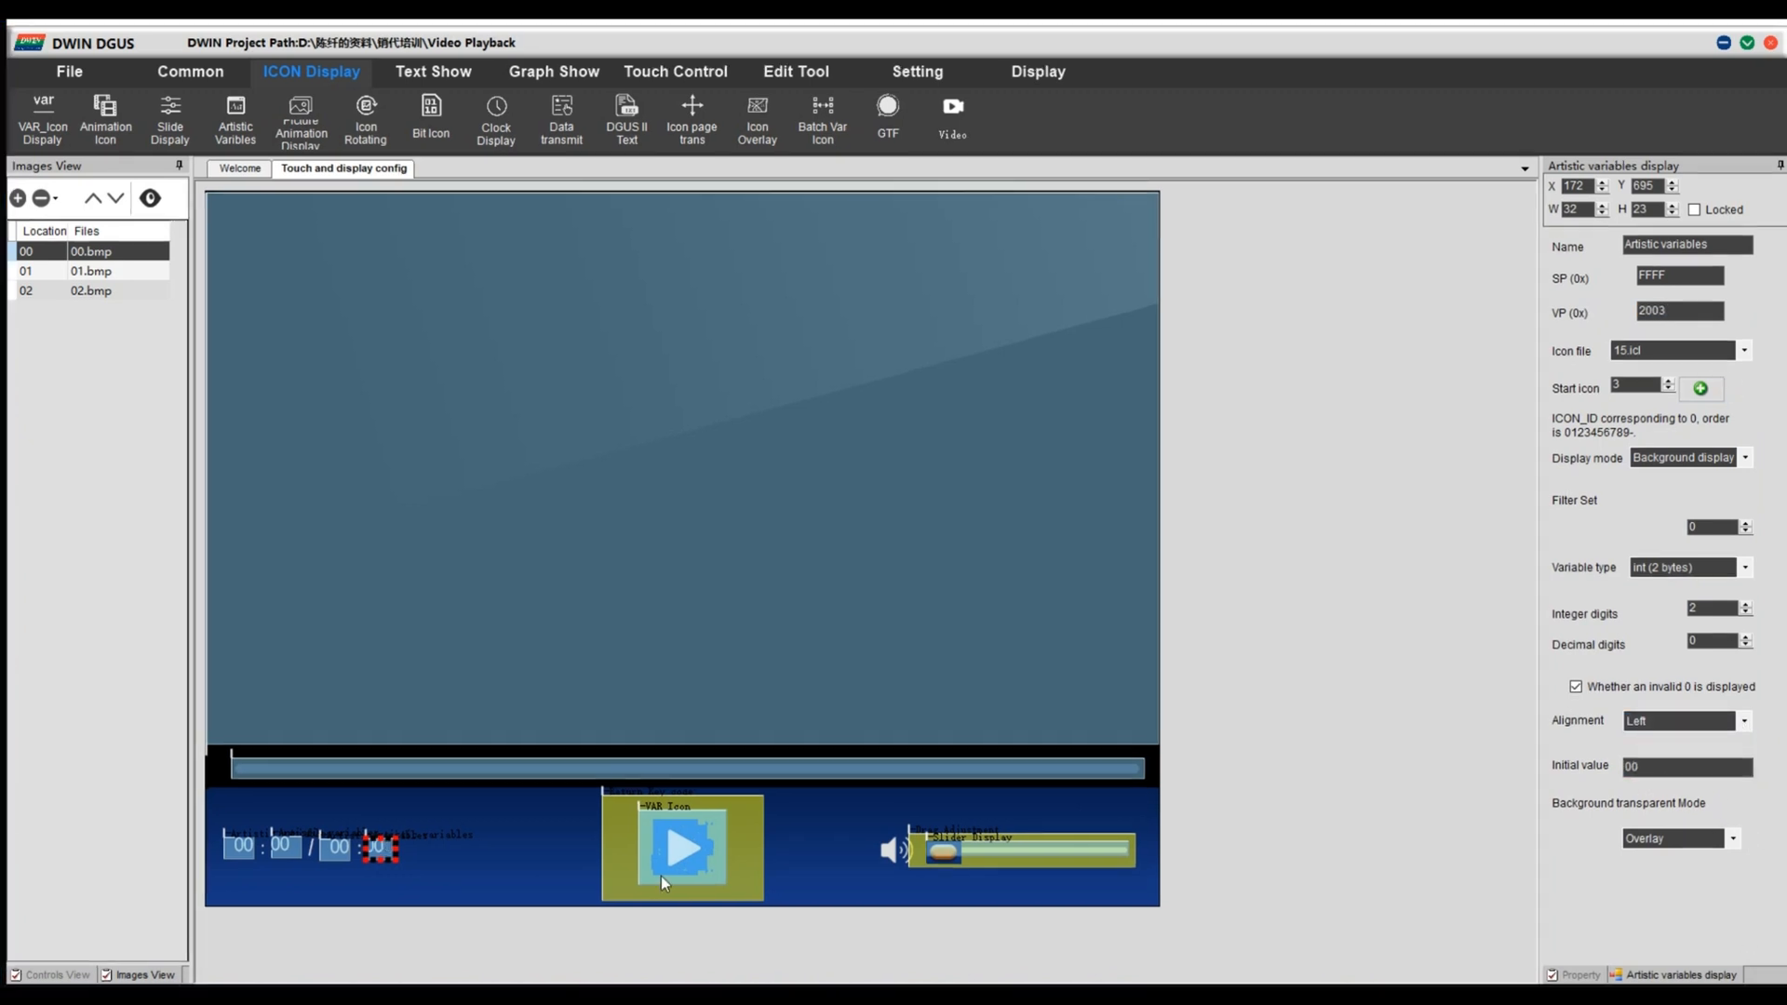
Step: Paste the copied video area and controls onto page 2 and return to the first page
{"action": "left_click", "coordinate": [535, 414]}
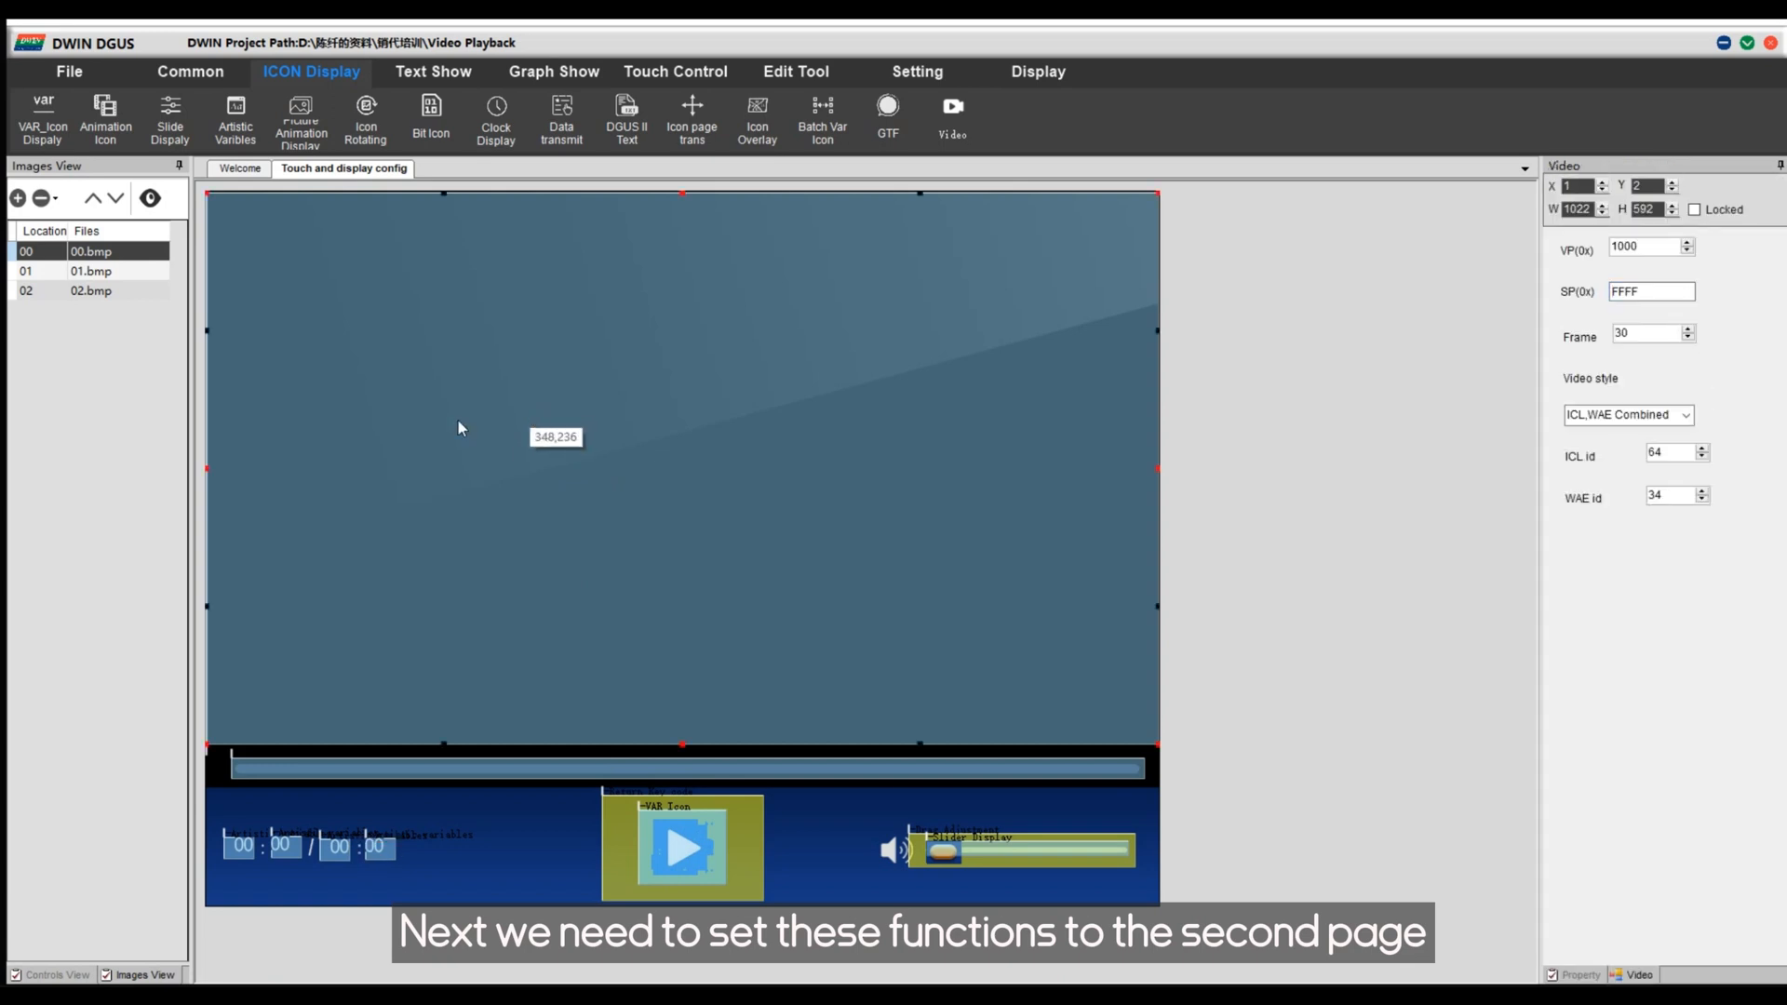
{"action": "left_click", "coordinate": [92, 271]}
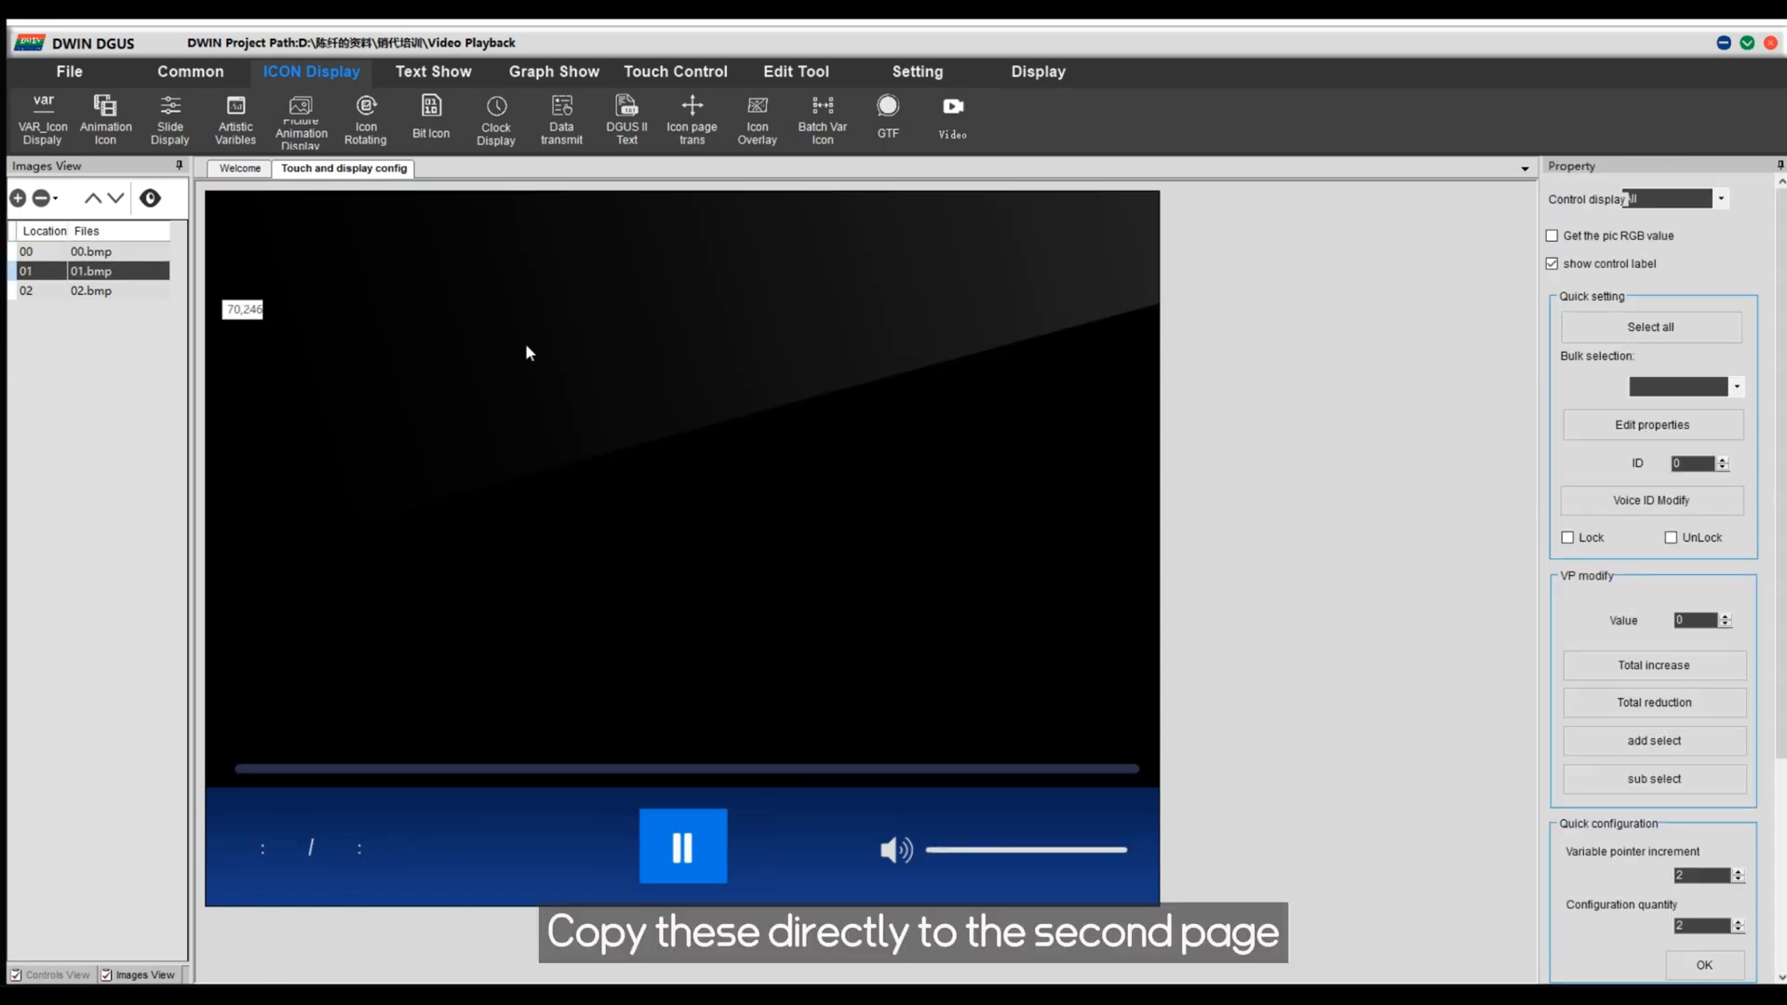
{"action": "key", "text": "ctrl+v"}
{"action": "left_click", "coordinate": [91, 271]}
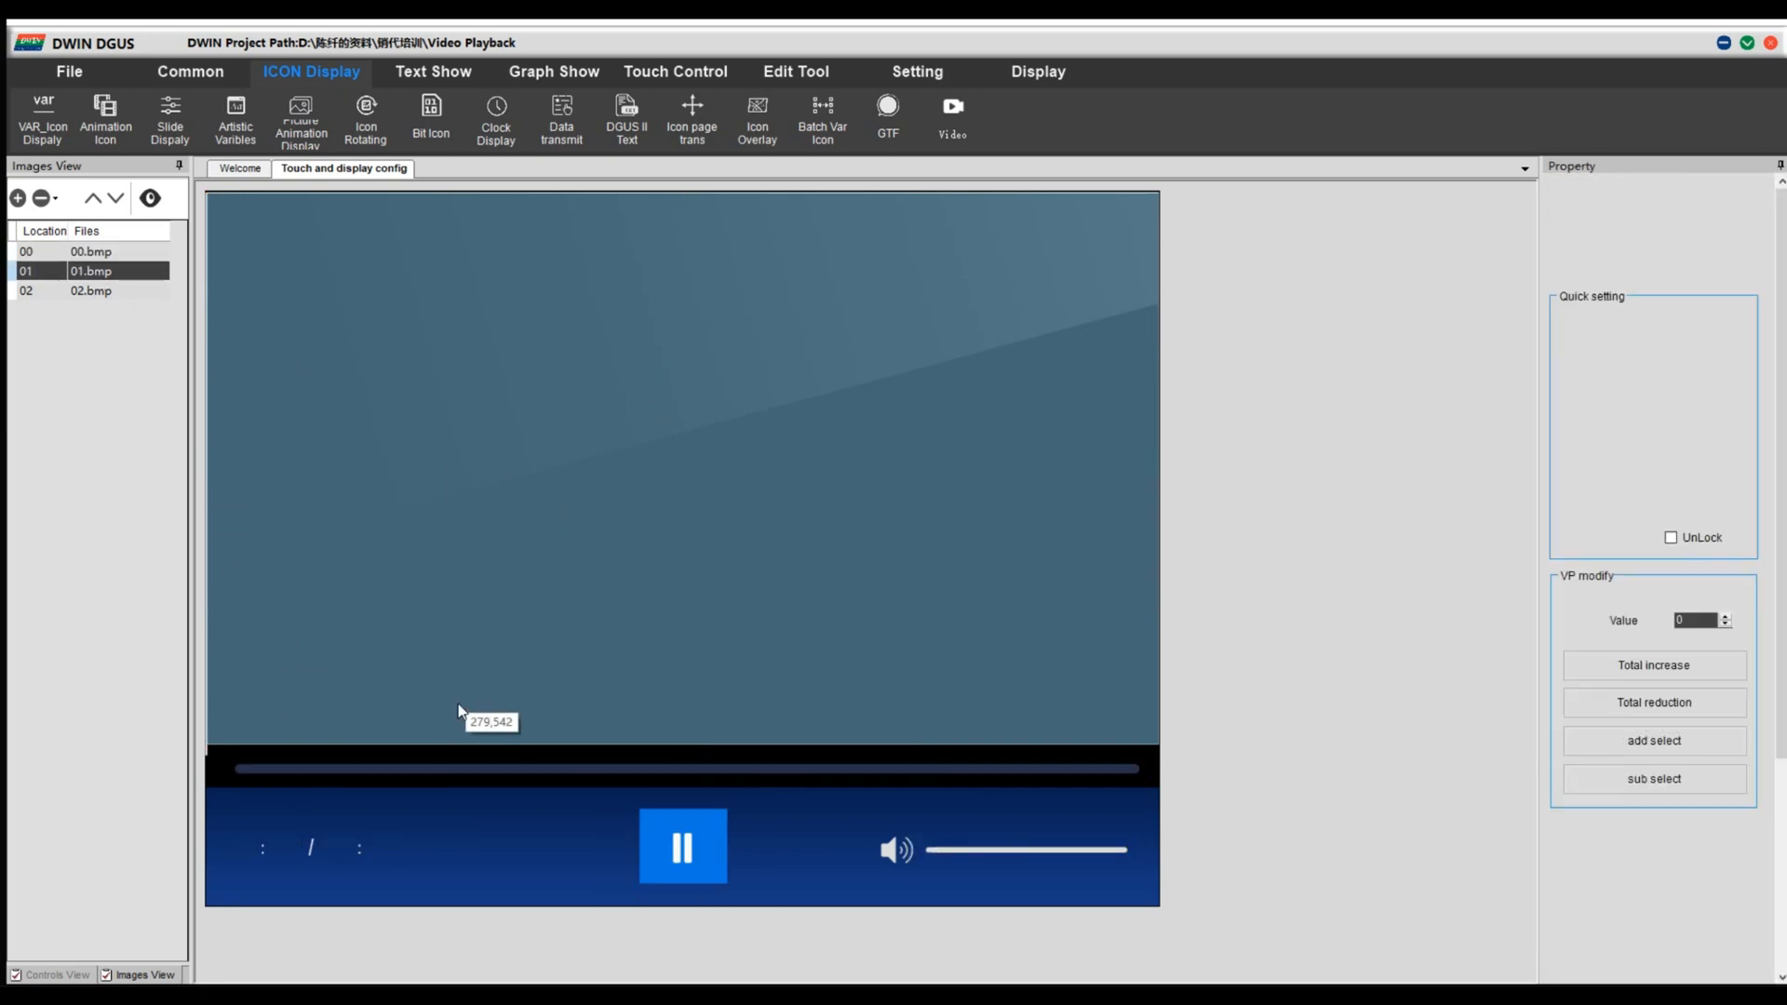
{"action": "left_click", "coordinate": [91, 252]}
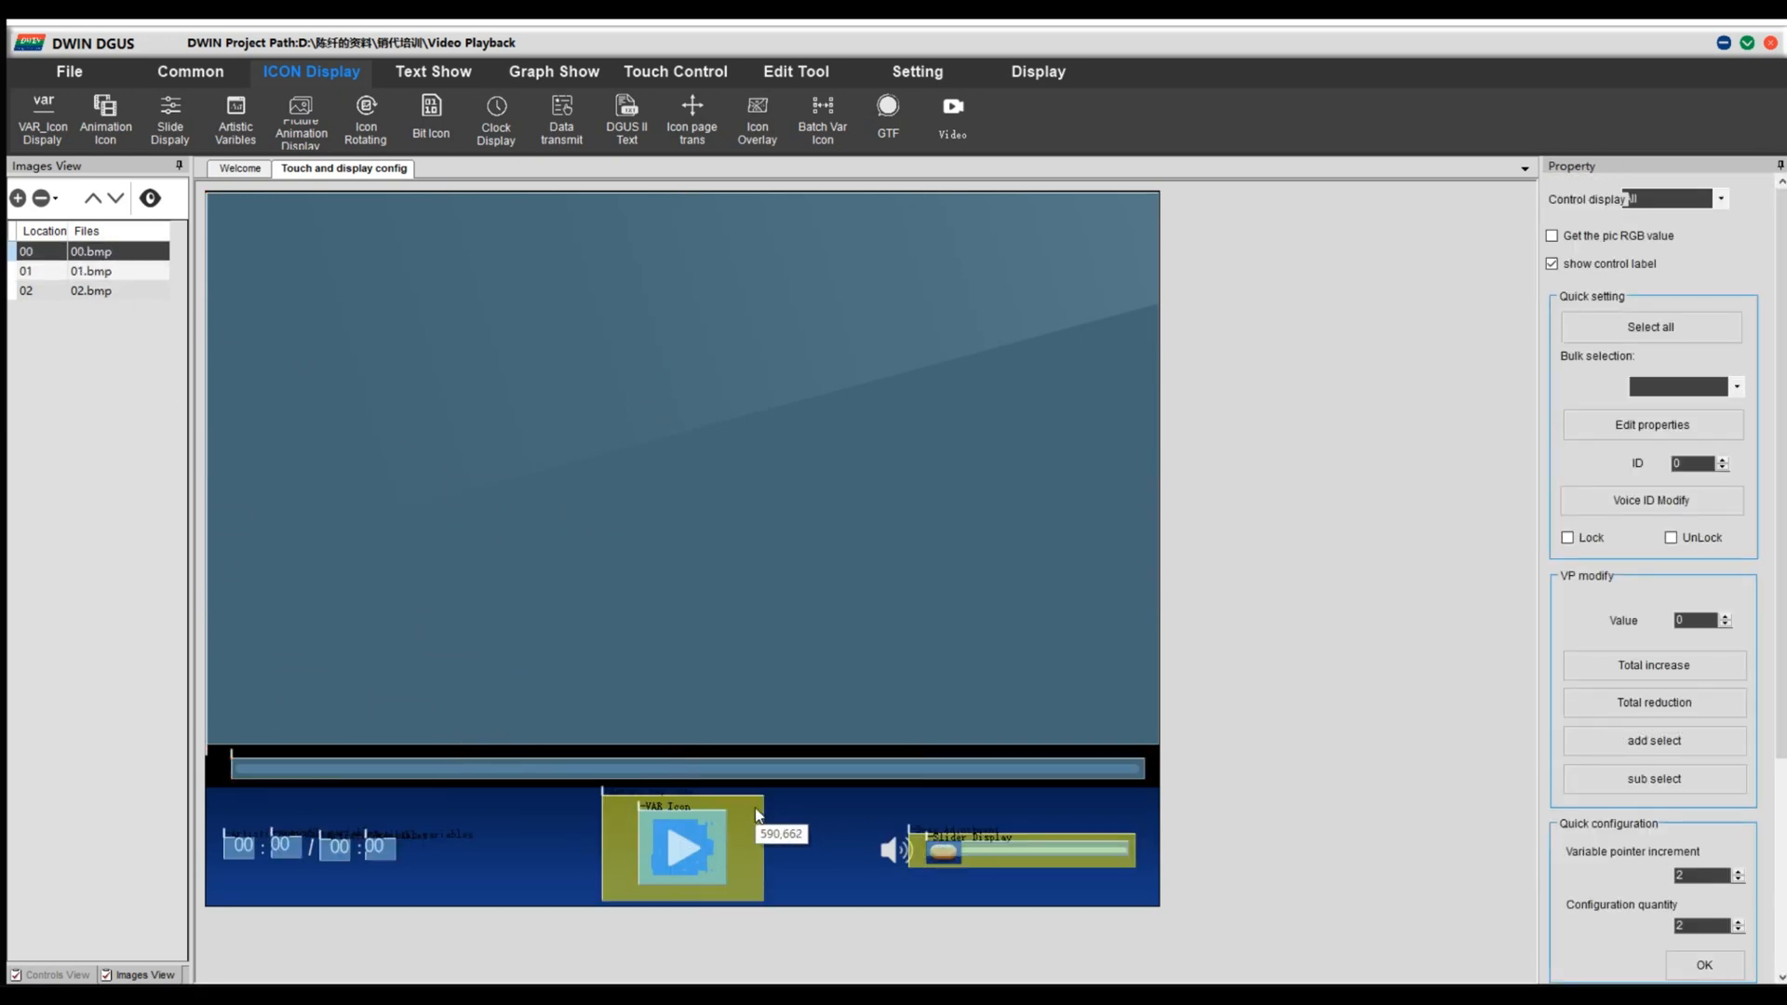
Step: Copy the play/pause button onto page 2 and change its key value to 5A02
{"action": "left_click", "coordinate": [740, 827]}
{"action": "key", "text": "ctrl+c"}
{"action": "key", "text": "Page_Down"}
{"action": "key", "text": "ctrl+v"}
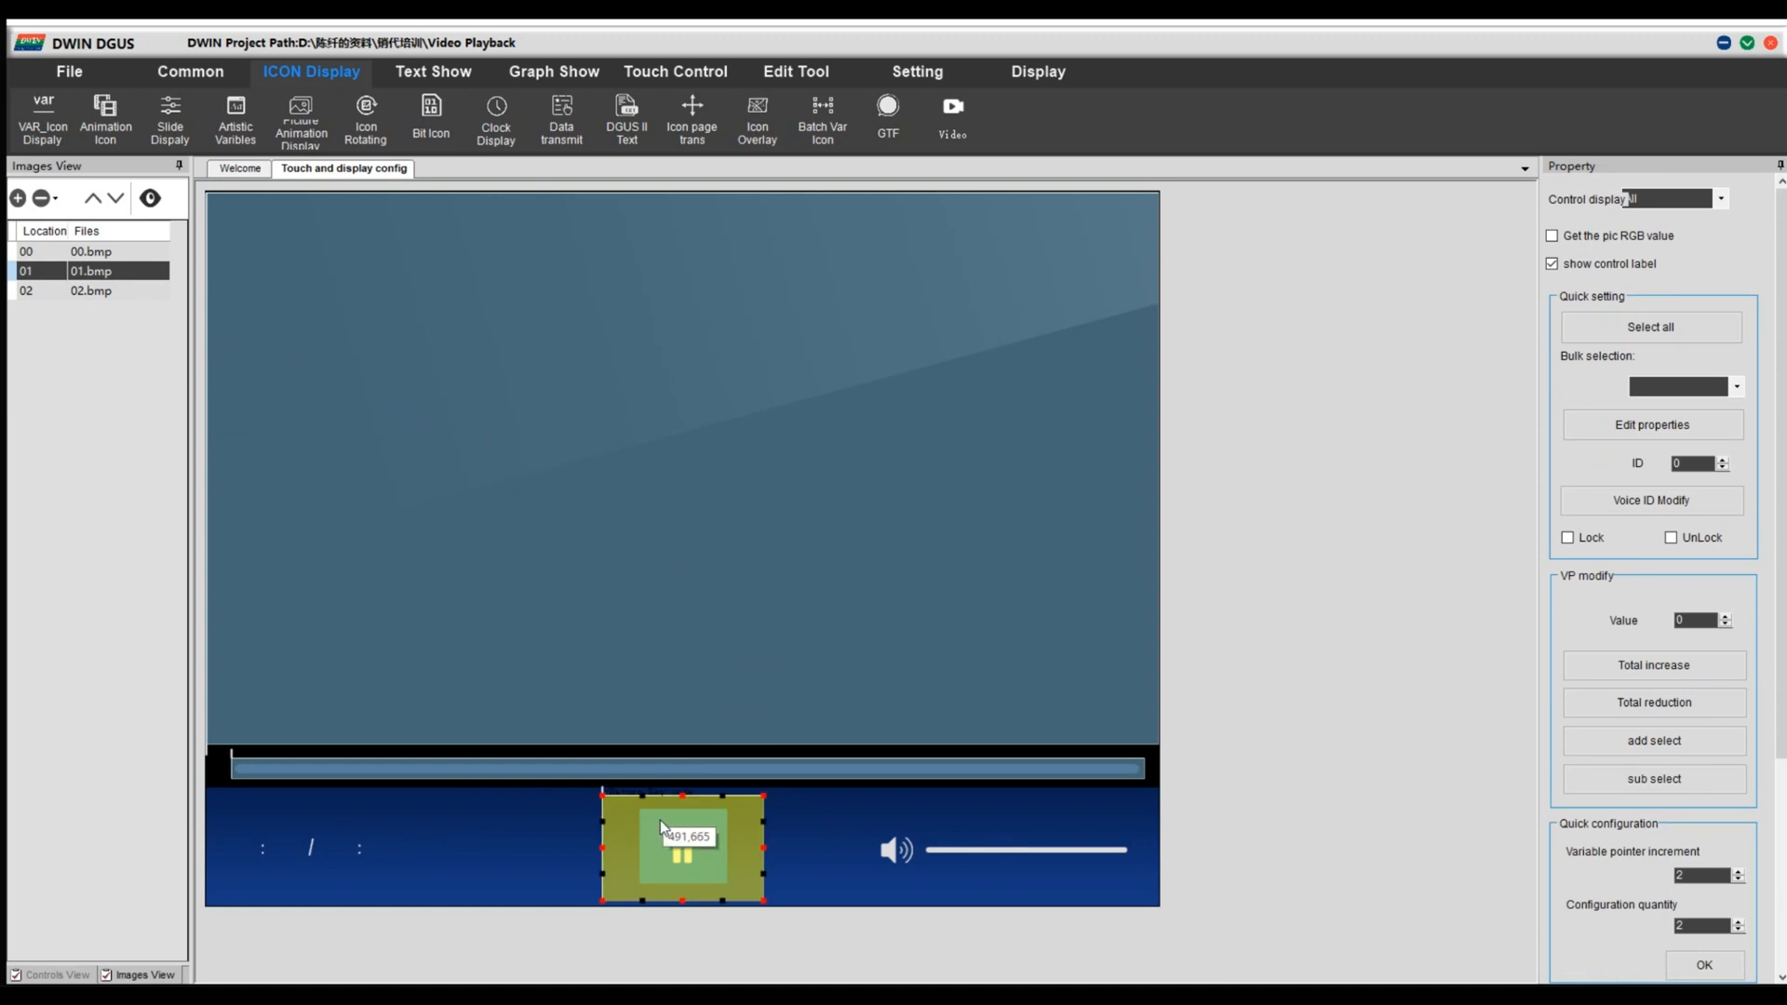
{"action": "left_click", "coordinate": [683, 859]}
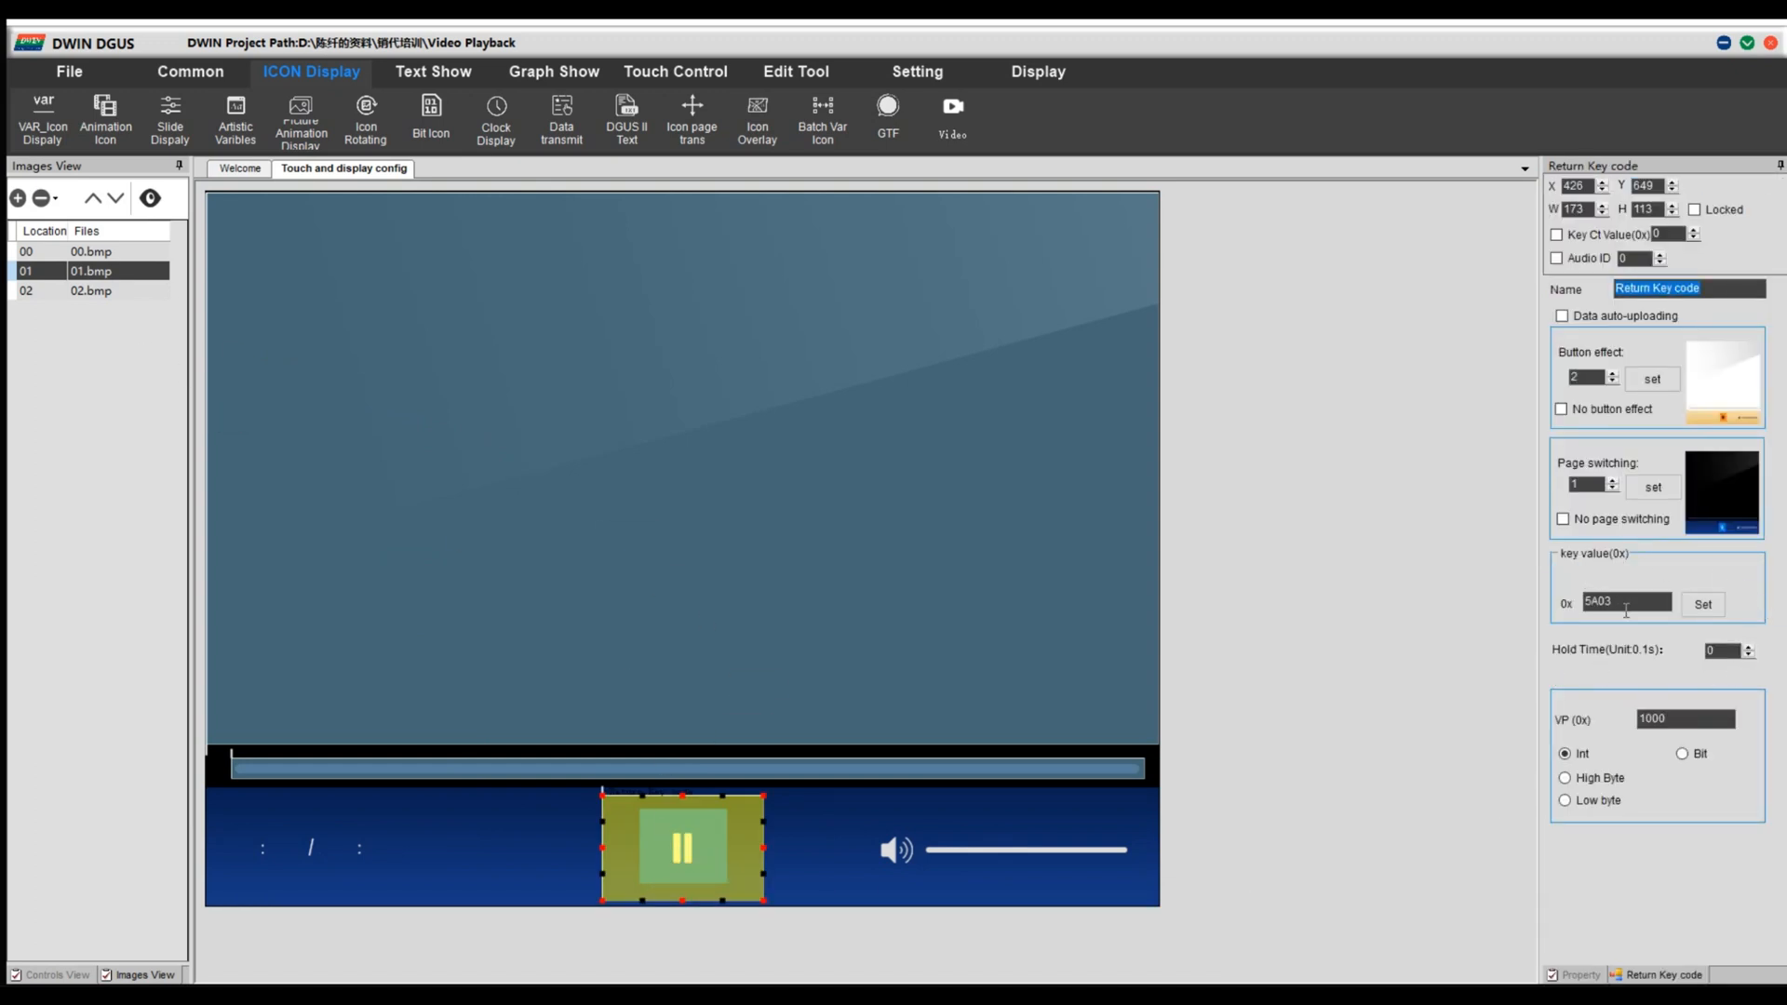
{"action": "key", "text": "BackSpace"}
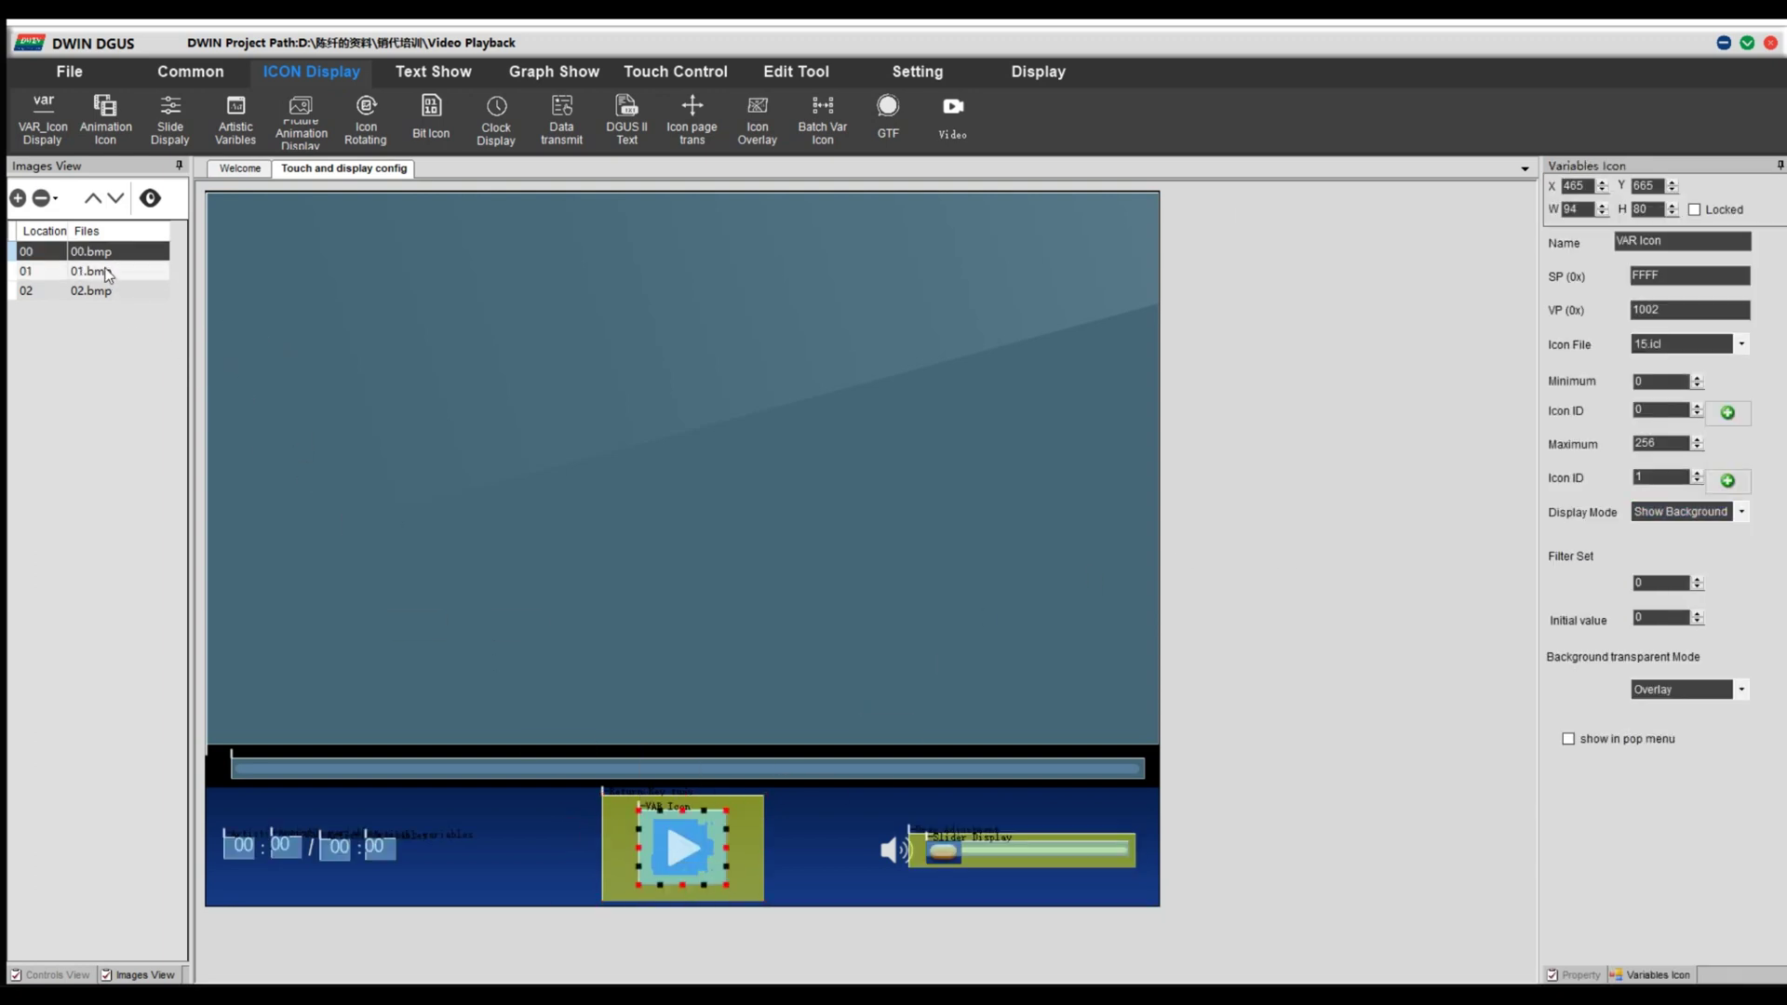
{"action": "left_click", "coordinate": [741, 601]}
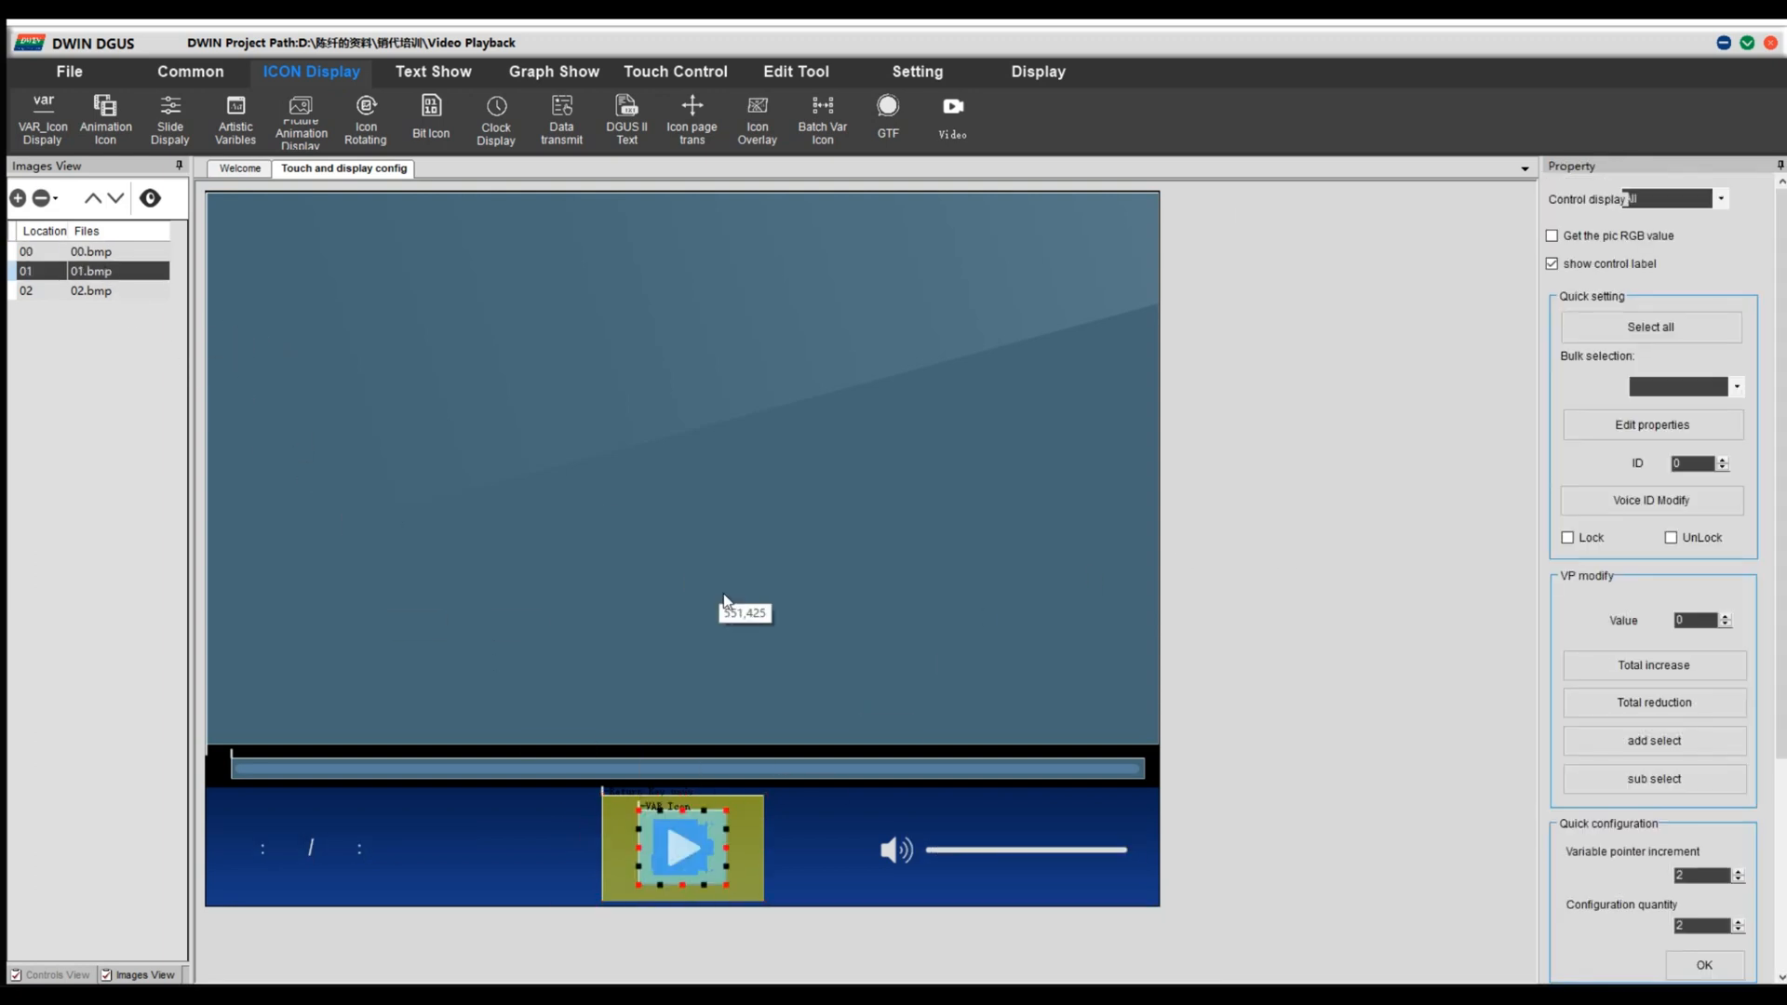
Step: Review the volume slider and time-digit variables across both pages
{"action": "left_click", "coordinate": [1044, 868]}
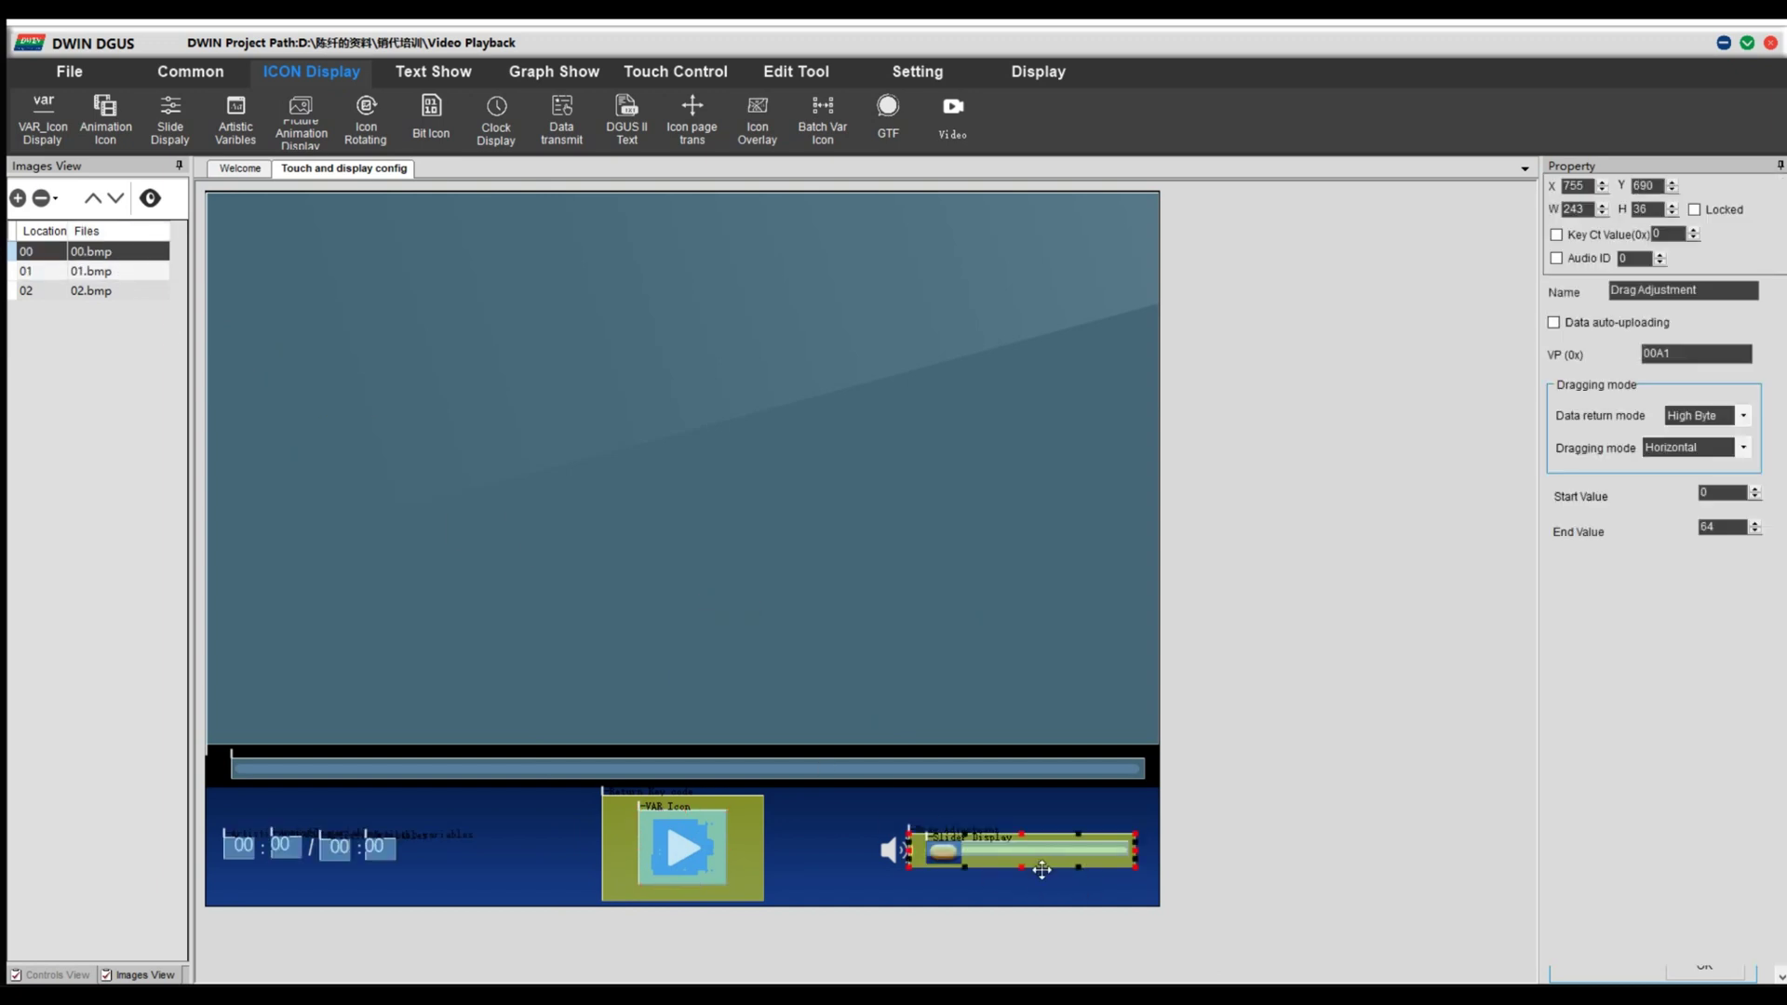
{"action": "left_click", "coordinate": [120, 272]}
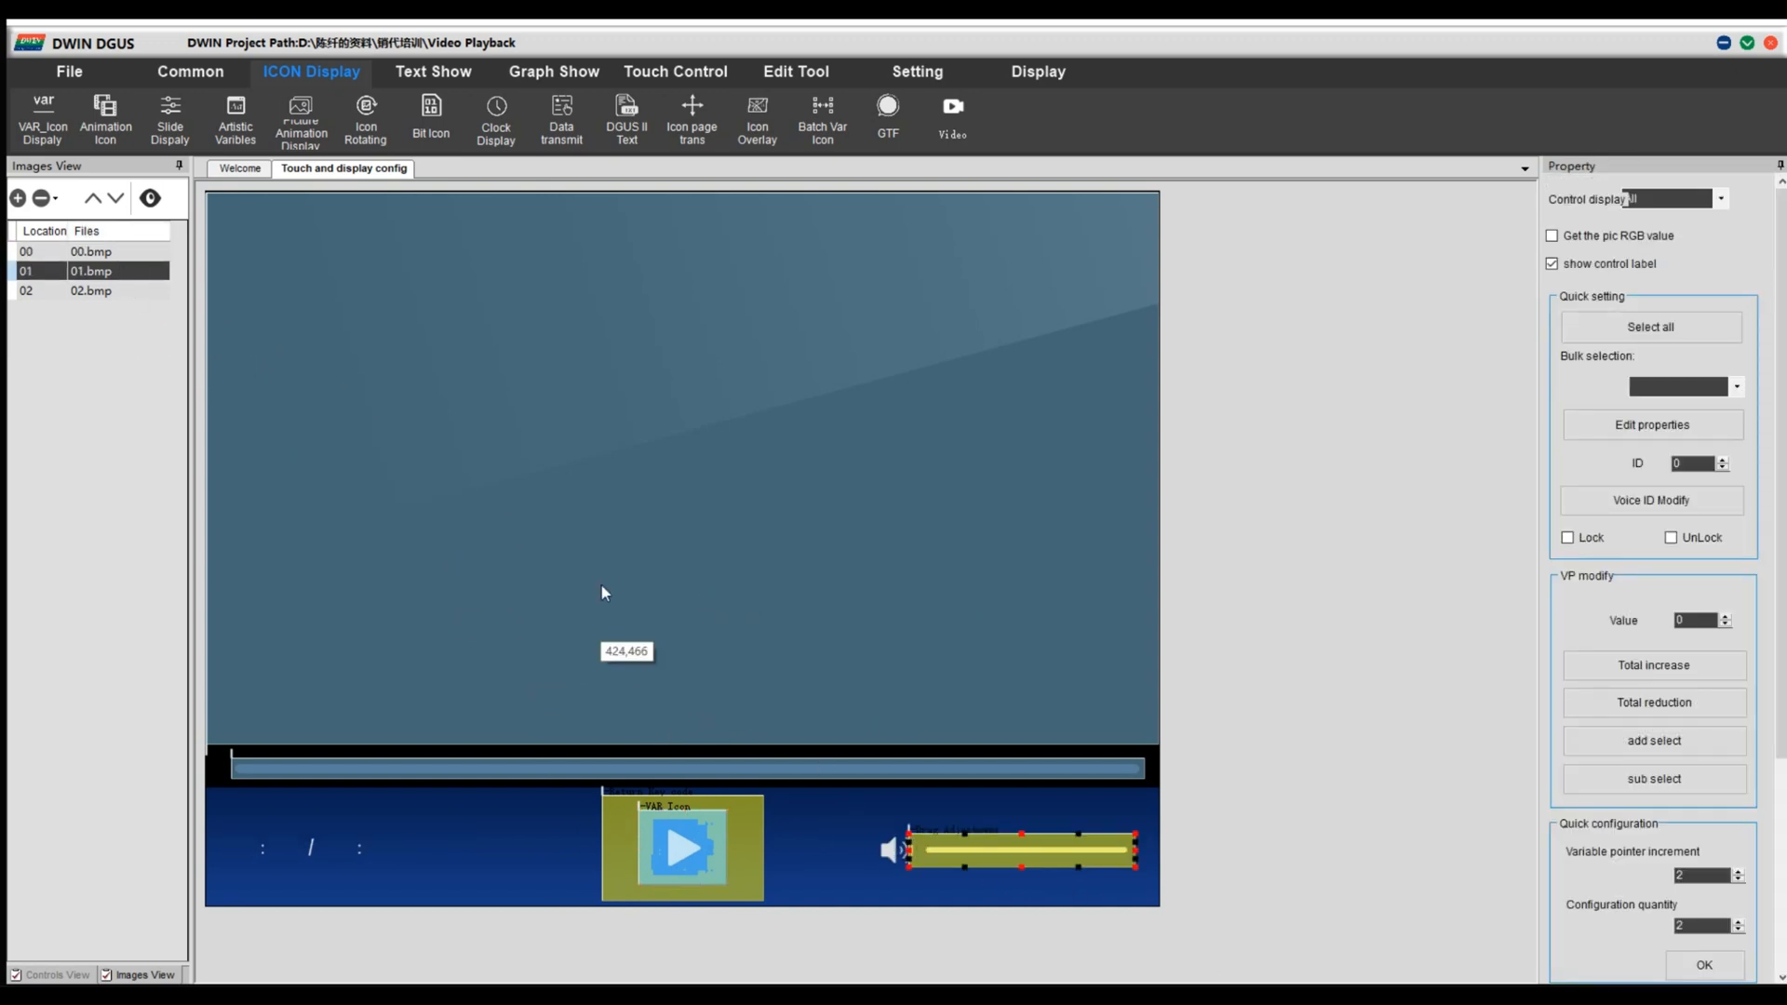
{"action": "left_click", "coordinate": [90, 252]}
{"action": "left_click", "coordinate": [988, 851]}
{"action": "left_click", "coordinate": [325, 410]}
{"action": "left_click", "coordinate": [252, 845]}
Step: Save the project, generate its configuration files and minimize DGUS
{"action": "left_click", "coordinate": [127, 271]}
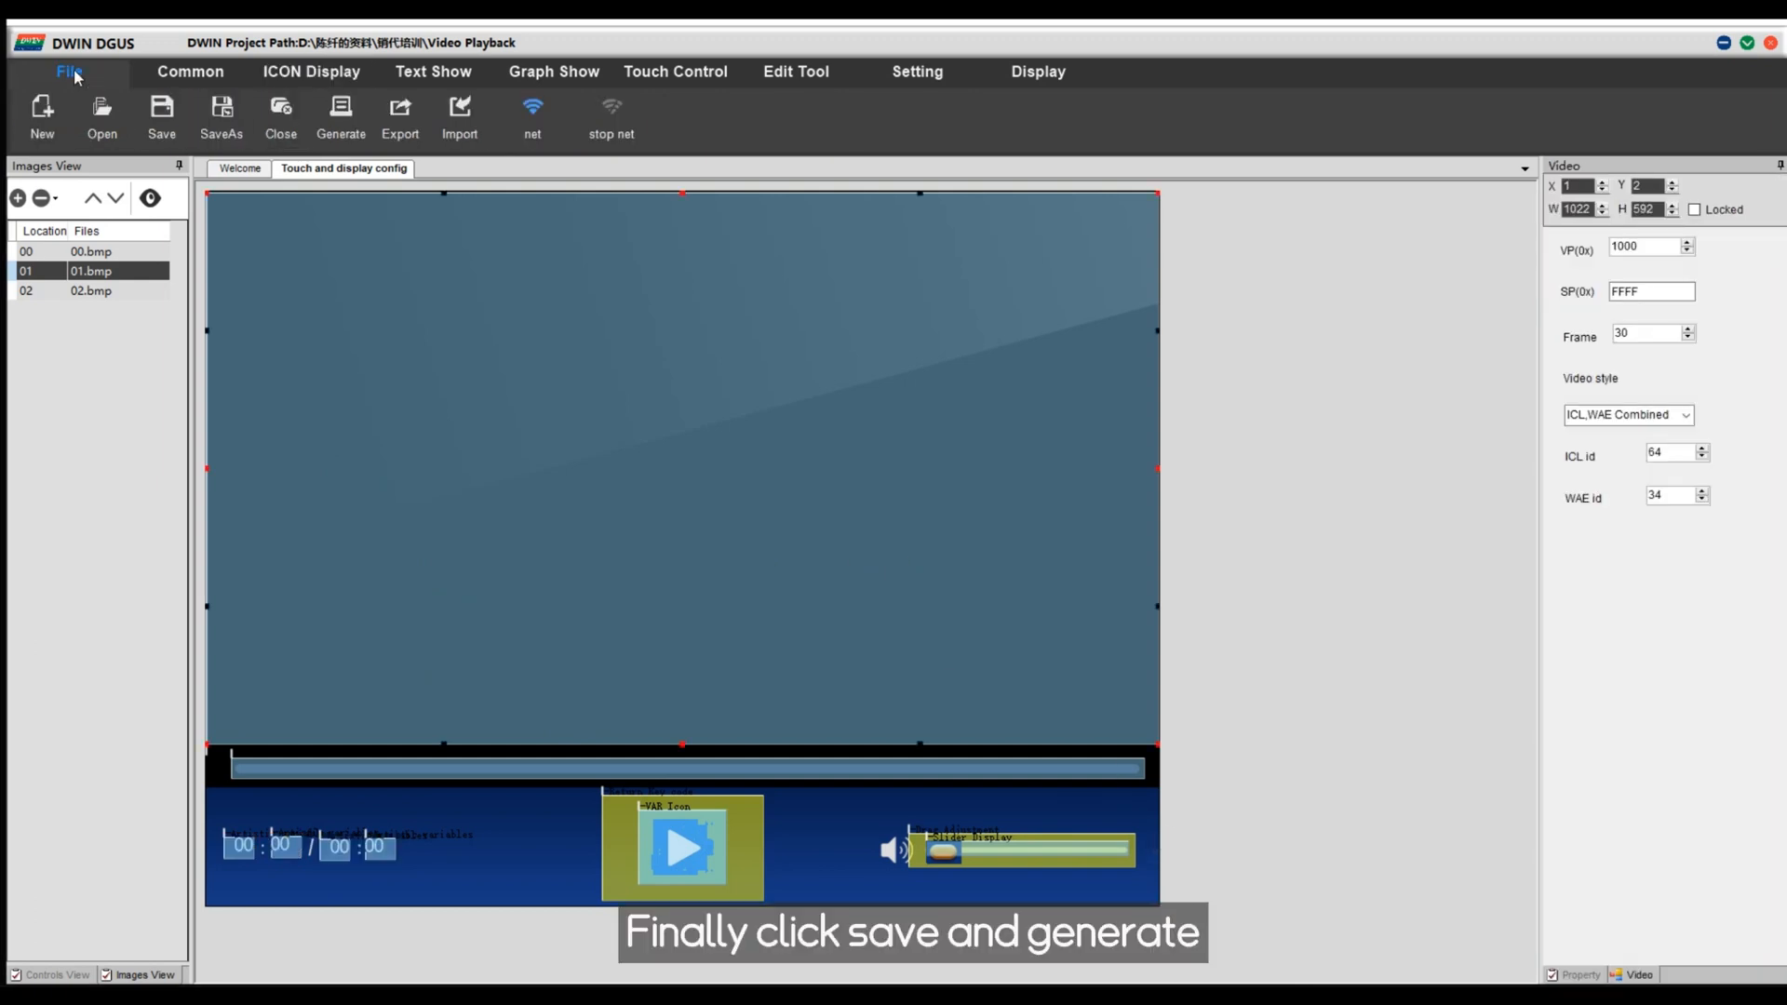
{"action": "left_click", "coordinate": [162, 120]}
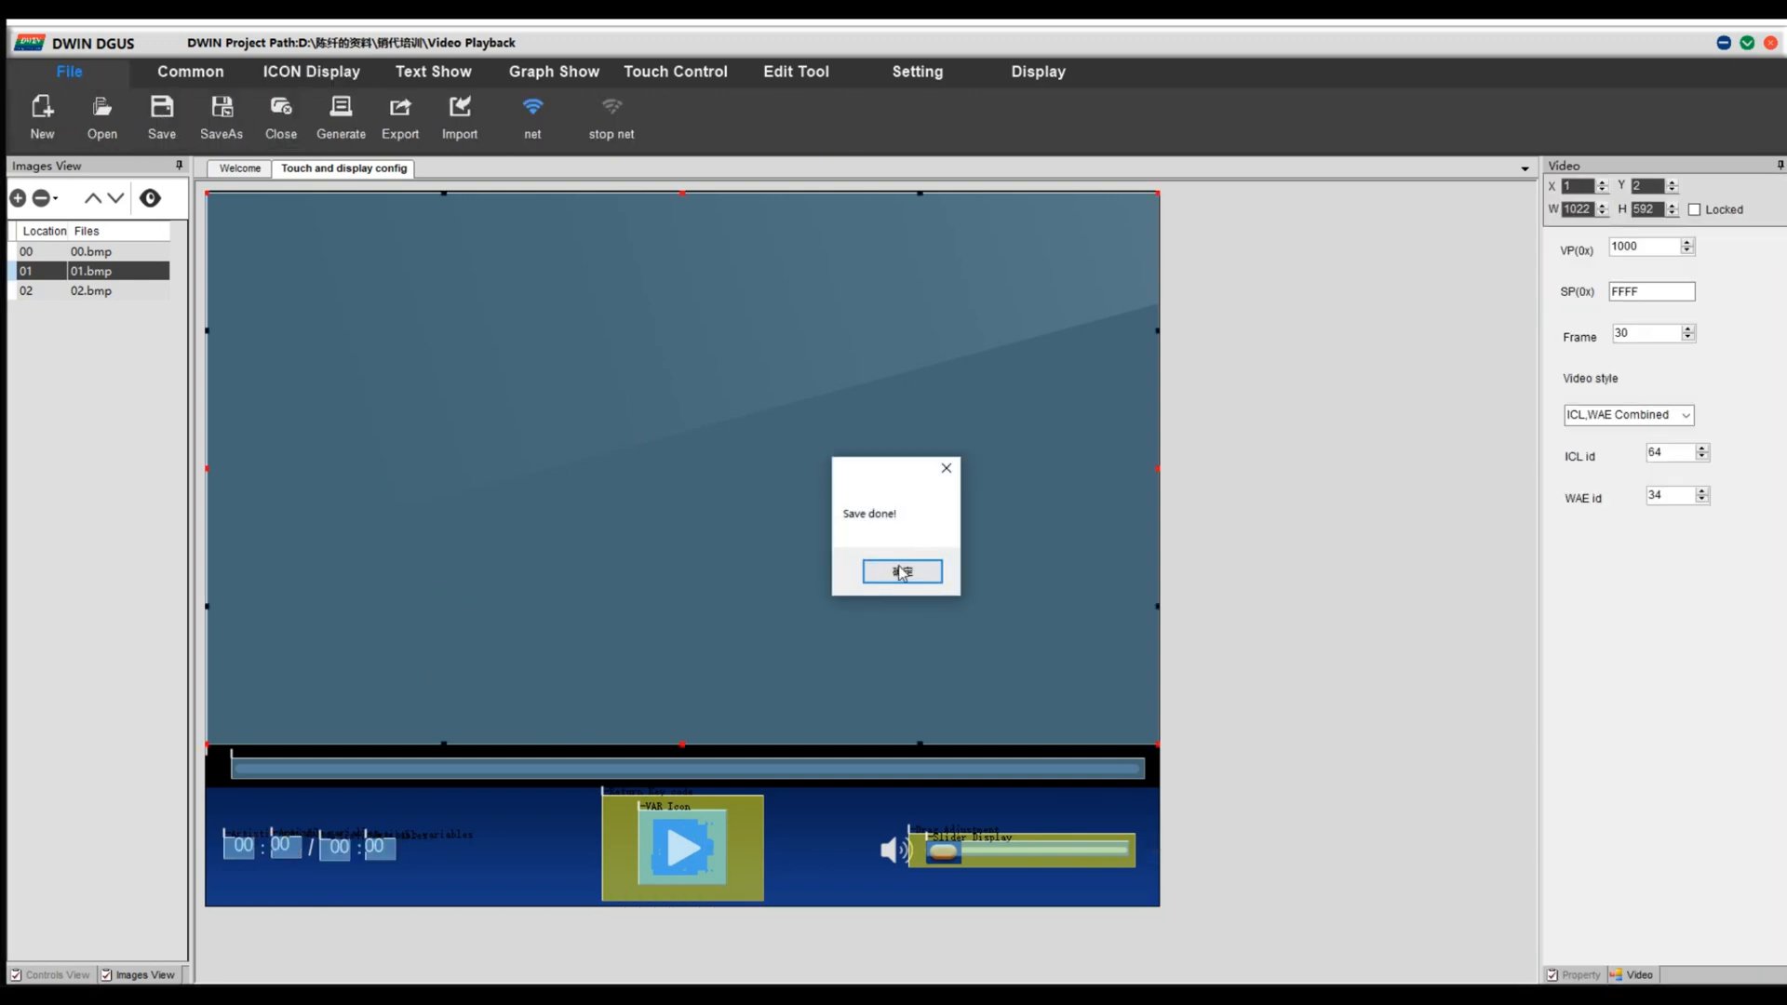
{"action": "left_click", "coordinate": [901, 566]}
{"action": "left_click", "coordinate": [342, 119]}
{"action": "left_click", "coordinate": [972, 578]}
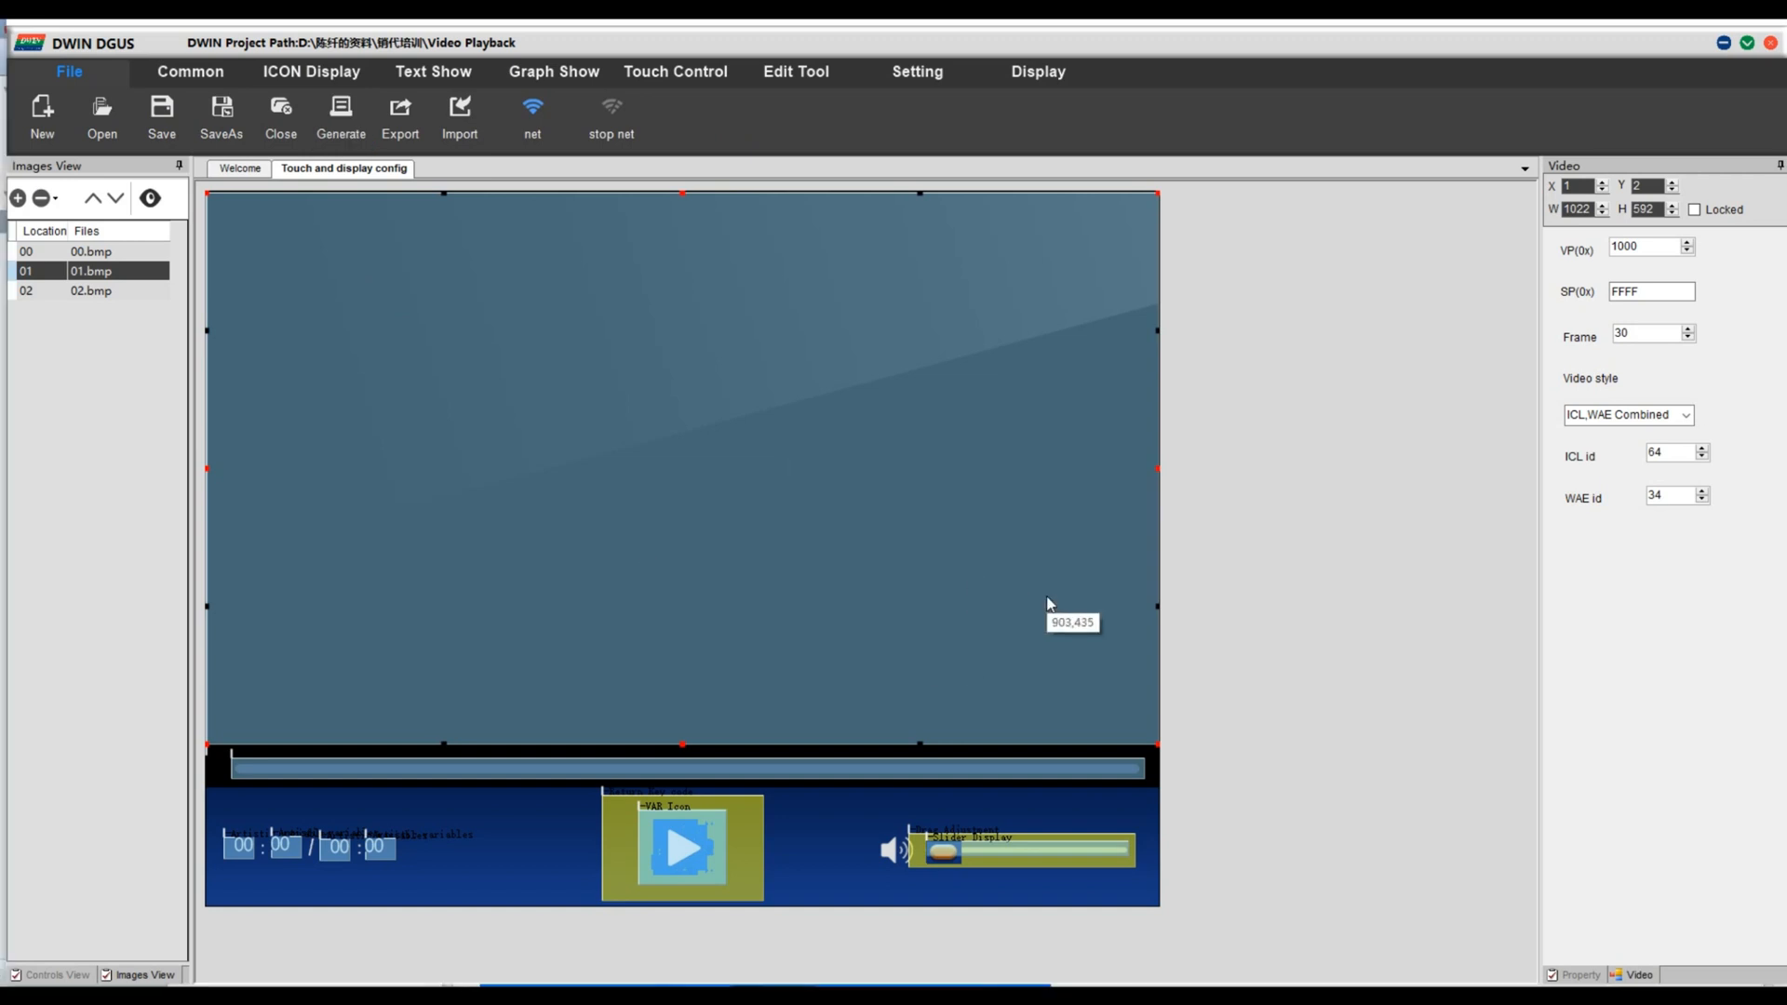
{"action": "left_click", "coordinate": [1724, 42]}
Step: Open the DWIN_SET folder containing the generated images, icon libraries and config files
{"action": "left_click", "coordinate": [467, 955]}
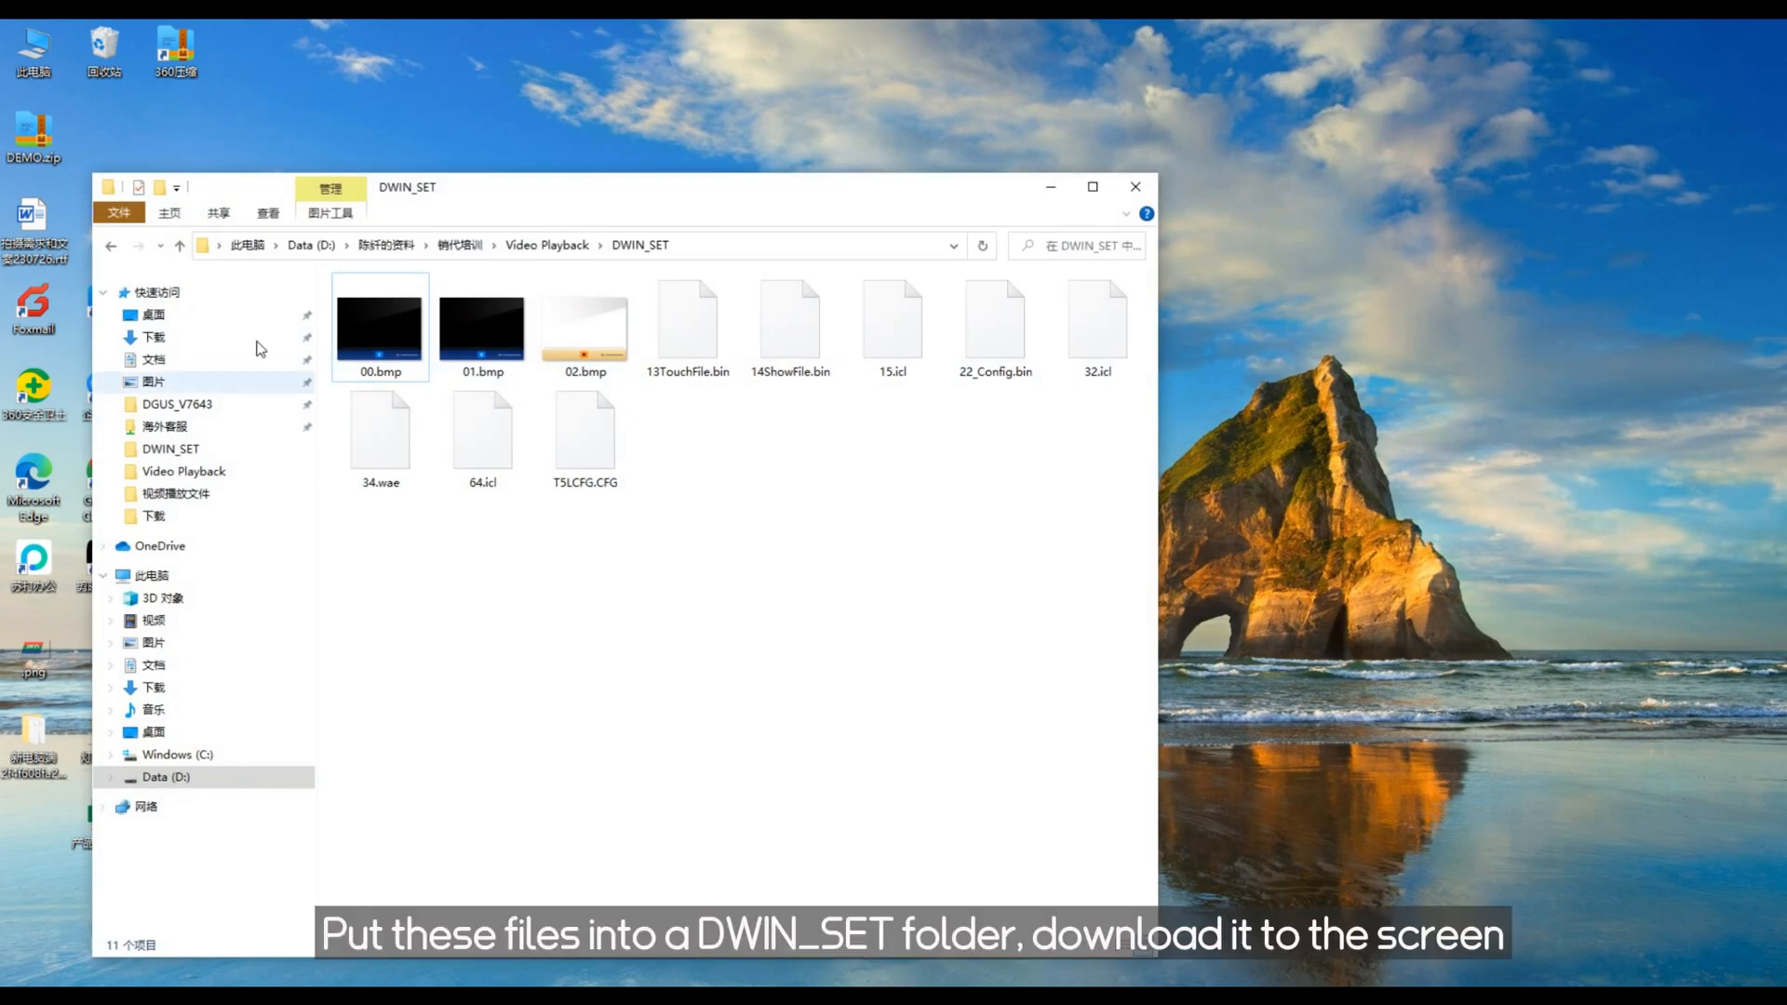